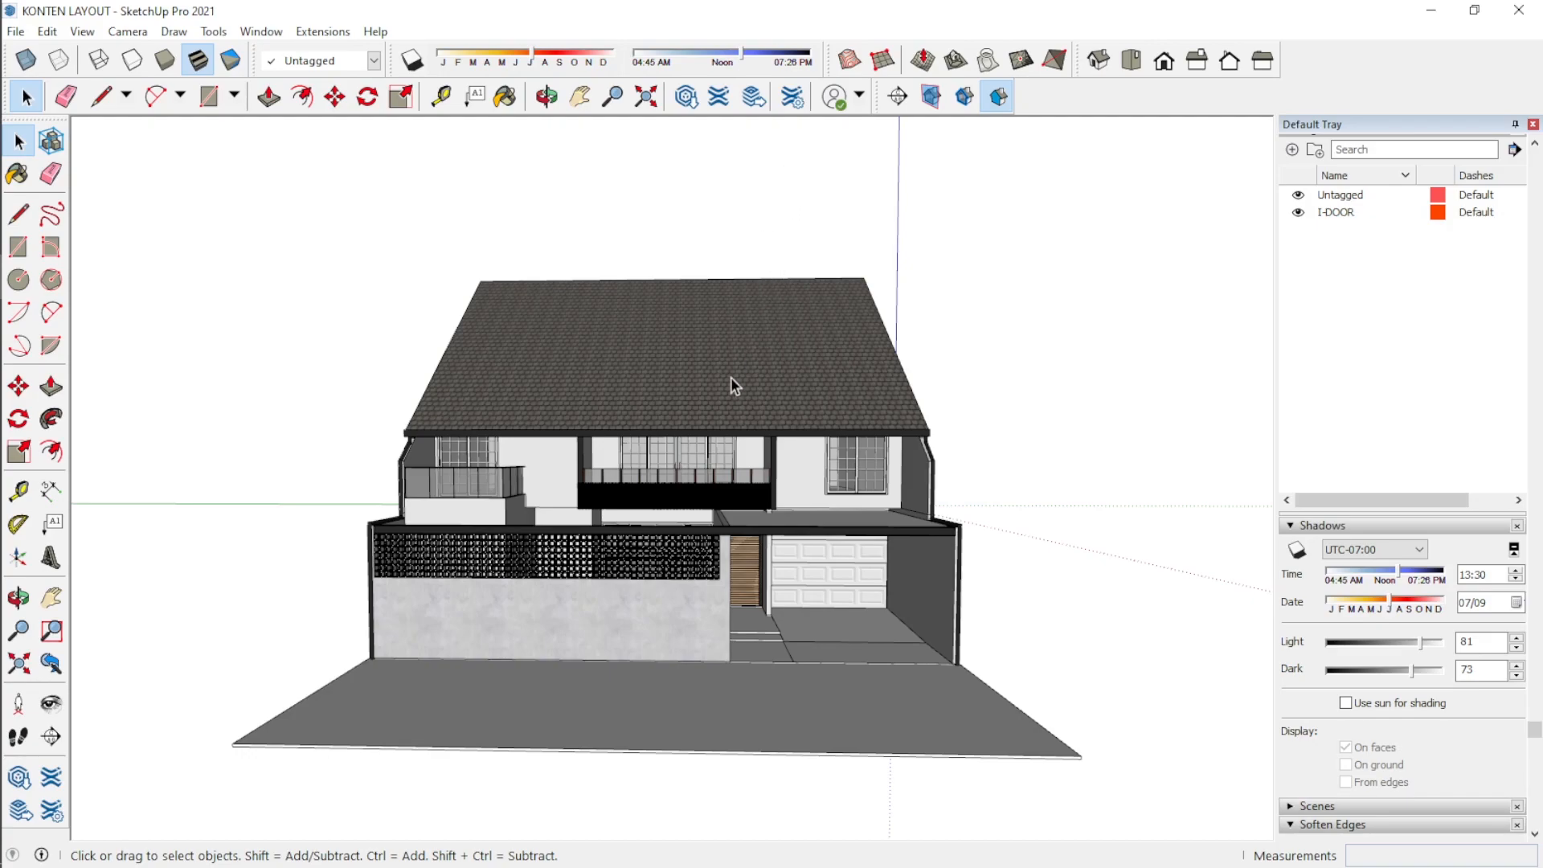
Step: Examine the house exterior from the front, from above and along the gabled side wall
middle_drag(779, 421, 586, 420)
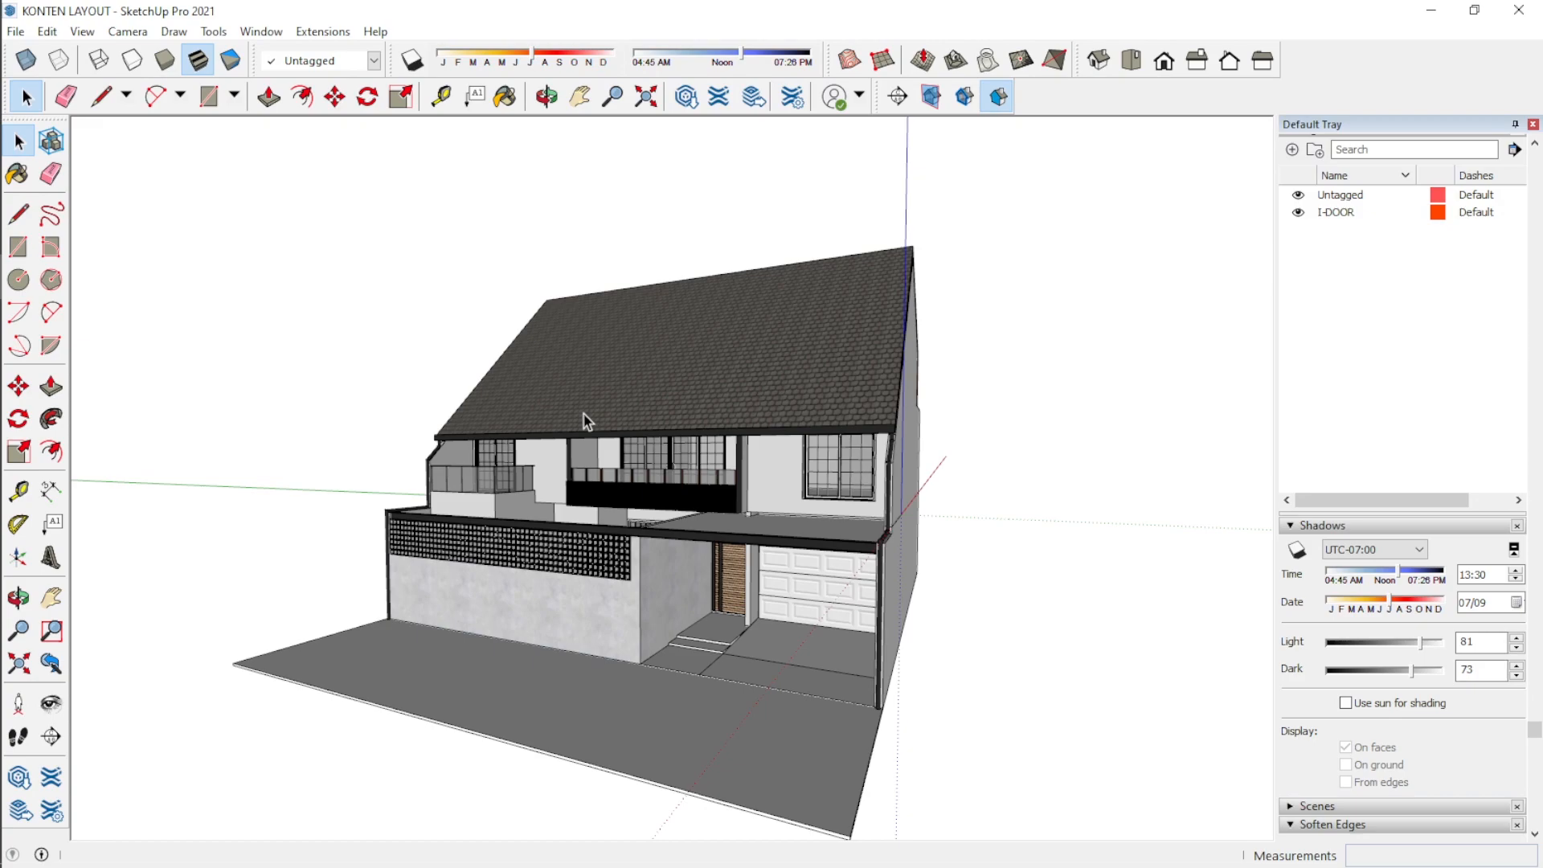
middle_drag(582, 413, 784, 112)
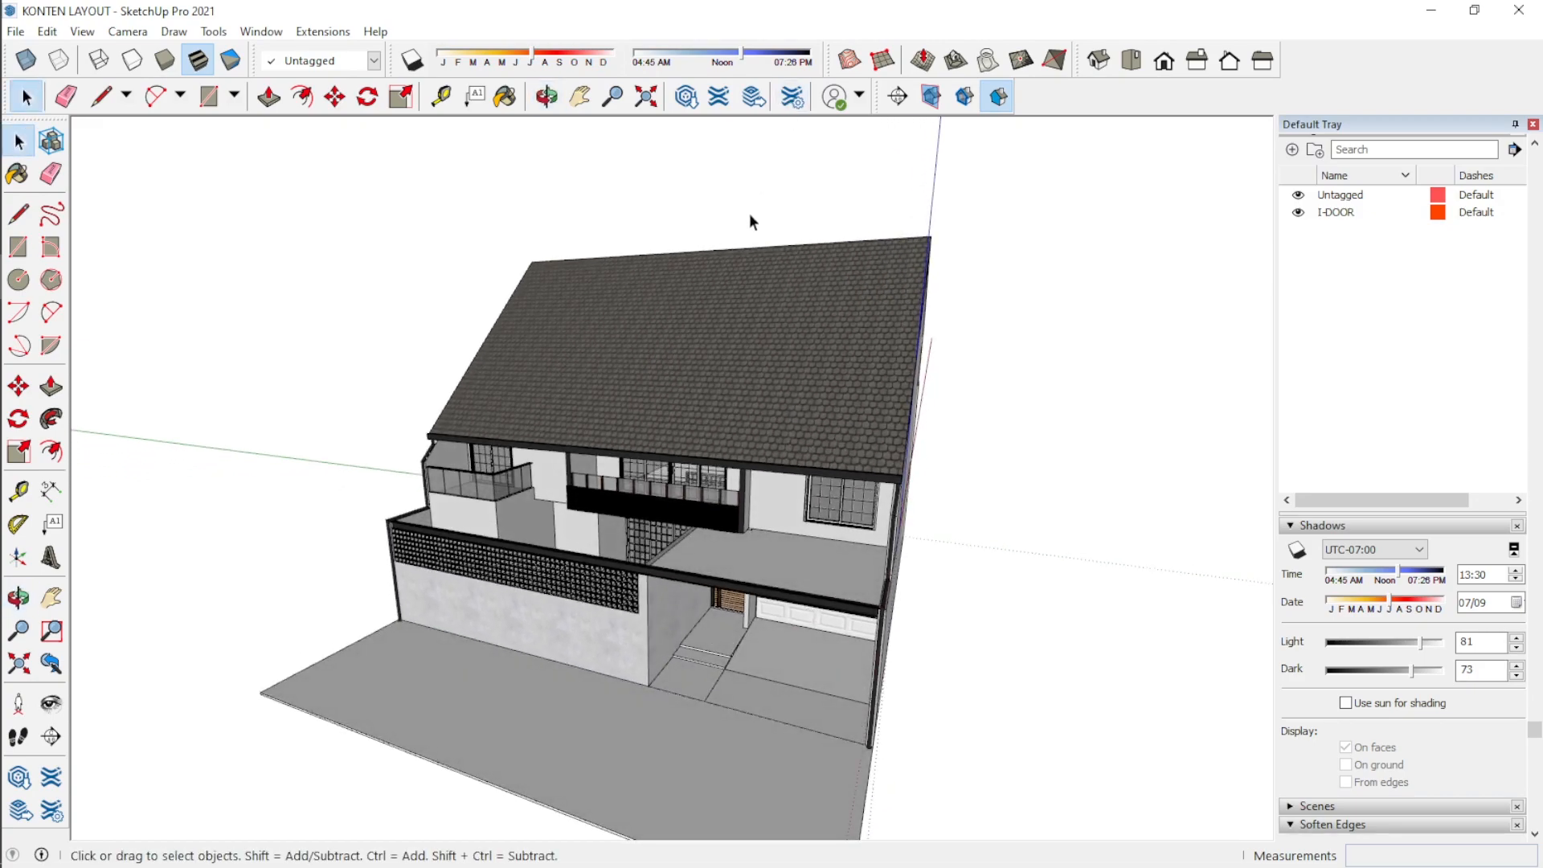
middle_drag(554, 206, 762, 145)
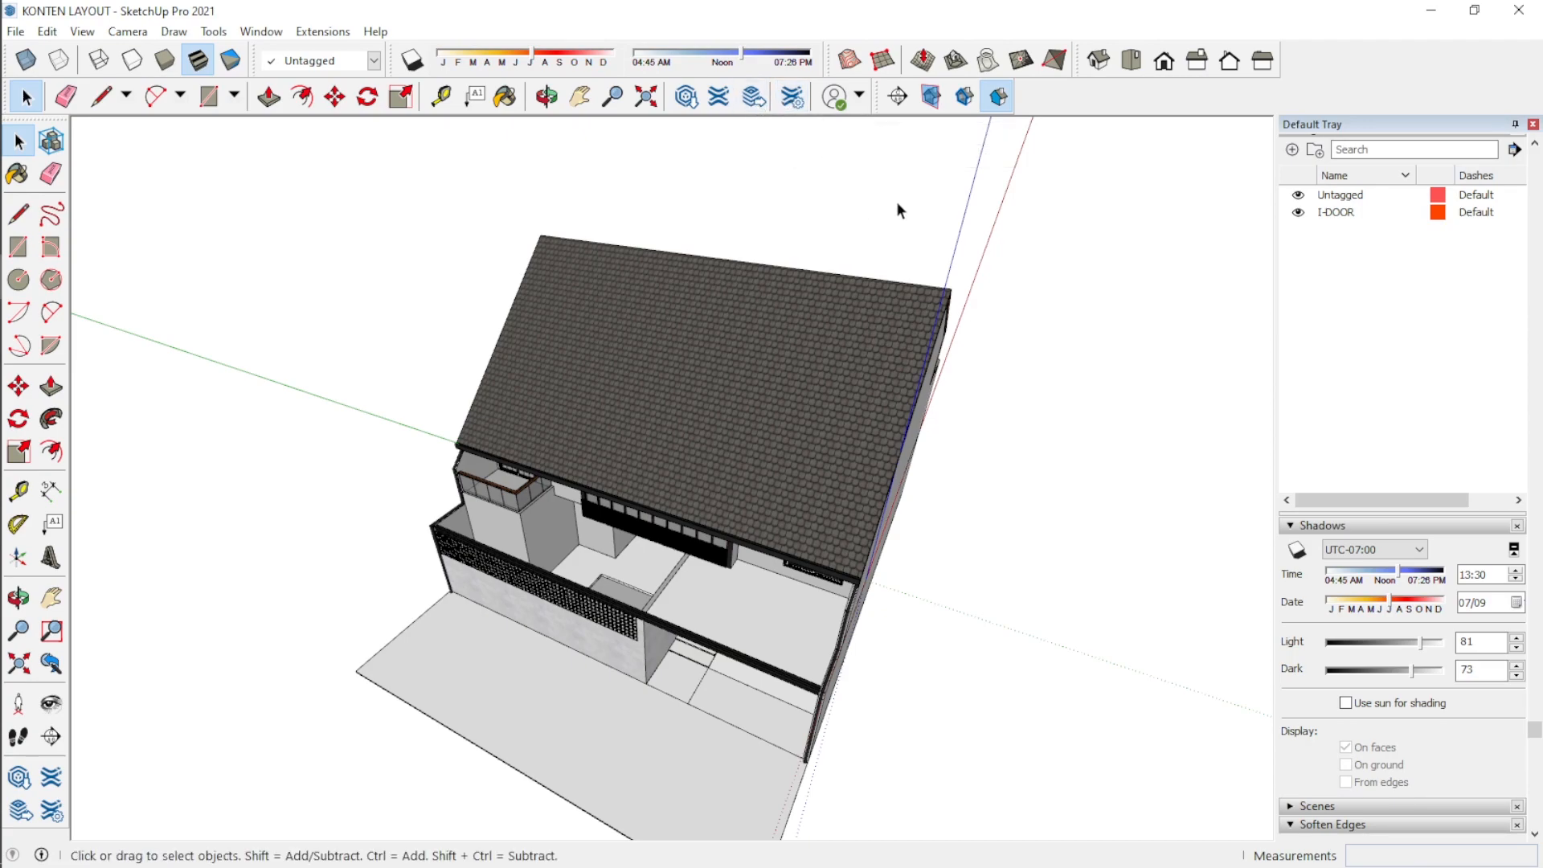
scroll(898, 209, down, 1)
mouse_move(748, 724)
middle_down()
mouse_move(696, 486)
mouse_move(833, 299)
middle_up()
middle_drag(683, 407, 764, 258)
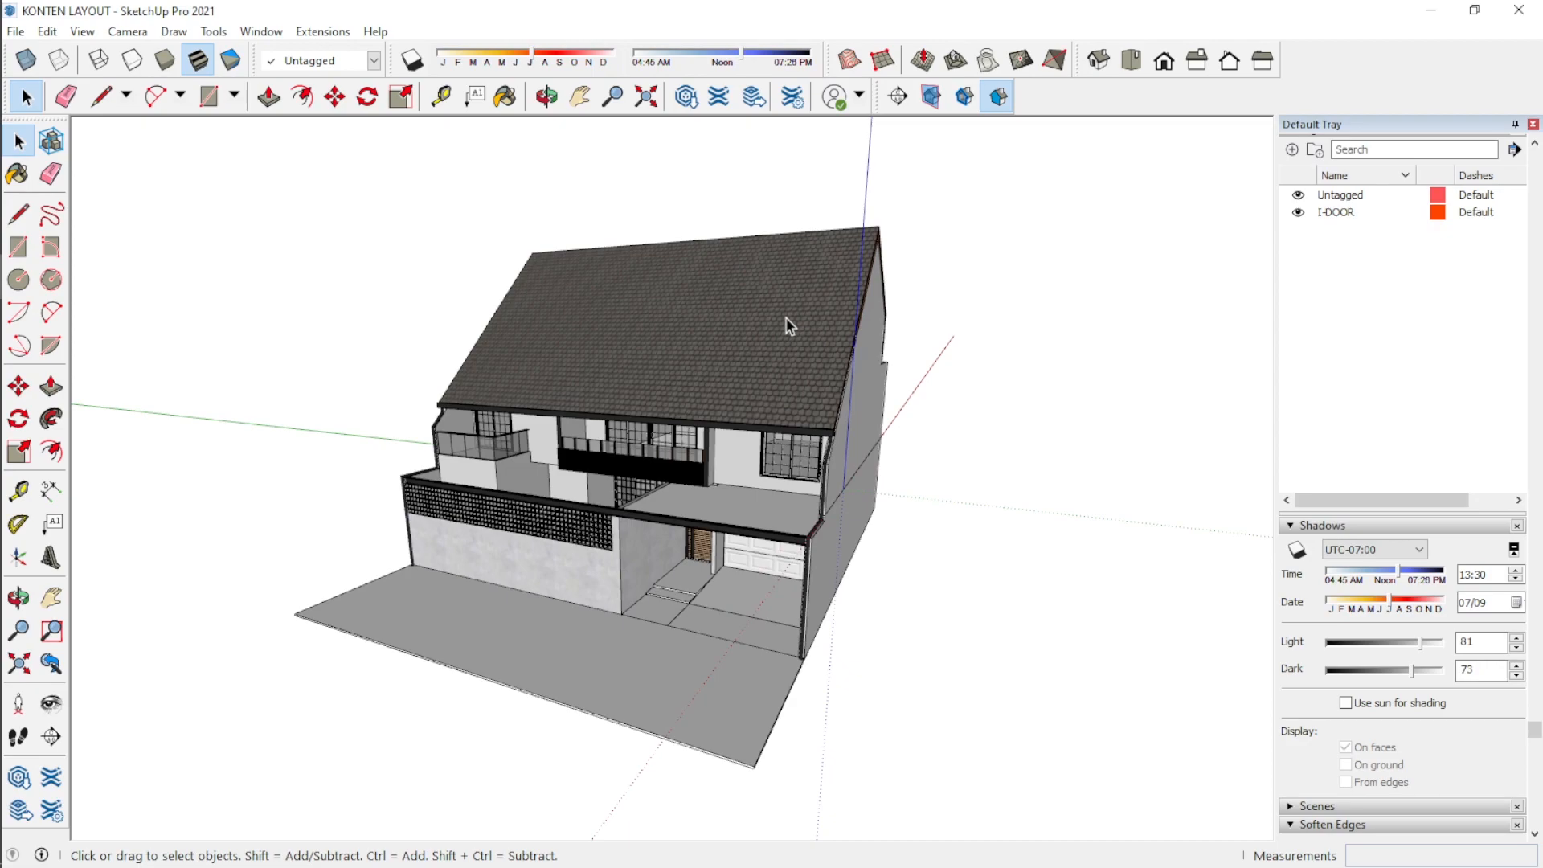
mouse_move(706, 386)
middle_down()
mouse_move(765, 355)
mouse_move(702, 372)
mouse_move(657, 414)
middle_up()
middle_drag(787, 358, 661, 405)
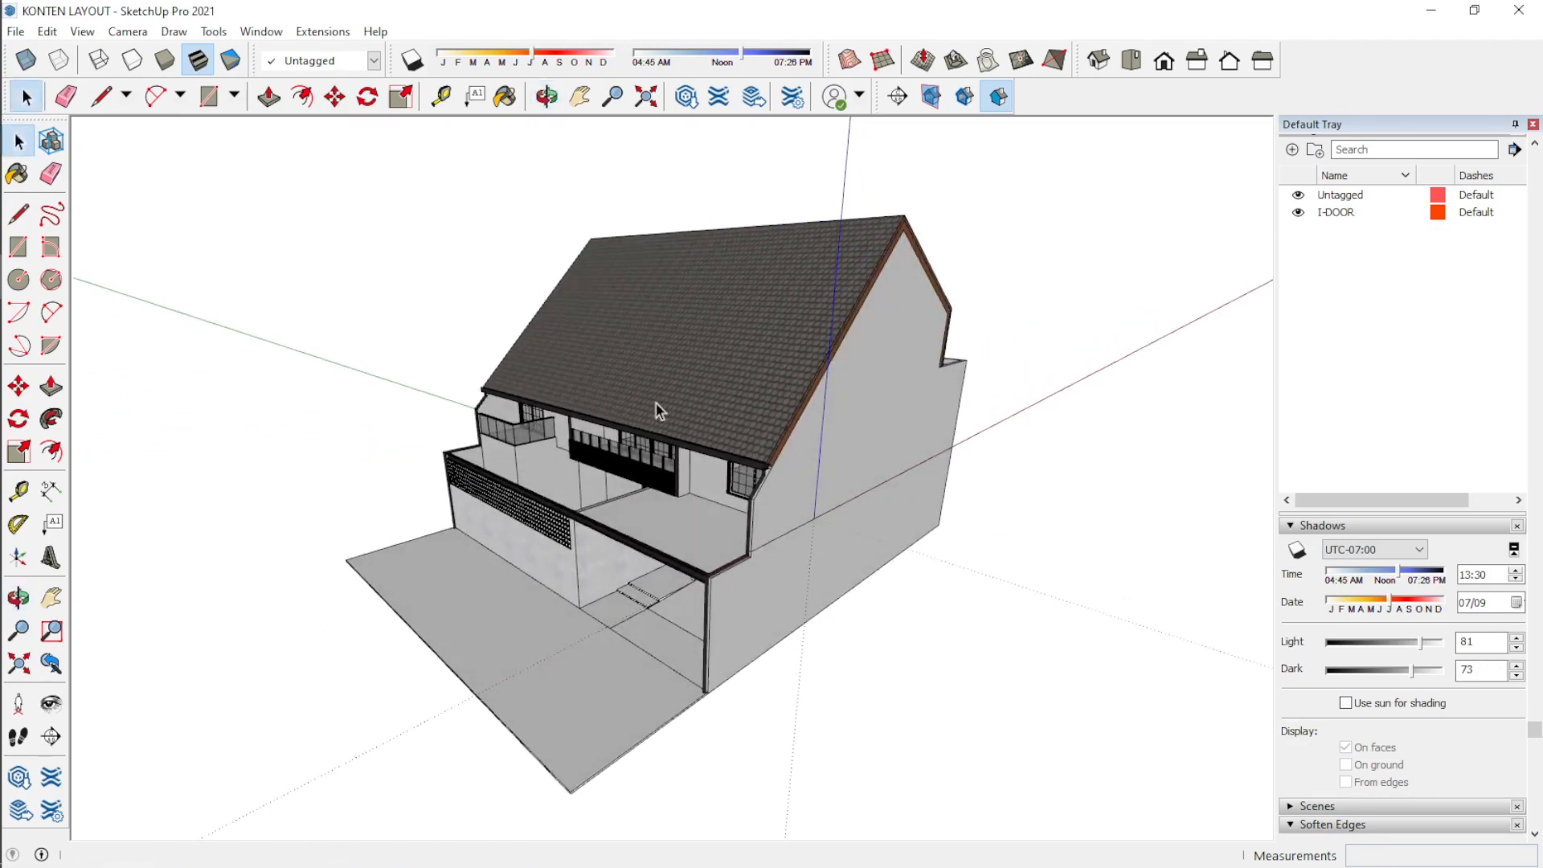
mouse_move(842, 464)
middle_down()
mouse_move(604, 394)
mouse_move(930, 455)
mouse_move(942, 473)
middle_up()
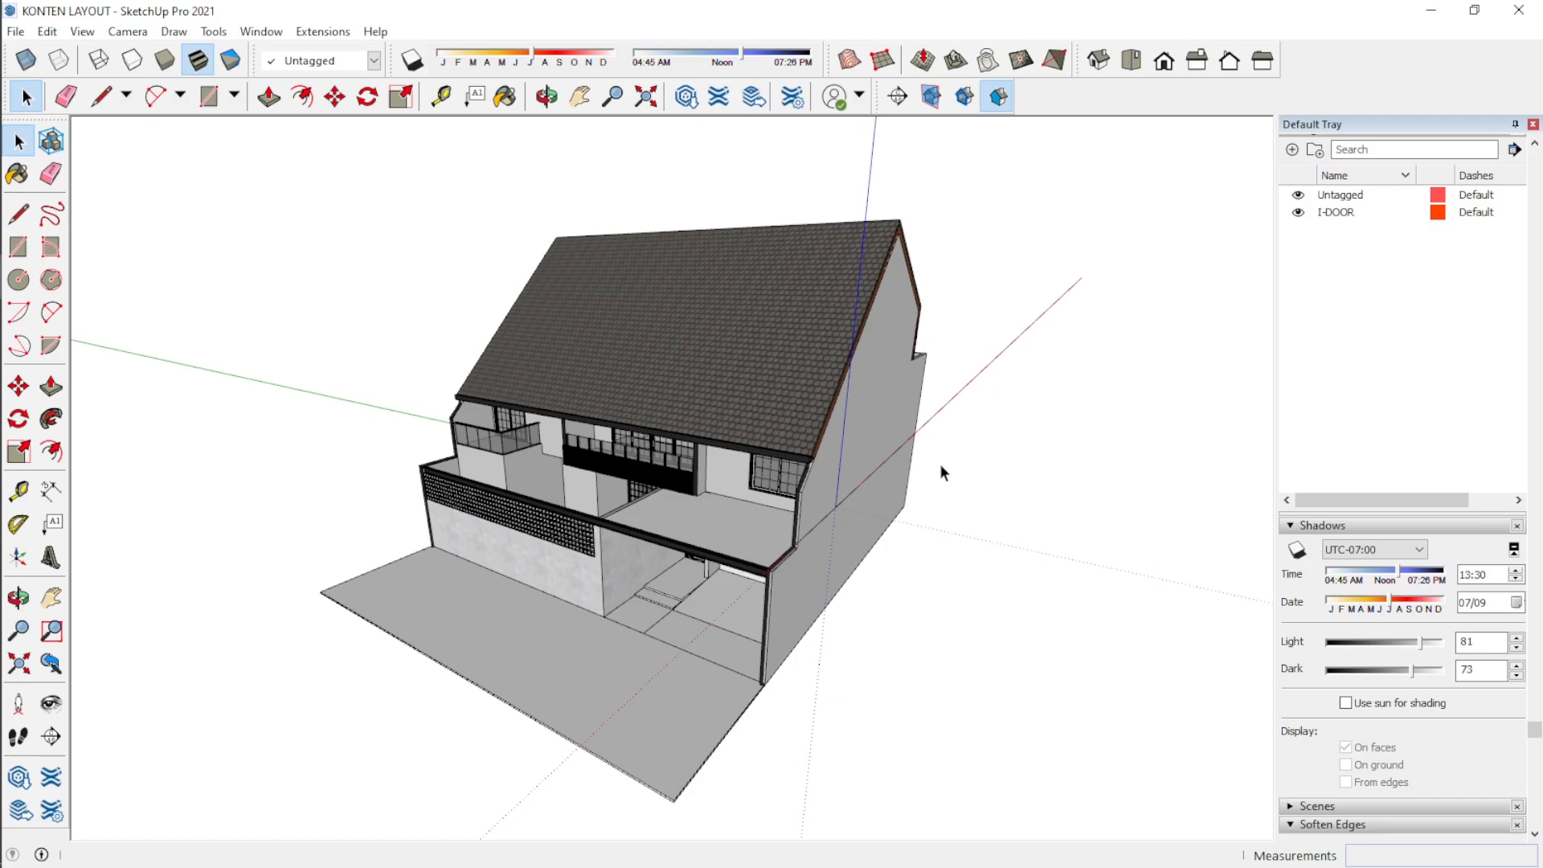
scroll(941, 466, down, 1)
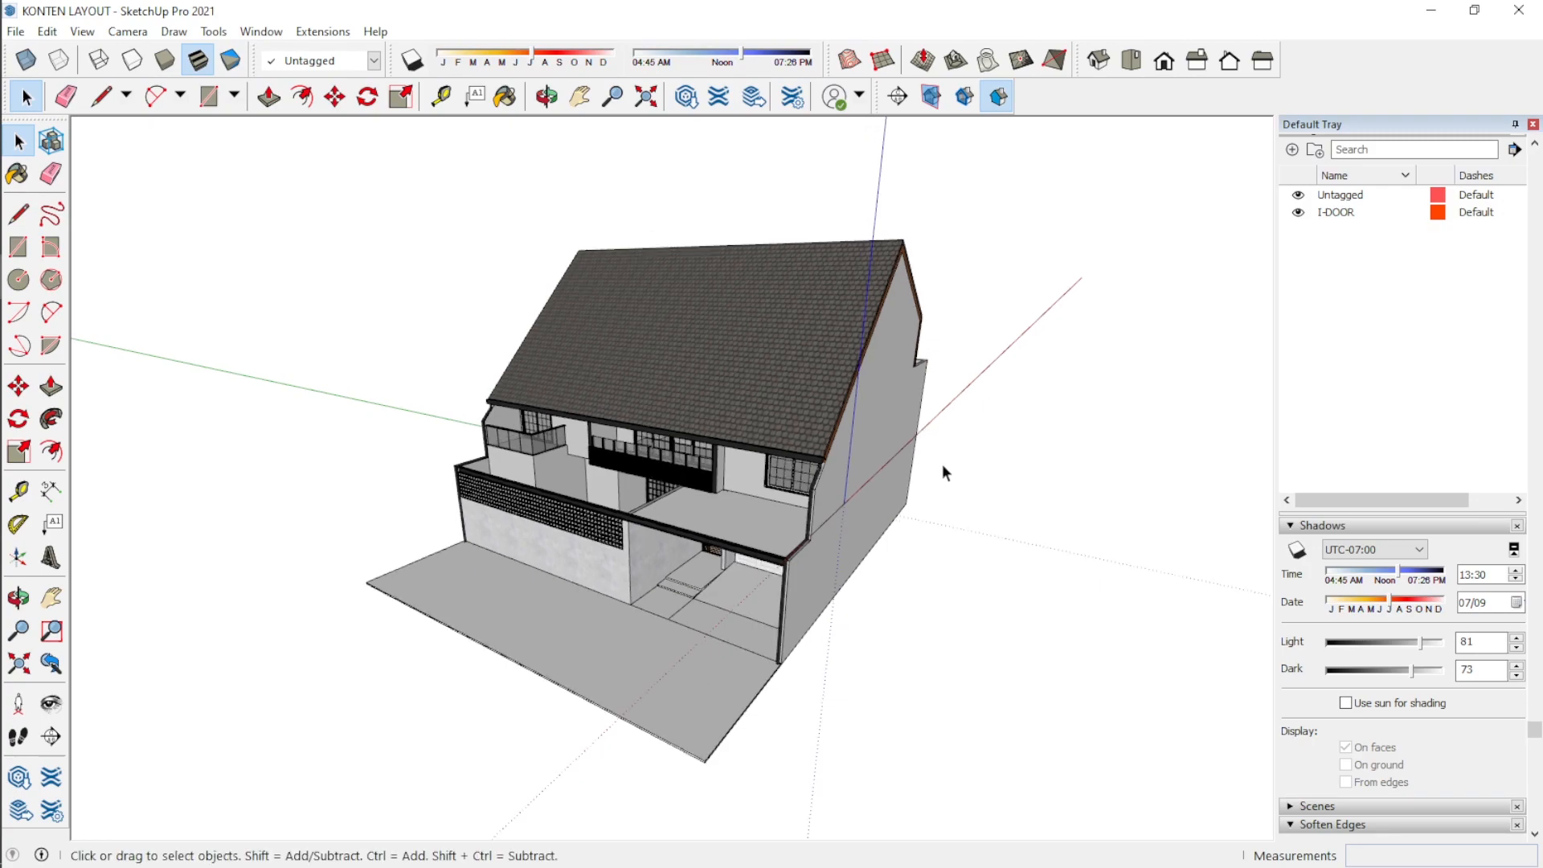
middle_drag(942, 464, 691, 429)
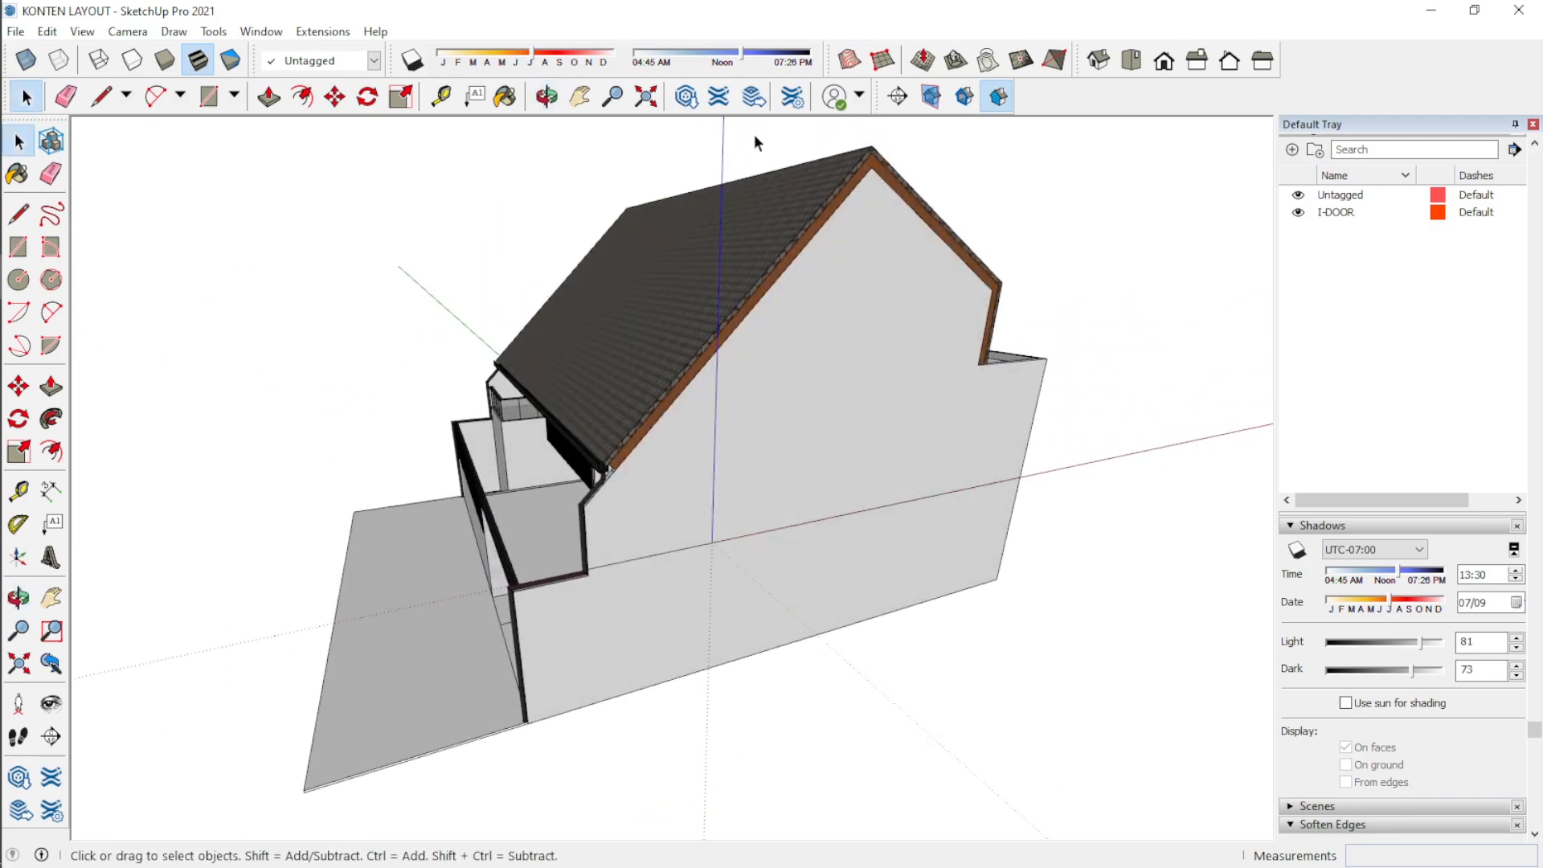
Step: Try to send the model to LayOut and decline saving the model
click(754, 98)
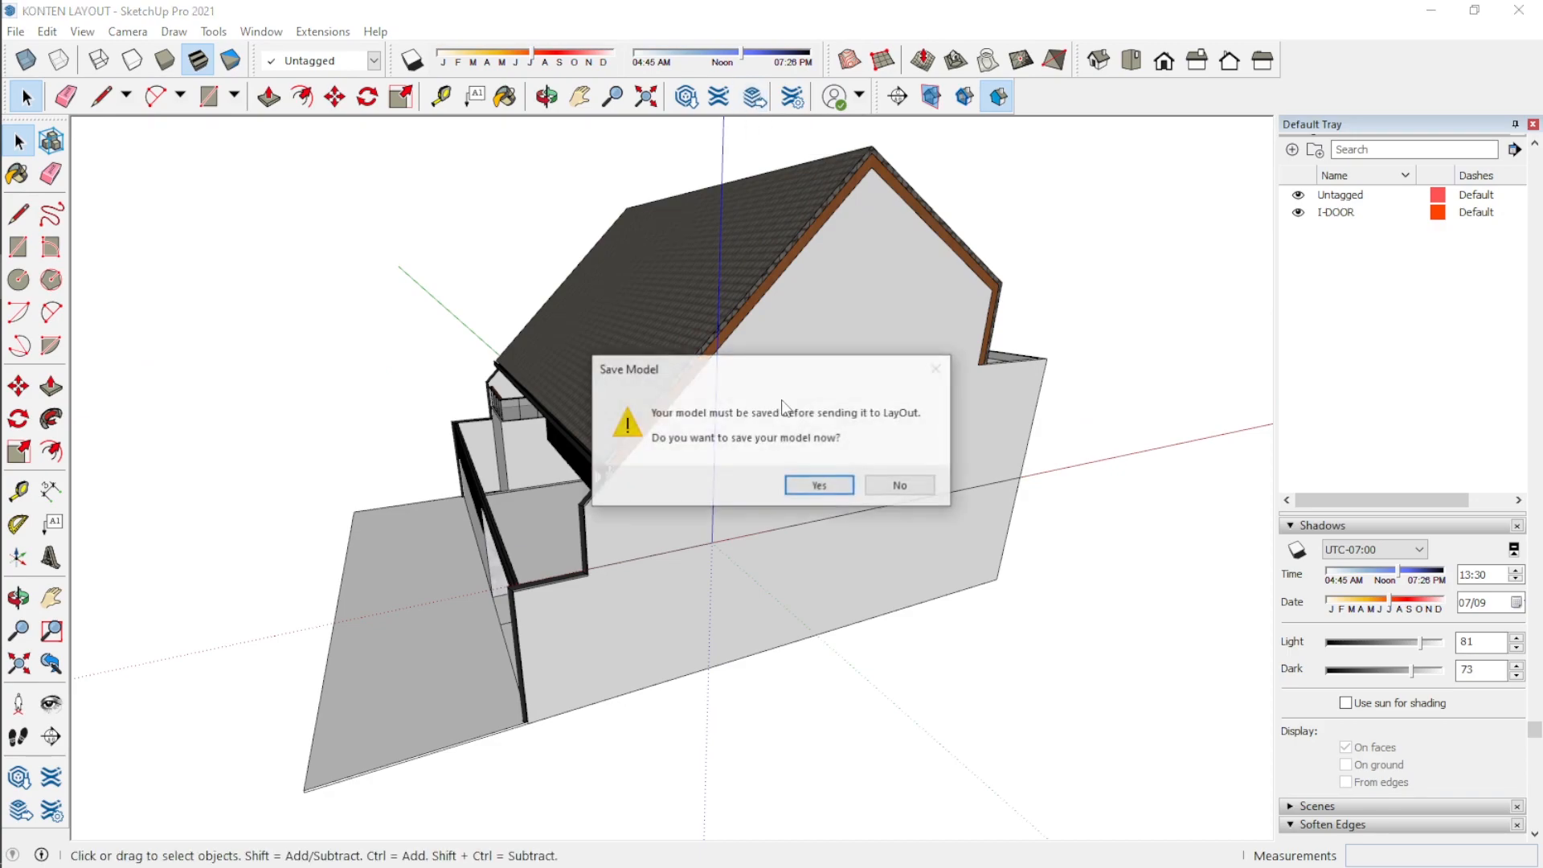
click(901, 487)
Step: Turn on the section cut display to expose the ground-floor rooms of the house
middle_drag(707, 458, 733, 416)
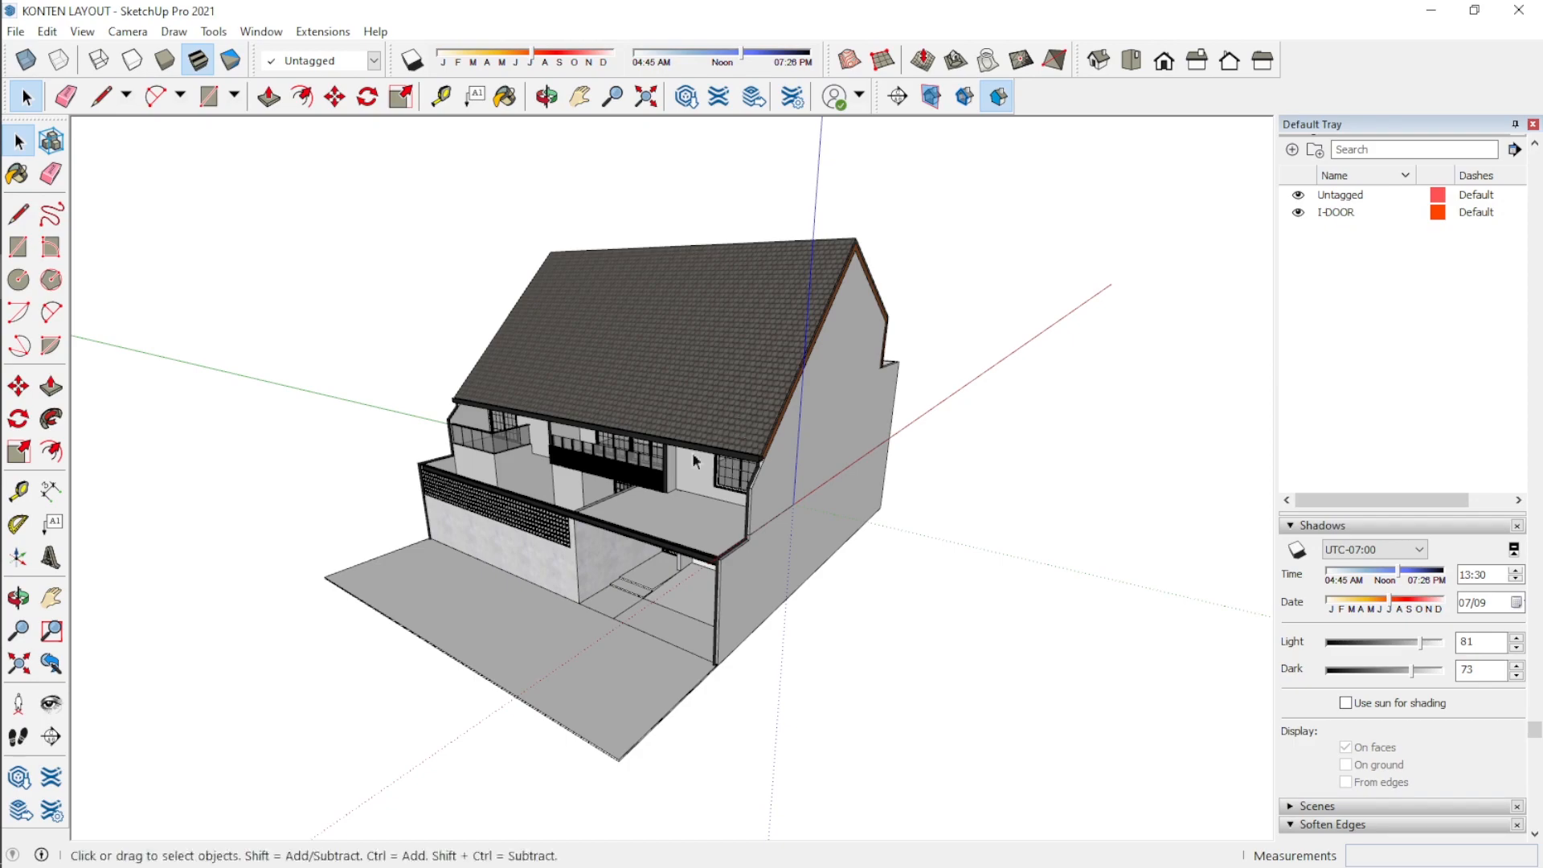
middle_drag(876, 472, 880, 524)
middle_drag(833, 300, 654, 400)
scroll(648, 490, down, 4)
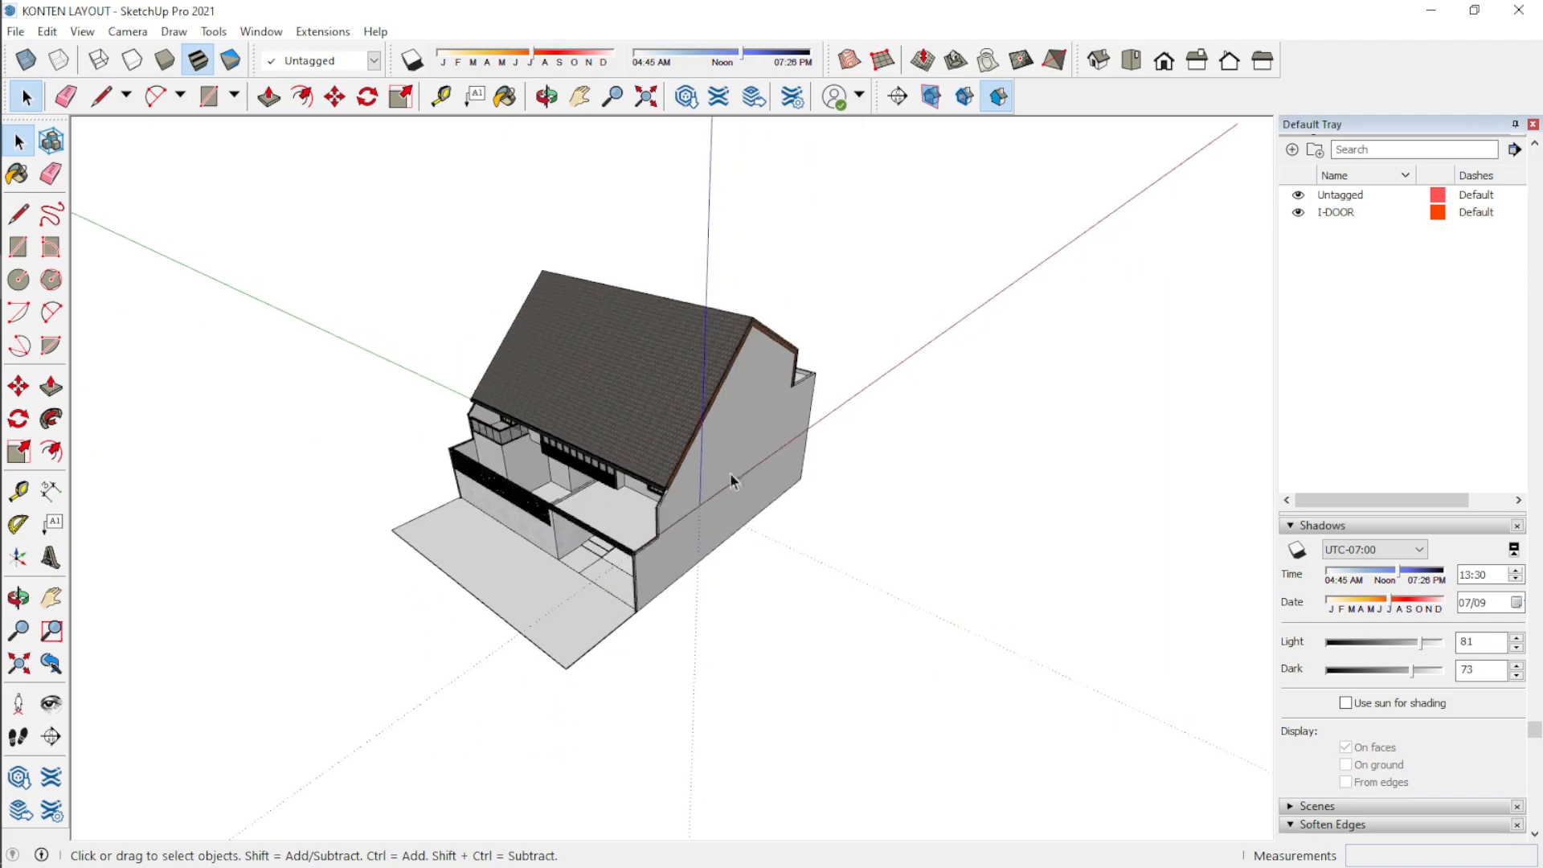
scroll(595, 446, up, 3)
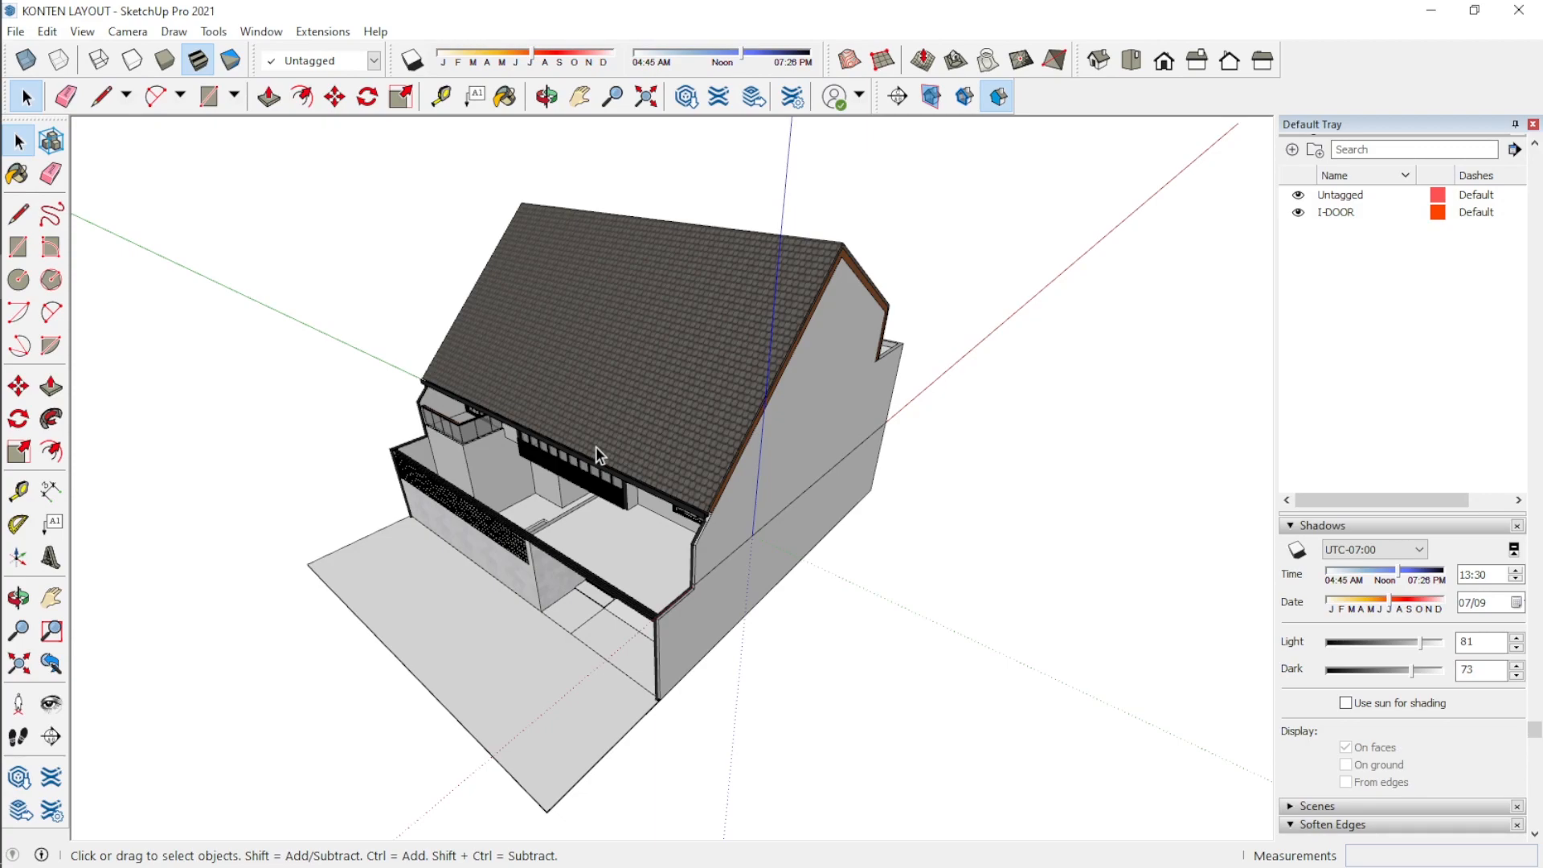
click(963, 98)
Step: Examine the cut ground floor, including its room layout, wall thicknesses, doors and latticed partitions
middle_drag(789, 531, 699, 643)
scroll(737, 415, up, 3)
scroll(482, 419, up, 2)
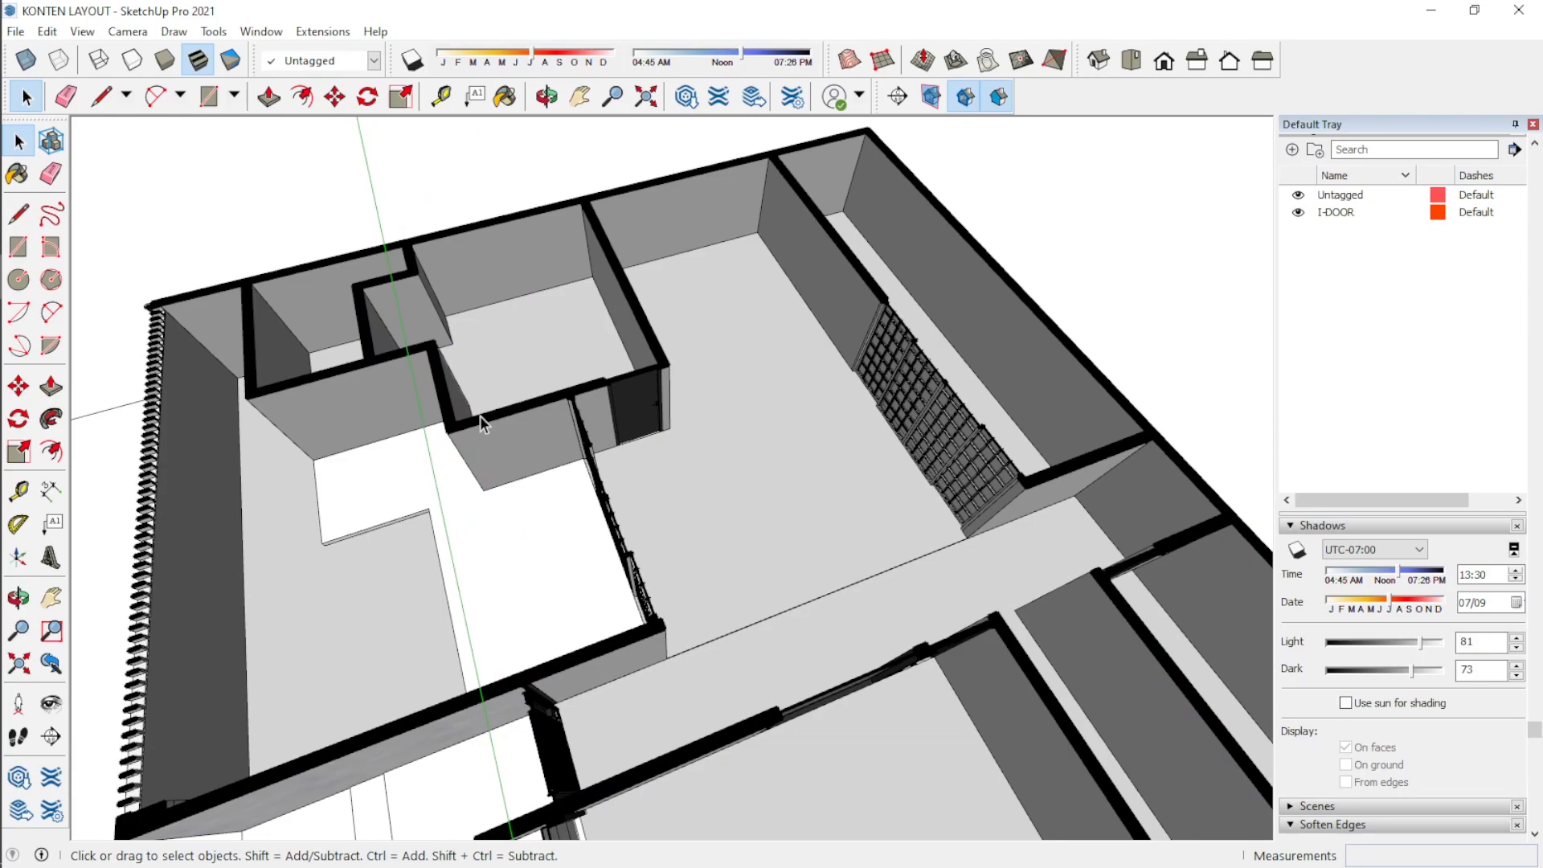
scroll(480, 417, down, 2)
middle_drag(479, 416, 373, 574)
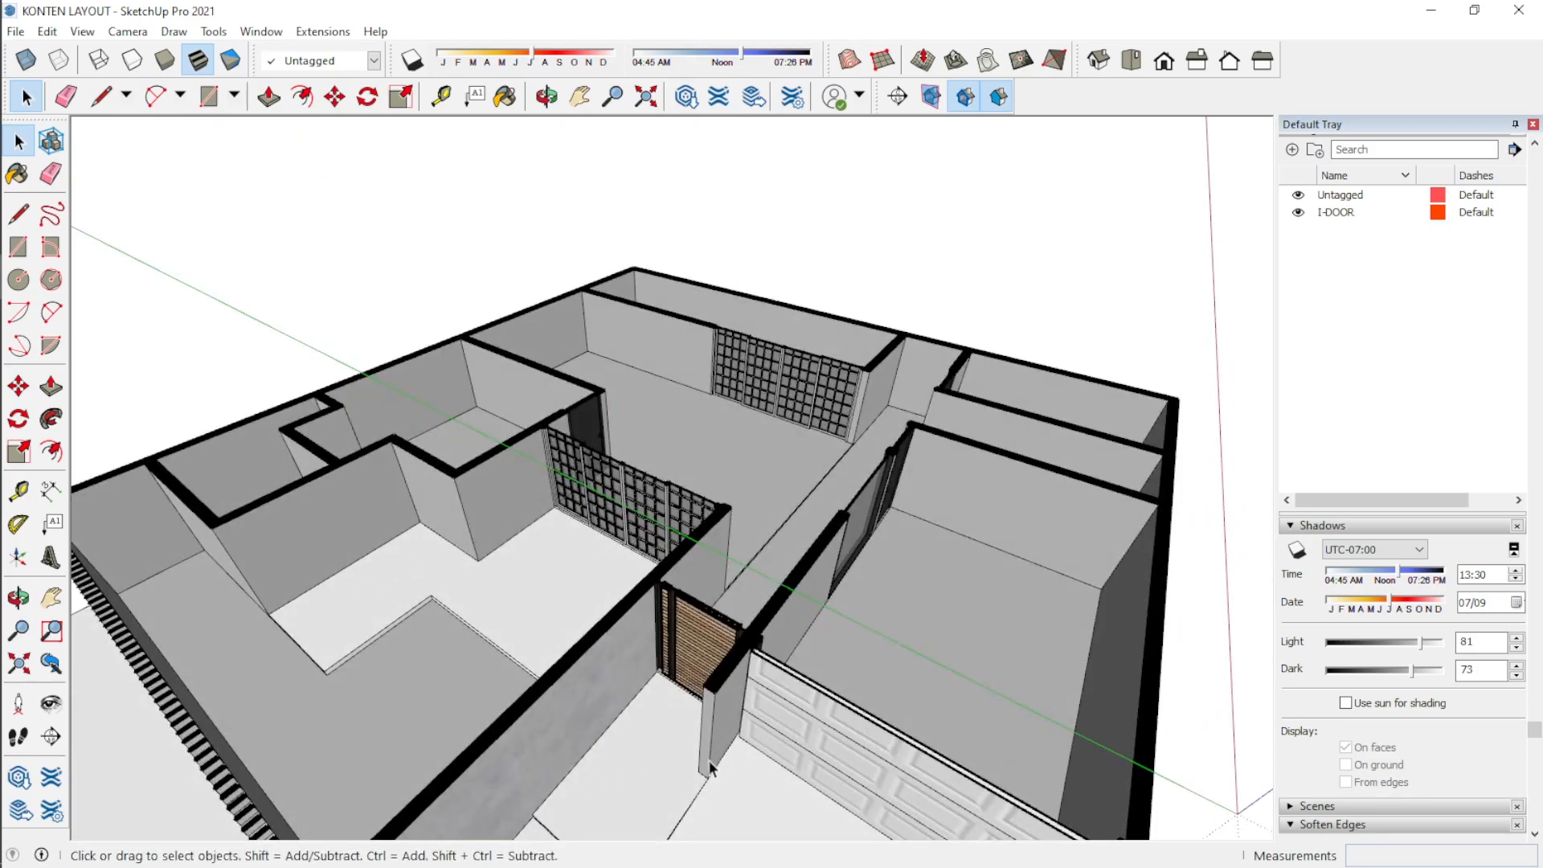
scroll(603, 510, up, 2)
middle_drag(701, 465, 523, 527)
scroll(523, 522, down, 2)
scroll(522, 522, up, 3)
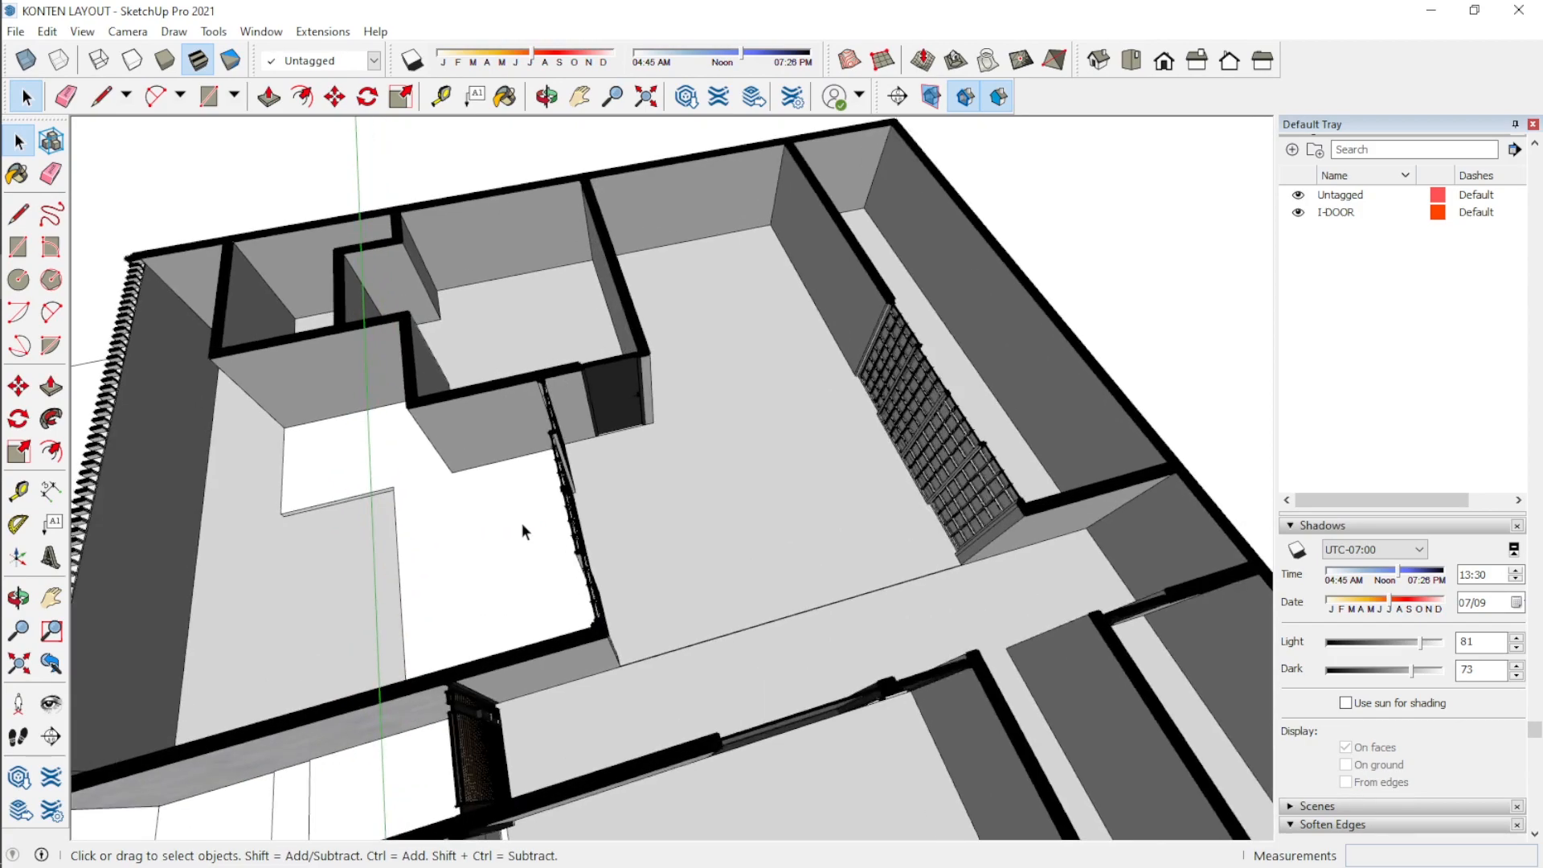
scroll(522, 522, down, 3)
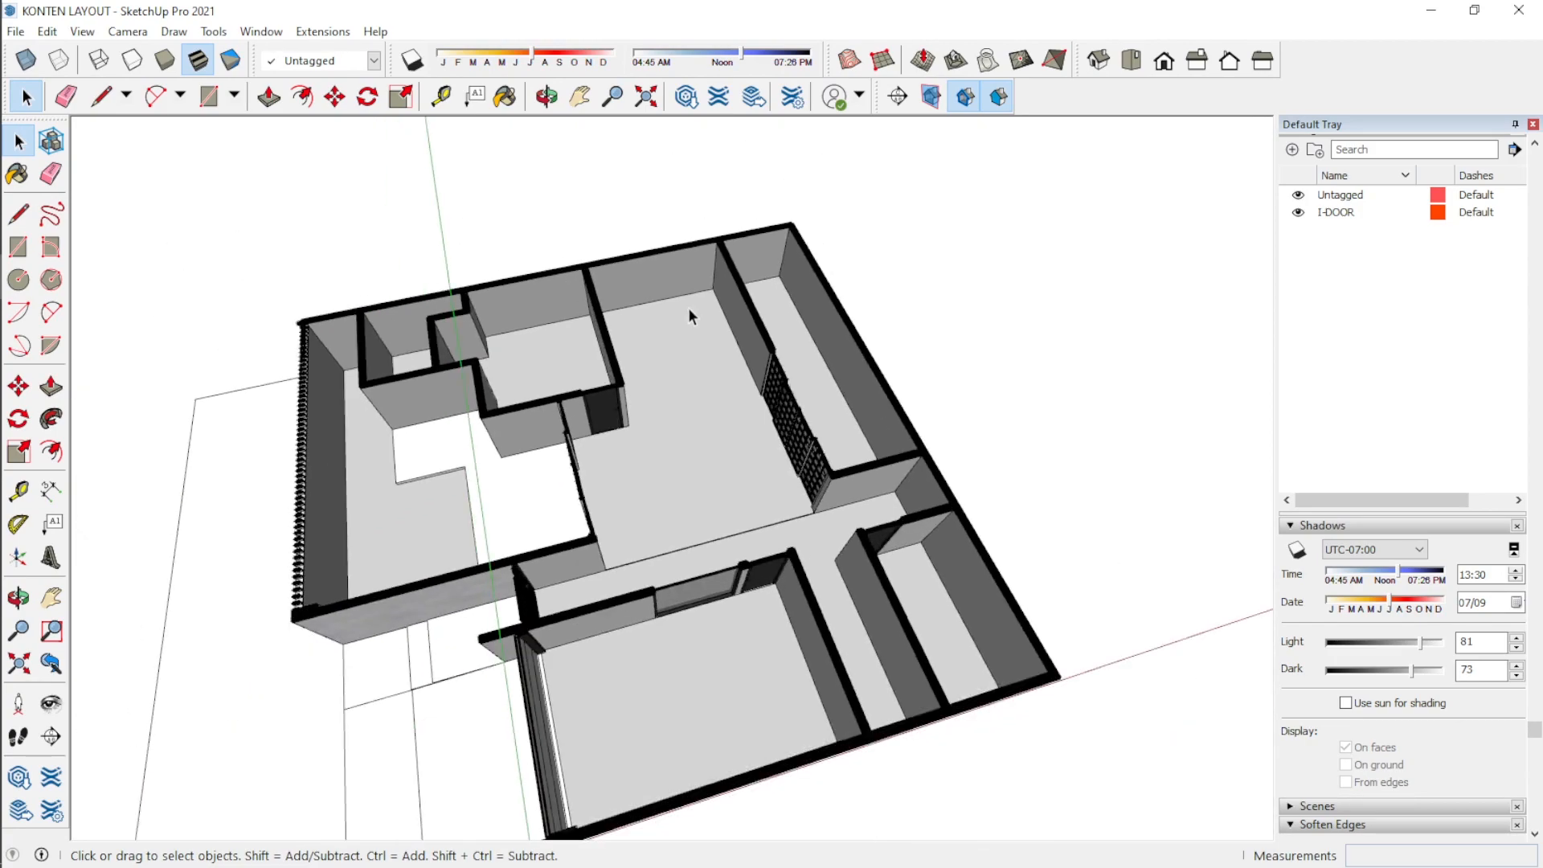
scroll(506, 503, up, 3)
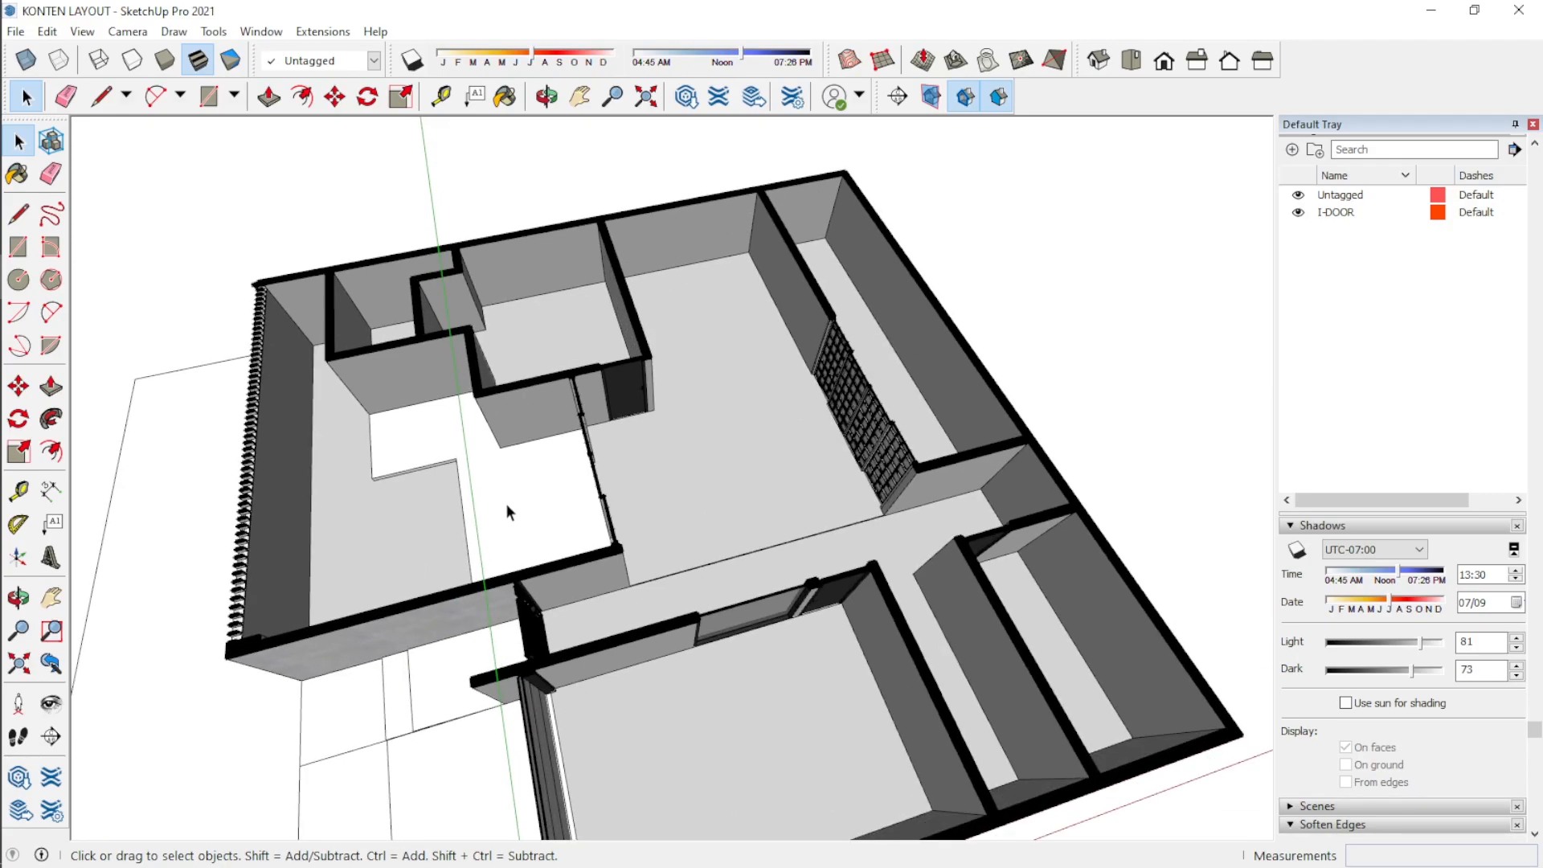
scroll(522, 487, up, 3)
middle_drag(524, 485, 663, 289)
scroll(664, 288, down, 2)
scroll(664, 266, up, 4)
scroll(638, 449, down, 5)
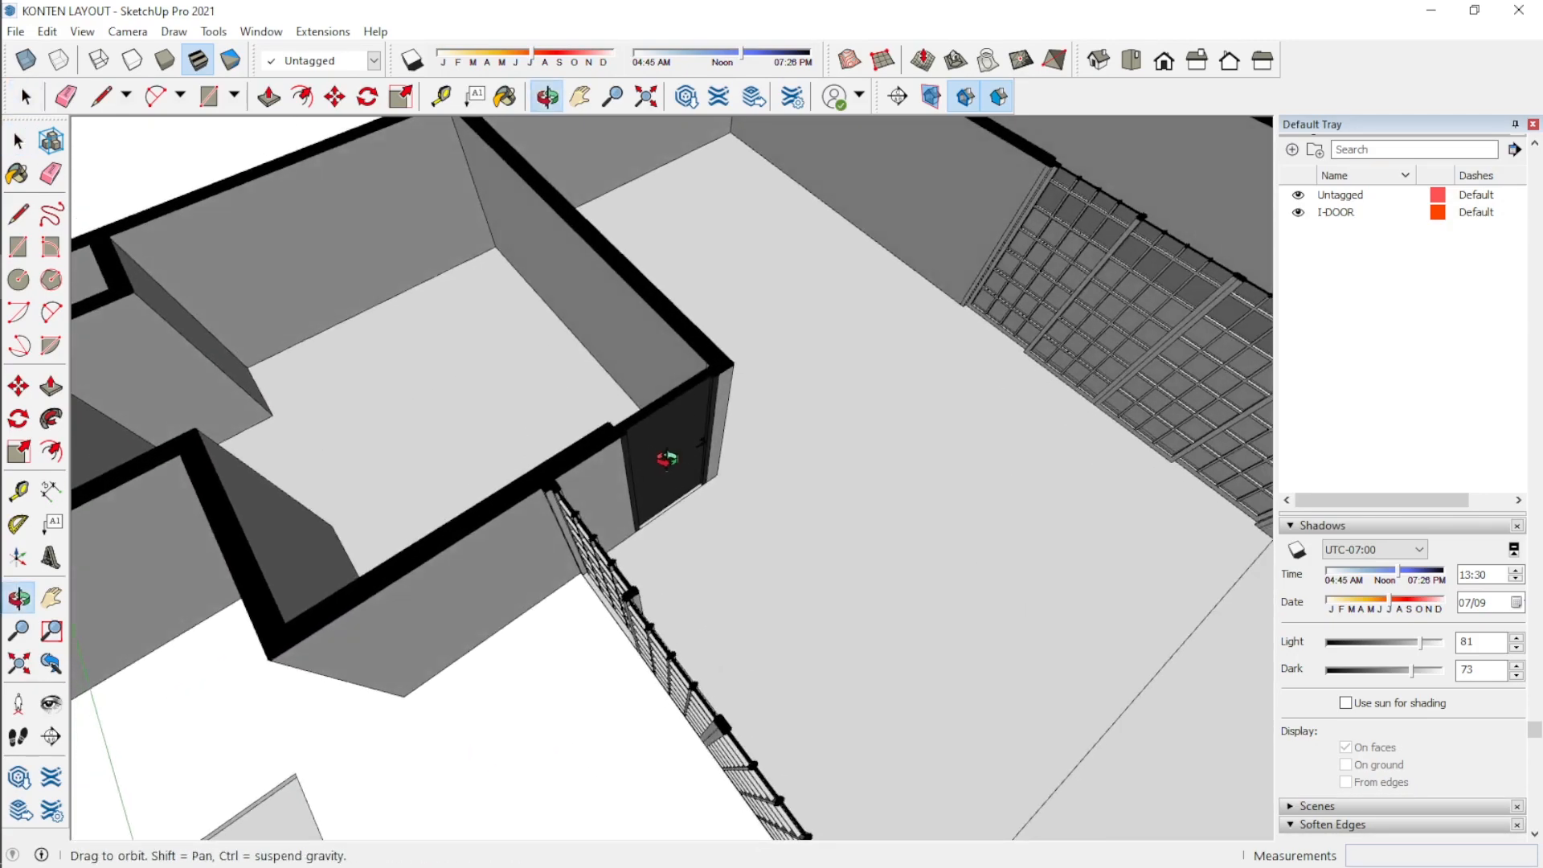
scroll(615, 331, down, 3)
scroll(668, 513, up, 2)
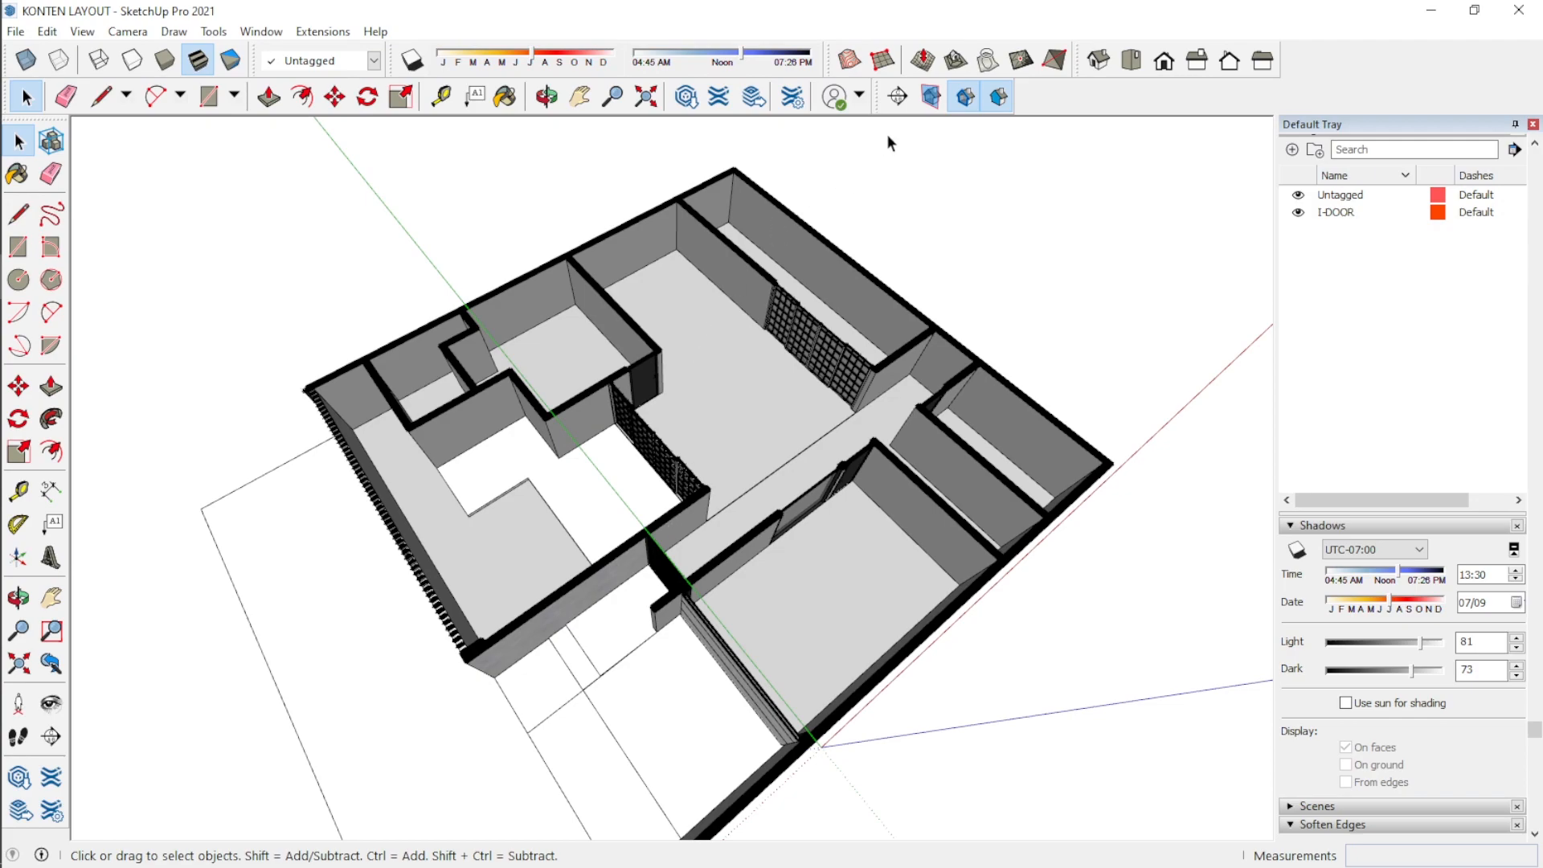
Step: Turn off the section cut display to show the complete house with its roof
click(965, 97)
scroll(528, 436, down, 4)
middle_drag(528, 437, 813, 436)
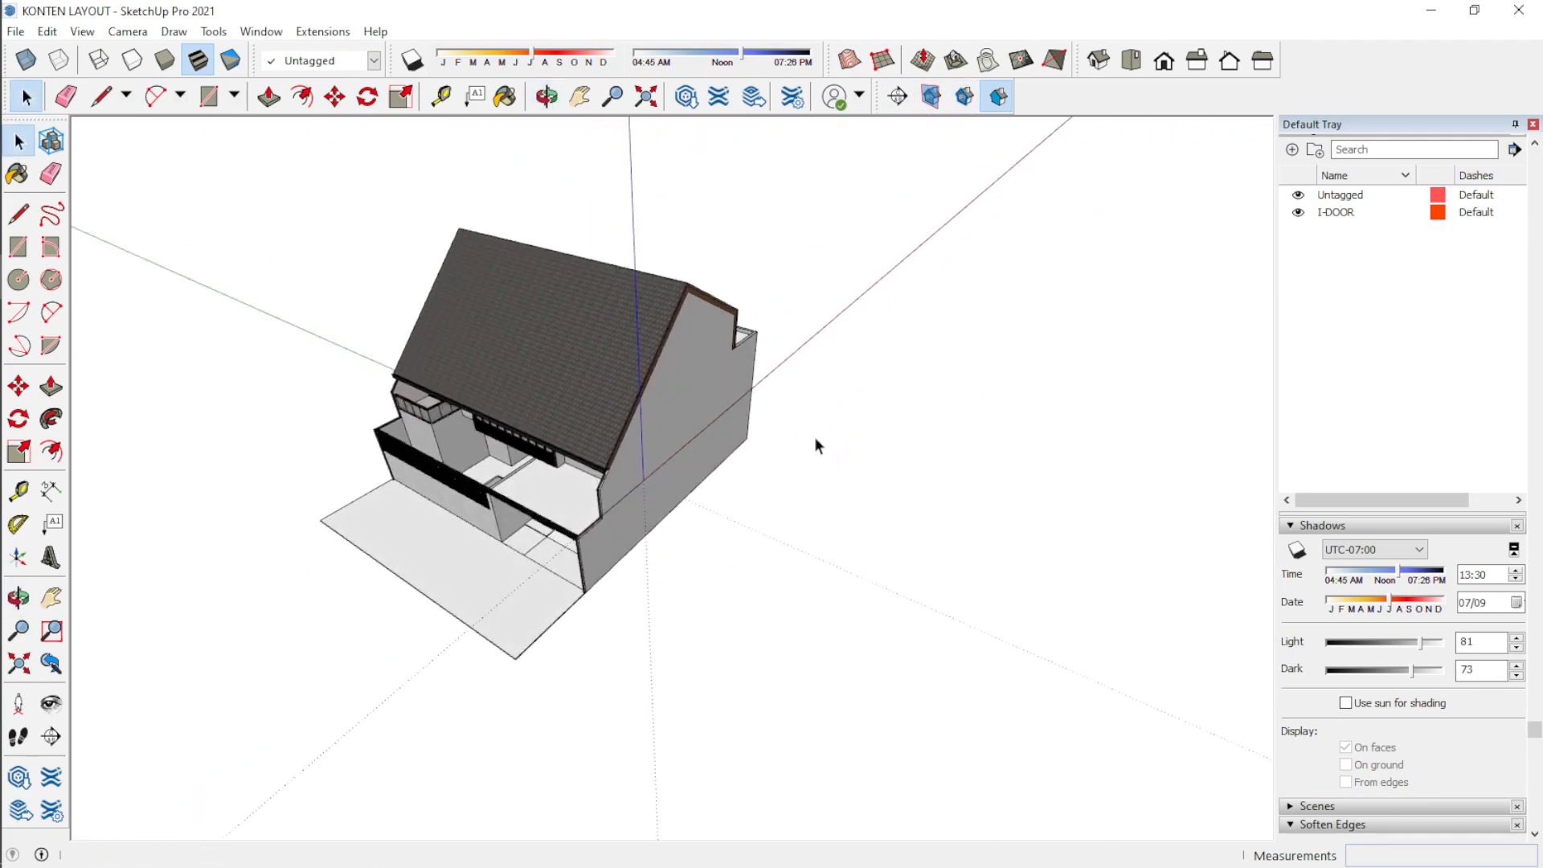
scroll(303, 431, up, 3)
scroll(430, 540, up, 2)
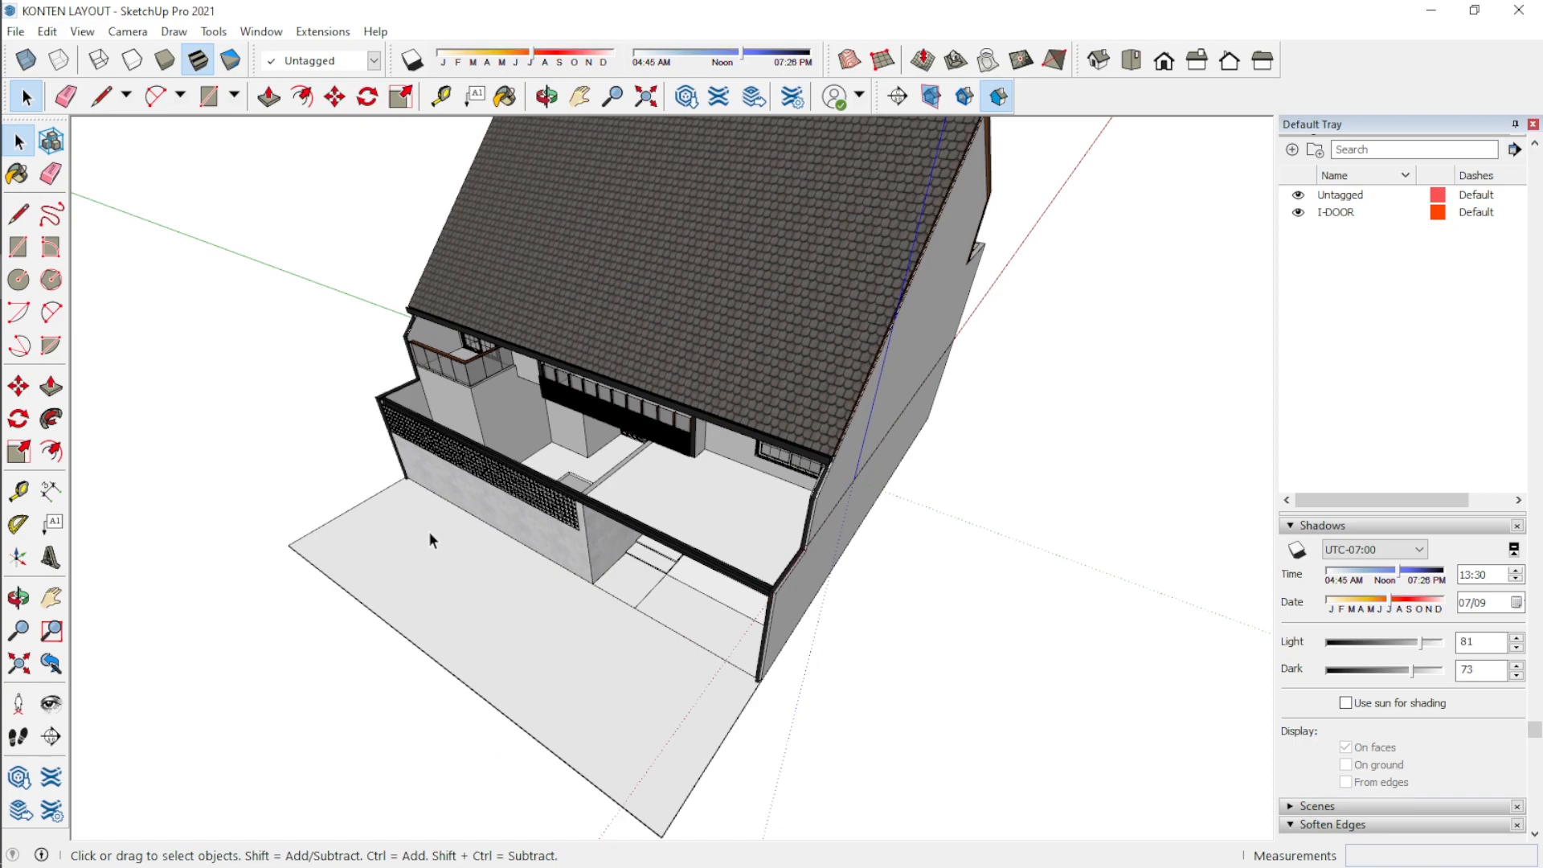
Step: Inspect the lower-floor wall group and the roof group of the house from the front and side
click(528, 524)
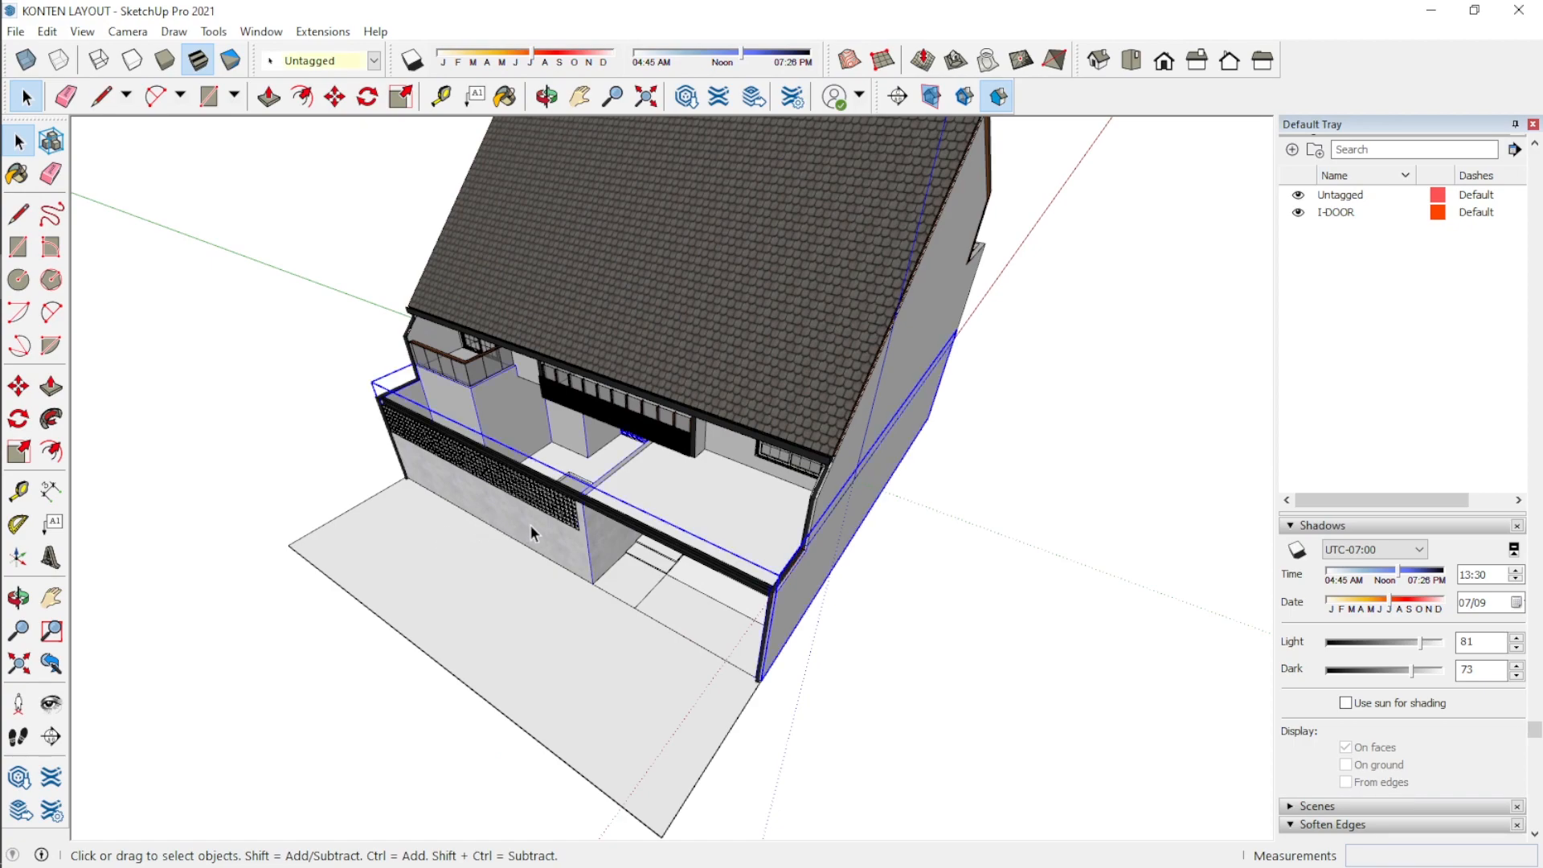
middle_drag(817, 494, 818, 457)
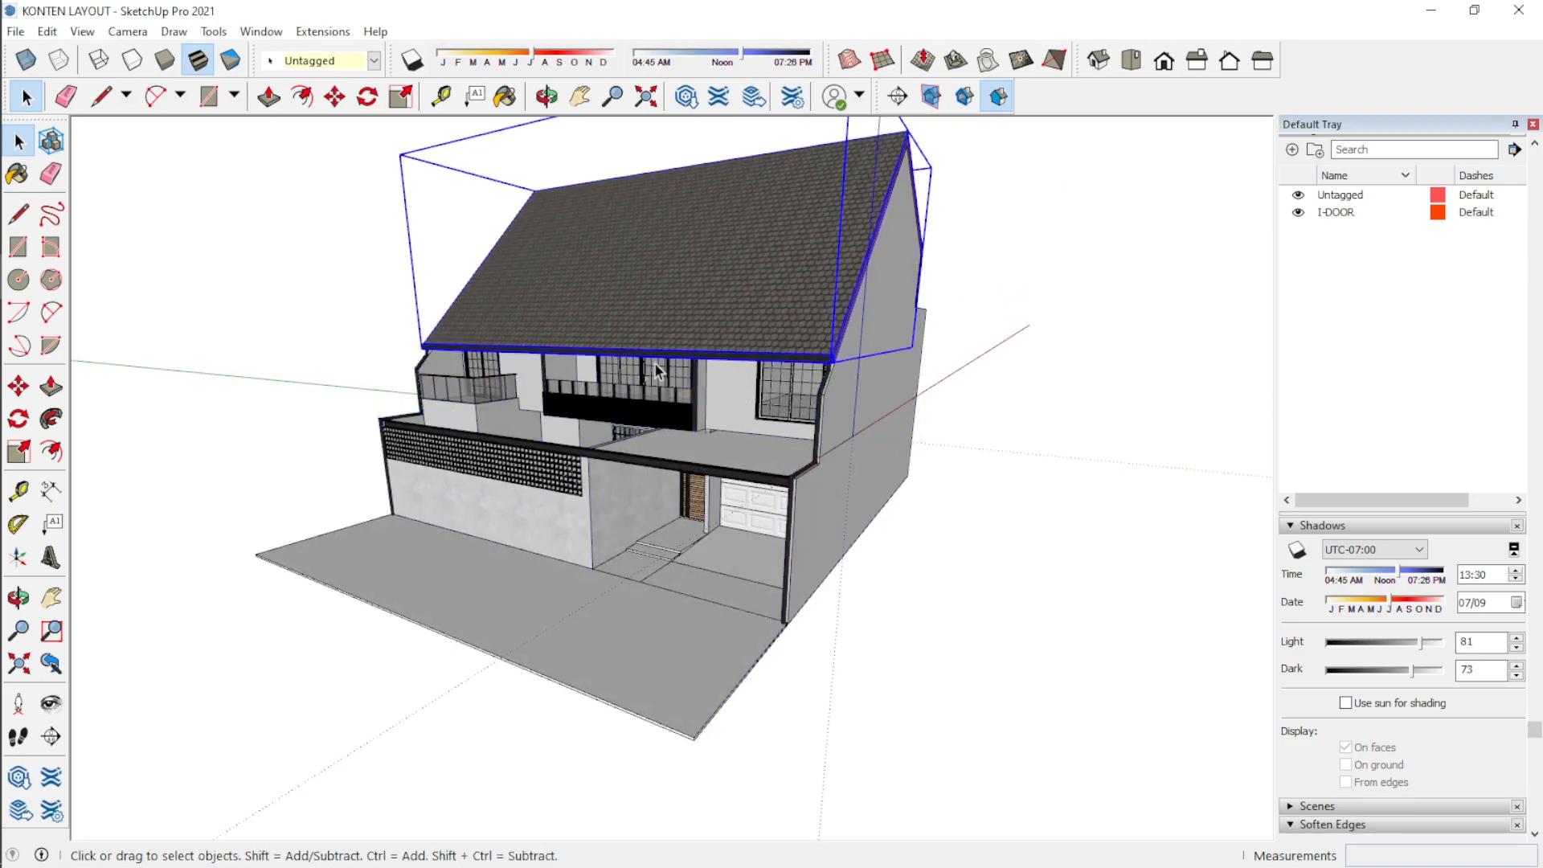
scroll(655, 365, up, 2)
scroll(645, 380, down, 3)
middle_drag(645, 379, 586, 558)
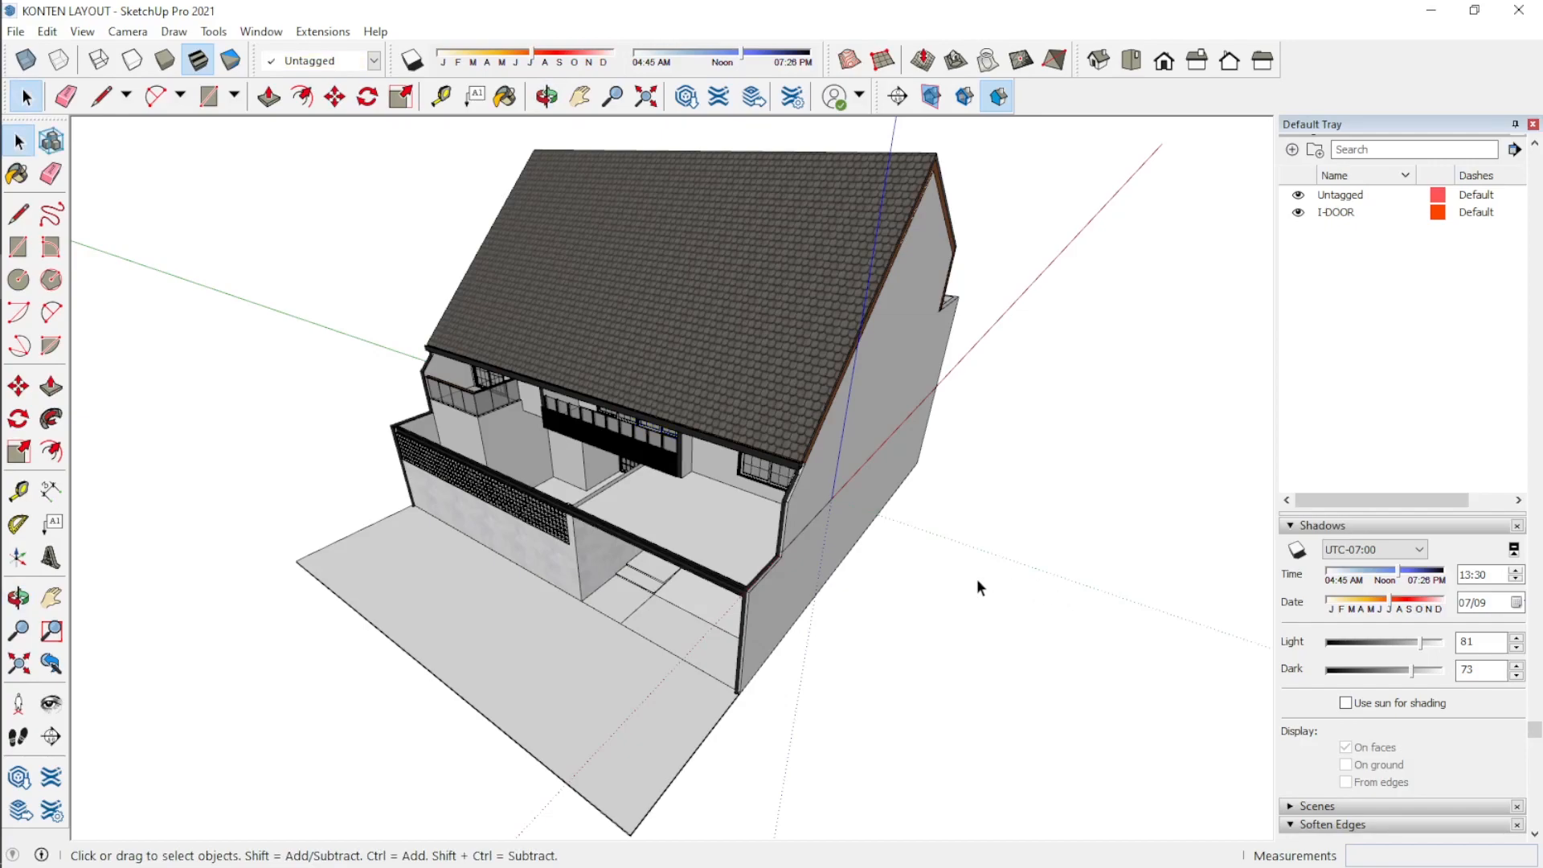
middle_drag(977, 578, 831, 556)
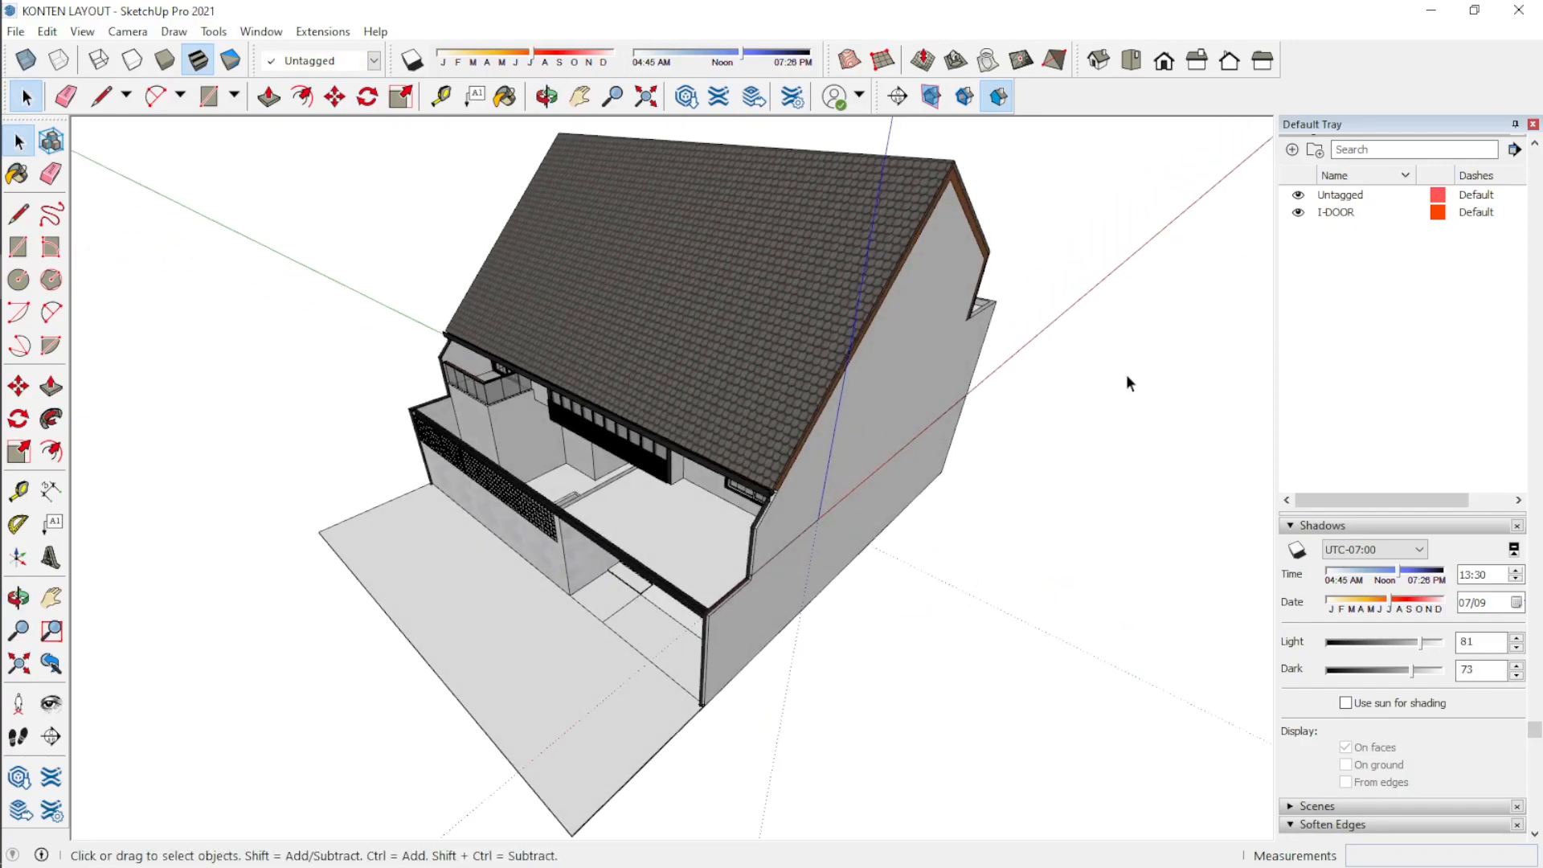
scroll(823, 556, down, 2)
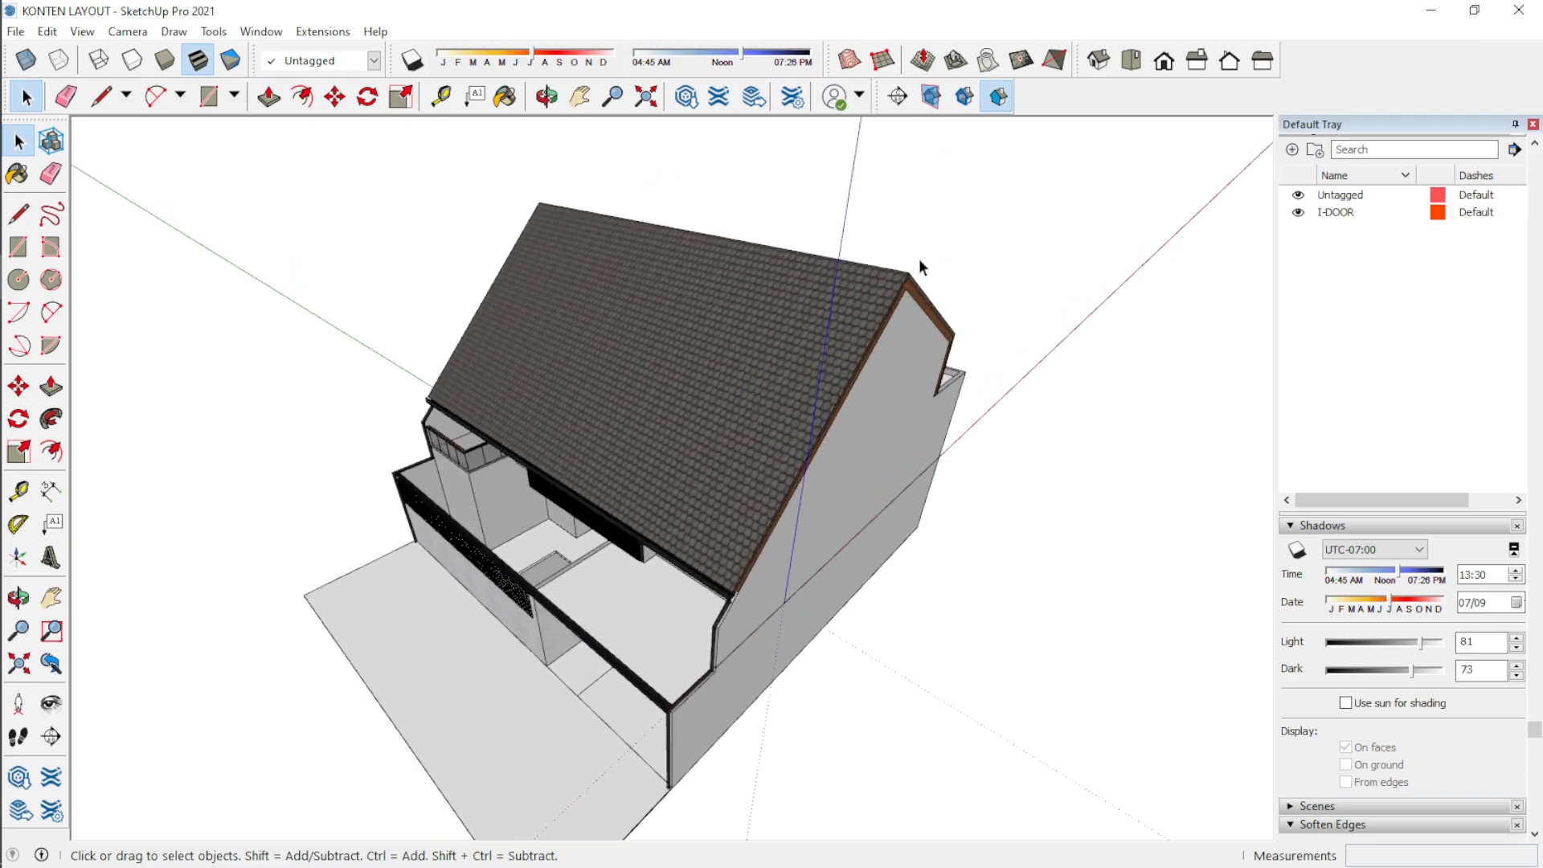
scroll(886, 465, up, 2)
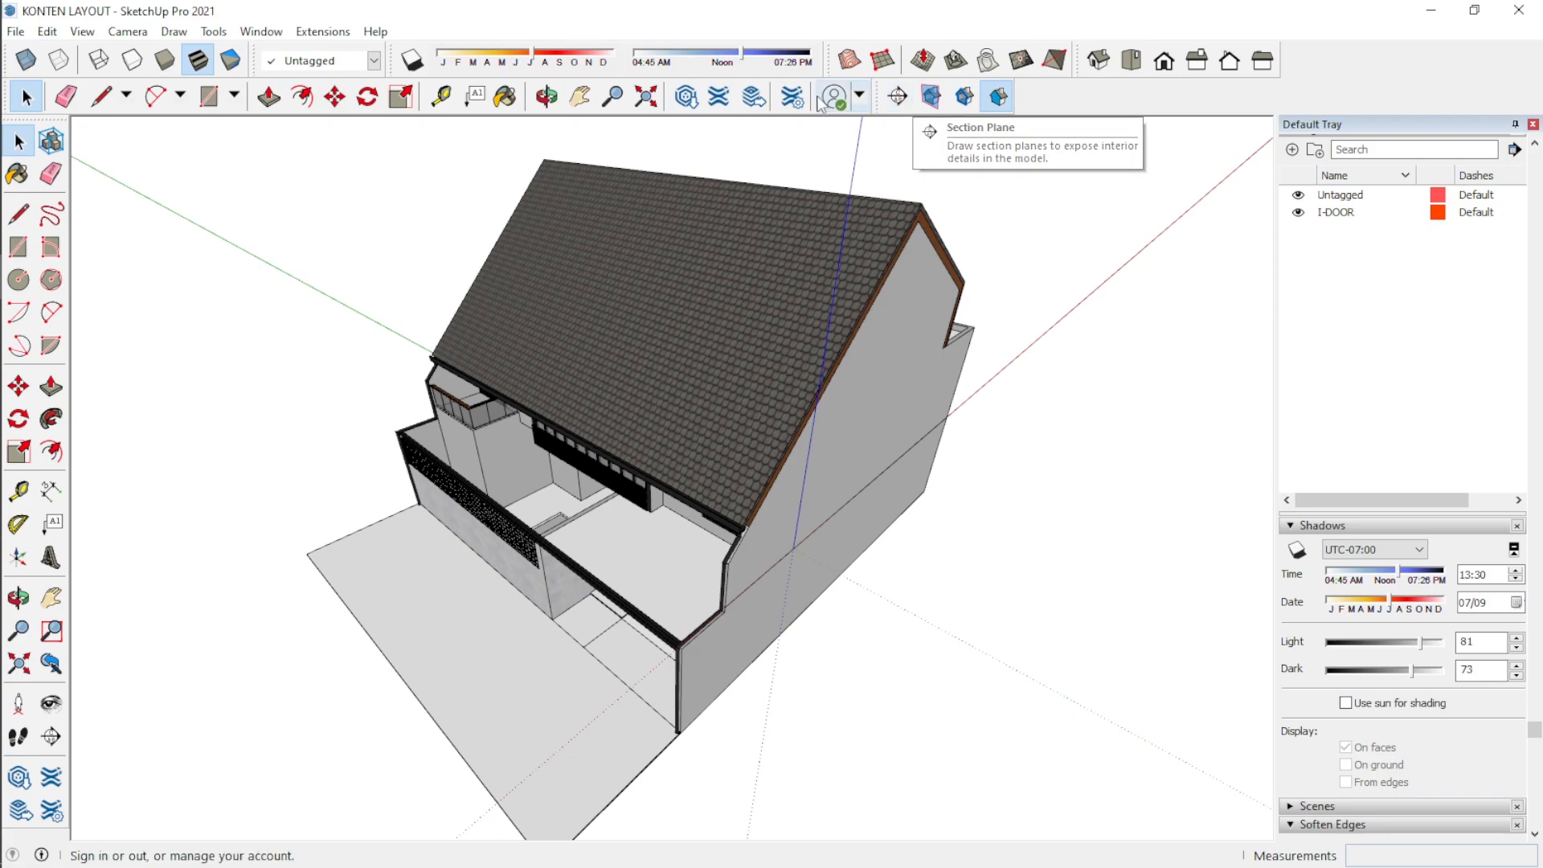
Step: Hide the Section toolbar in the toolbar settings and show it again
click(212, 32)
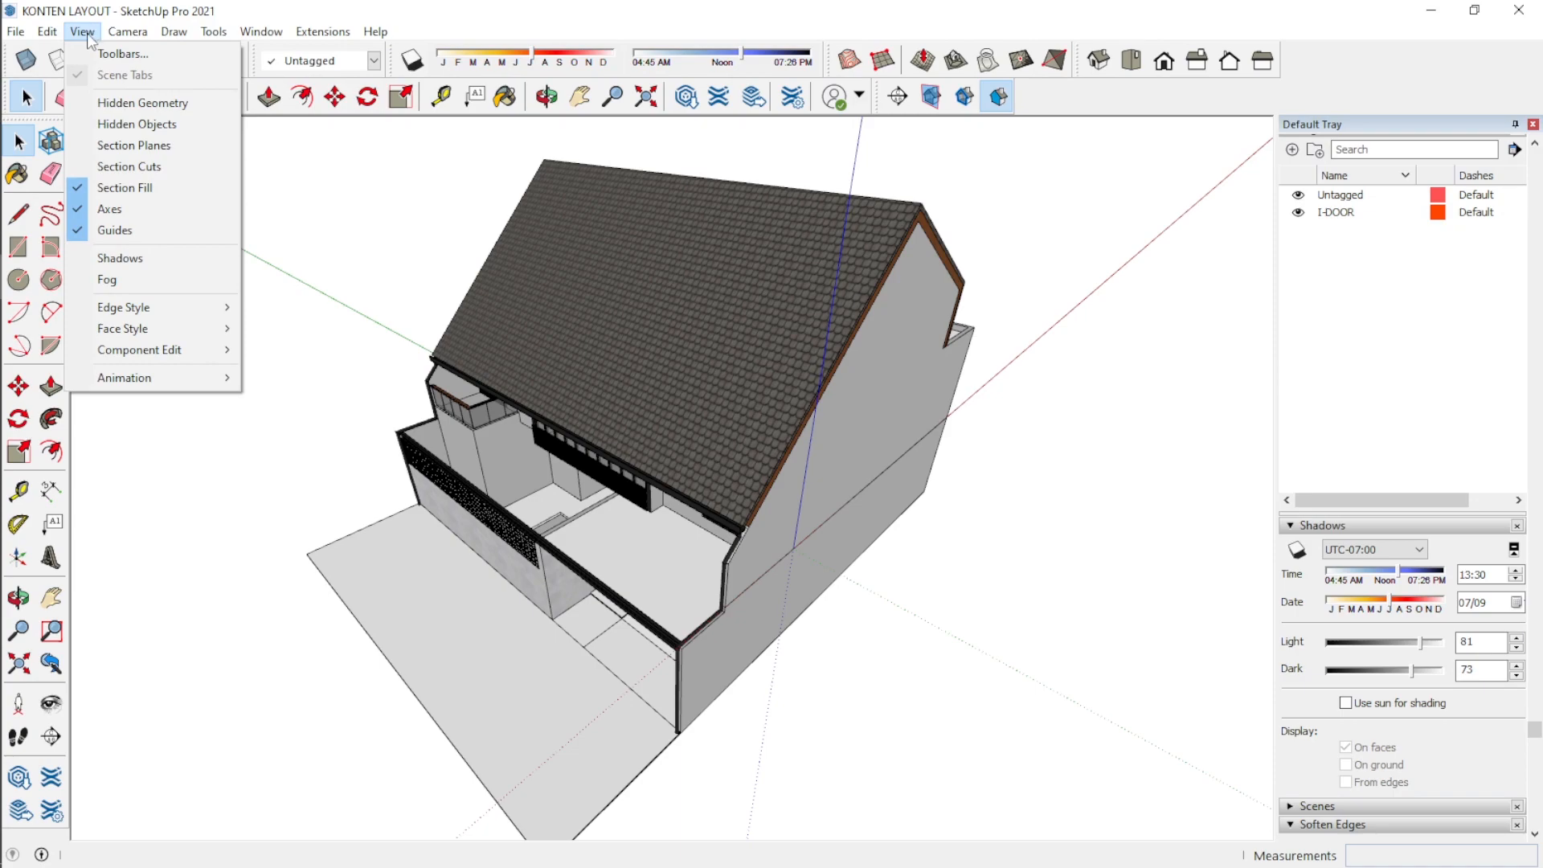
click(95, 57)
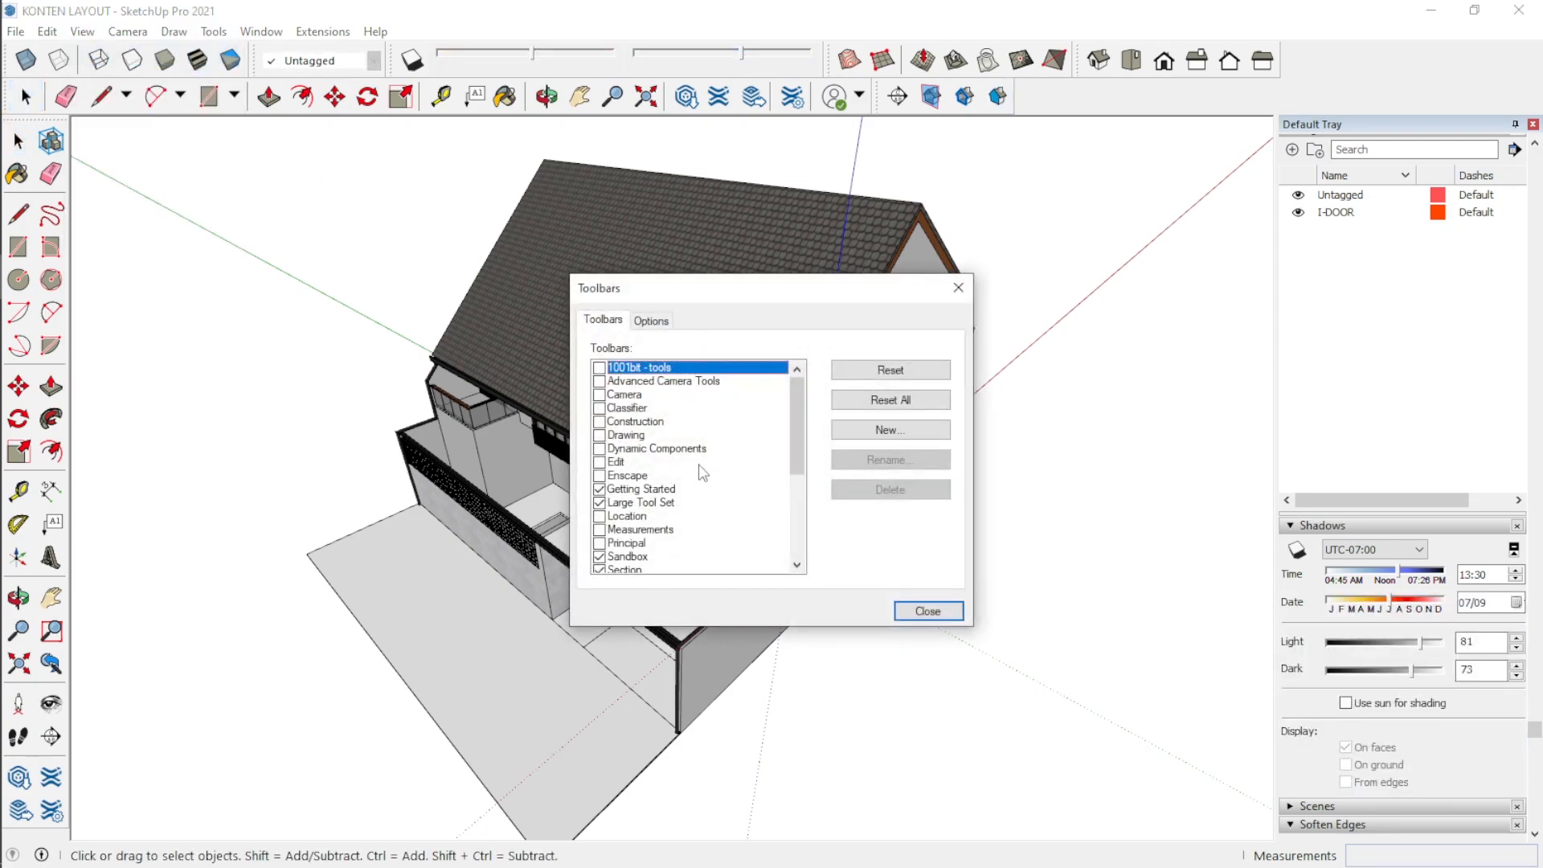
scroll(703, 472, down, 2)
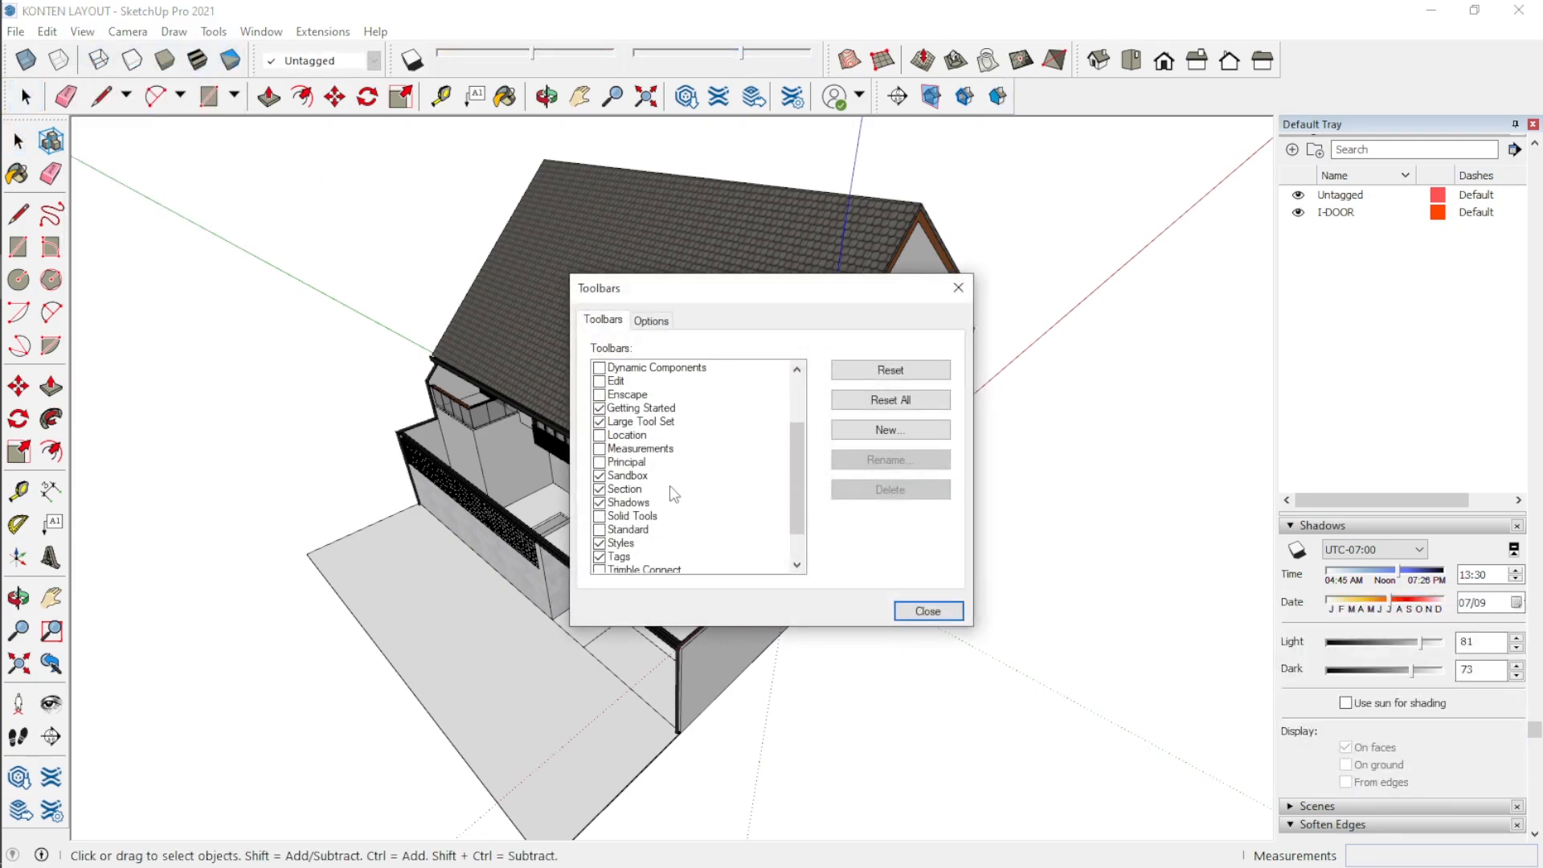
click(600, 490)
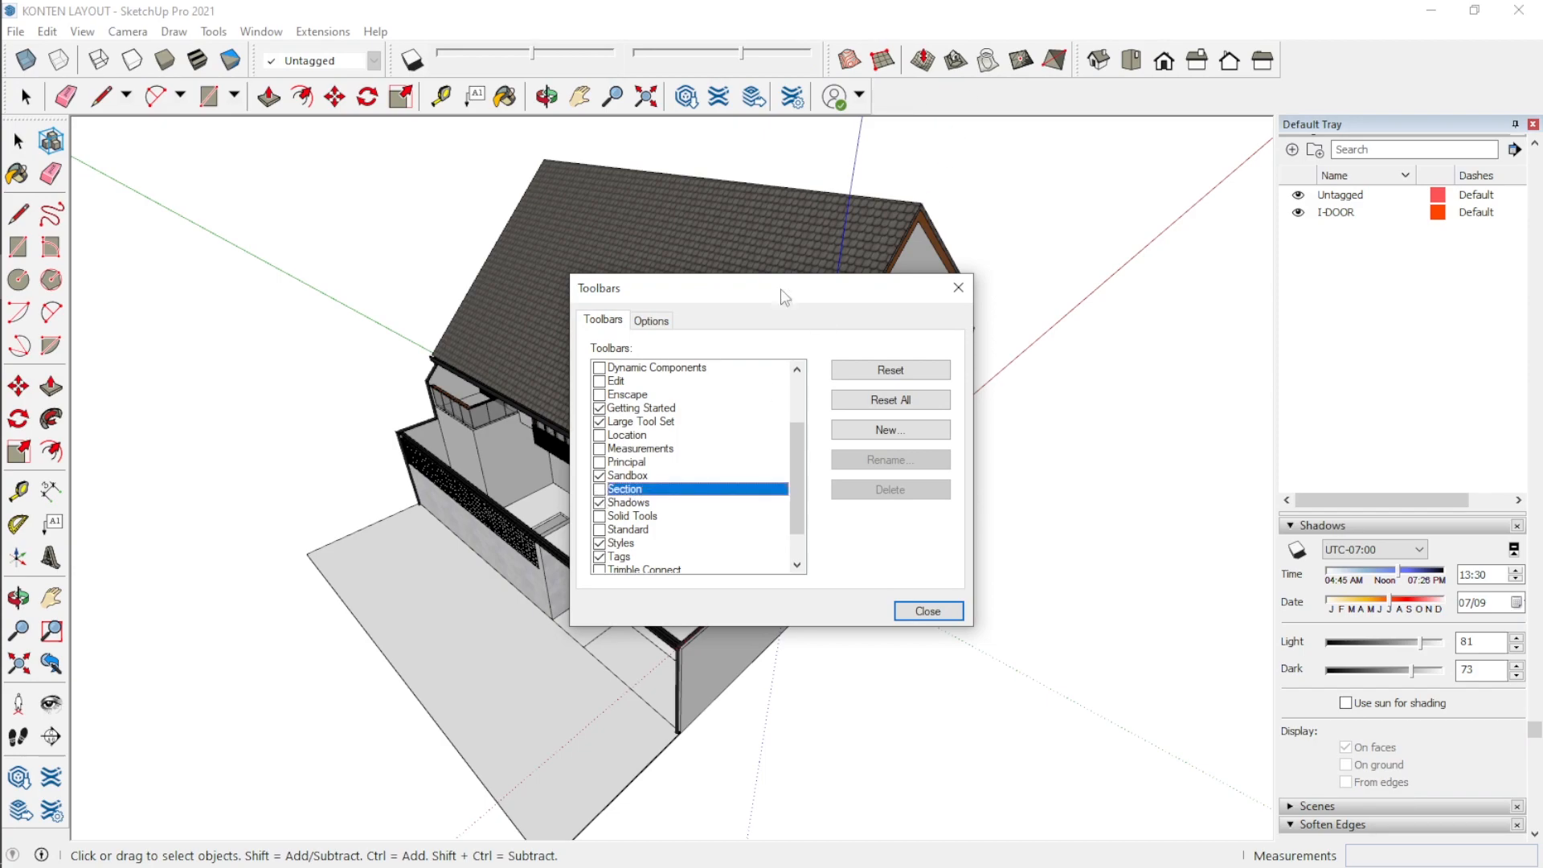
click(600, 489)
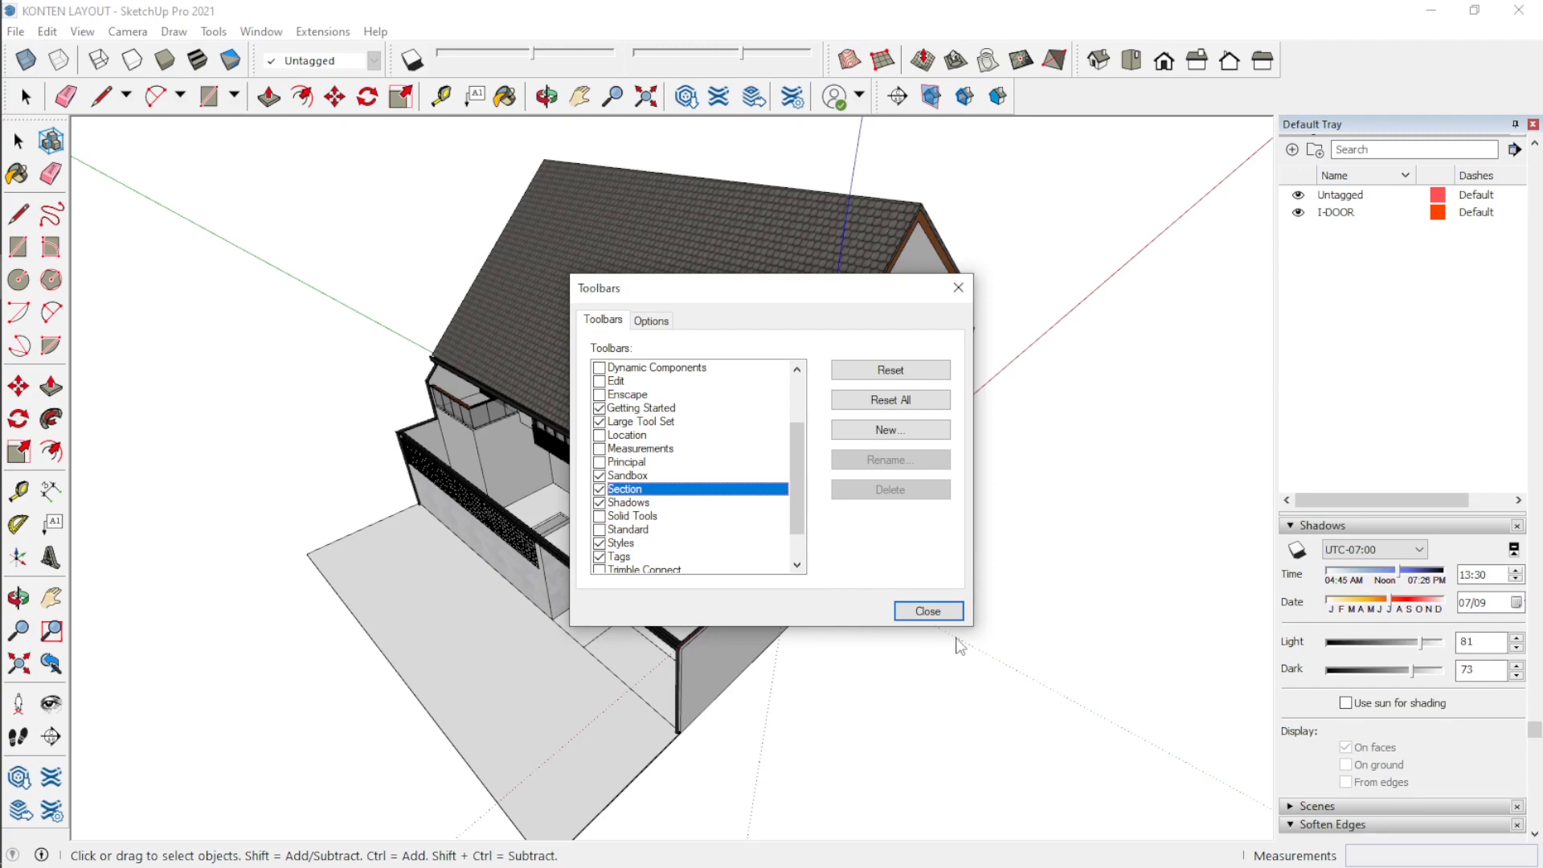
click(940, 613)
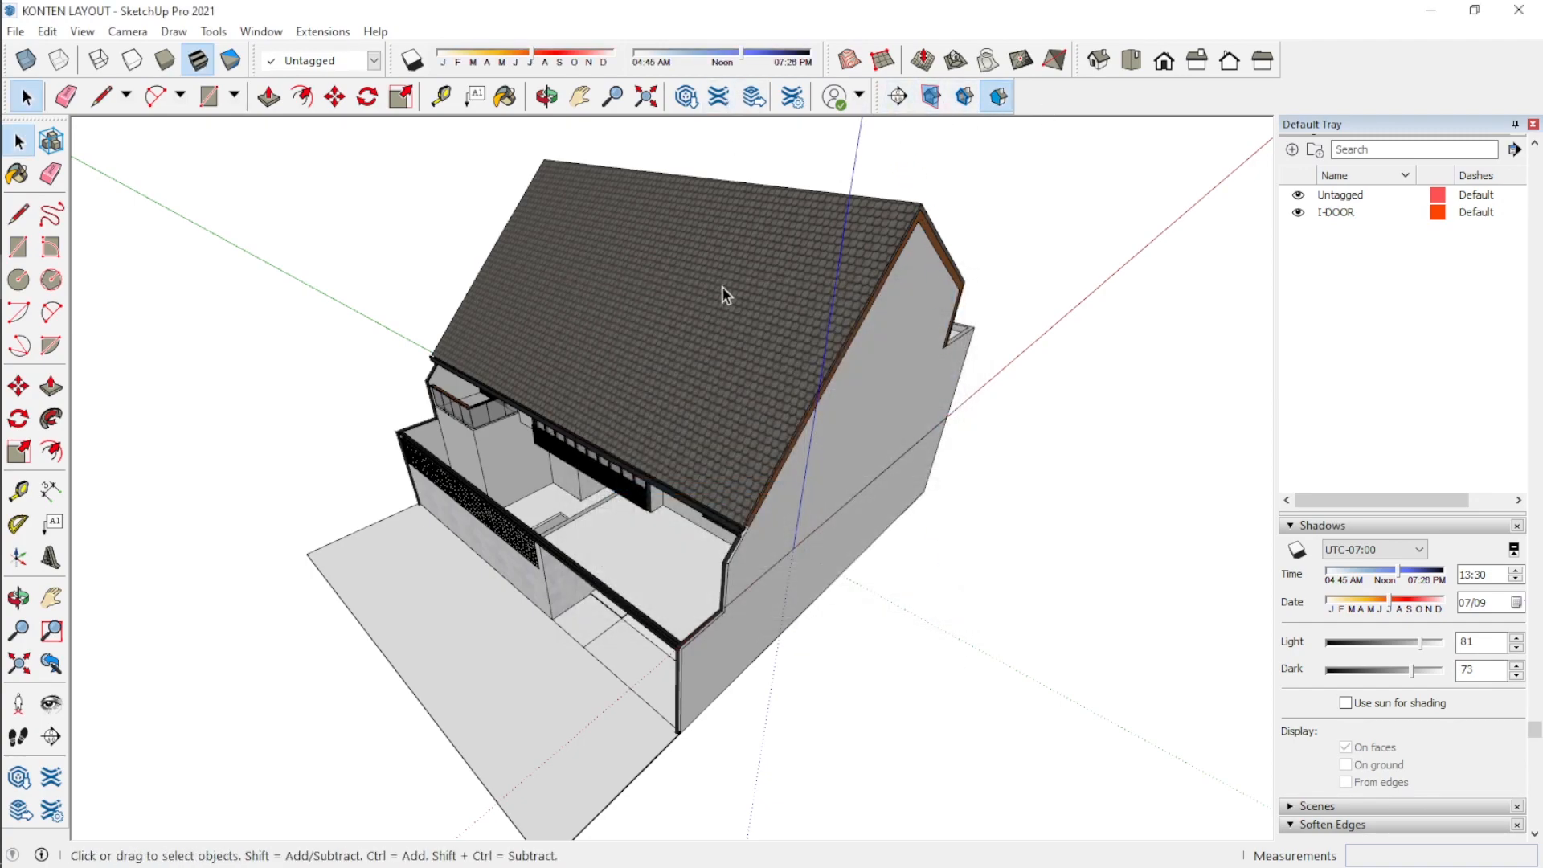
Step: Place a horizontal section plane through the upper part of the house, keeping the name Section 1 and symbol 1
middle_drag(1024, 182, 1010, 214)
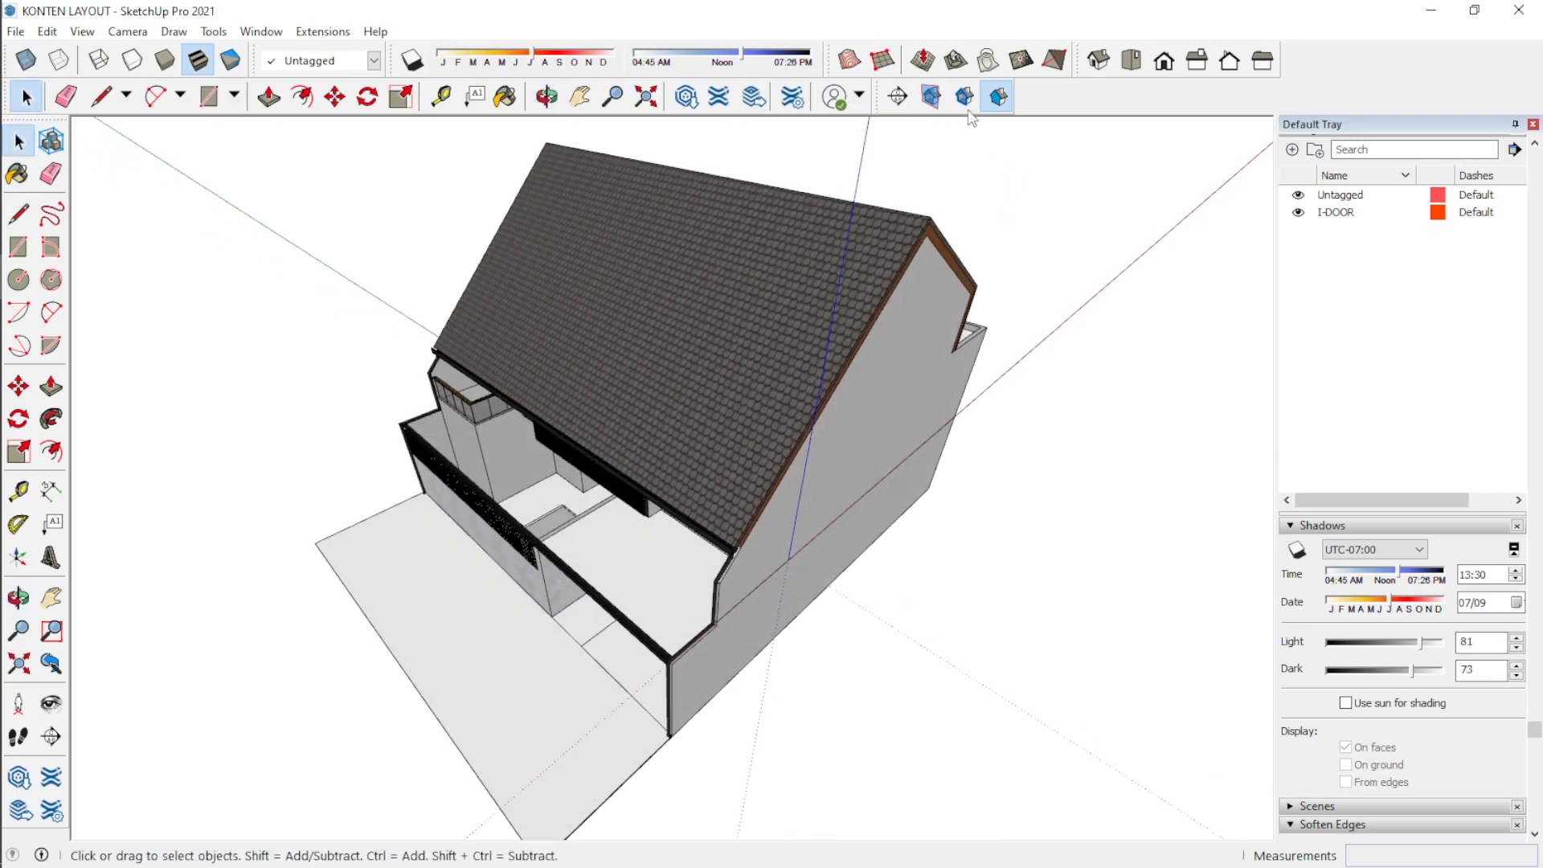
click(902, 100)
scroll(474, 397, down, 3)
middle_drag(476, 420, 442, 626)
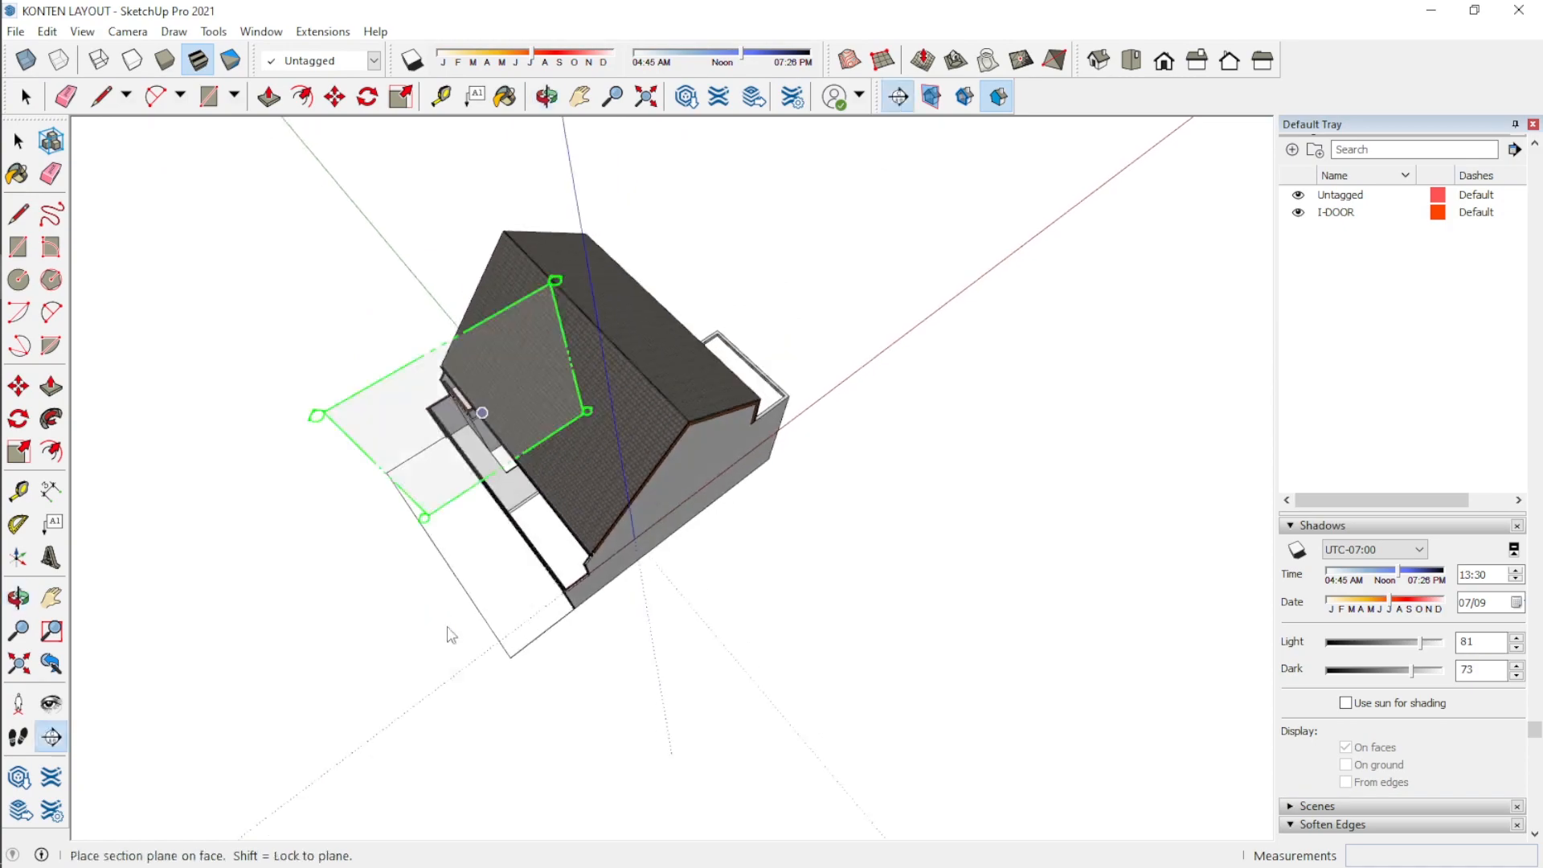
scroll(788, 391, up, 2)
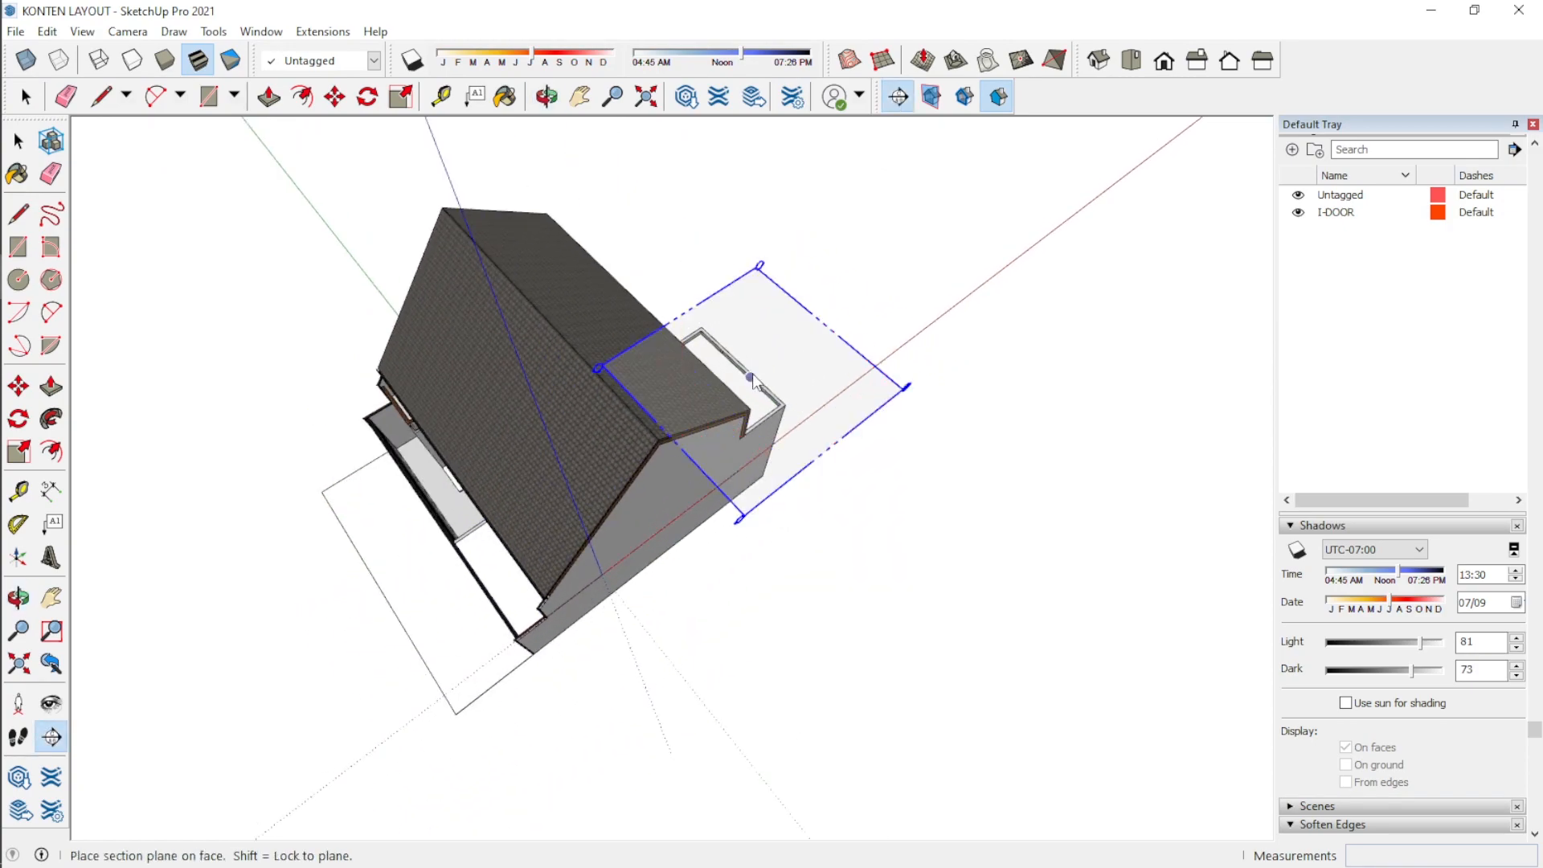
middle_drag(754, 383, 633, 256)
middle_drag(730, 486, 802, 384)
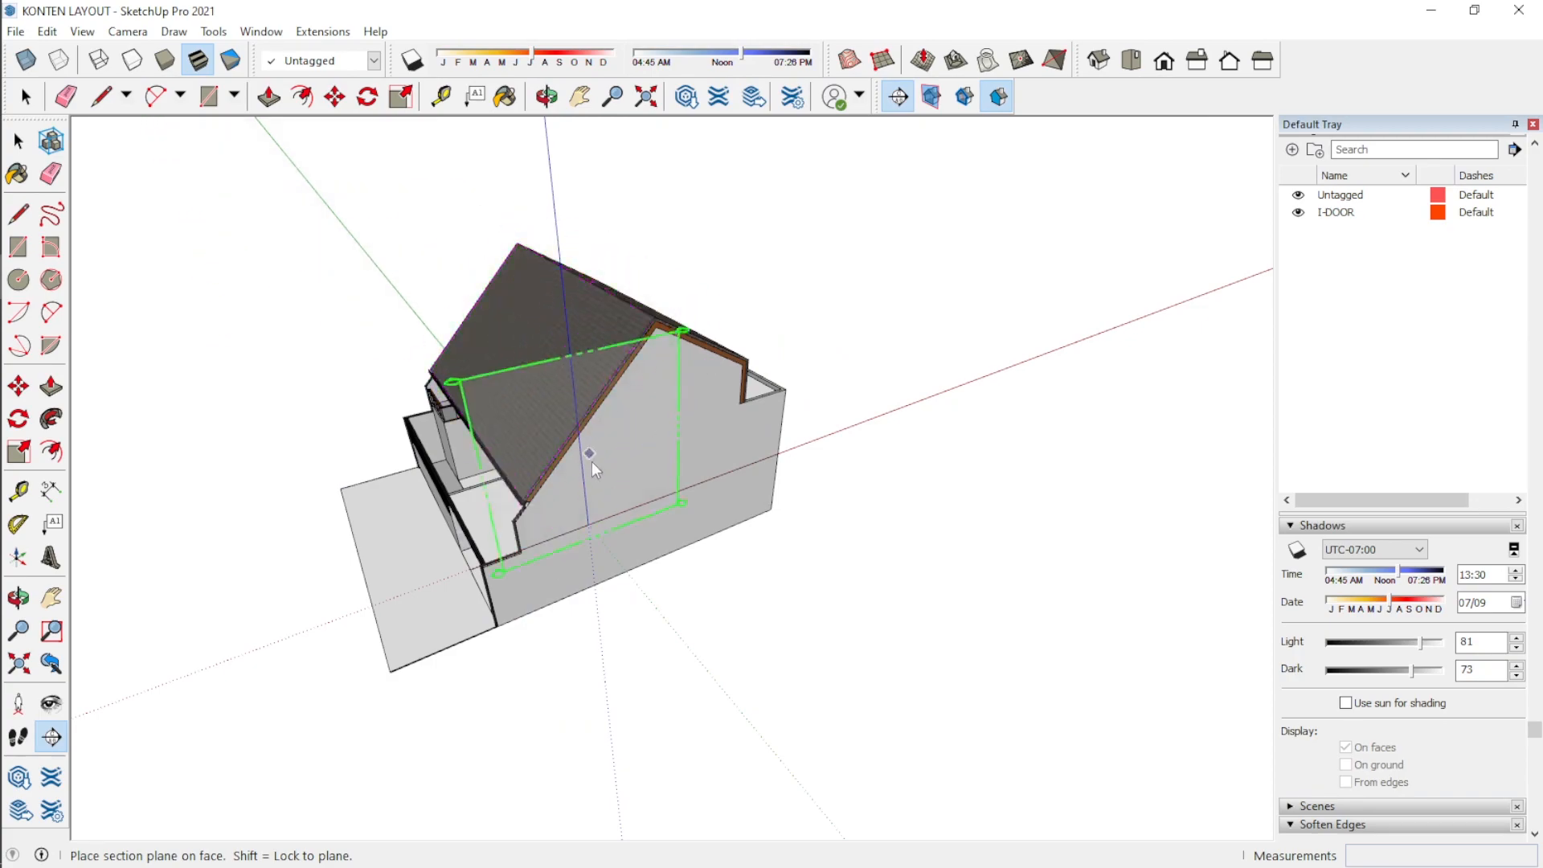
middle_drag(593, 448, 695, 562)
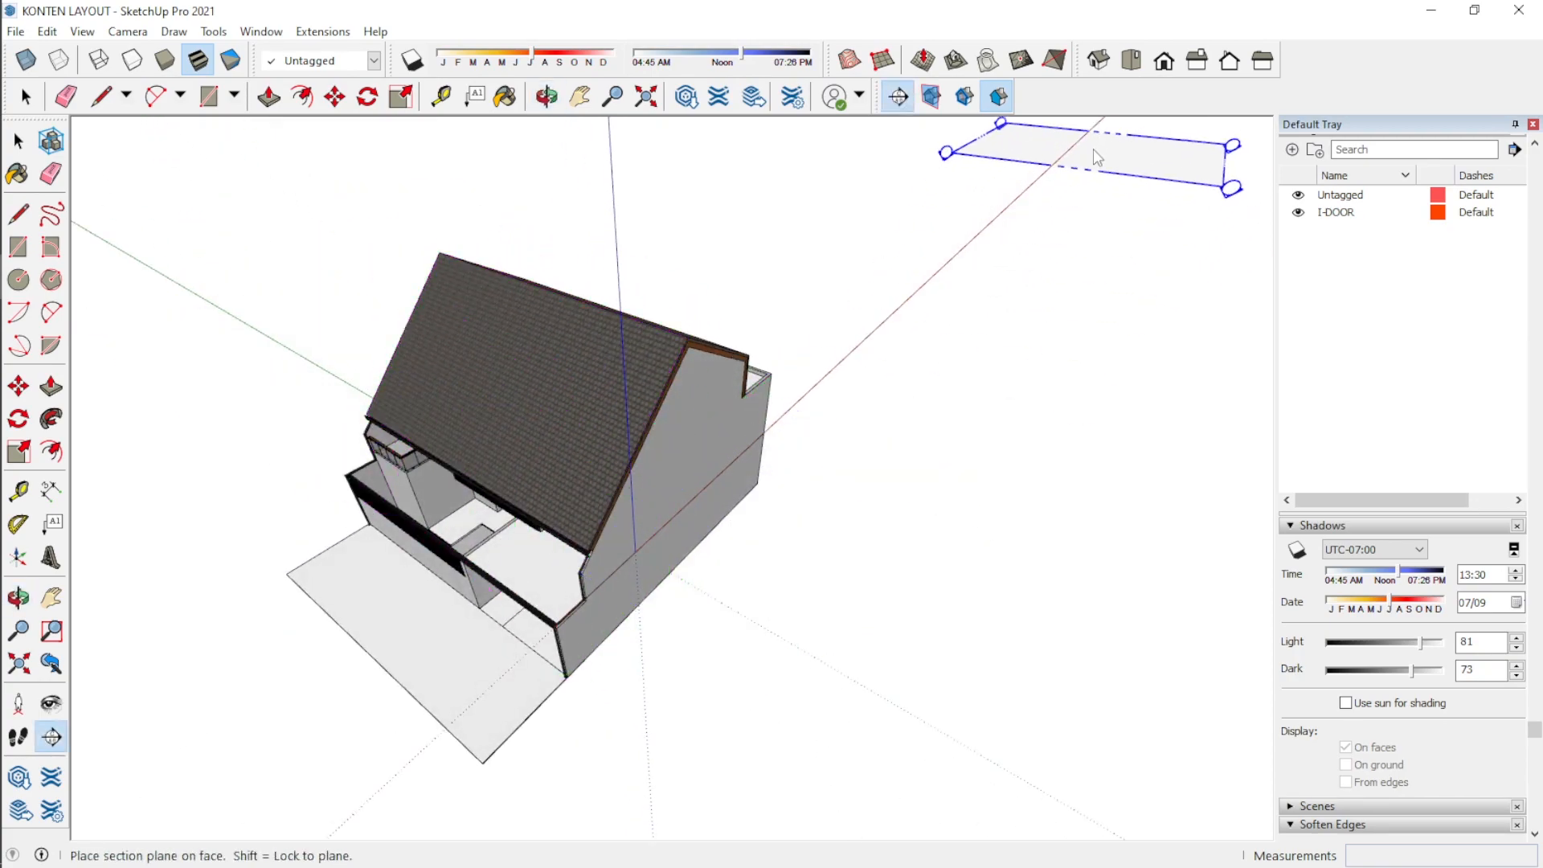
middle_drag(892, 325, 861, 370)
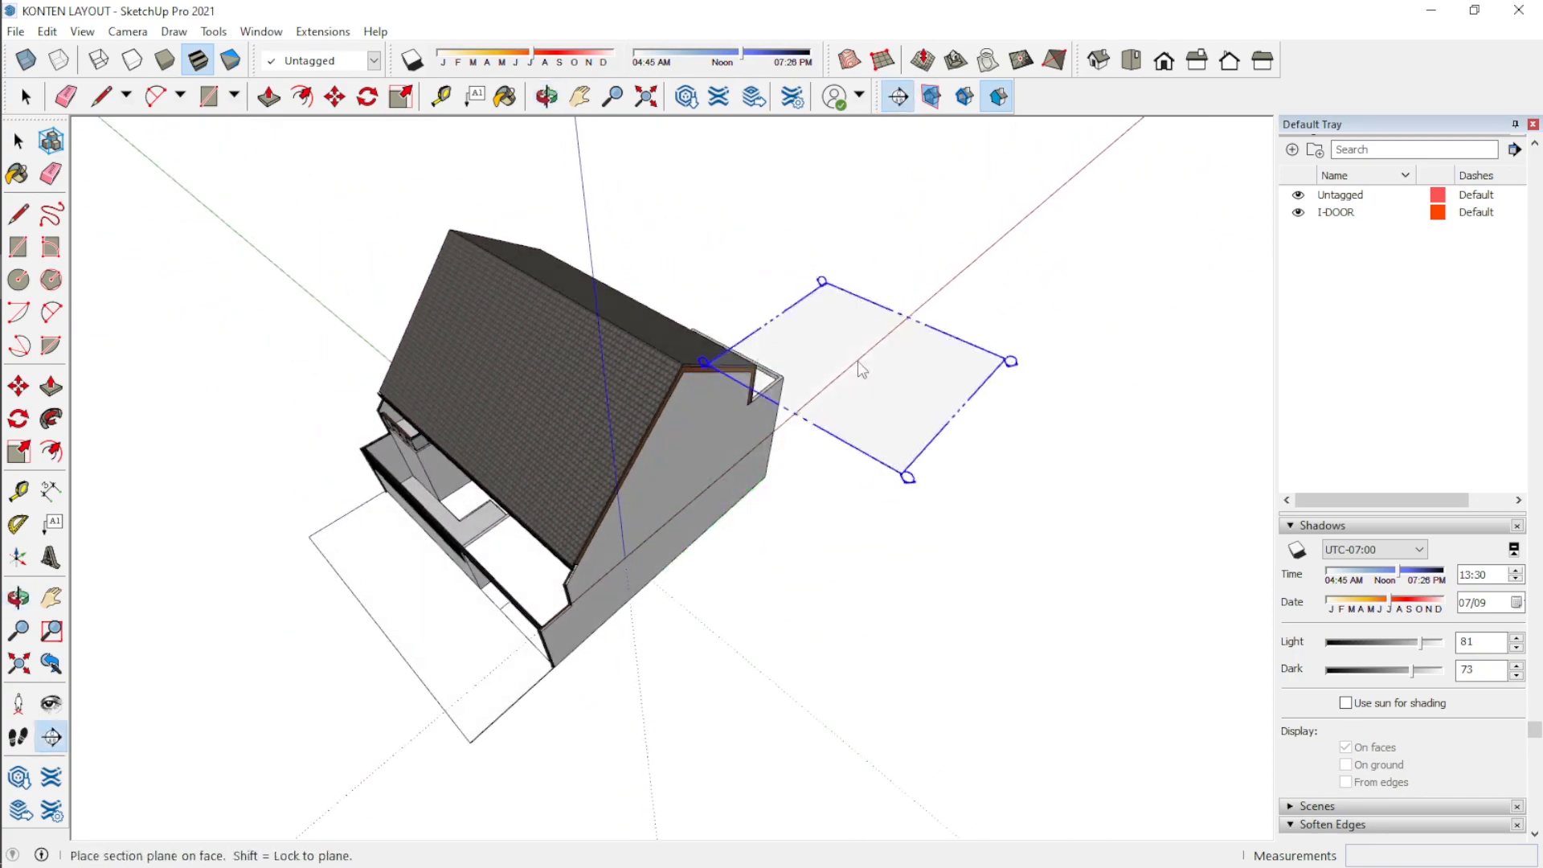
scroll(860, 368, up, 2)
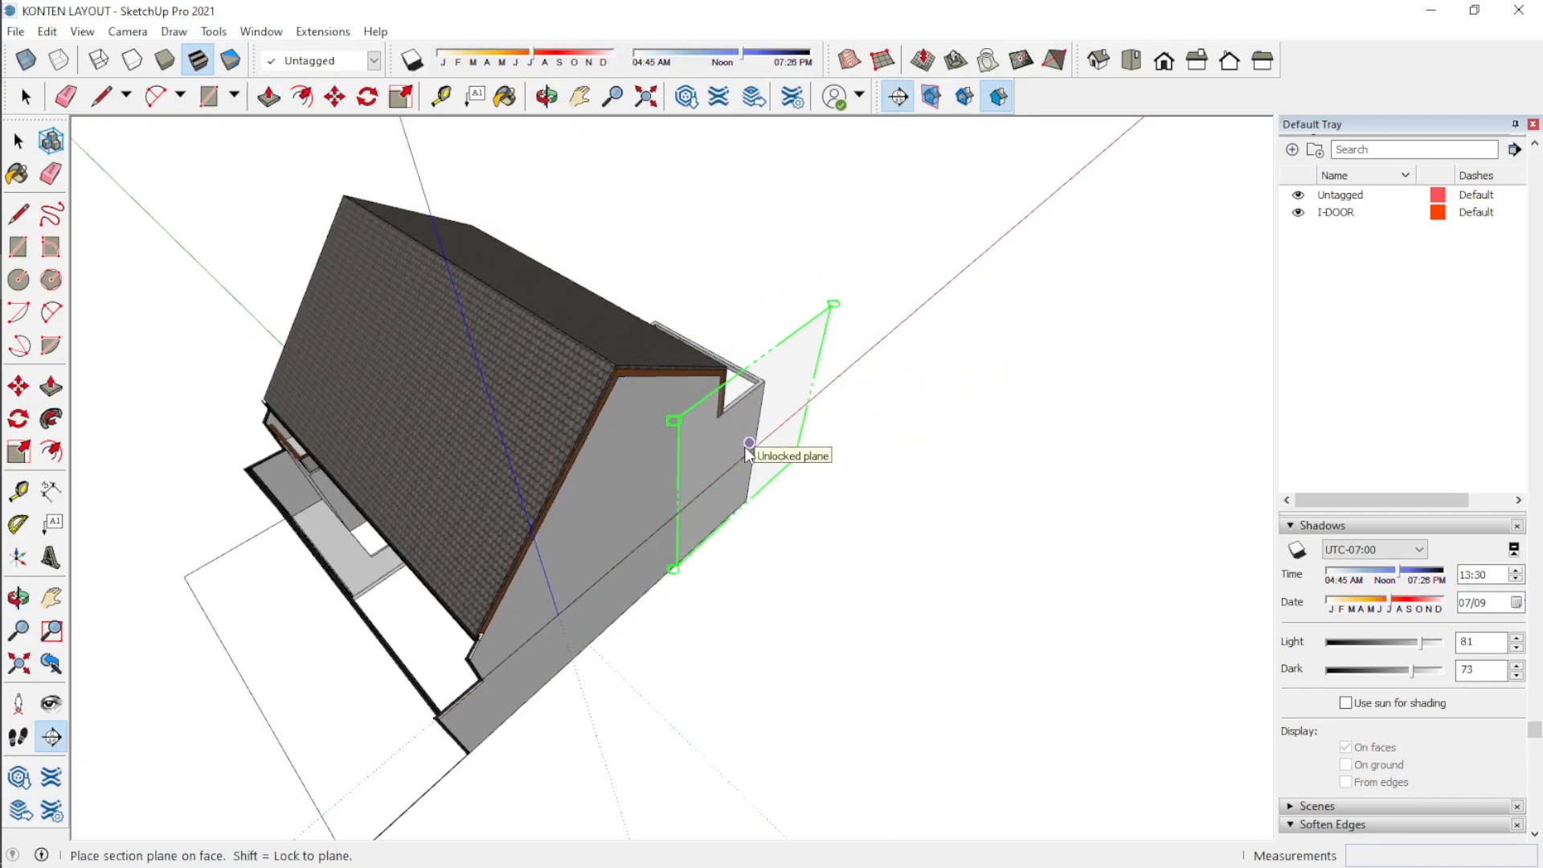
scroll(749, 452, down, 2)
middle_drag(651, 574, 642, 613)
scroll(716, 478, up, 2)
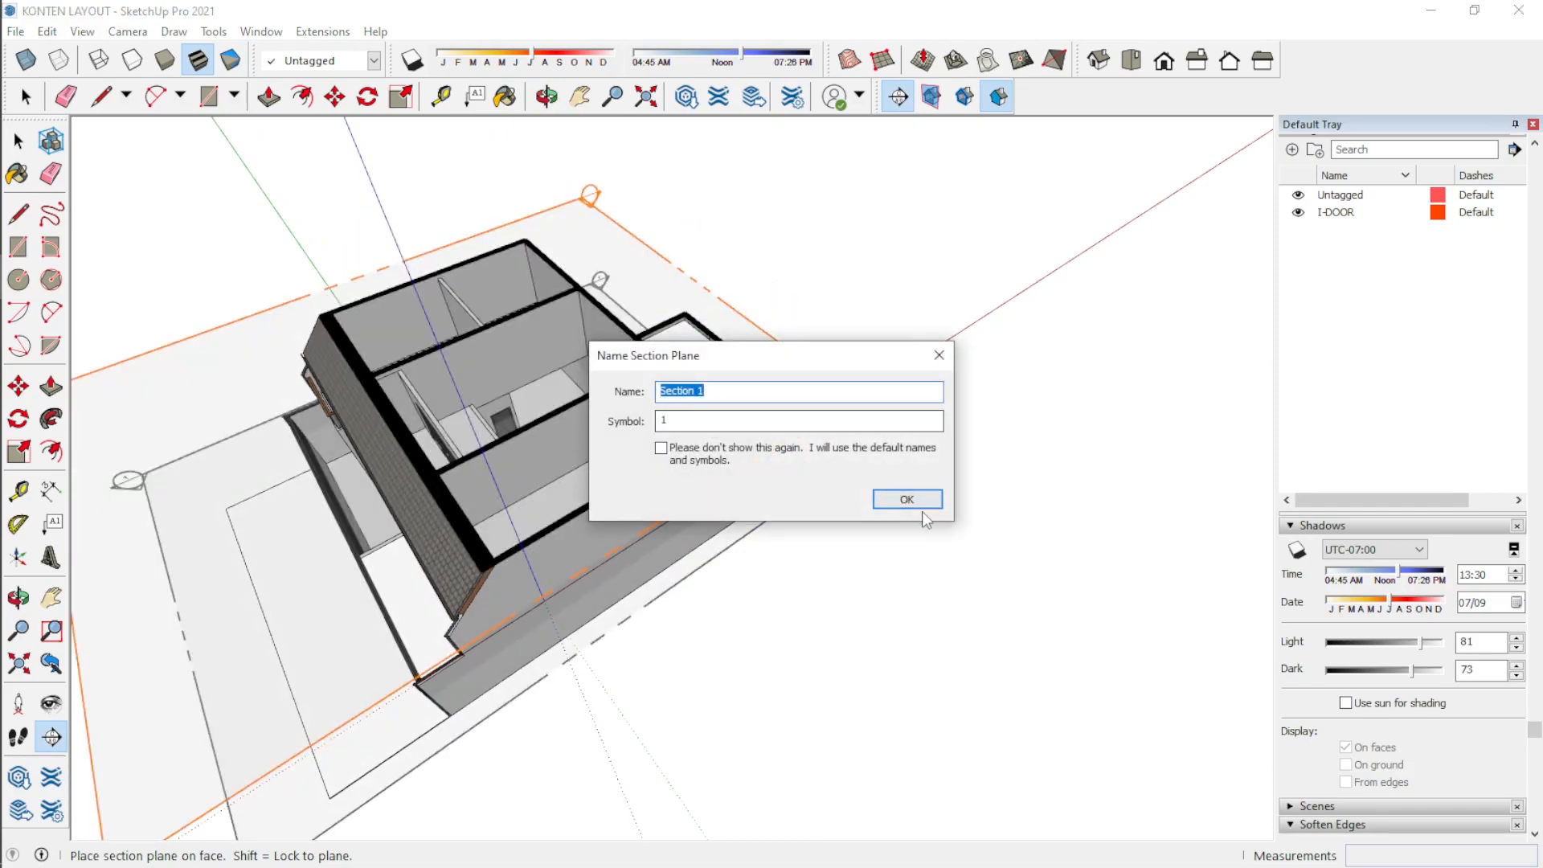
click(904, 499)
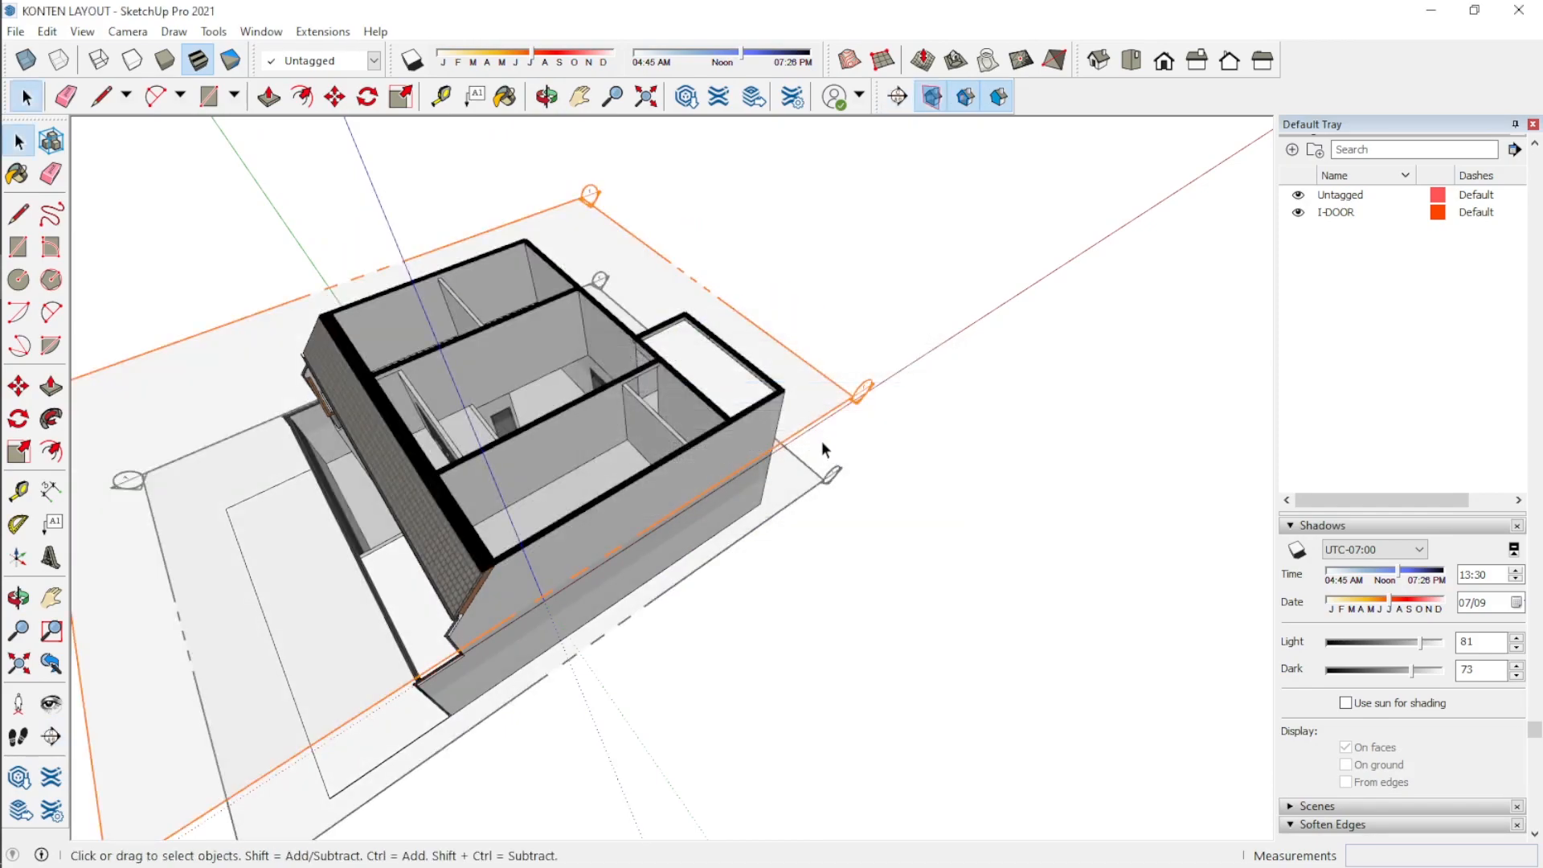
Step: Move the new section plane down 1605 mm to cut through the upper-floor rooms, then deselect it
click(817, 394)
key(m)
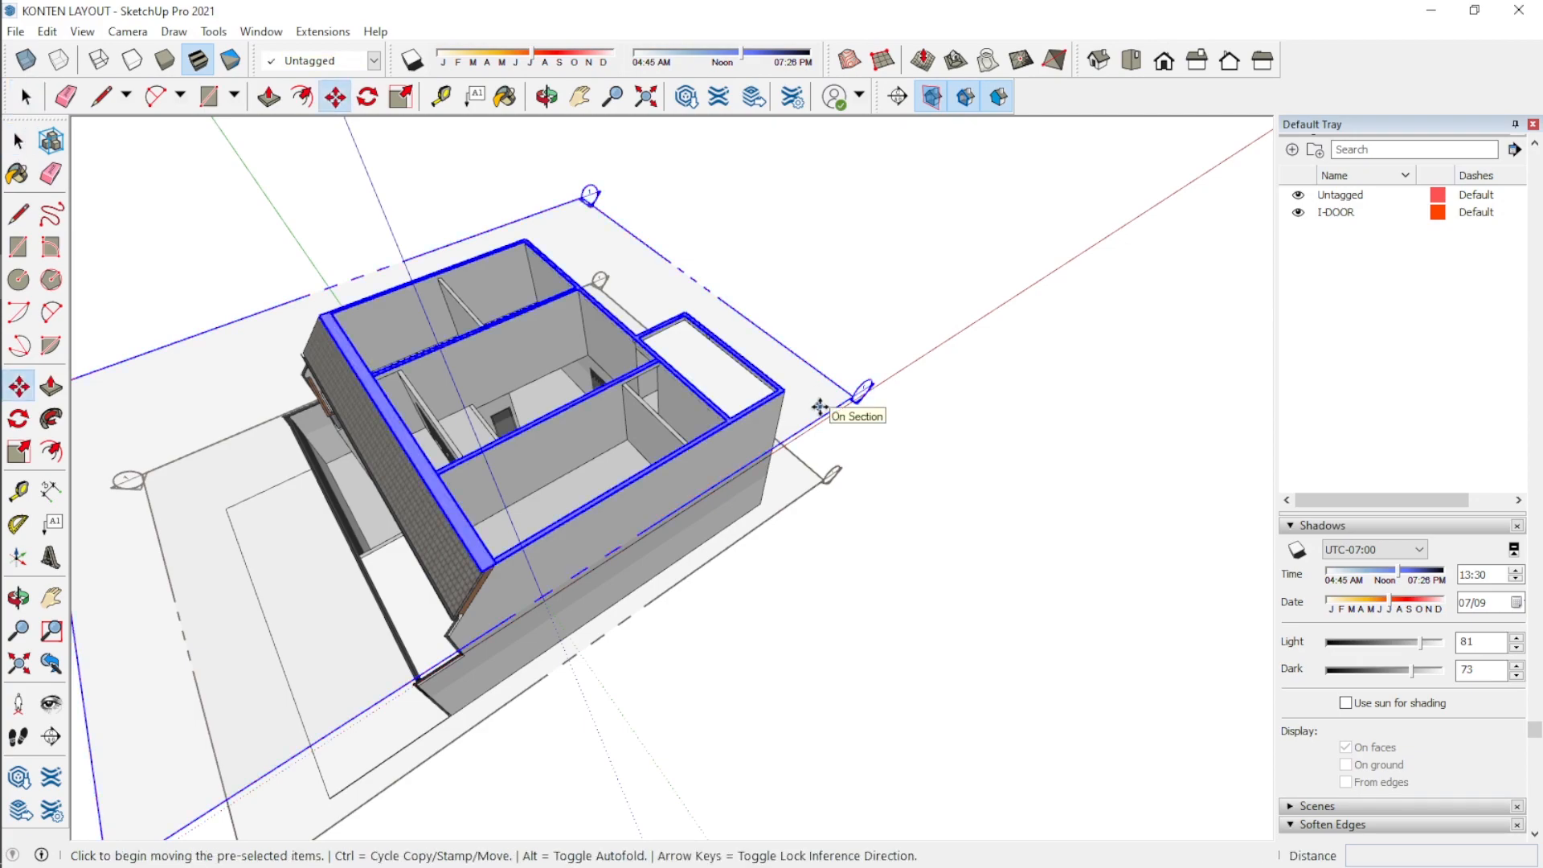
click(817, 399)
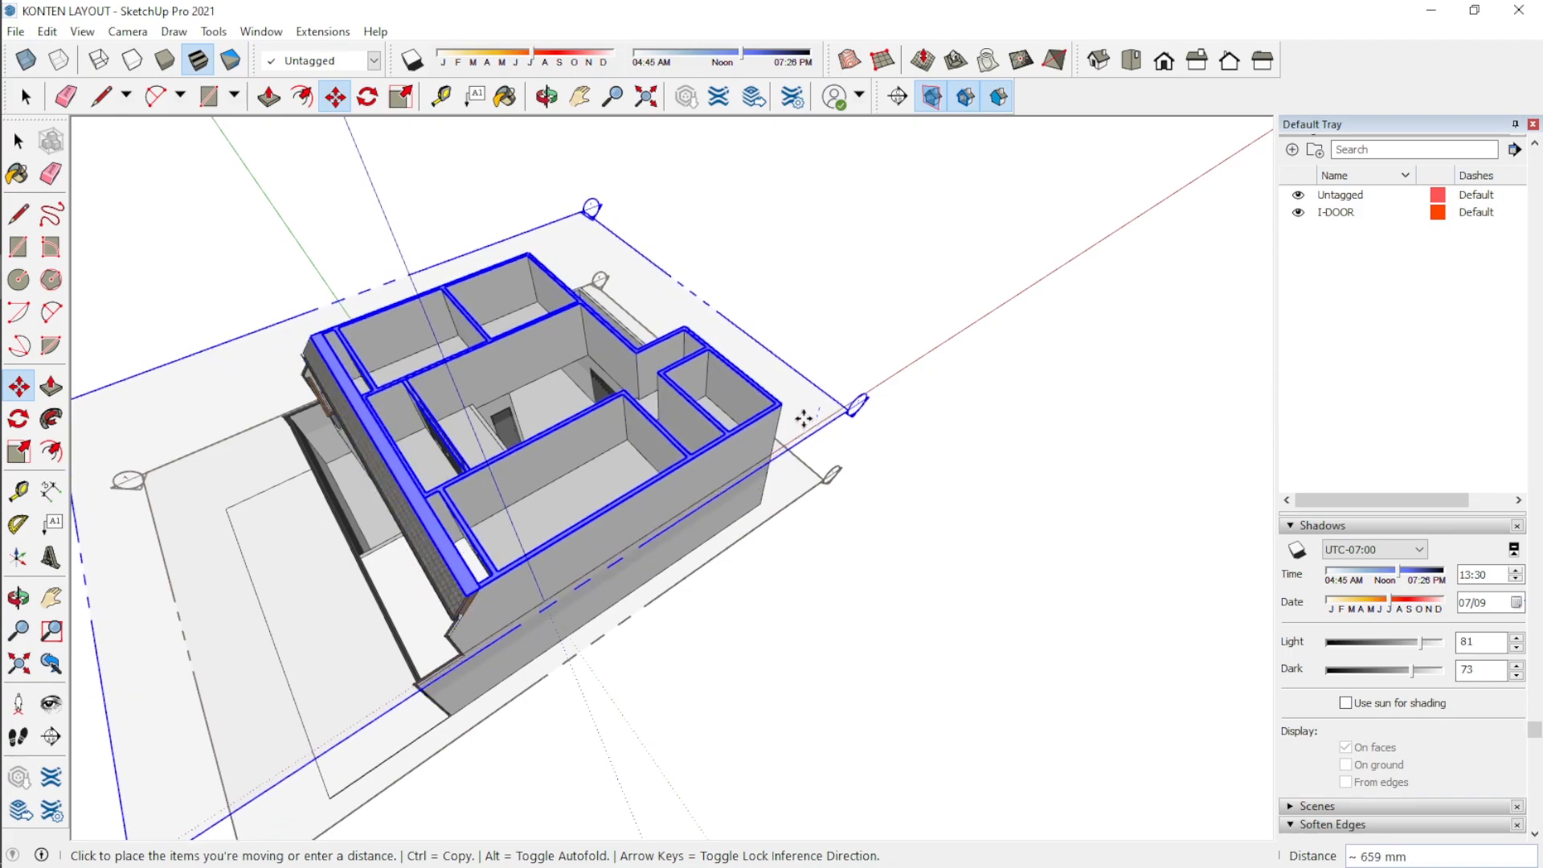
click(803, 438)
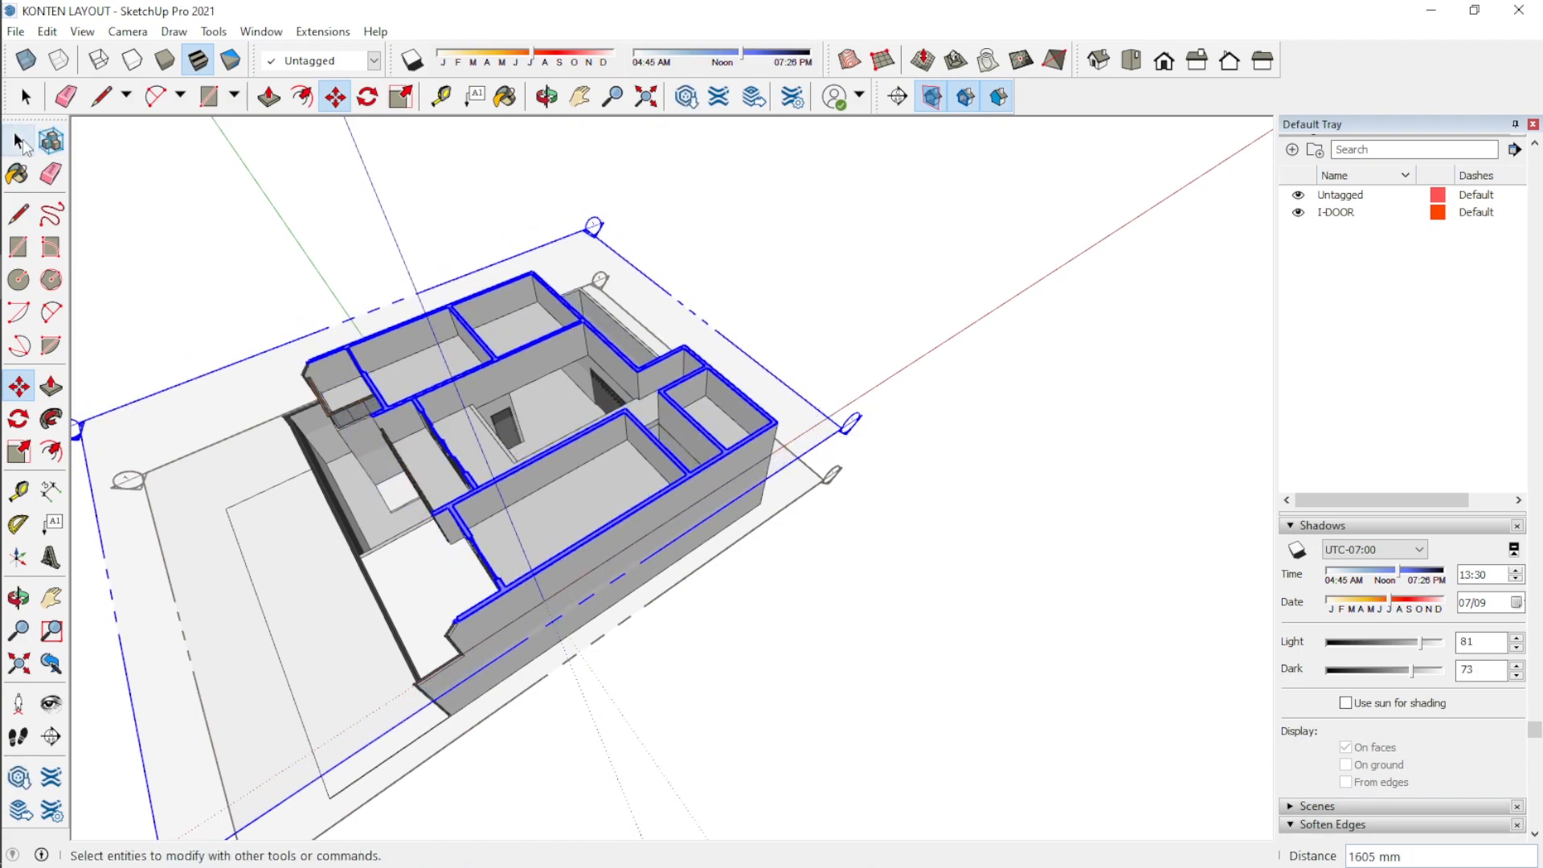
click(24, 141)
click(233, 233)
Step: Activate the lower section plane so that the house is cut at the ground floor
middle_drag(946, 635, 860, 476)
scroll(848, 525, up, 5)
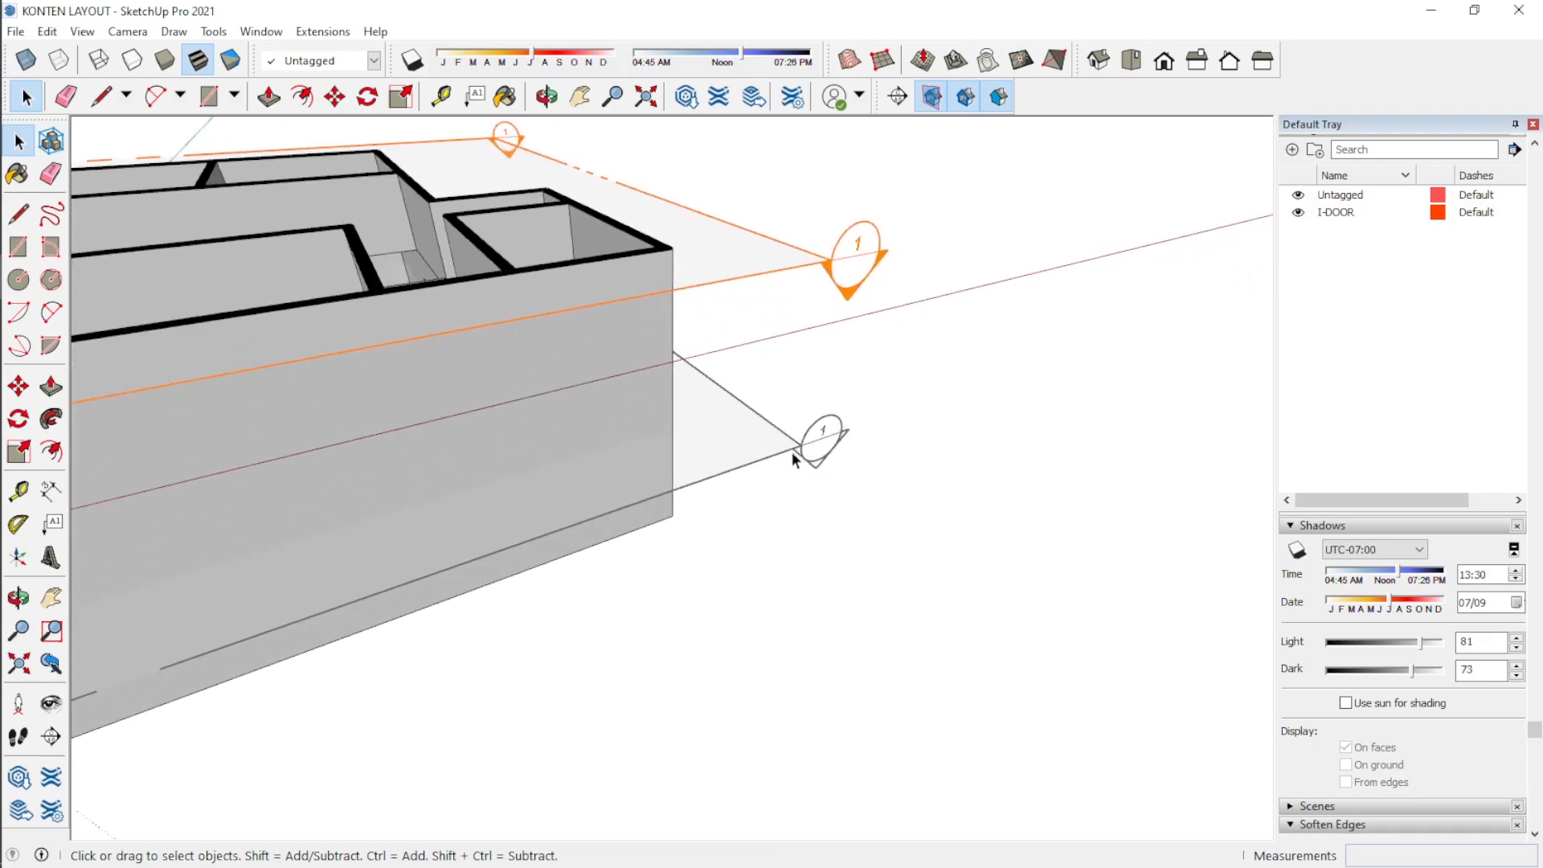
click(778, 451)
scroll(951, 466, down, 3)
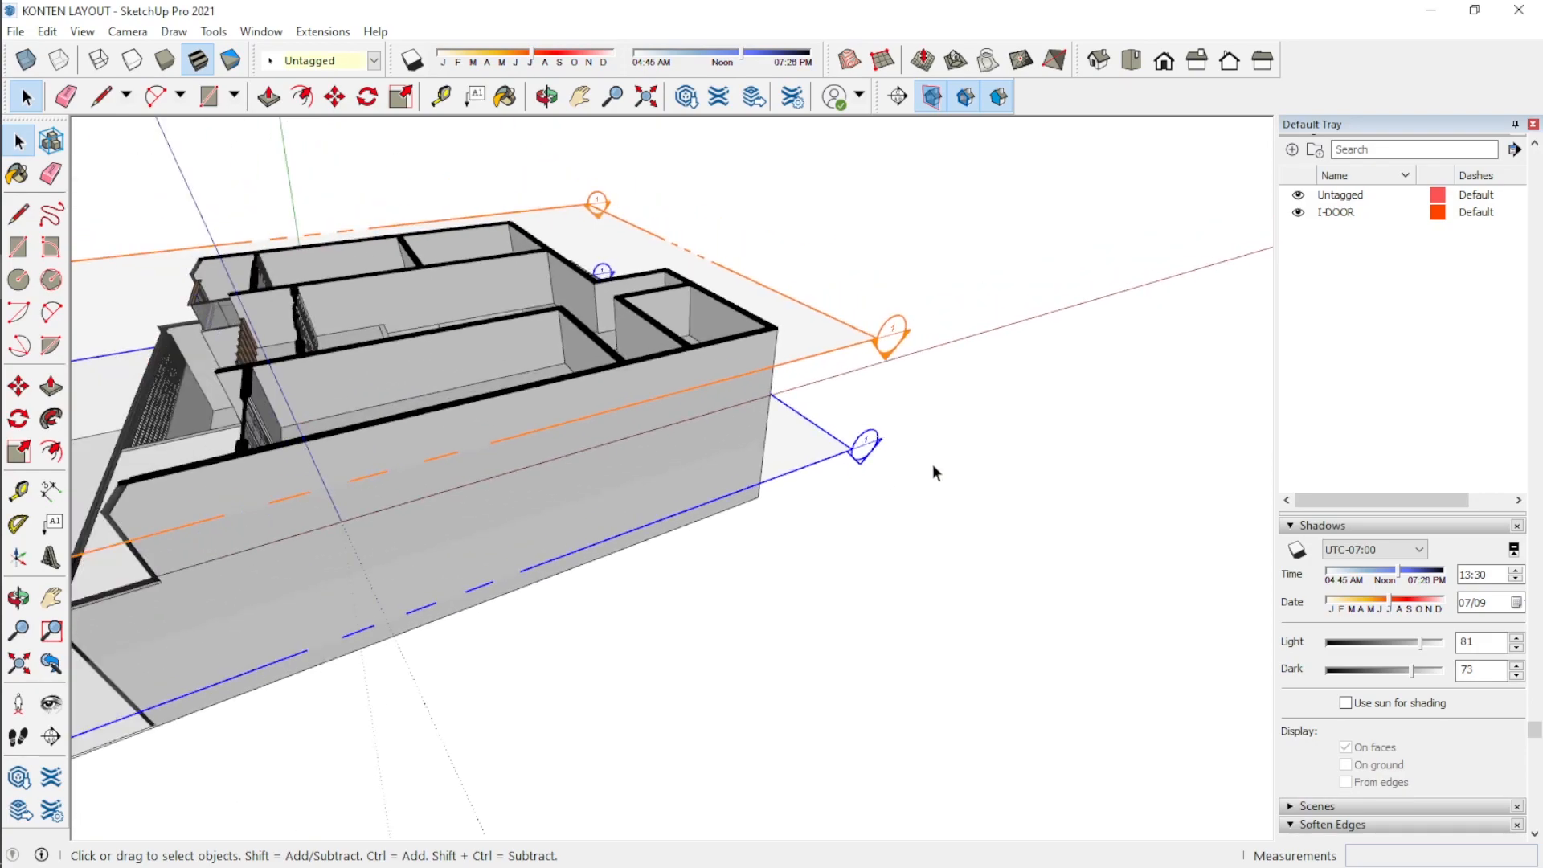
double_click(830, 452)
click(934, 557)
Step: Hide the section plane outlines while keeping the section cut displayed, and switch to the isometric view
middle_drag(780, 595, 713, 720)
scroll(796, 523, down, 2)
middle_drag(796, 523, 757, 529)
scroll(359, 485, down, 2)
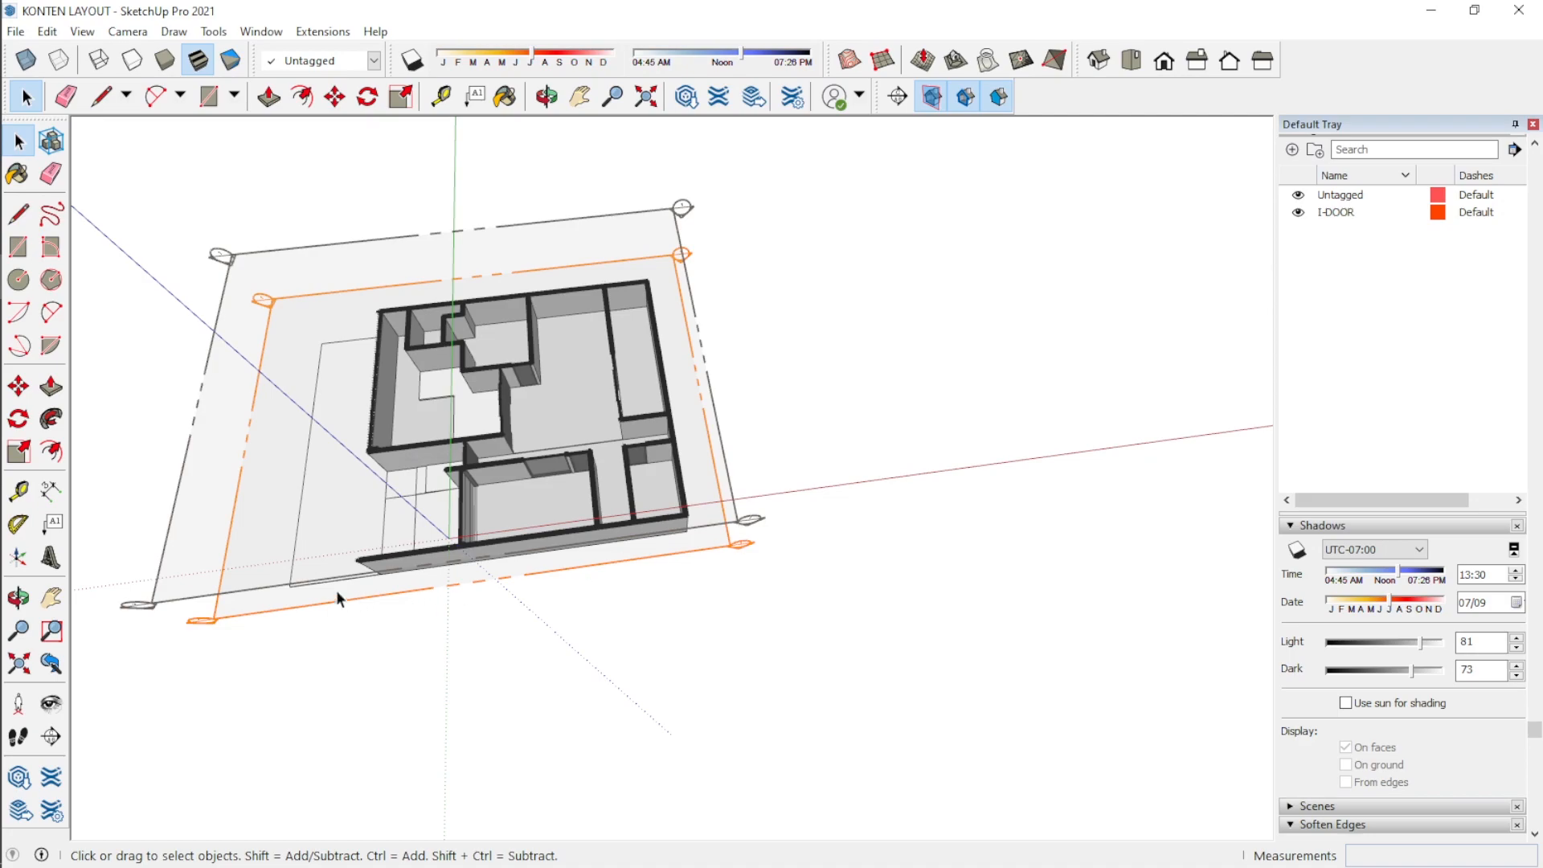
scroll(102, 552, up, 1)
scroll(420, 443, down, 2)
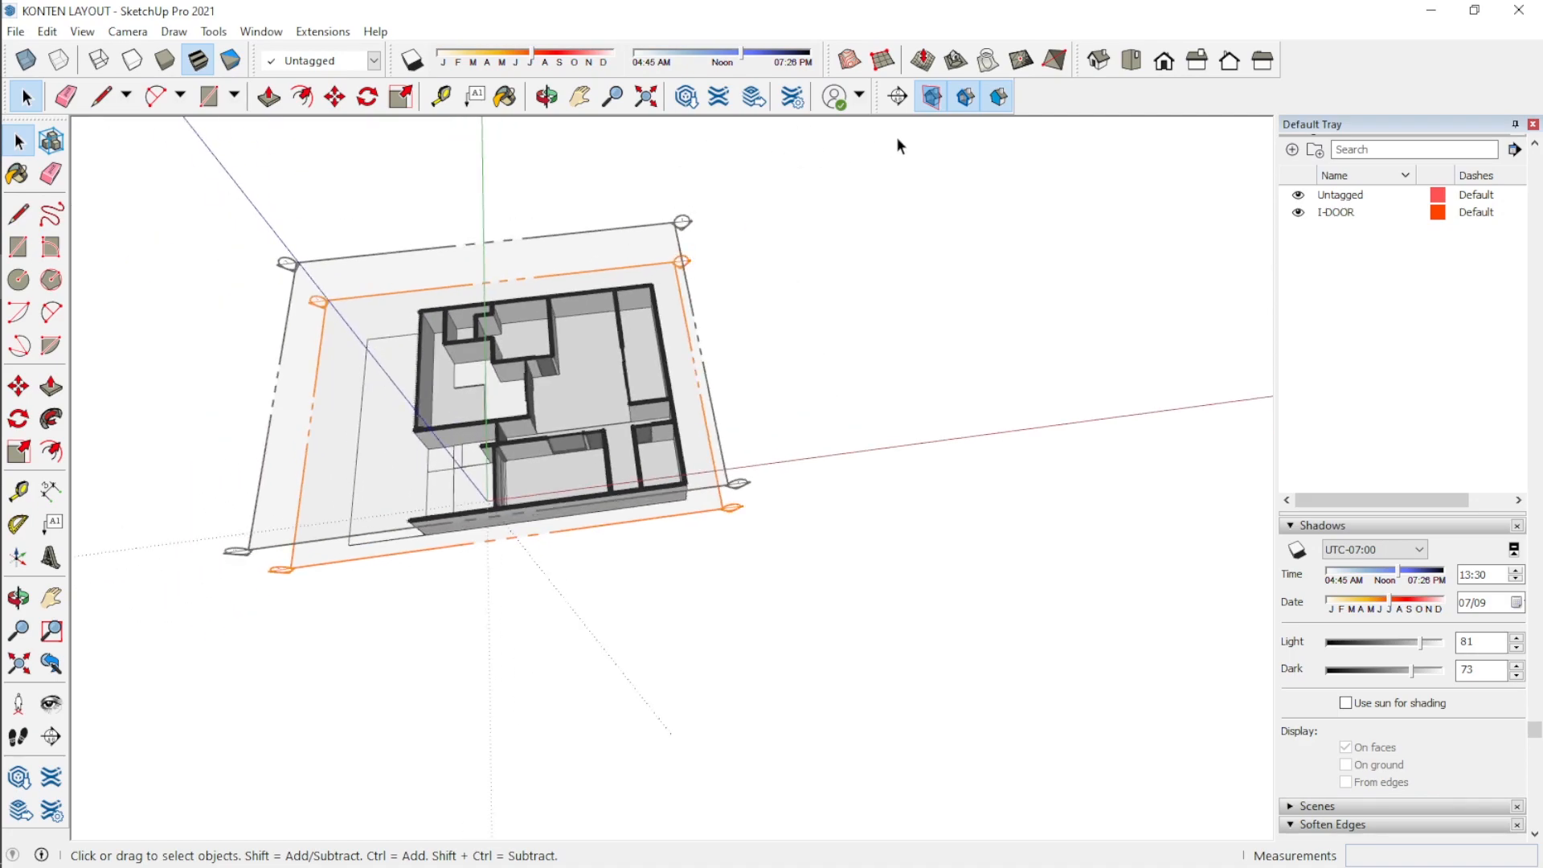
click(931, 97)
scroll(281, 414, up, 3)
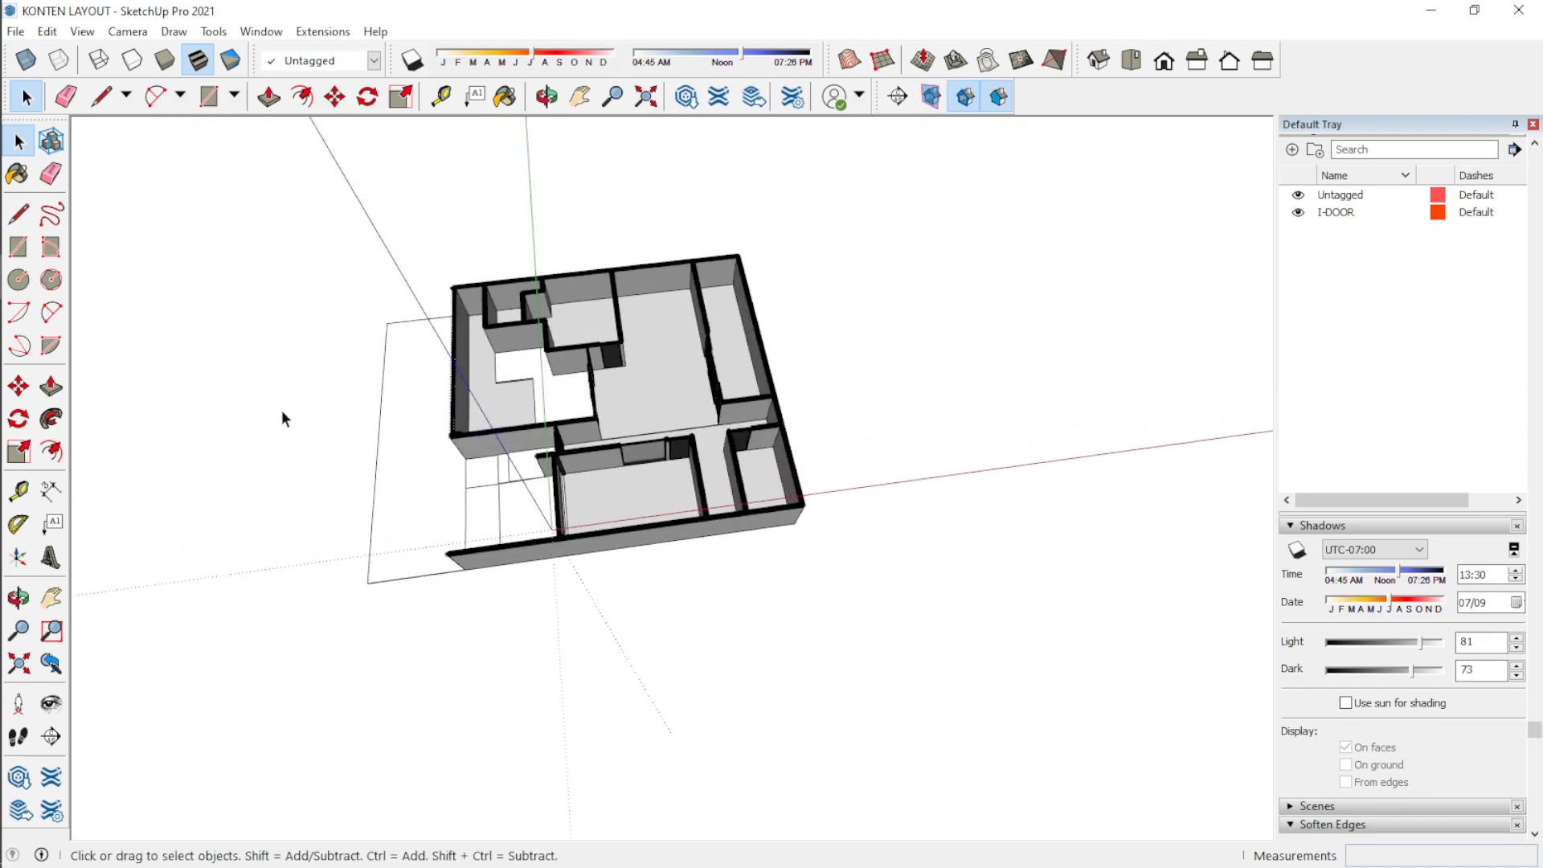
middle_drag(348, 507, 362, 560)
scroll(363, 566, down, 2)
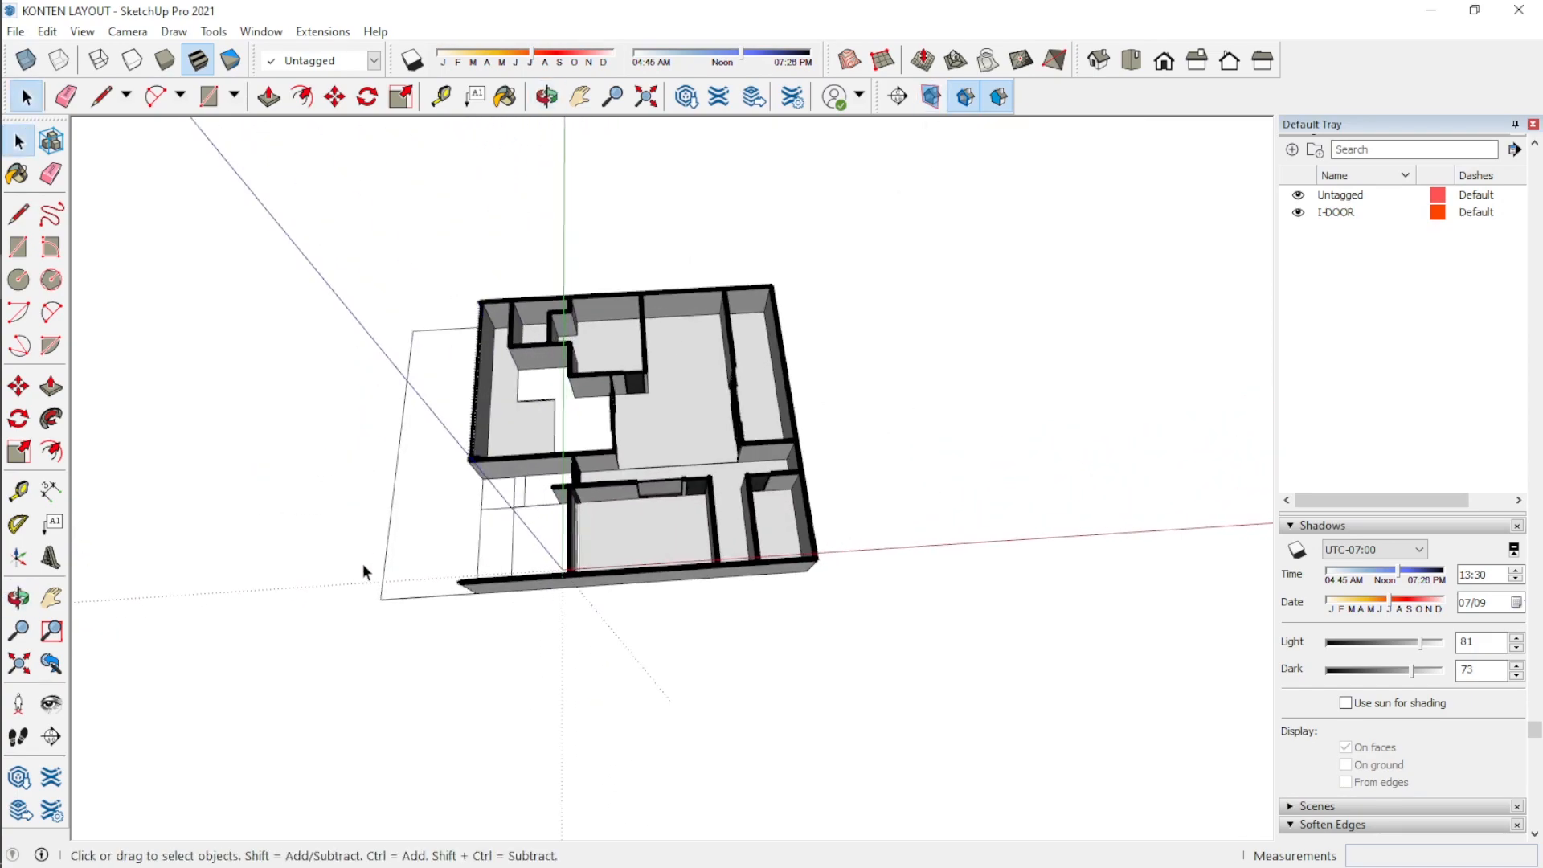
click(1098, 60)
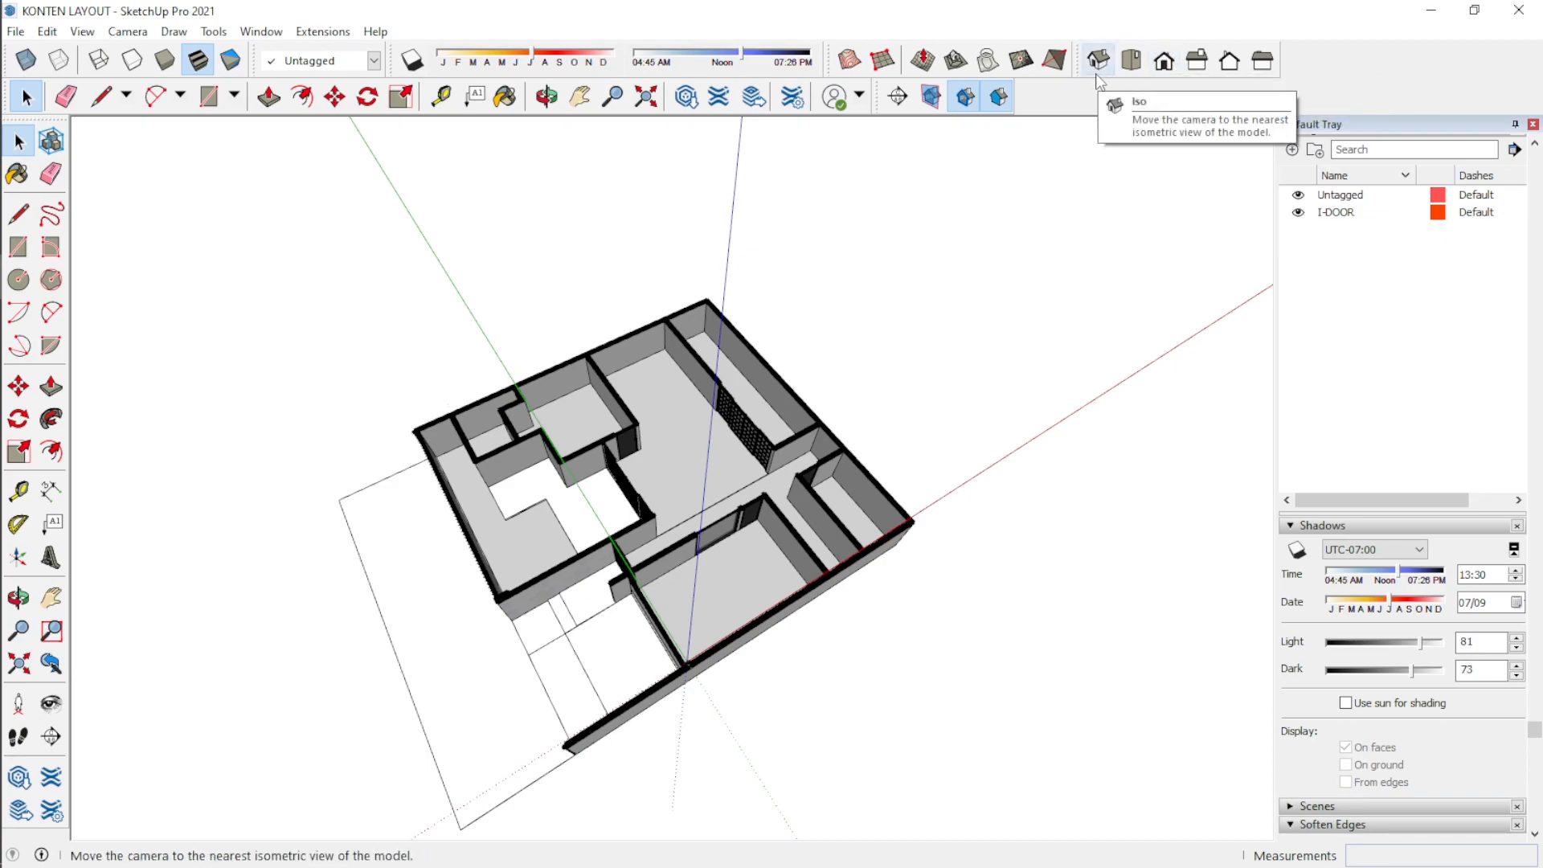
Step: Hide the Views toolbar in the toolbar settings and show it again
click(83, 31)
click(103, 48)
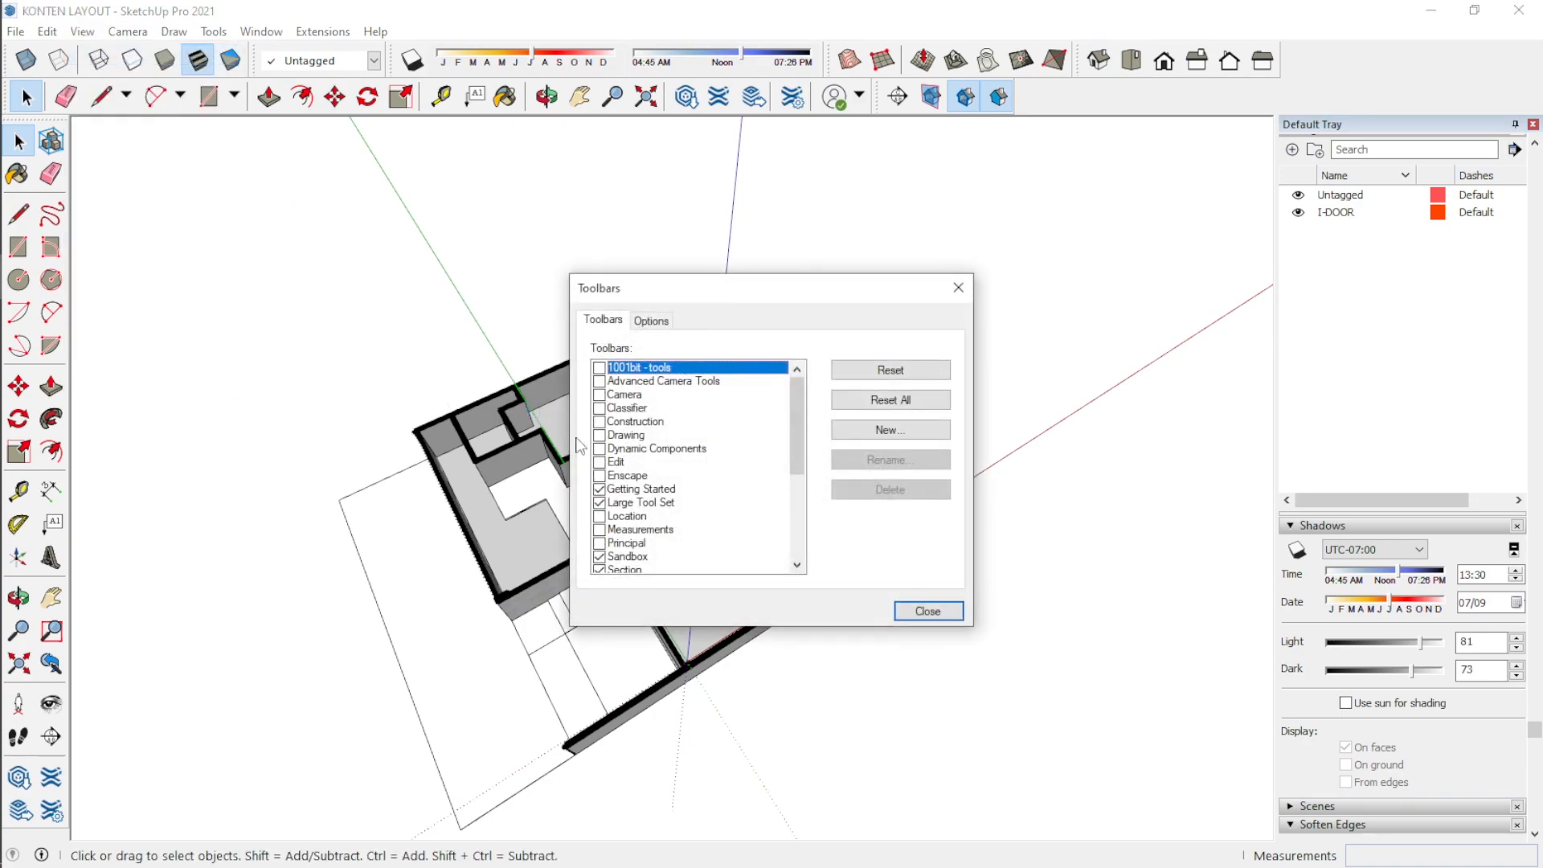
scroll(625, 499, down, 3)
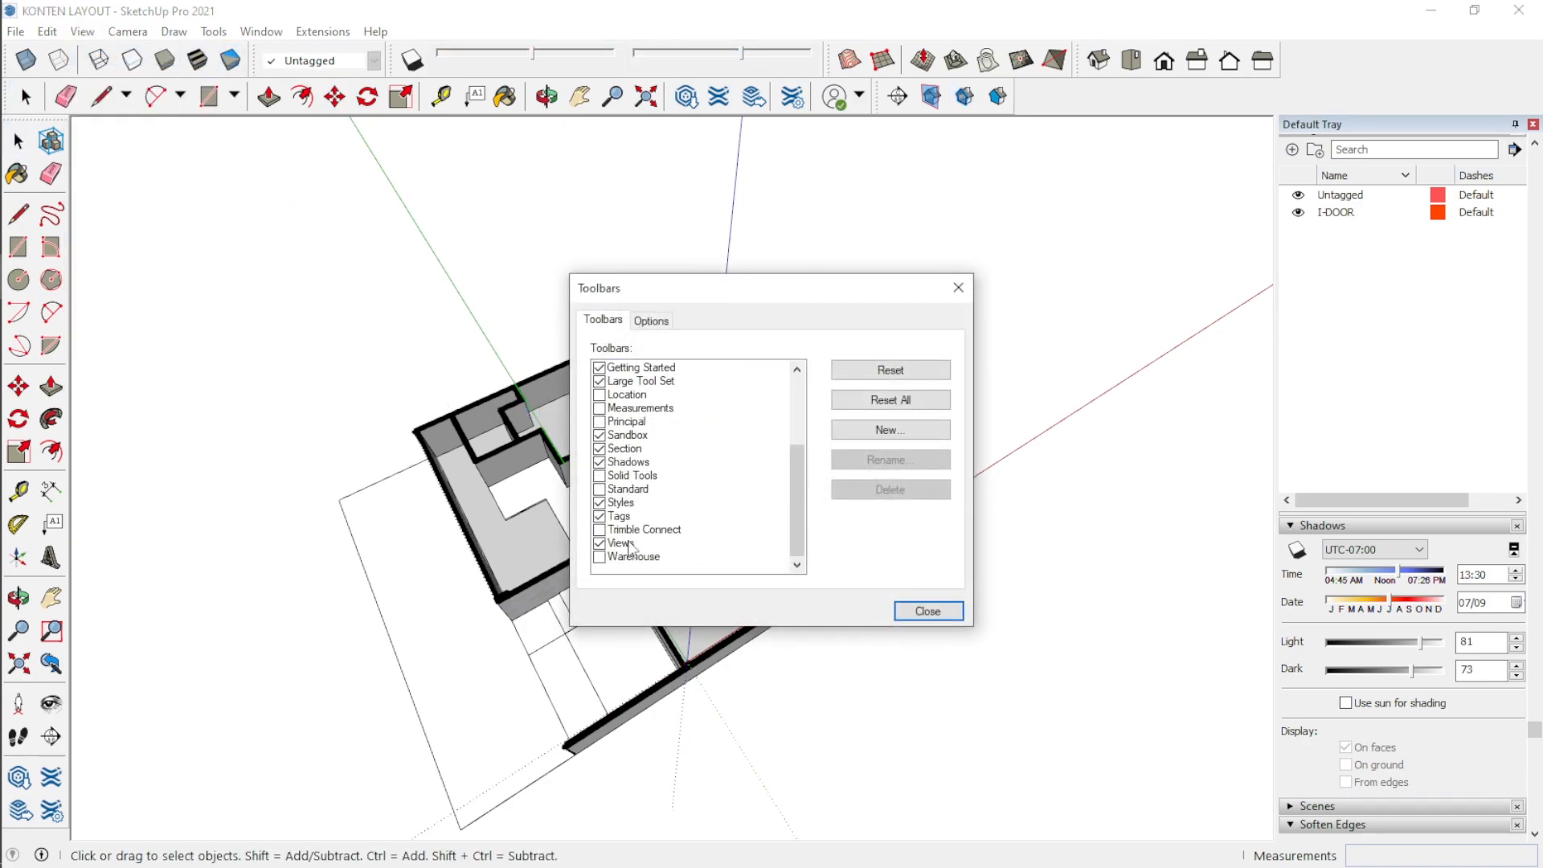
click(601, 544)
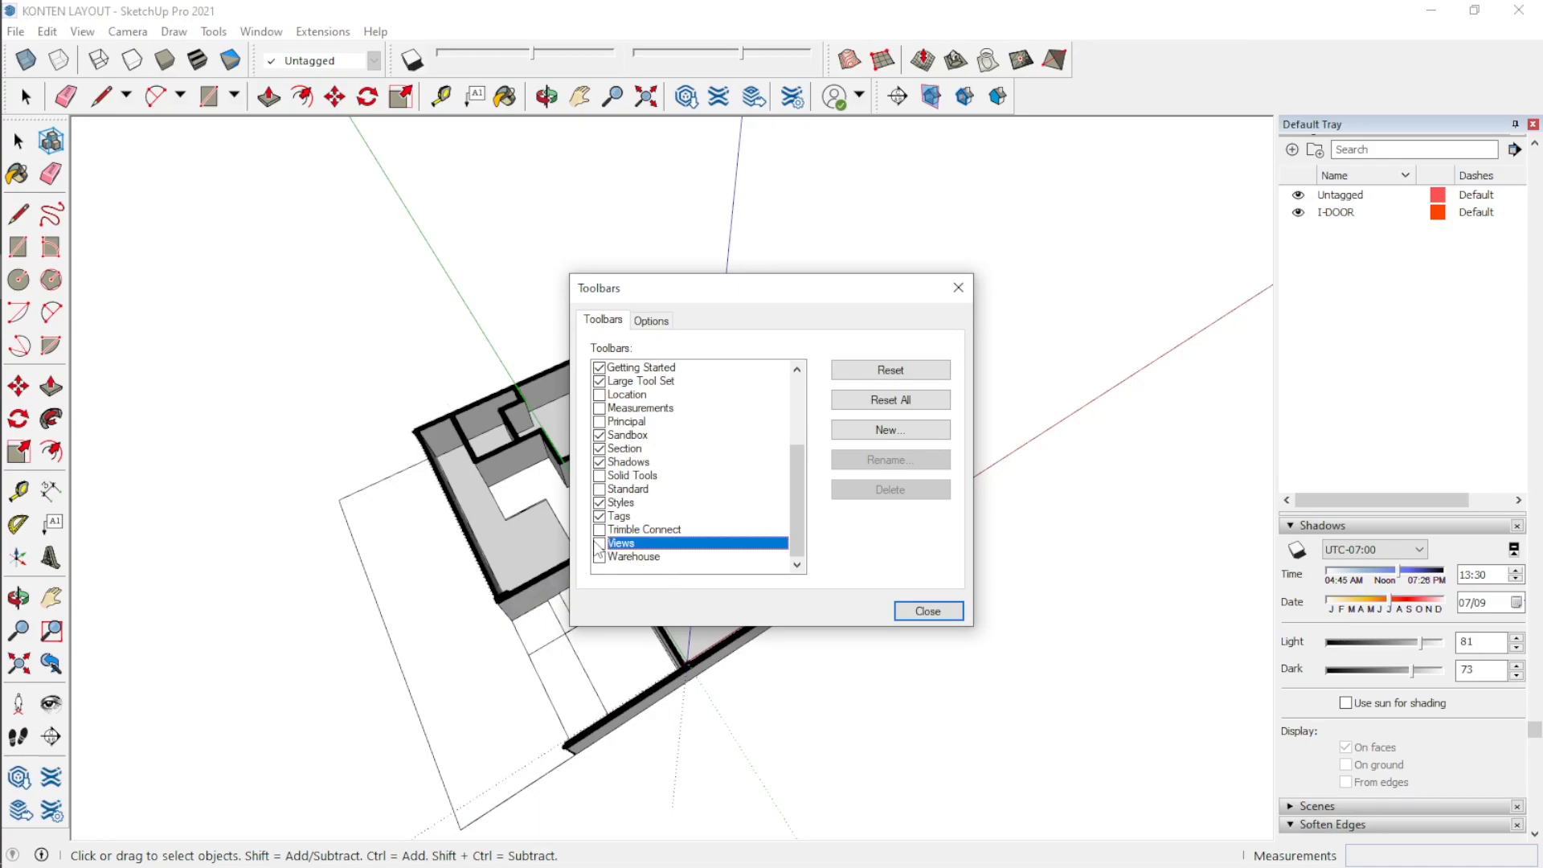
click(598, 544)
click(931, 612)
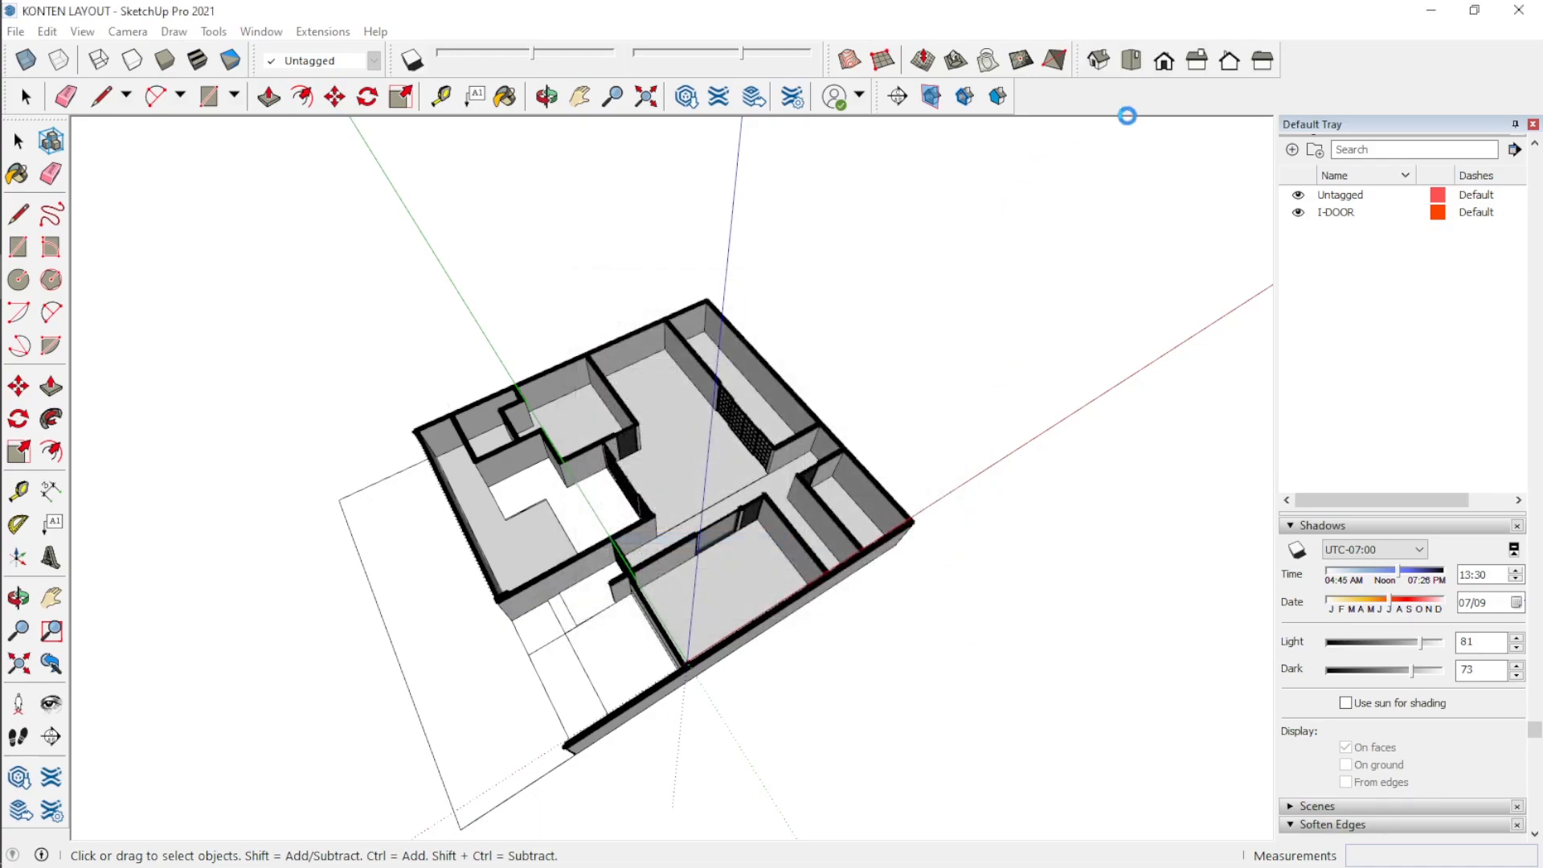
Step: Compare the top and isometric views of the cut ground floor, ending in the top view
click(1130, 62)
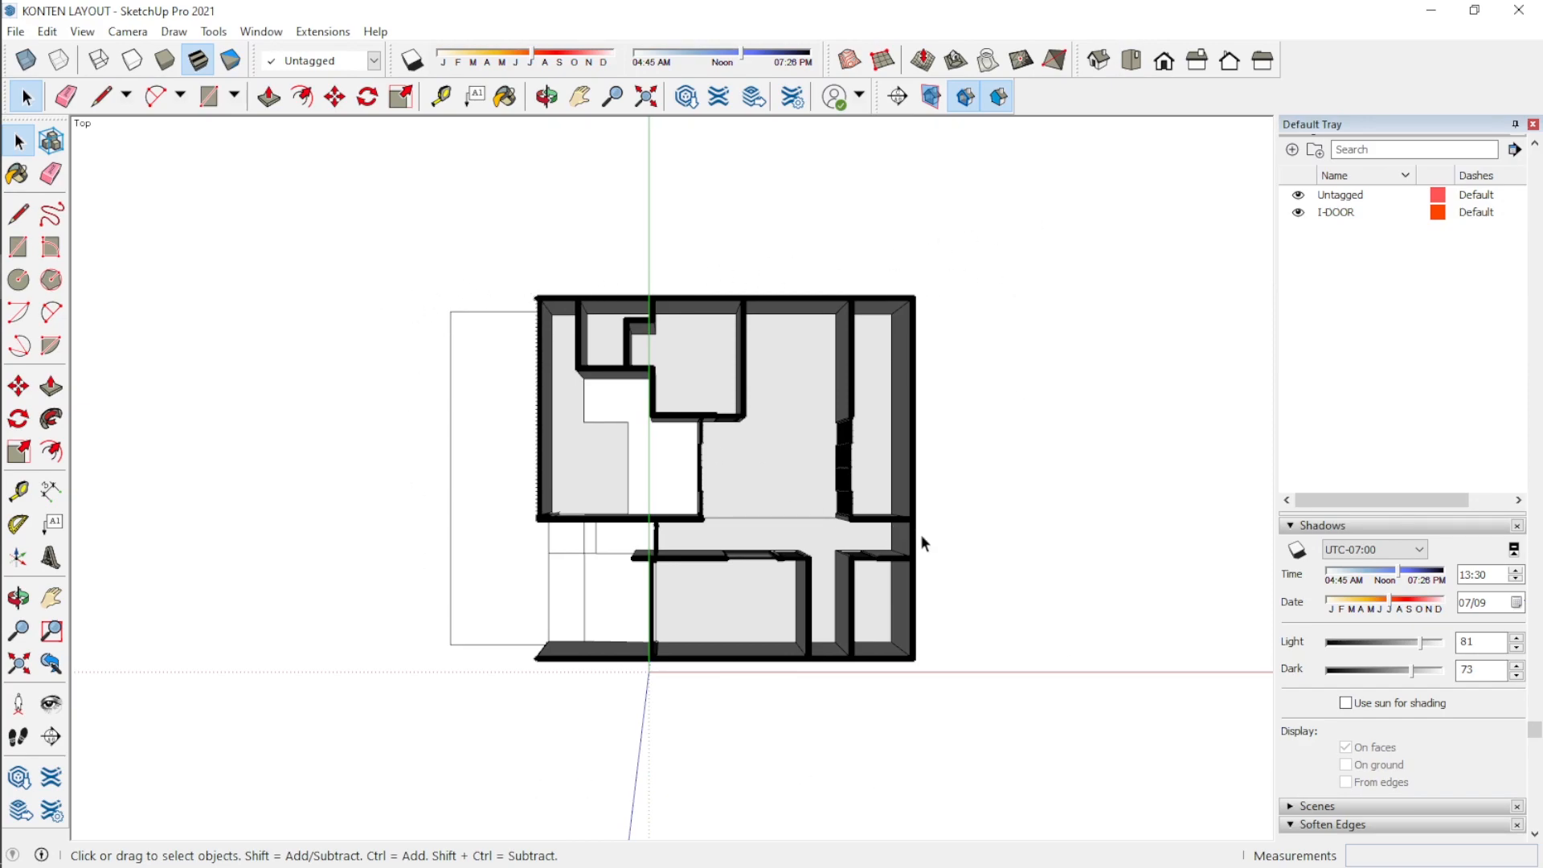
scroll(920, 533, up, 4)
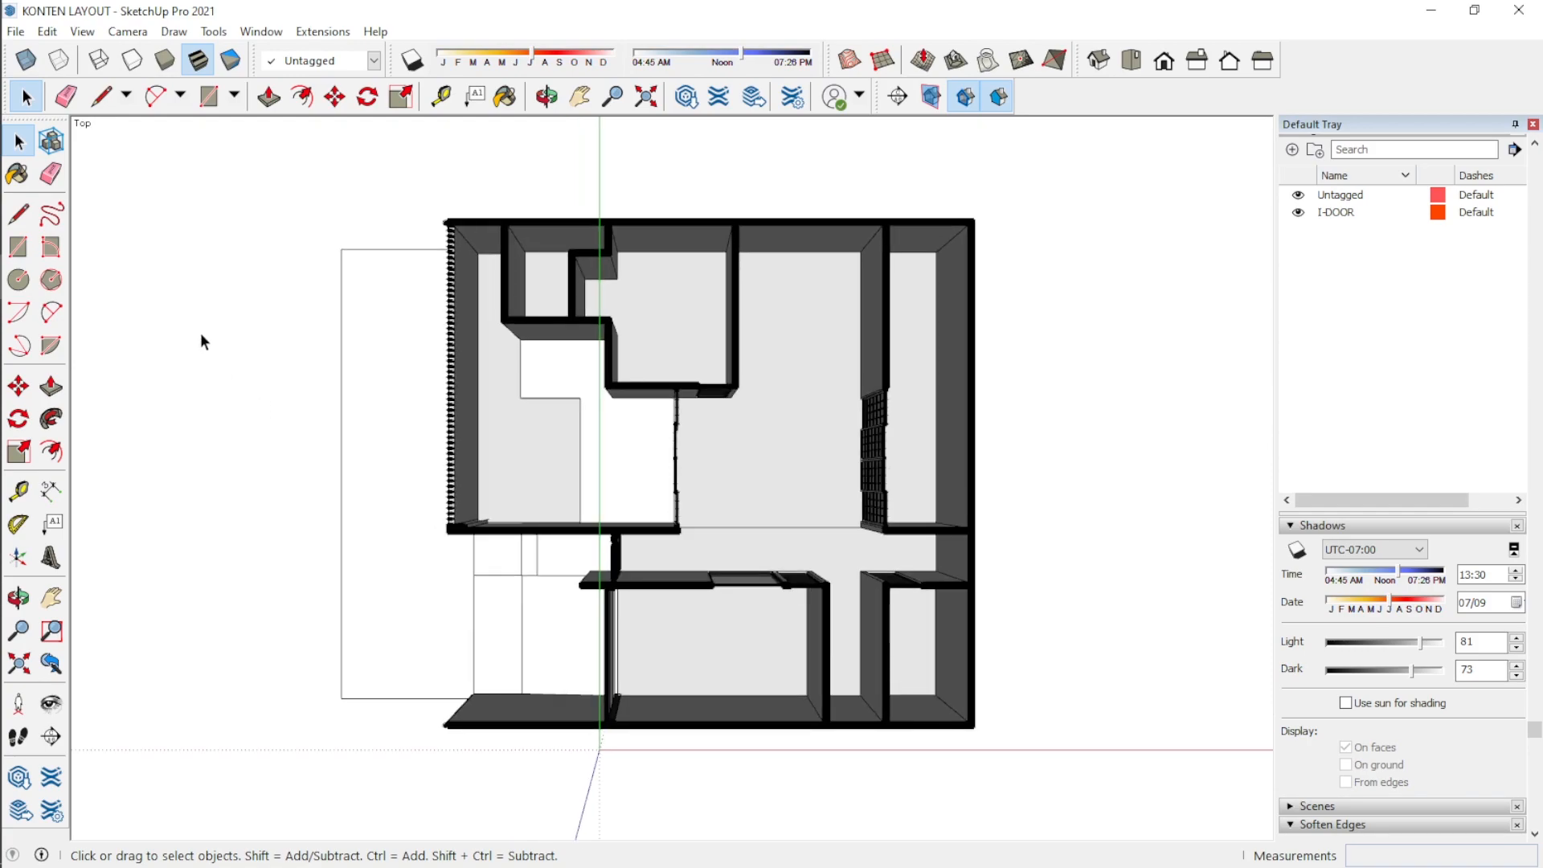
click(1099, 60)
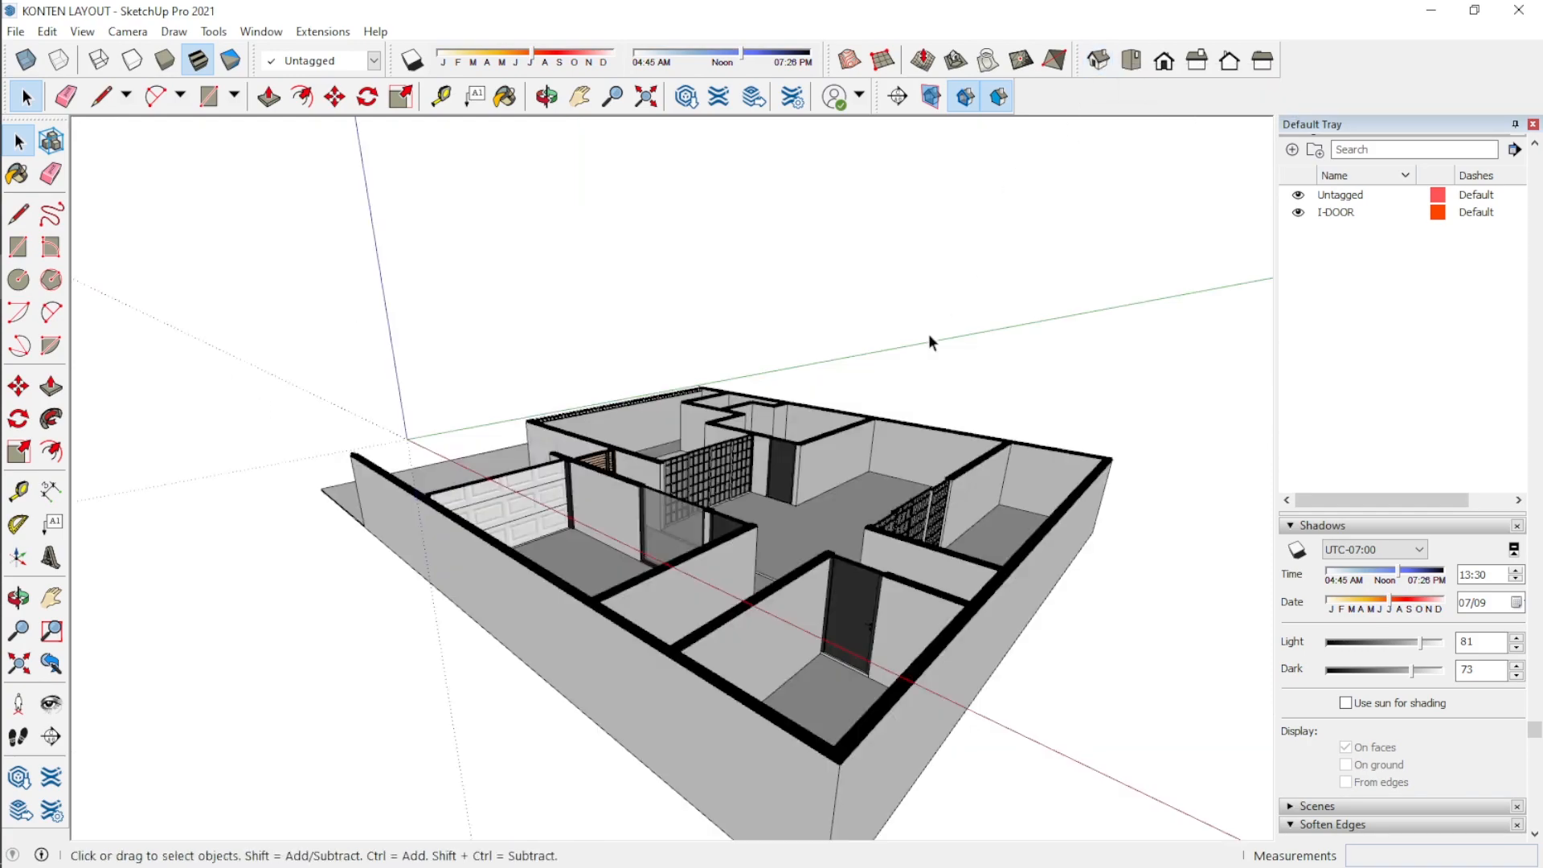
middle_drag(552, 459, 619, 513)
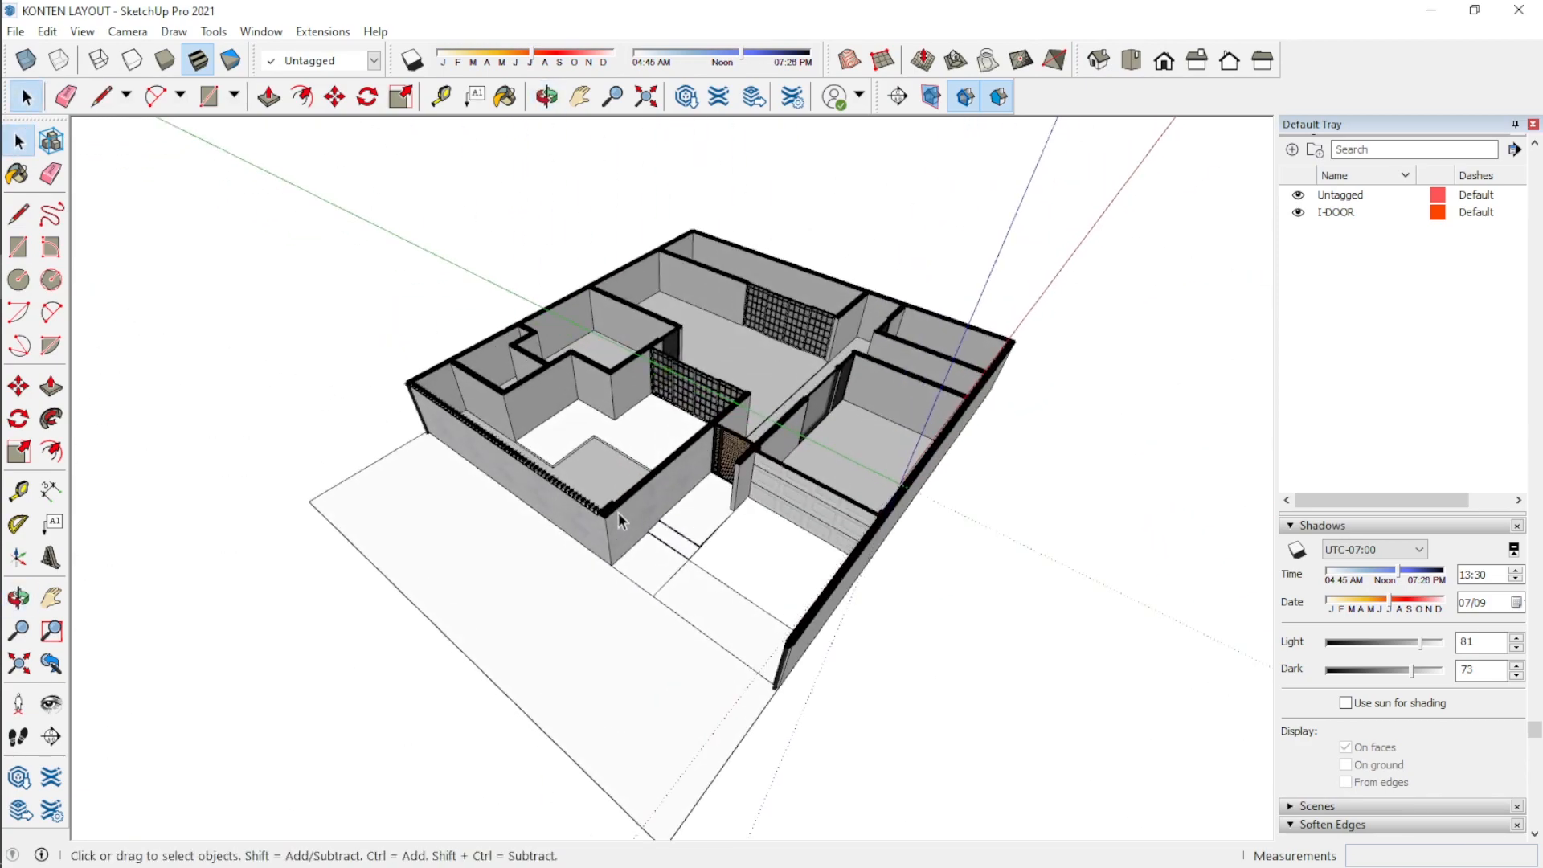
click(1131, 62)
scroll(644, 527, up, 1)
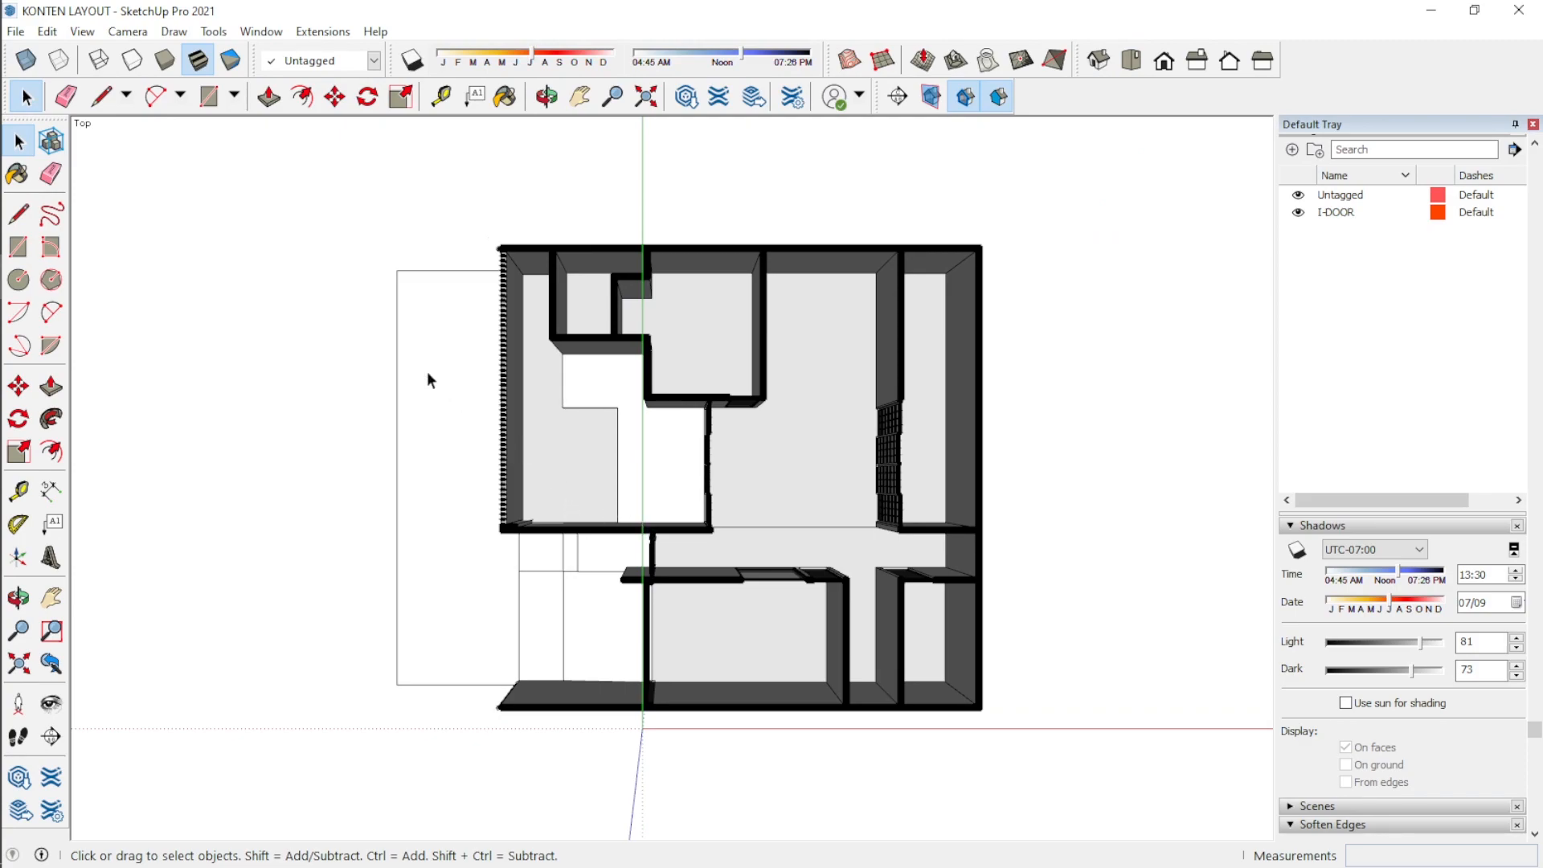
Step: Change the camera from perspective to parallel projection for a flat ground floor plan
click(79, 33)
click(79, 34)
click(109, 36)
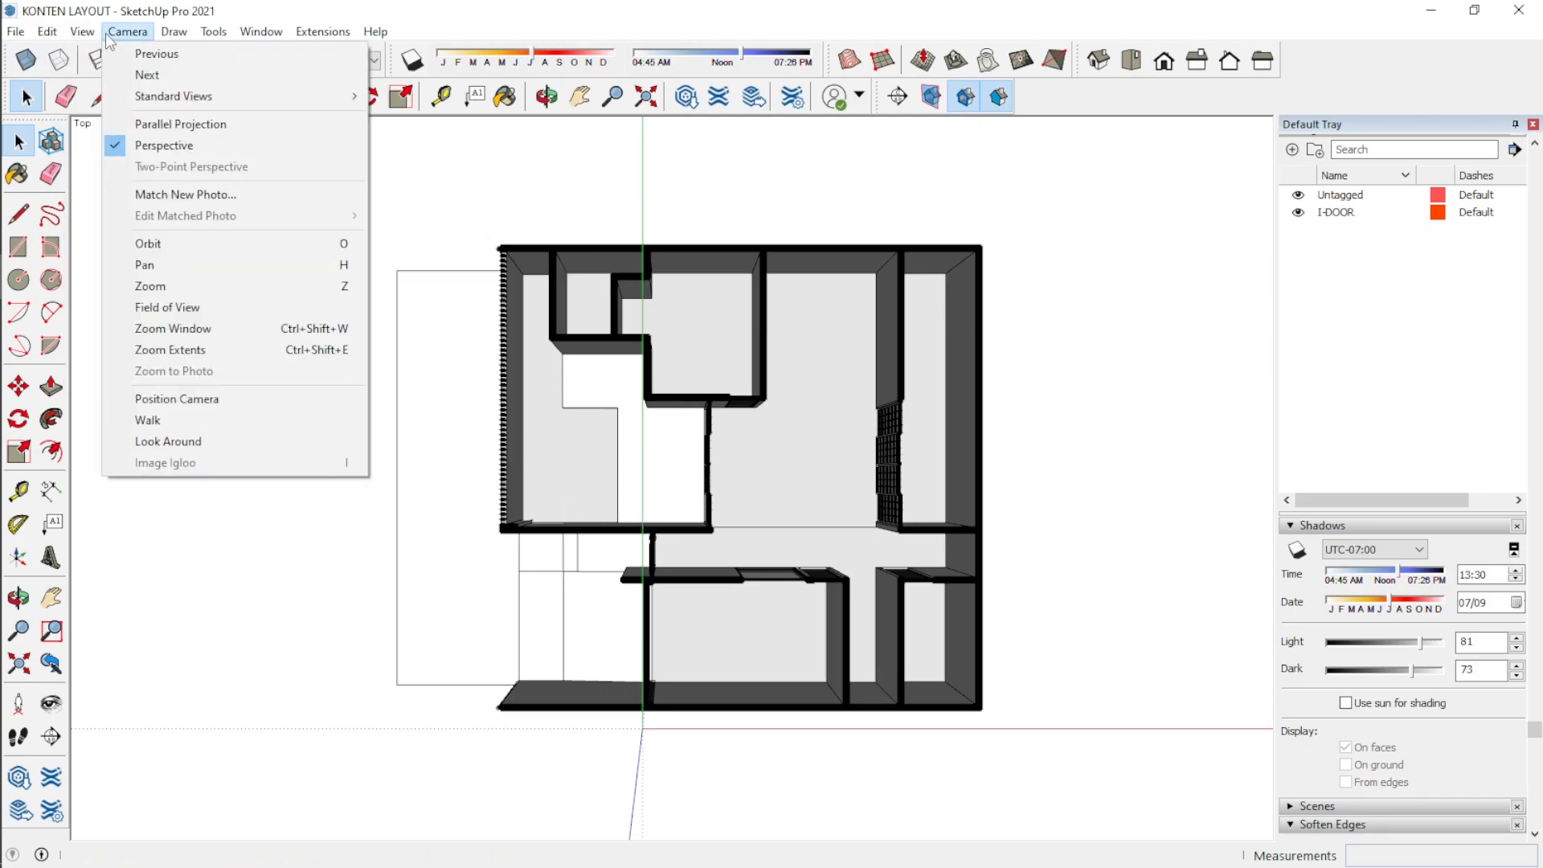
click(169, 123)
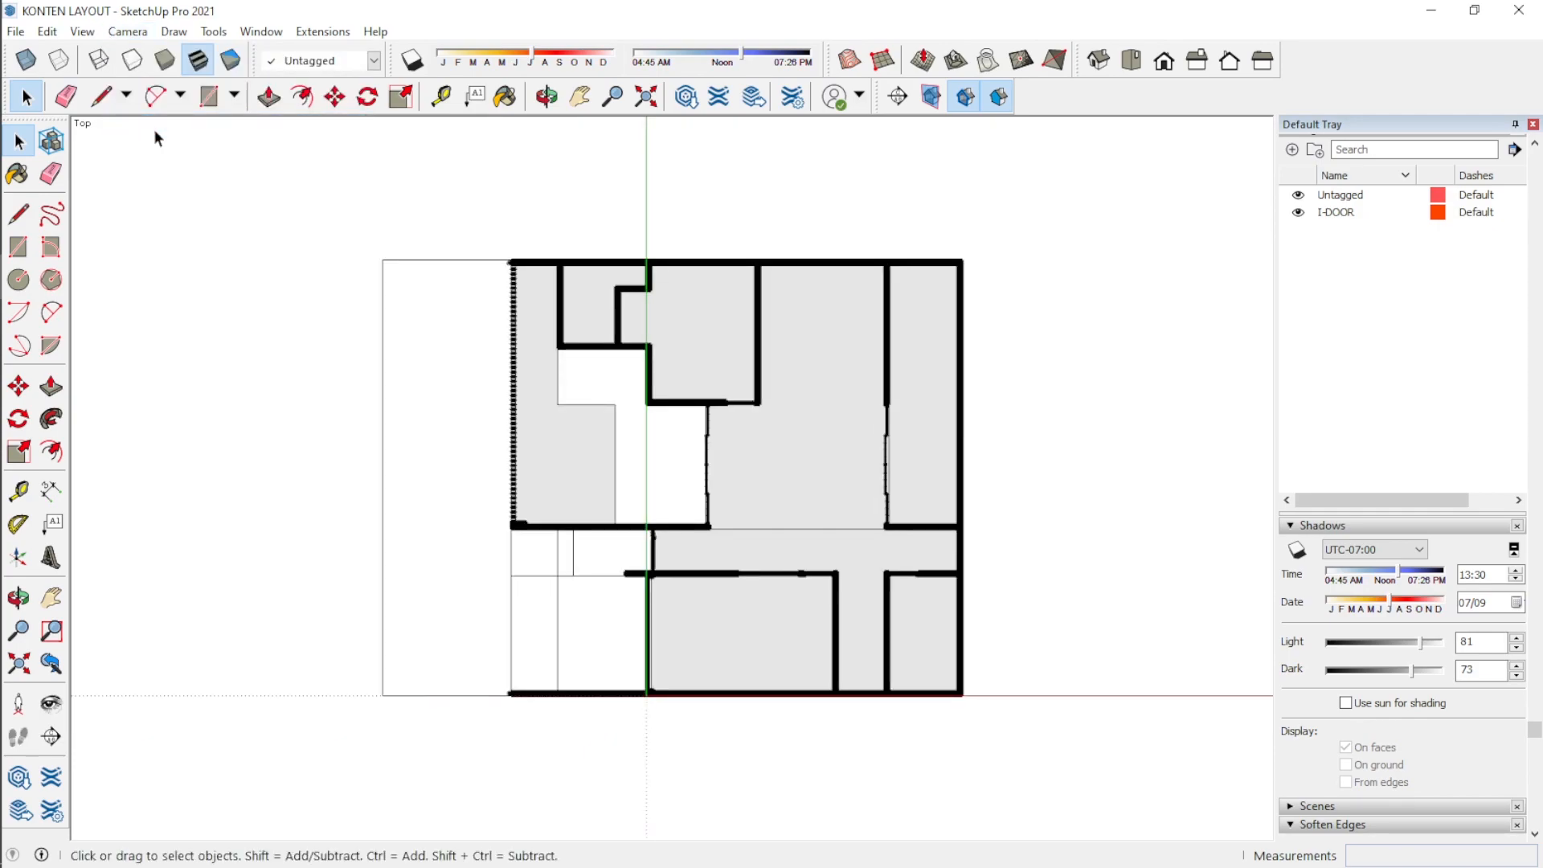
scroll(508, 530, up, 2)
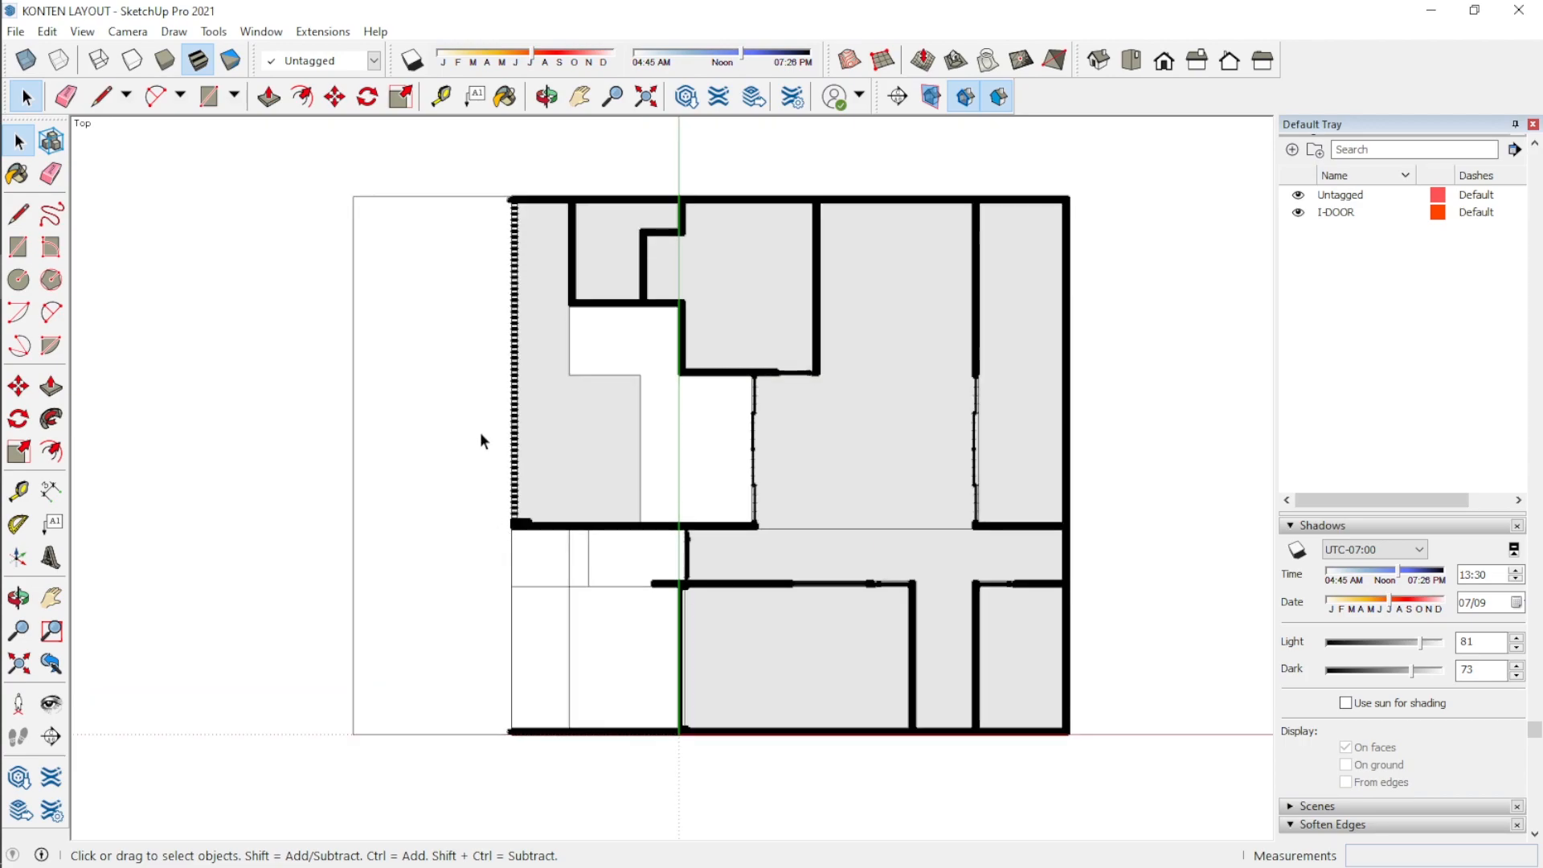
Step: Turn on shadows for the floor plan and set the shadow time to 13:37
click(1300, 550)
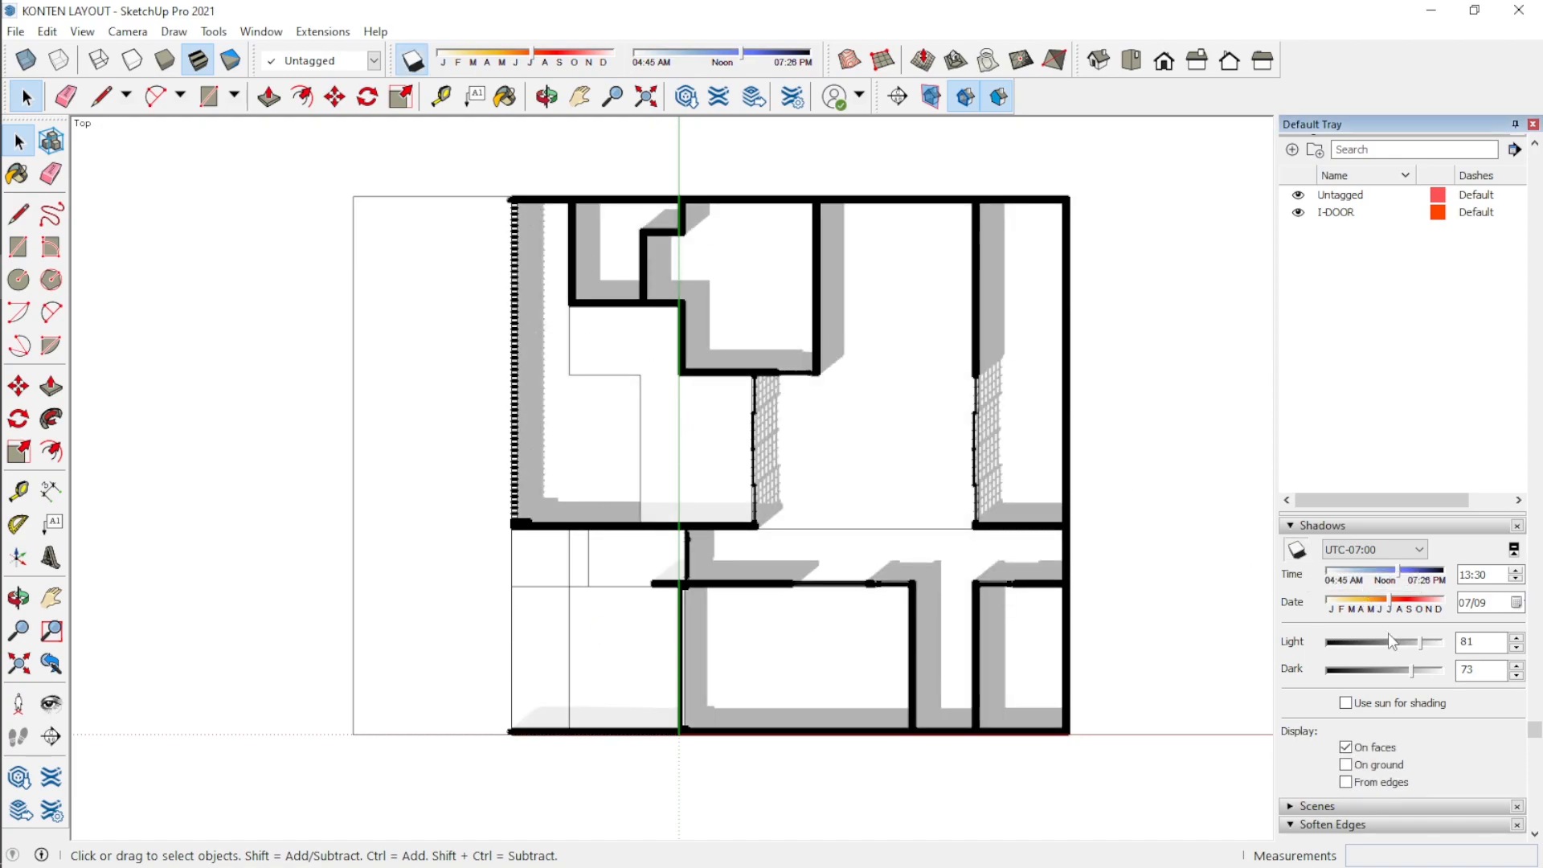
mouse_move(1399, 571)
mouse_down()
mouse_move(1422, 576)
mouse_move(1399, 579)
mouse_up()
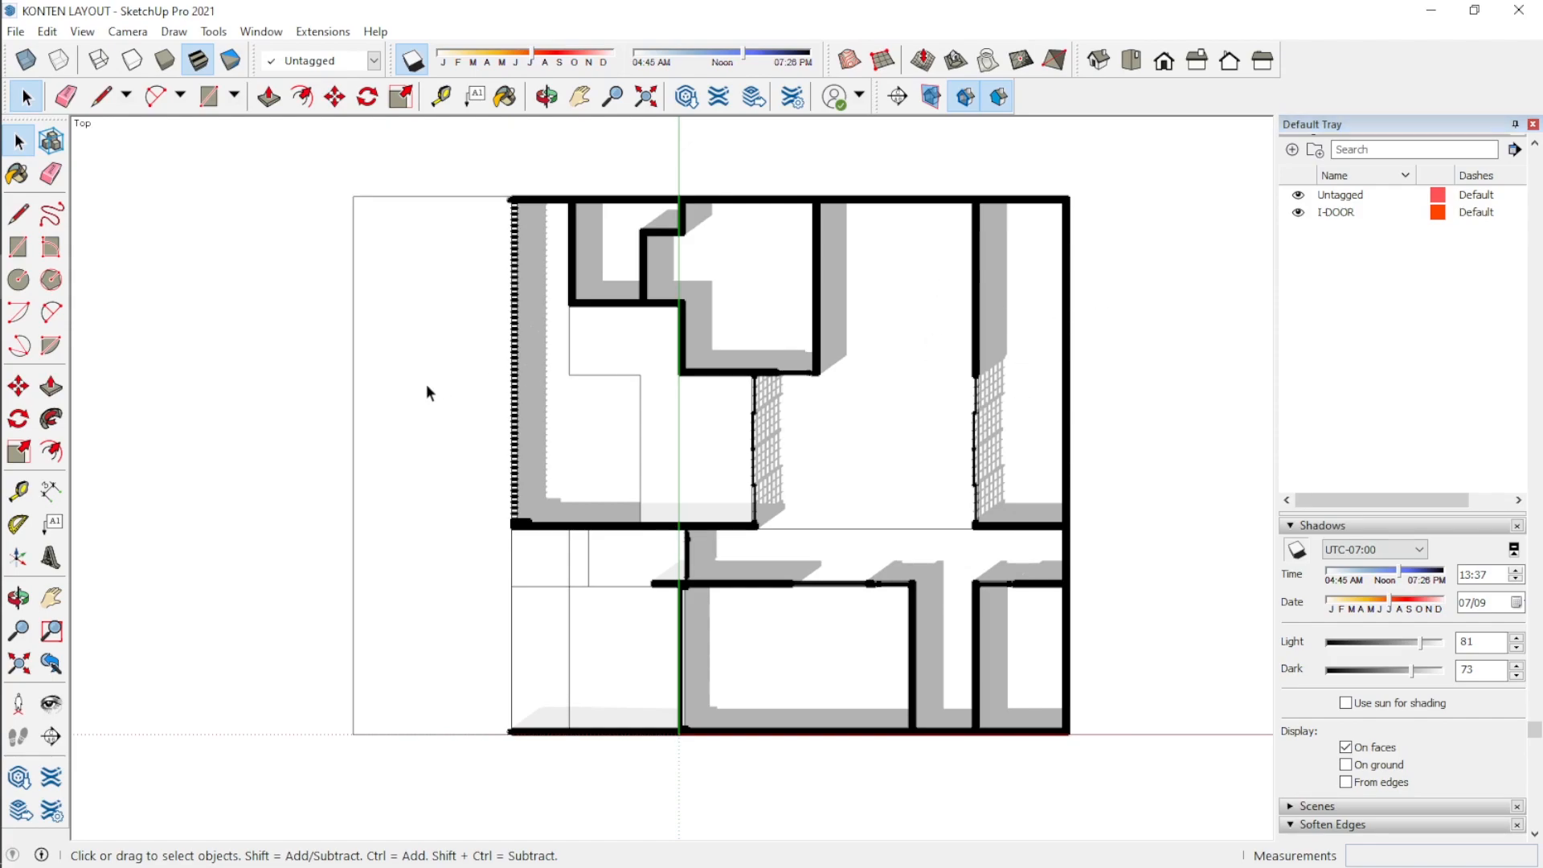
scroll(861, 506, up, 1)
scroll(861, 506, down, 1)
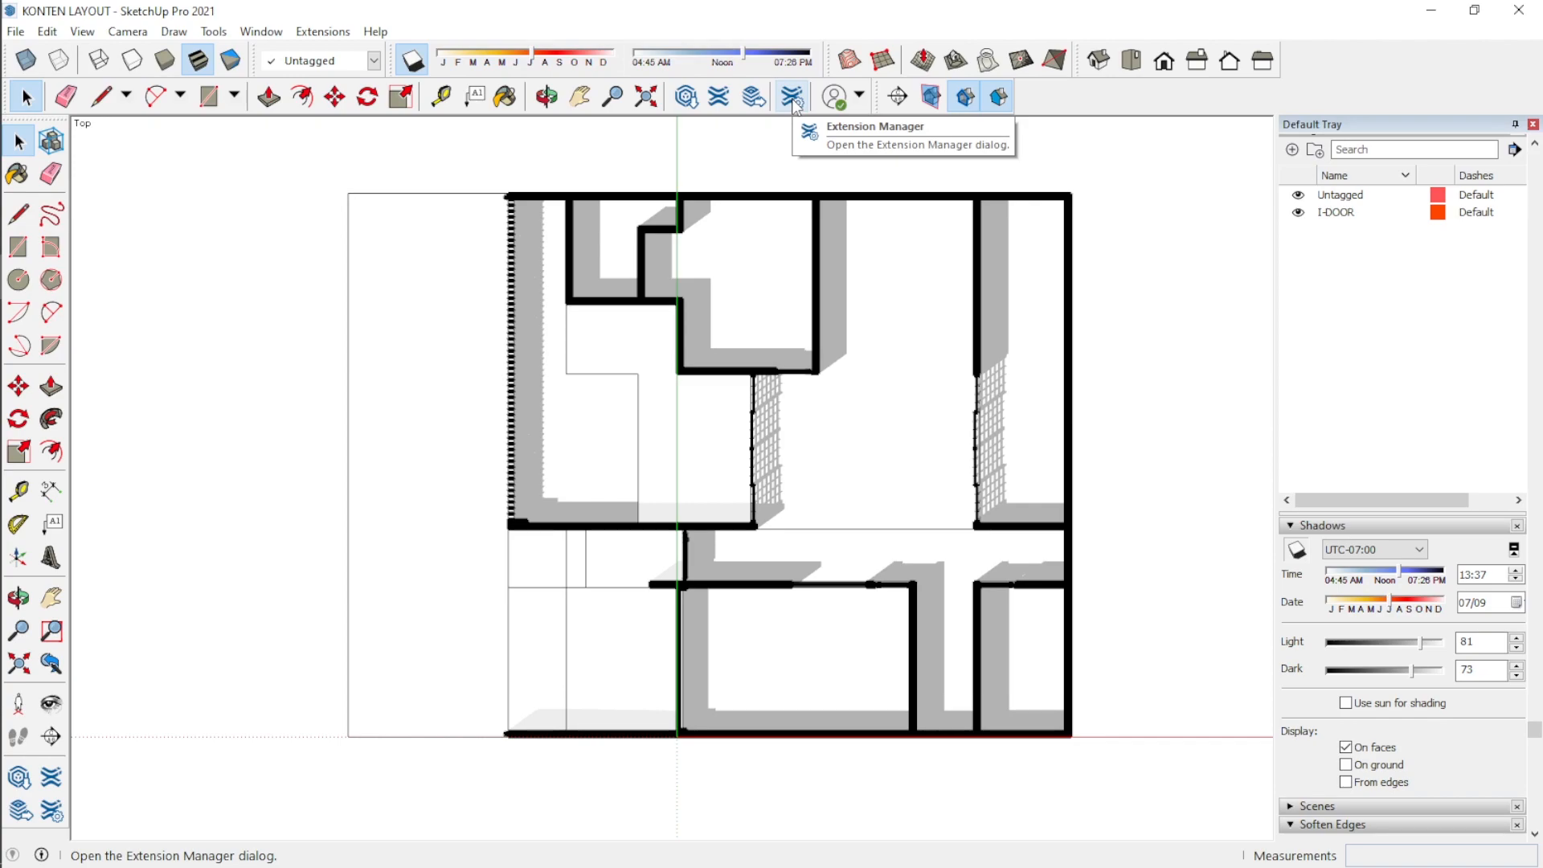
Step: Send the model to LayOut and start the document on the plain paper A3 Landscape template
click(751, 100)
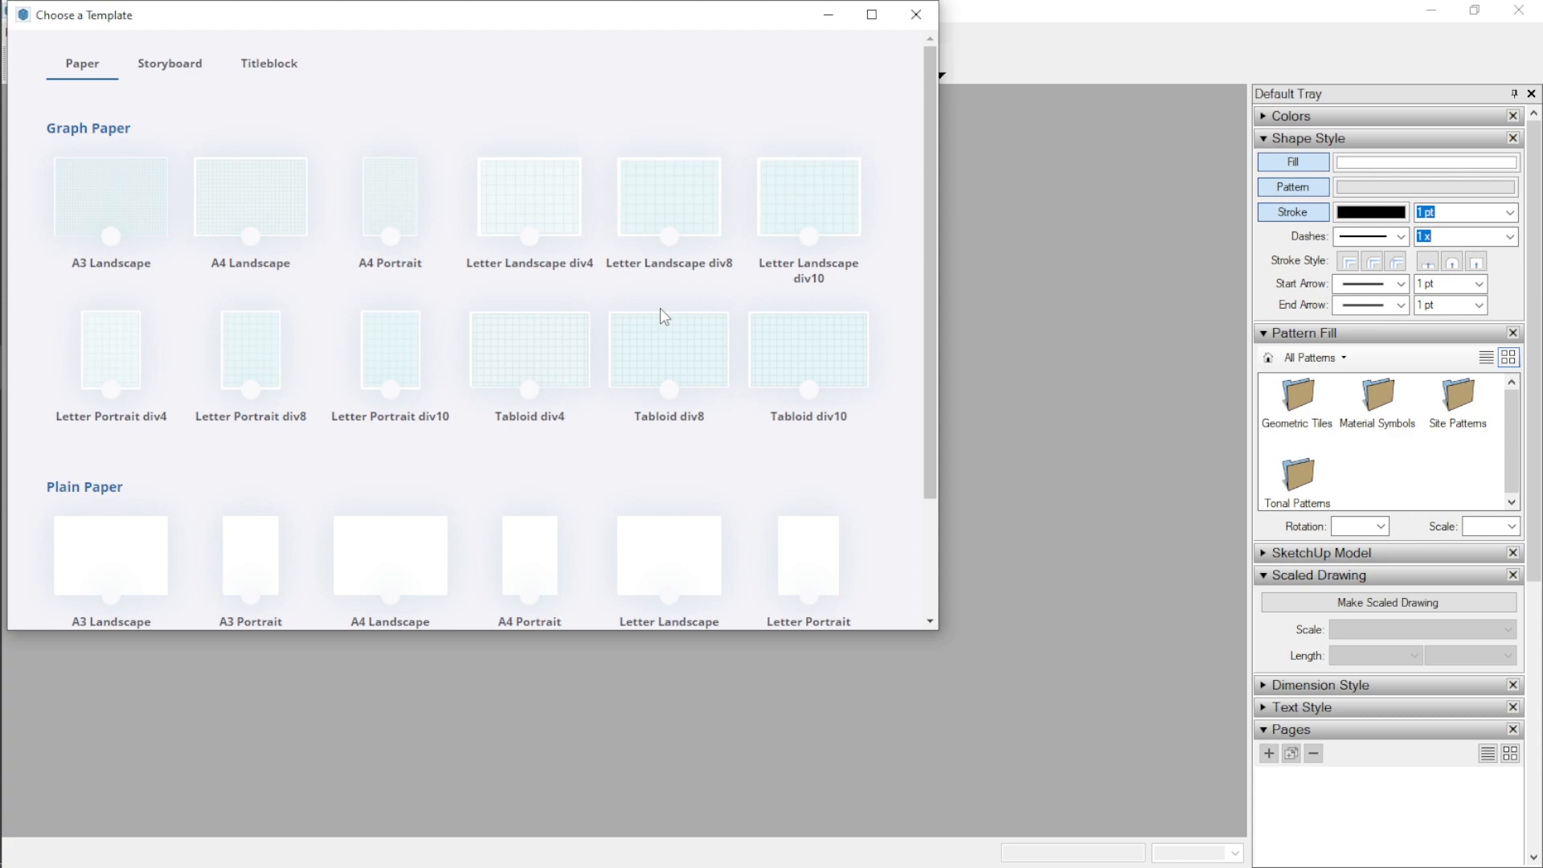
drag(152, 24, 174, 39)
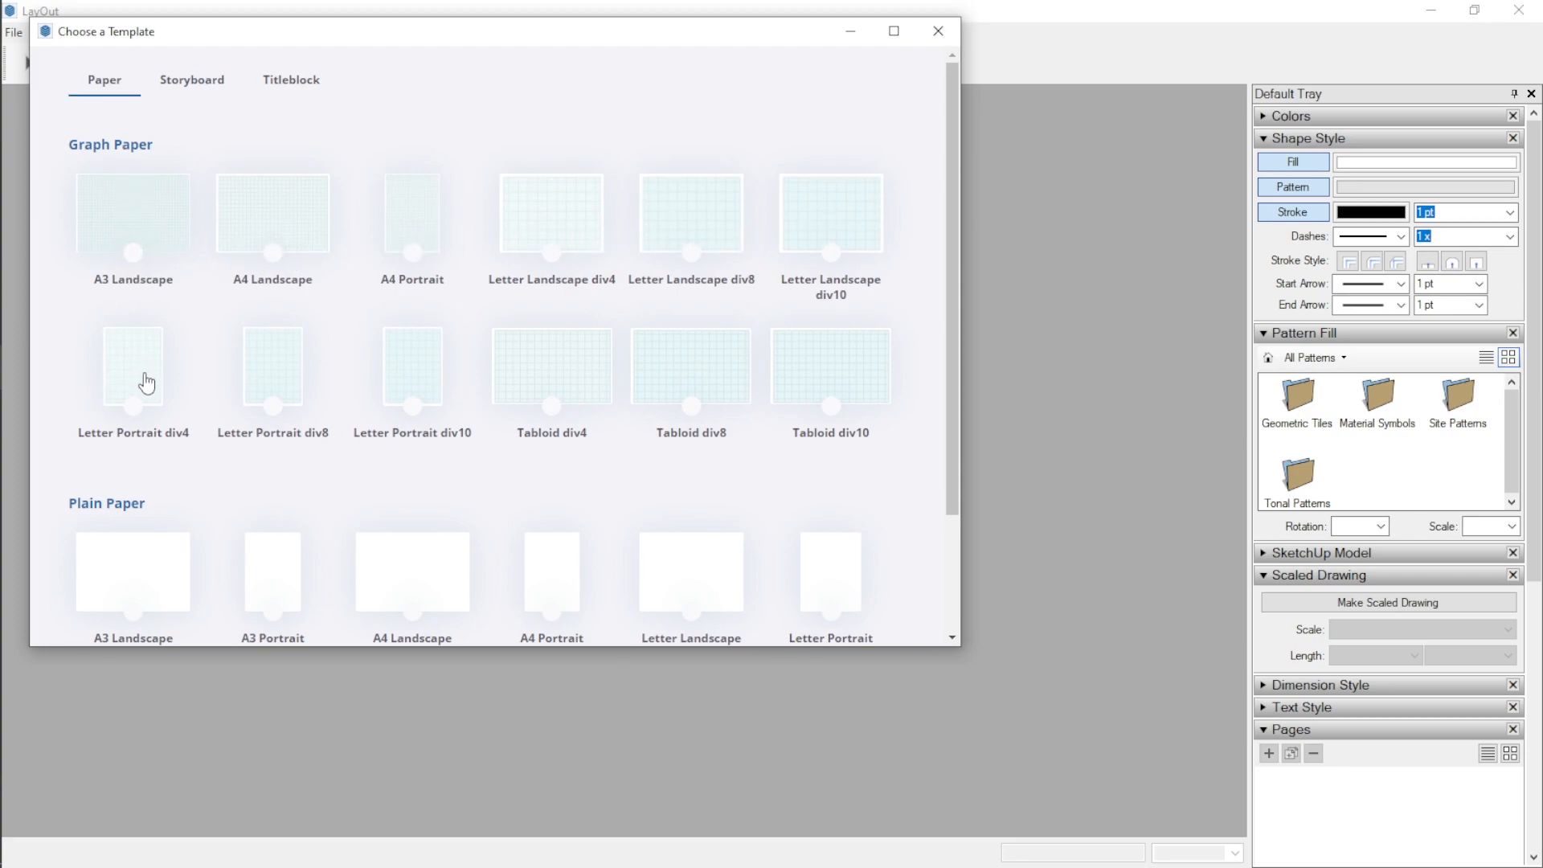
scroll(144, 386, down, 1)
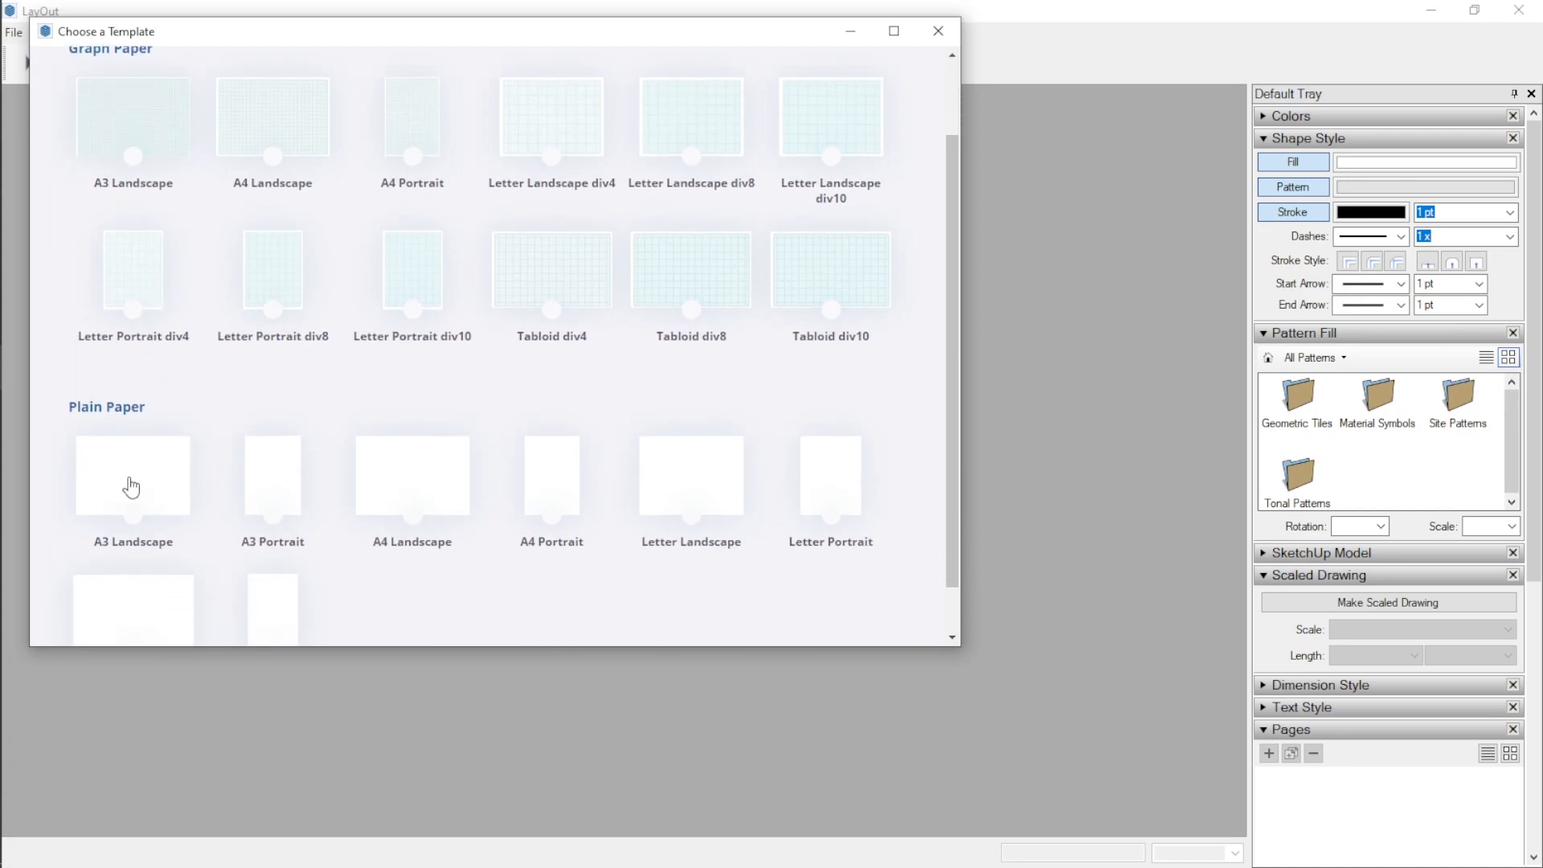
double_click(131, 487)
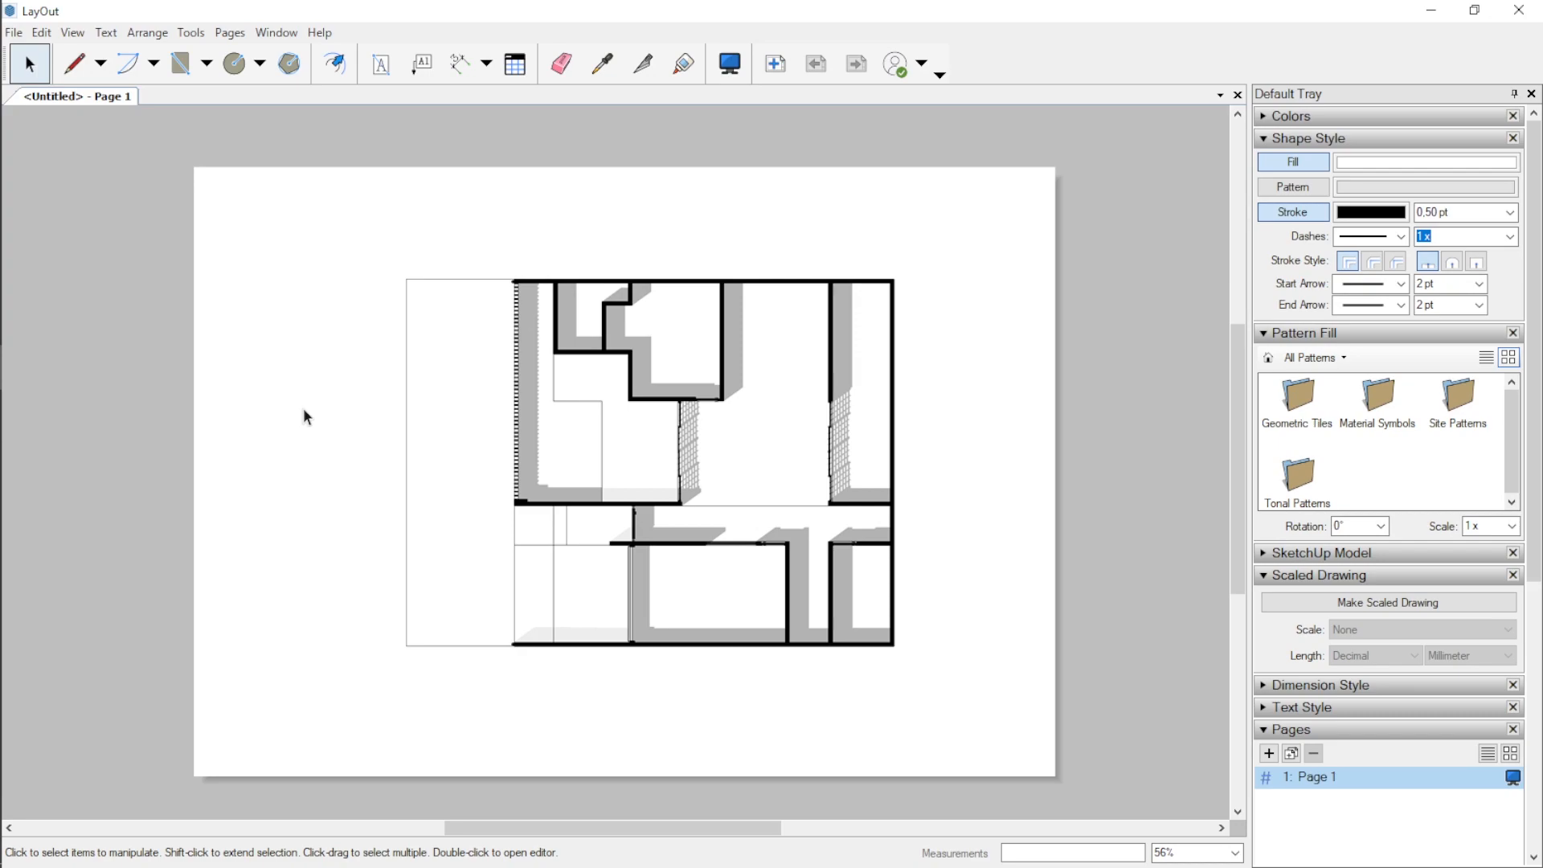
scroll(865, 550, up, 1)
scroll(840, 524, down, 1)
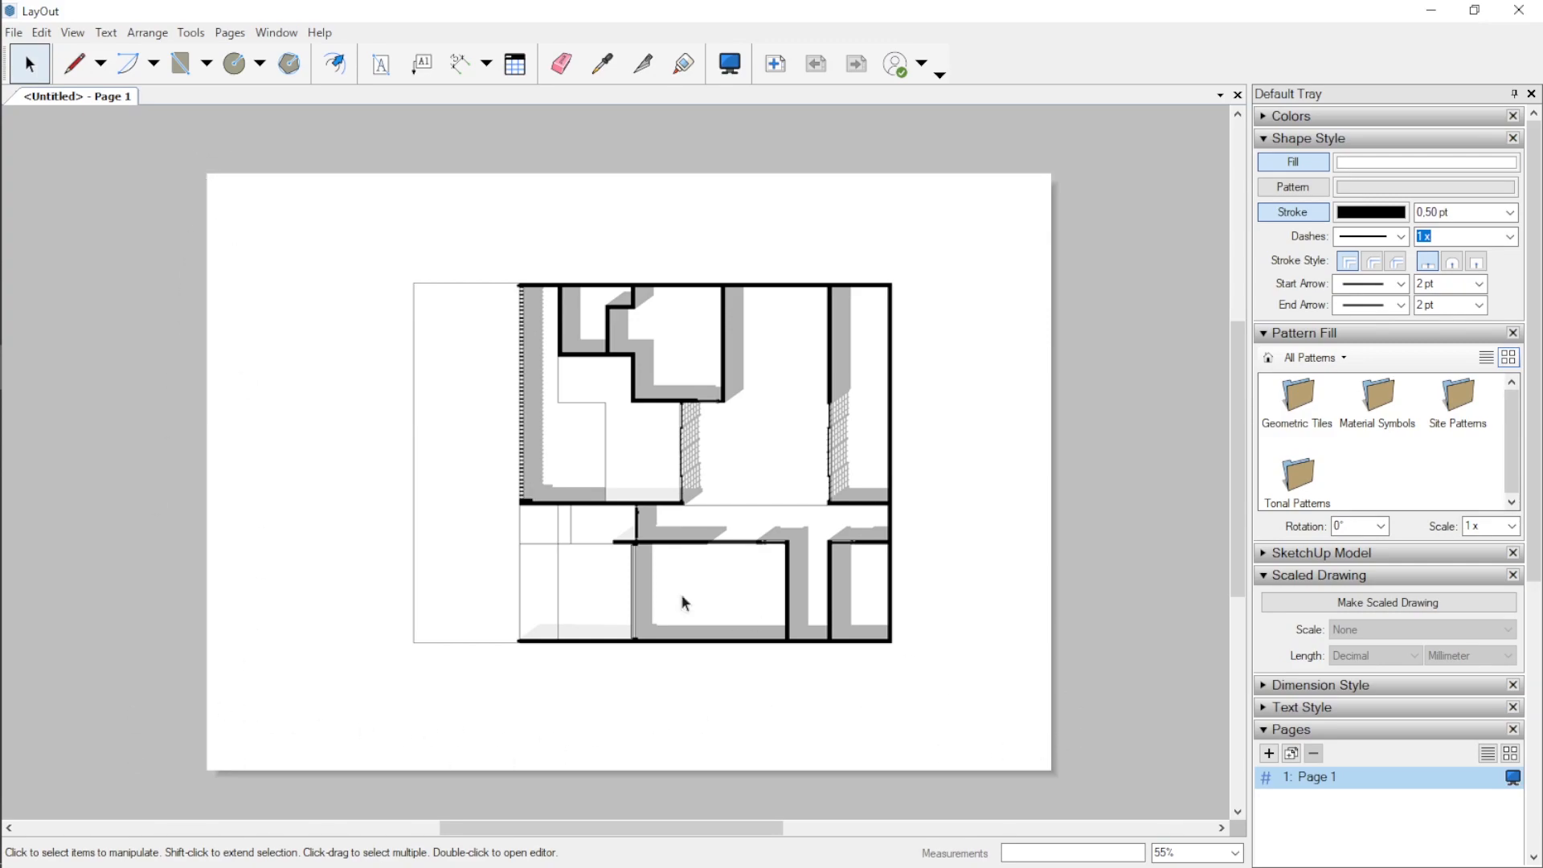
Step: Draw a rectangular border just inside the page edges, around the floor plan
click(181, 63)
click(215, 185)
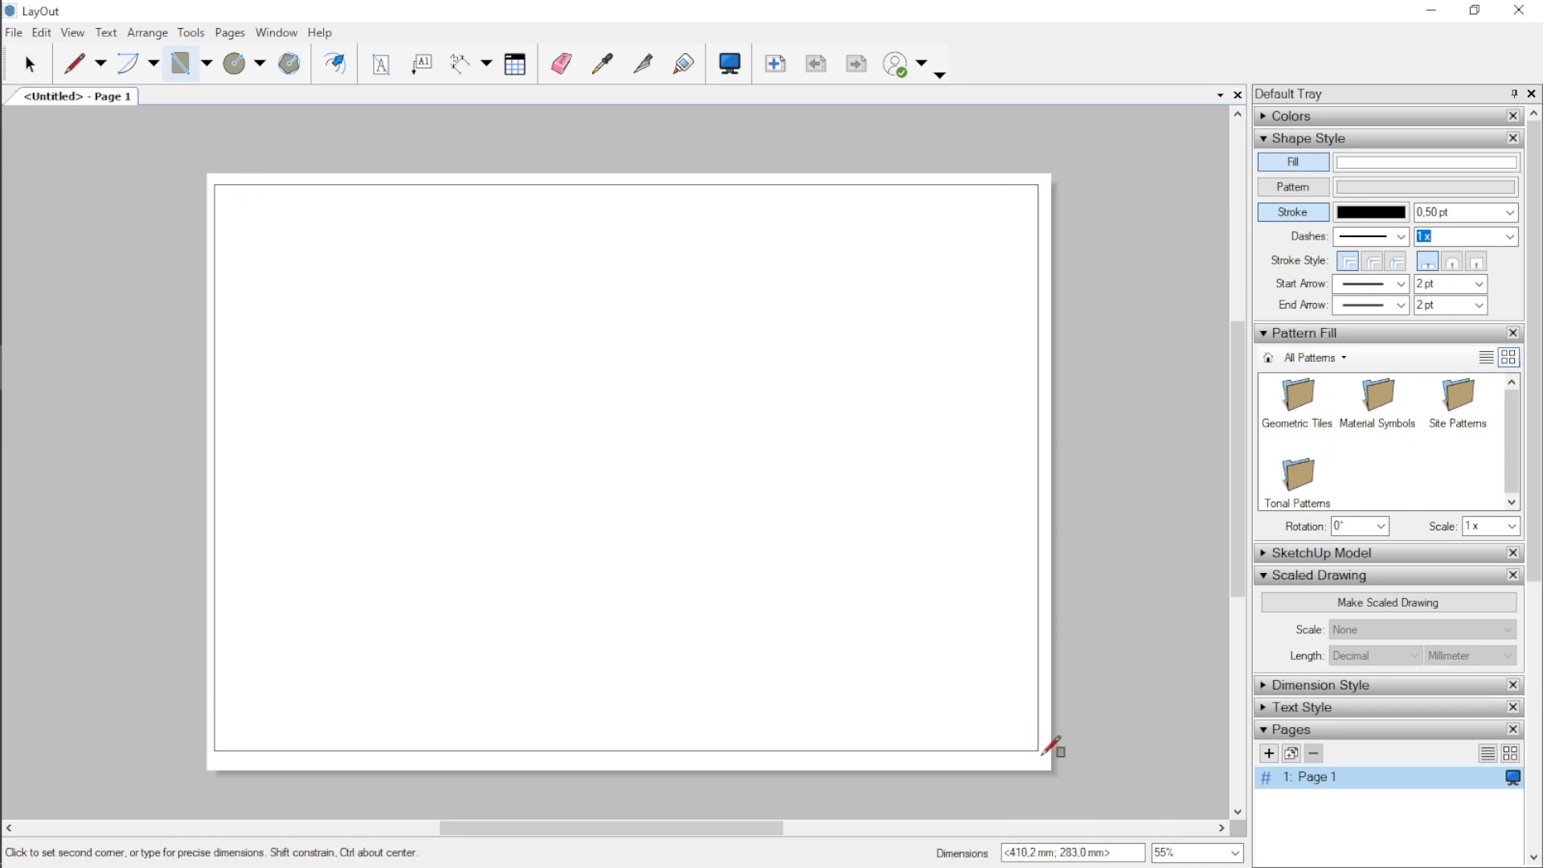
click(1043, 760)
key(space)
click(1041, 691)
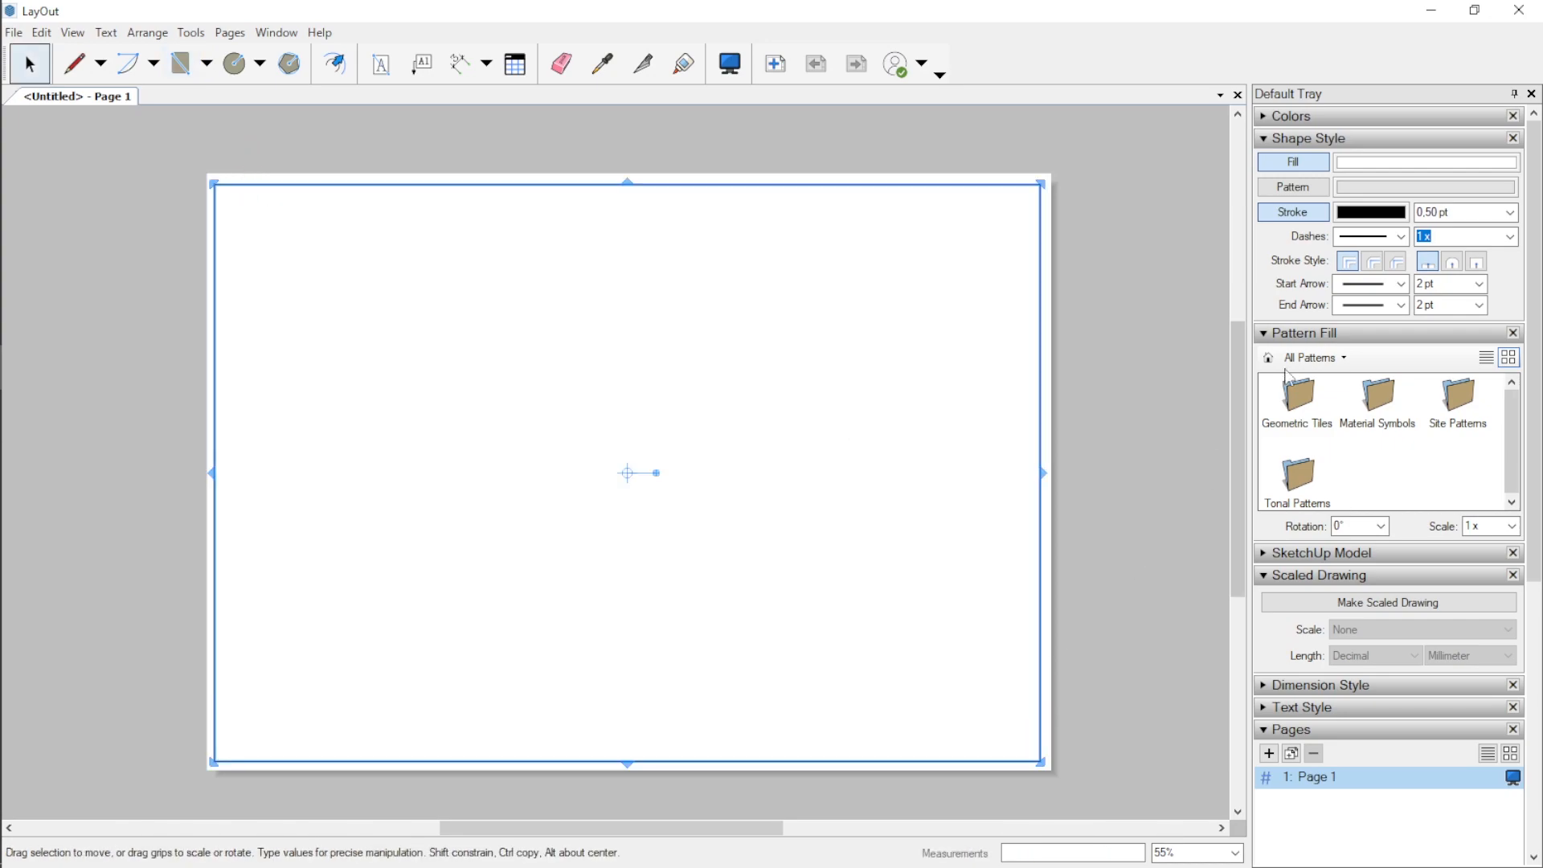
Step: Turn off the fill of the page border rectangle
click(1294, 163)
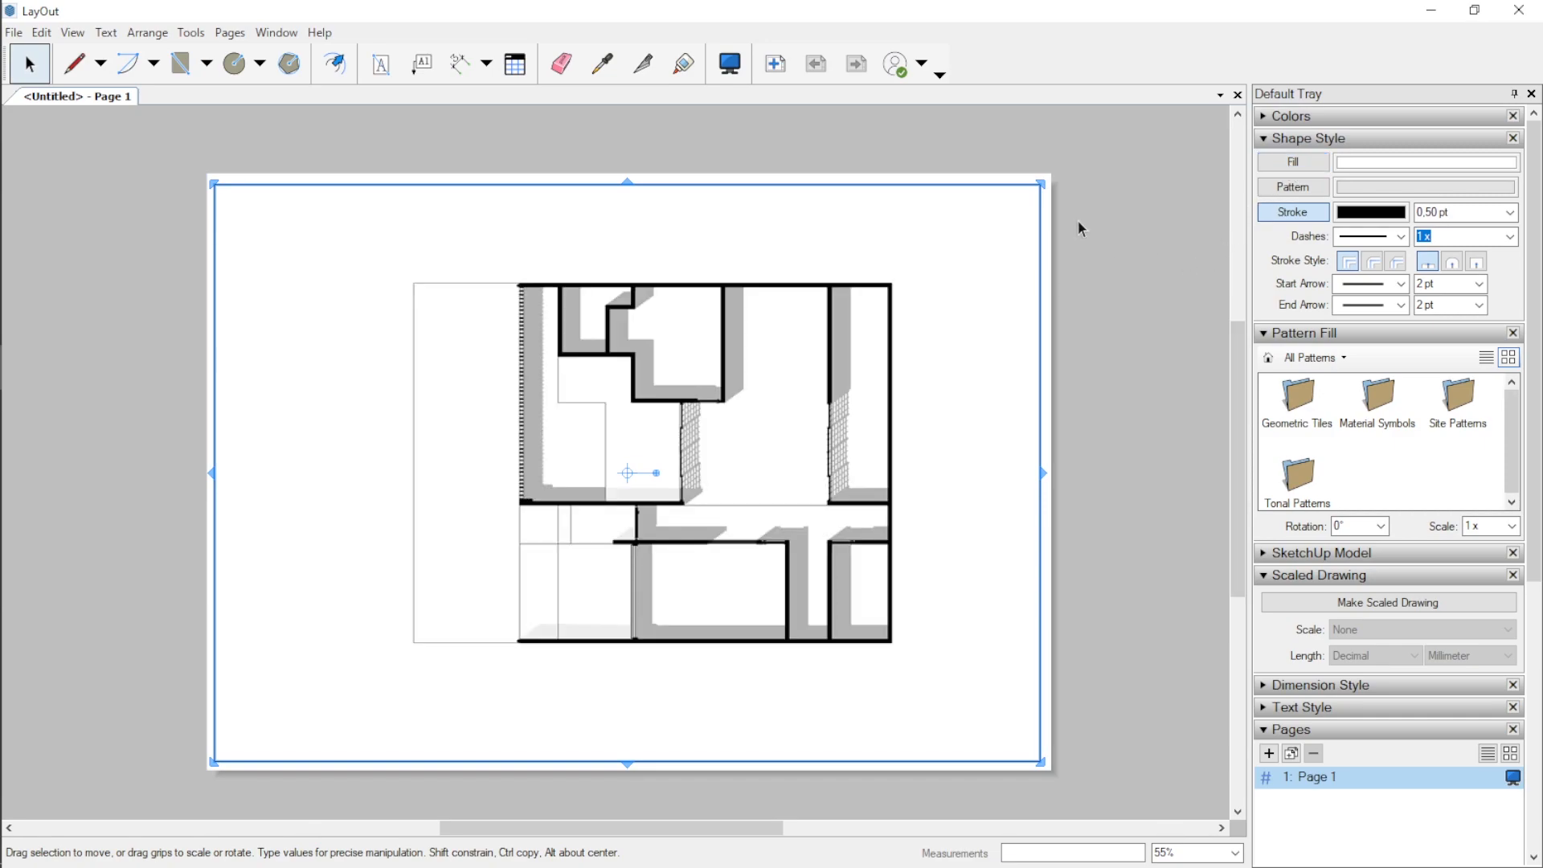
right_click(1014, 201)
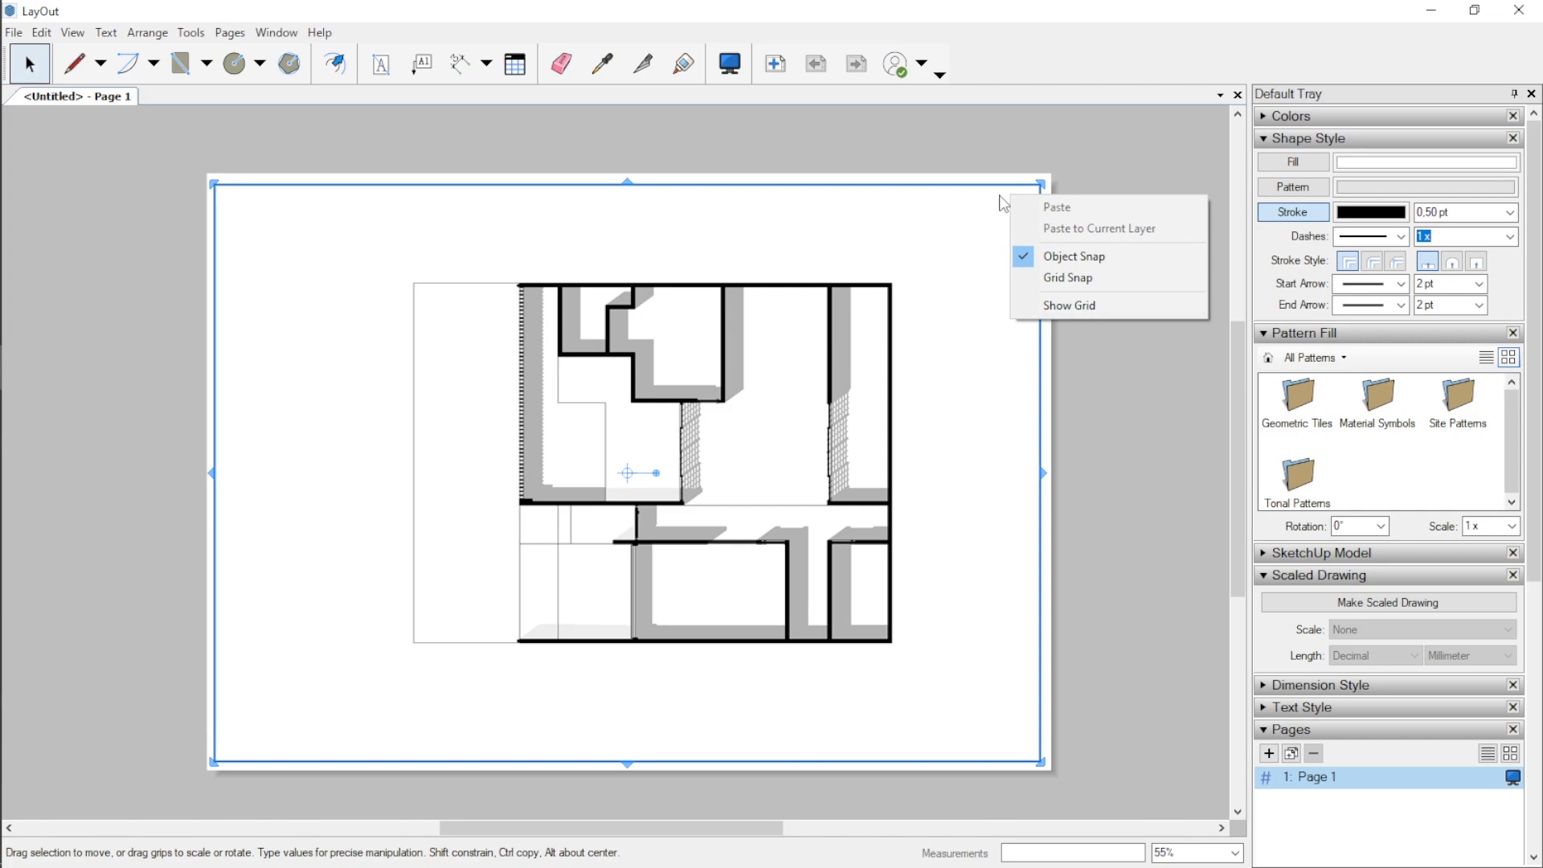
click(1098, 156)
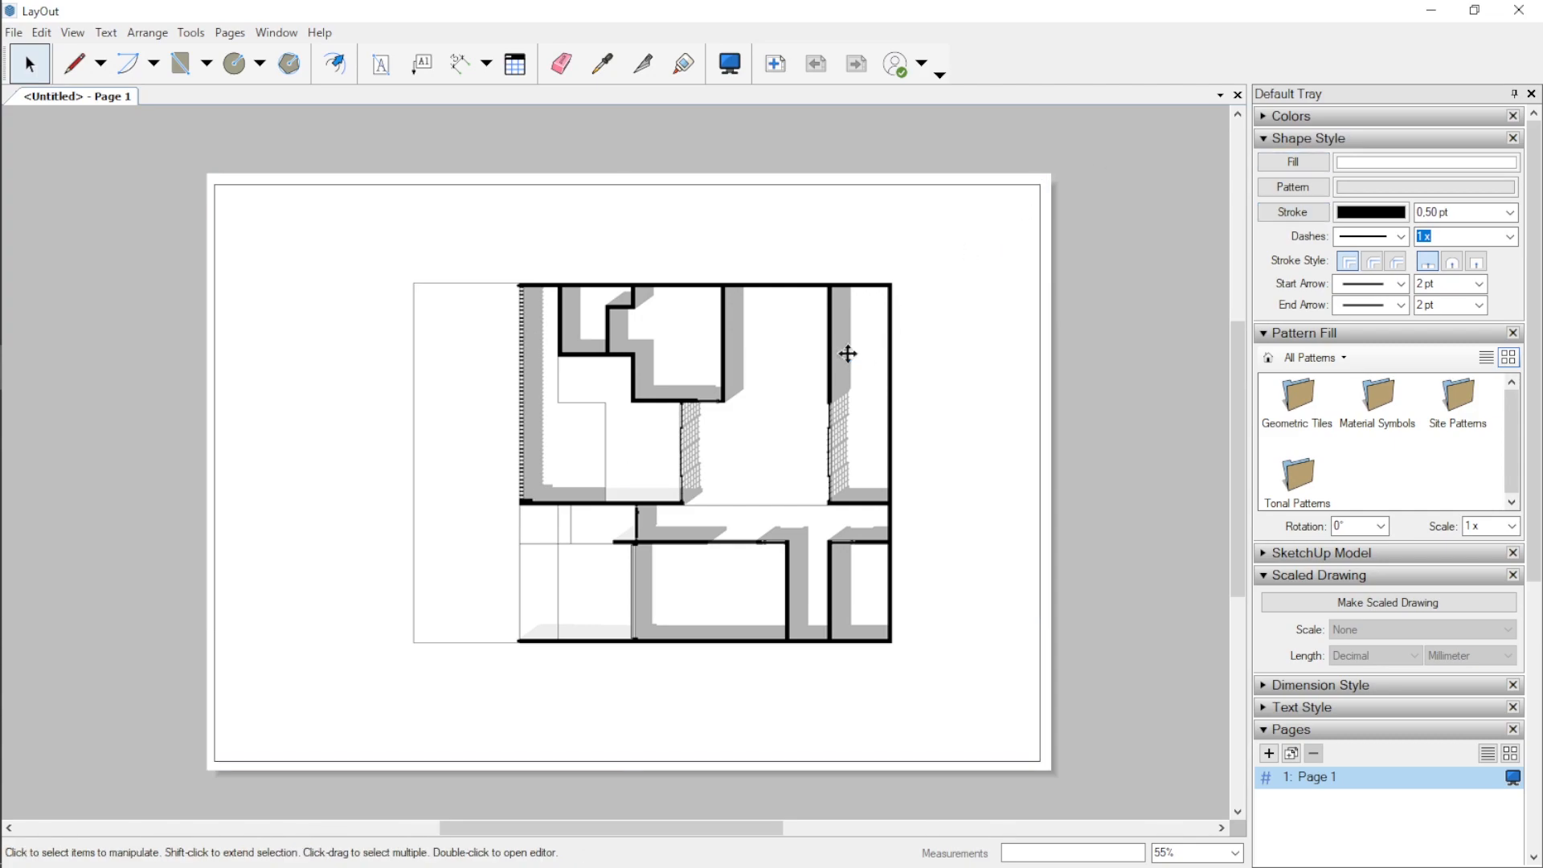
click(848, 354)
click(1036, 252)
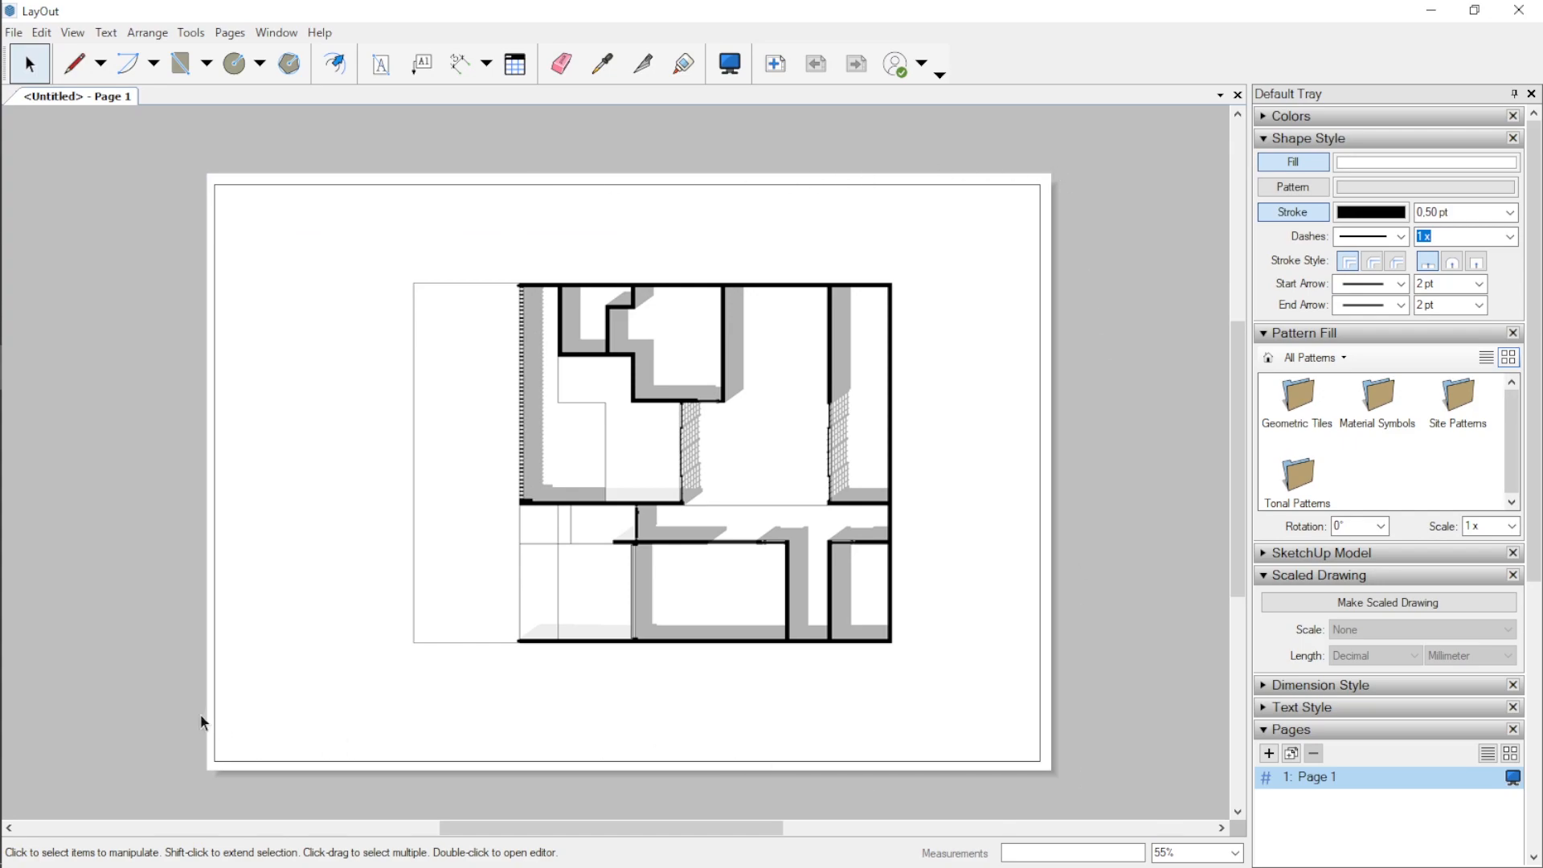
Step: Set the floor plan viewport's scale to 1mm:100mm (1:100)
click(791, 379)
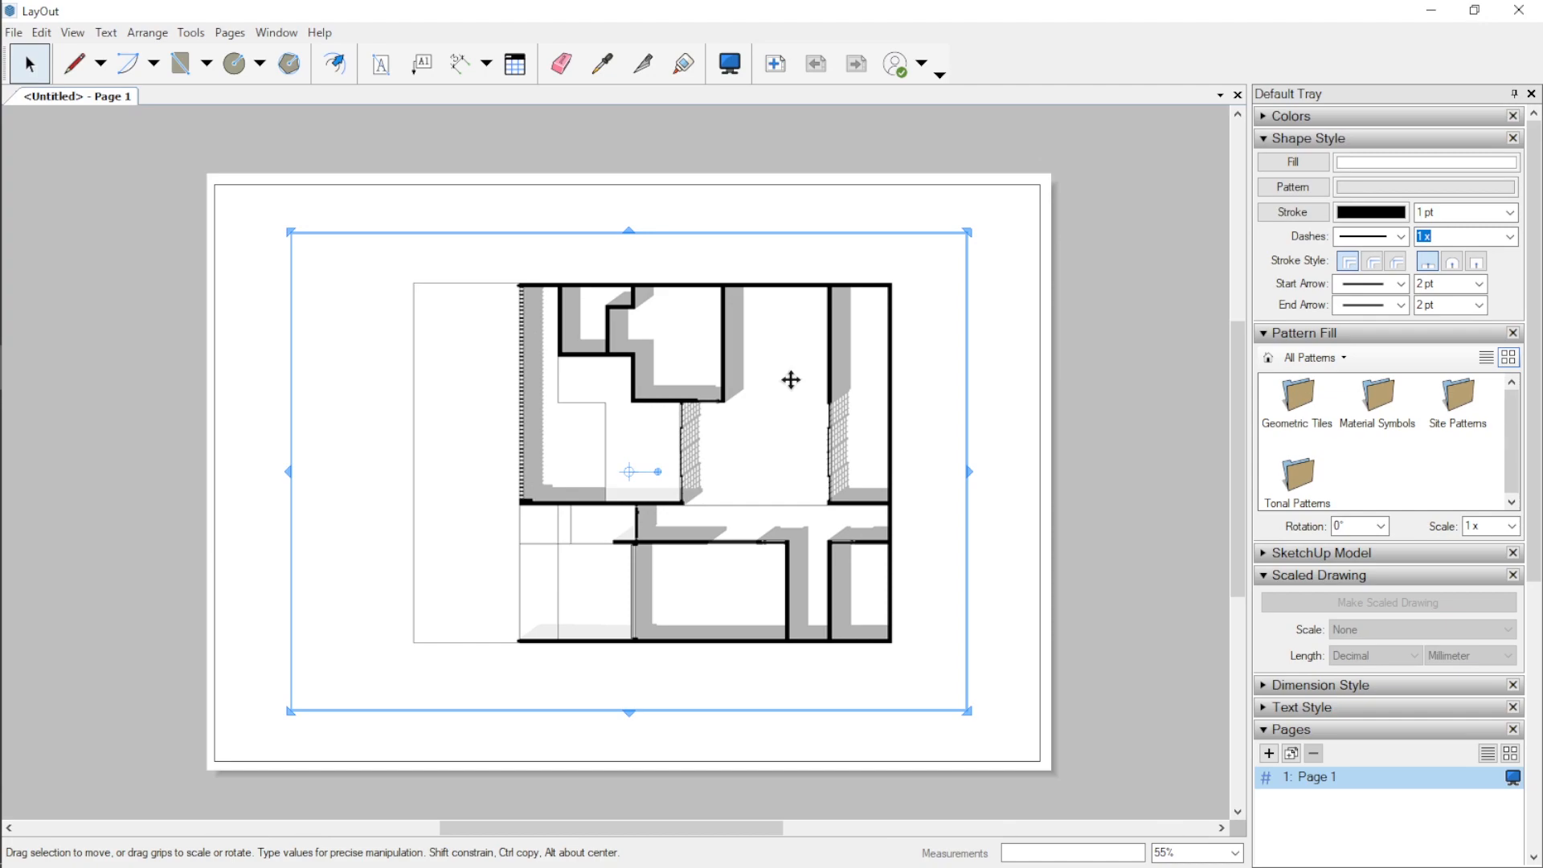
right_click(793, 383)
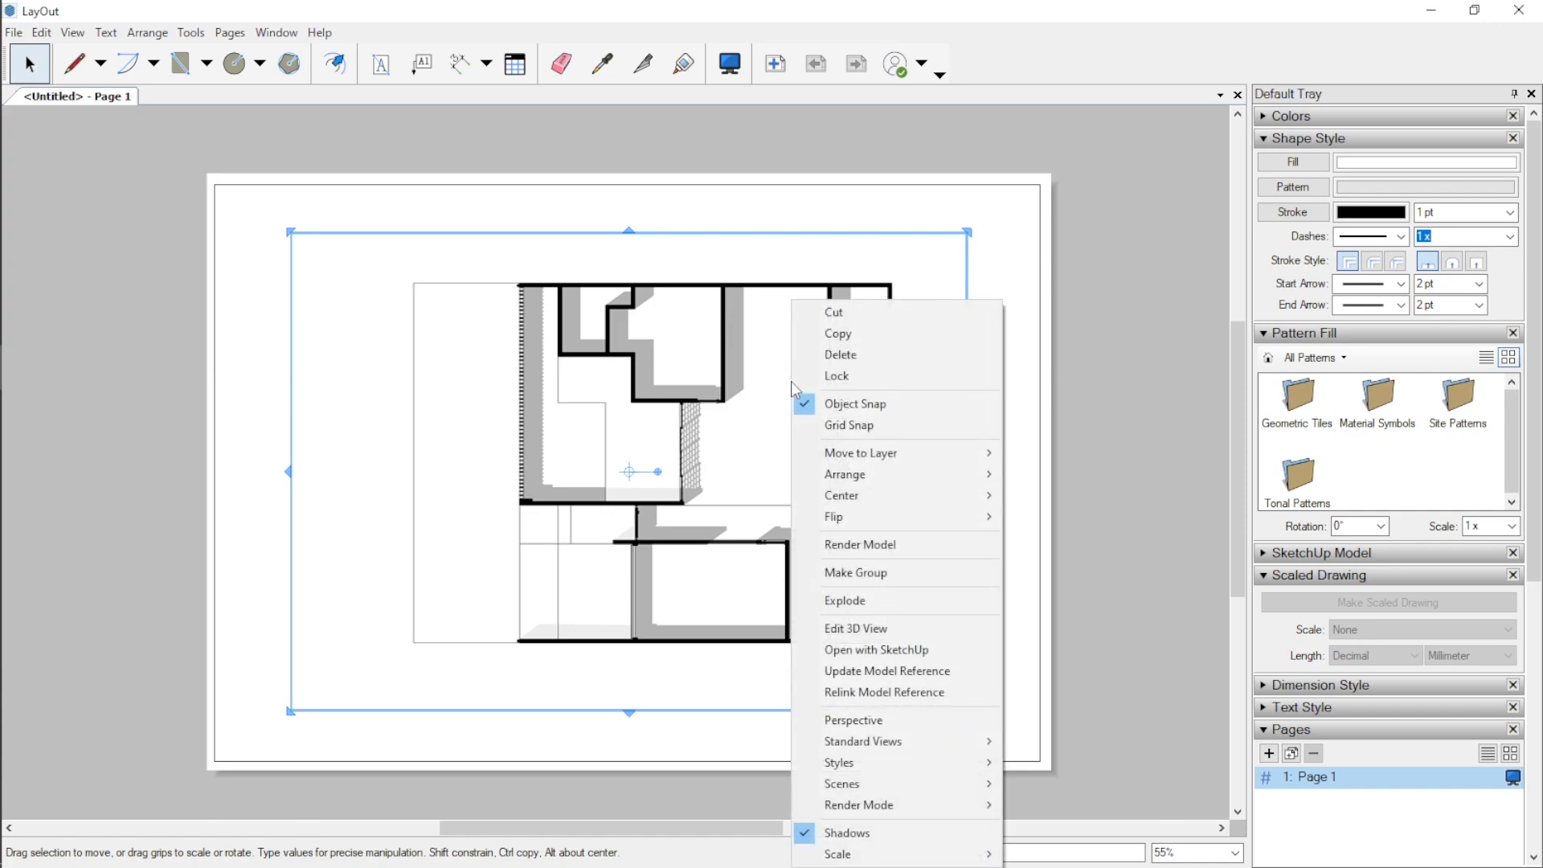
mouse_move(883, 857)
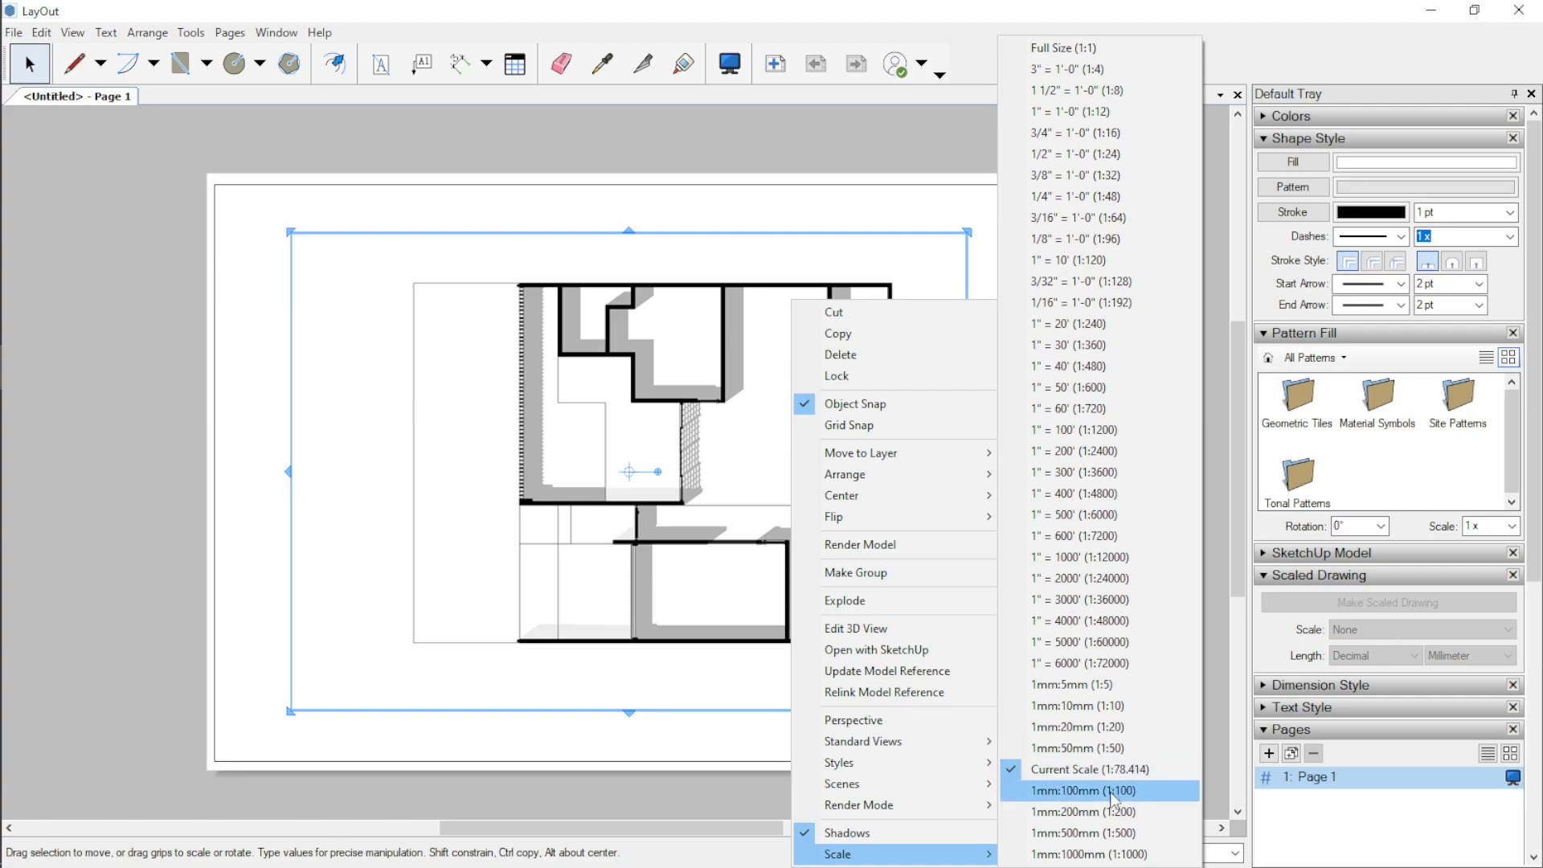
click(1085, 790)
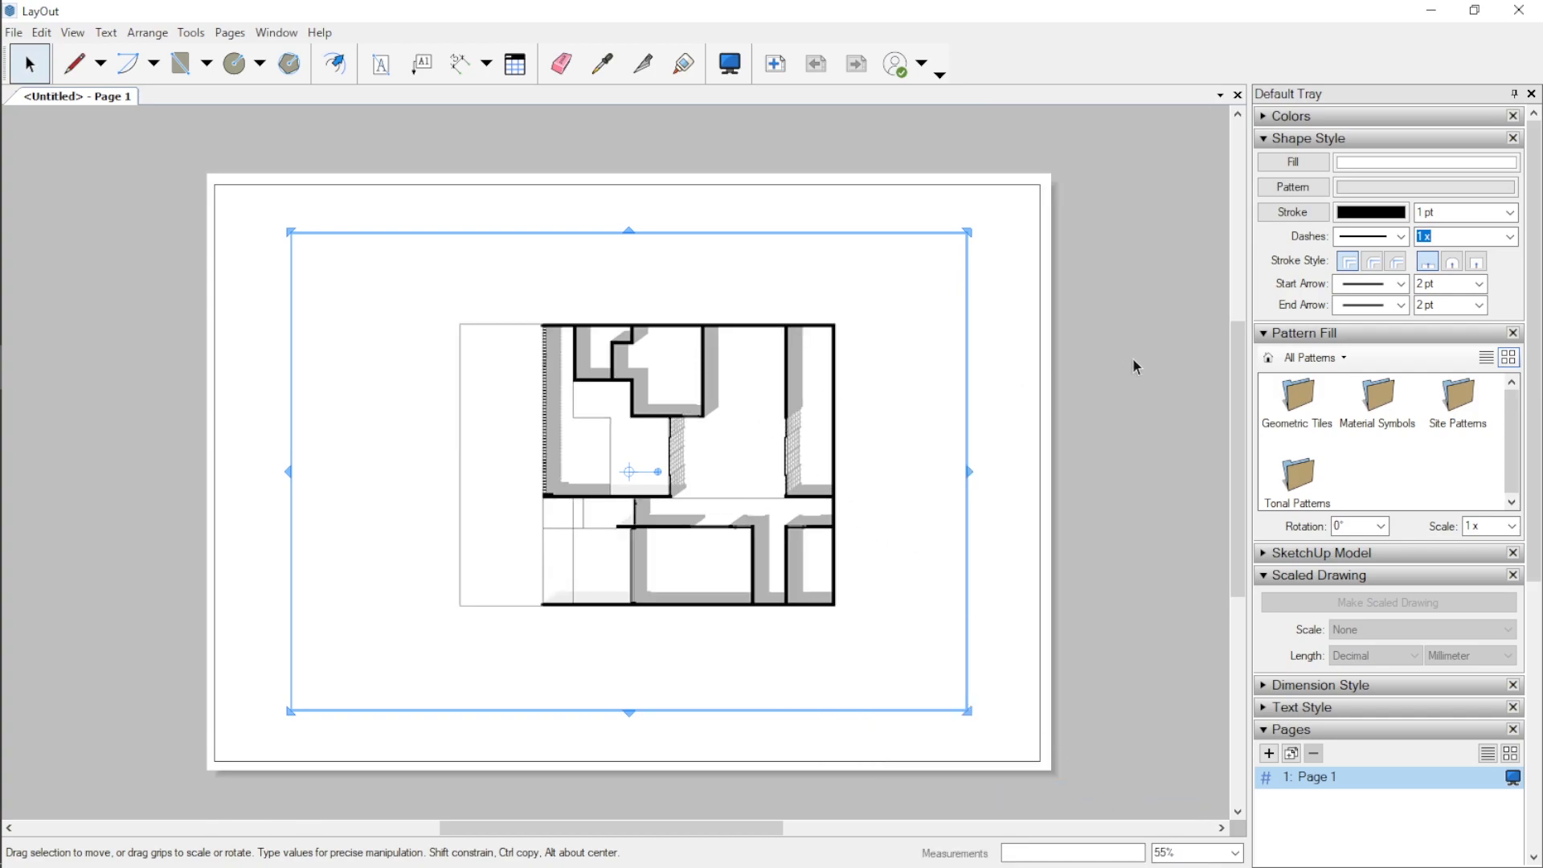
click(1002, 383)
Step: Place a text box reading "Ruang Keluarga" in the large central room of the plan
scroll(655, 431, up, 5)
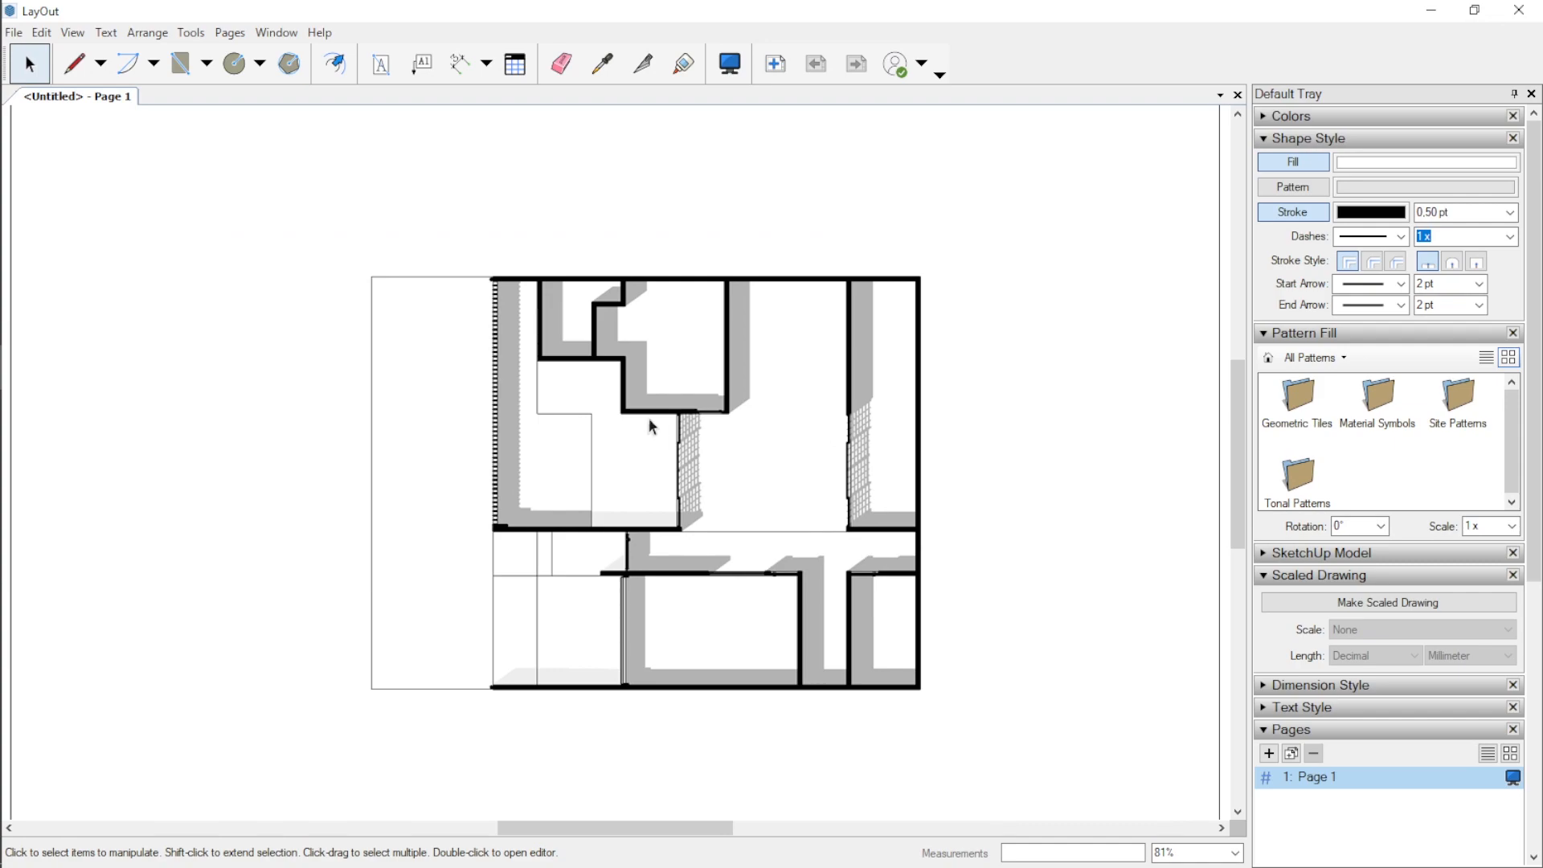
scroll(445, 256, down, 2)
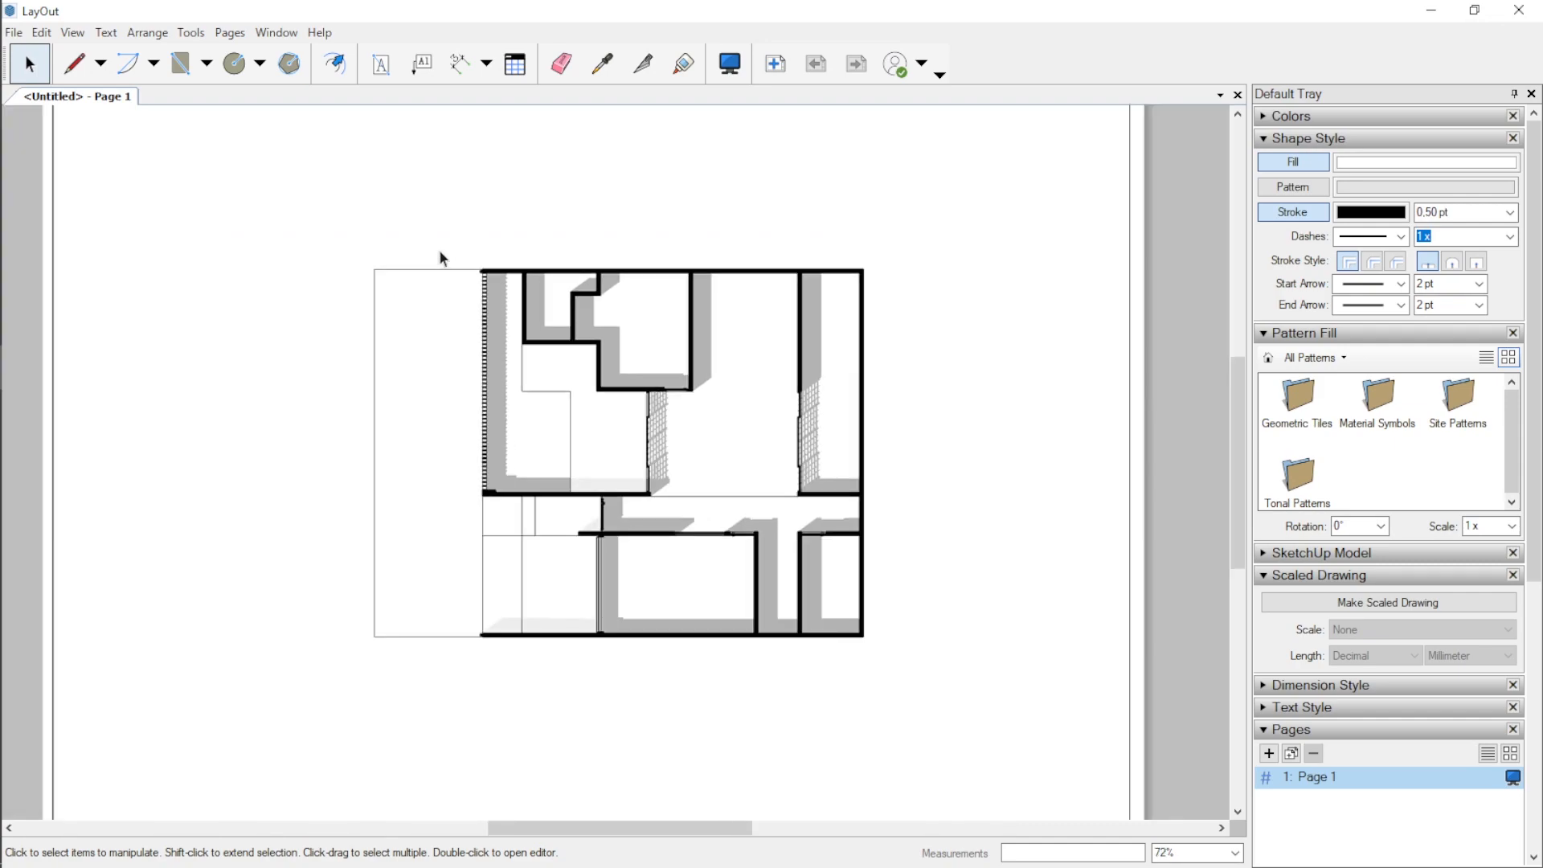
scroll(450, 265, up, 1)
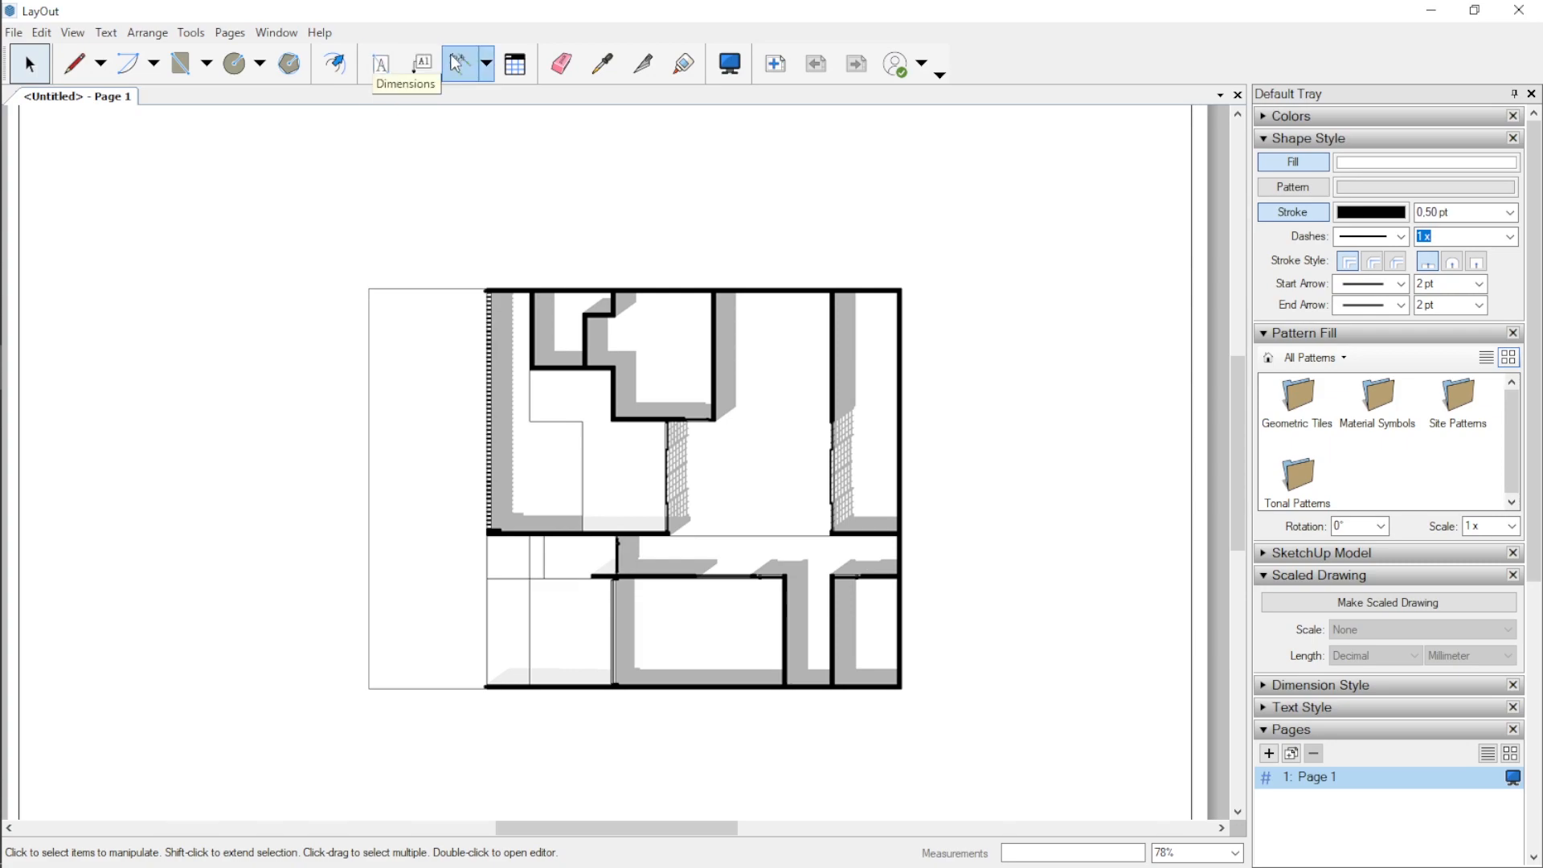
click(381, 64)
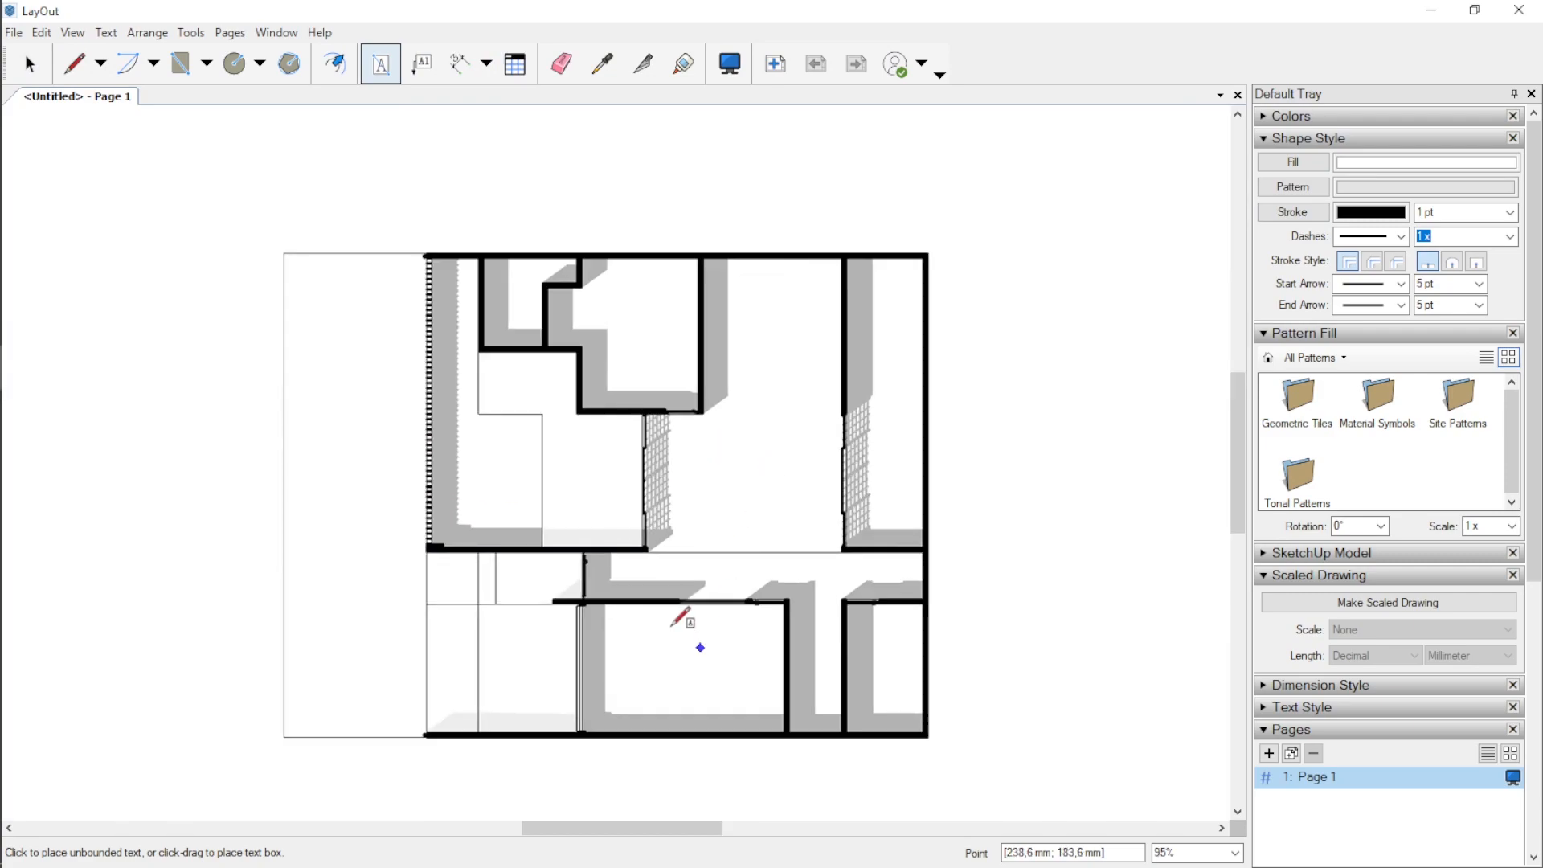
scroll(658, 668, up, 3)
scroll(740, 449, up, 1)
drag(692, 513, 802, 574)
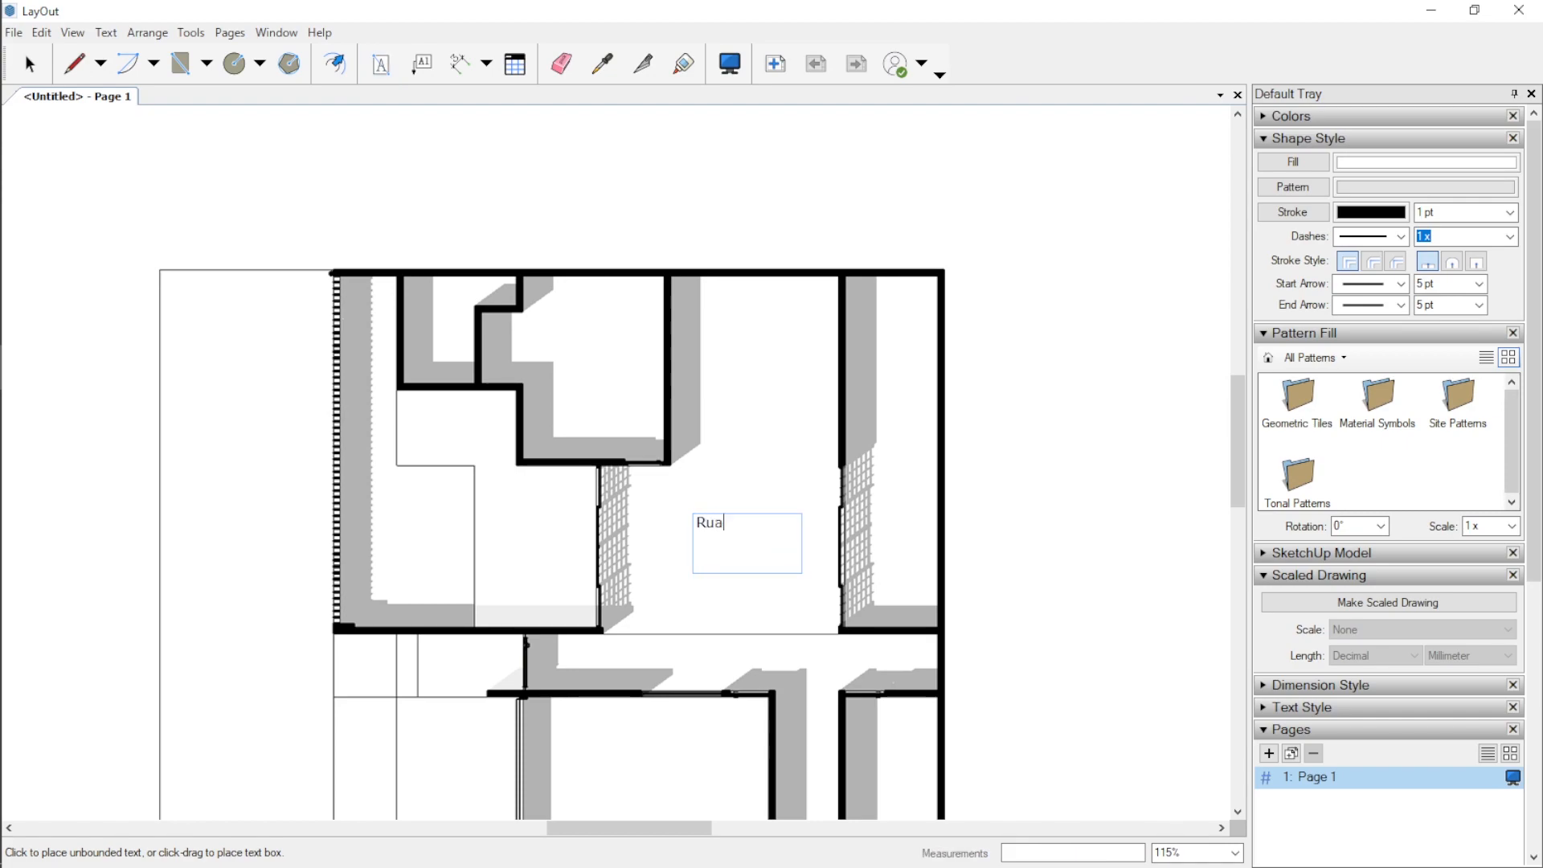
text(Ruang Keluarga)
click(30, 63)
Step: Format the "Ruang Keluarga" room label as bold, centre-aligned text at 10 pt
click(704, 536)
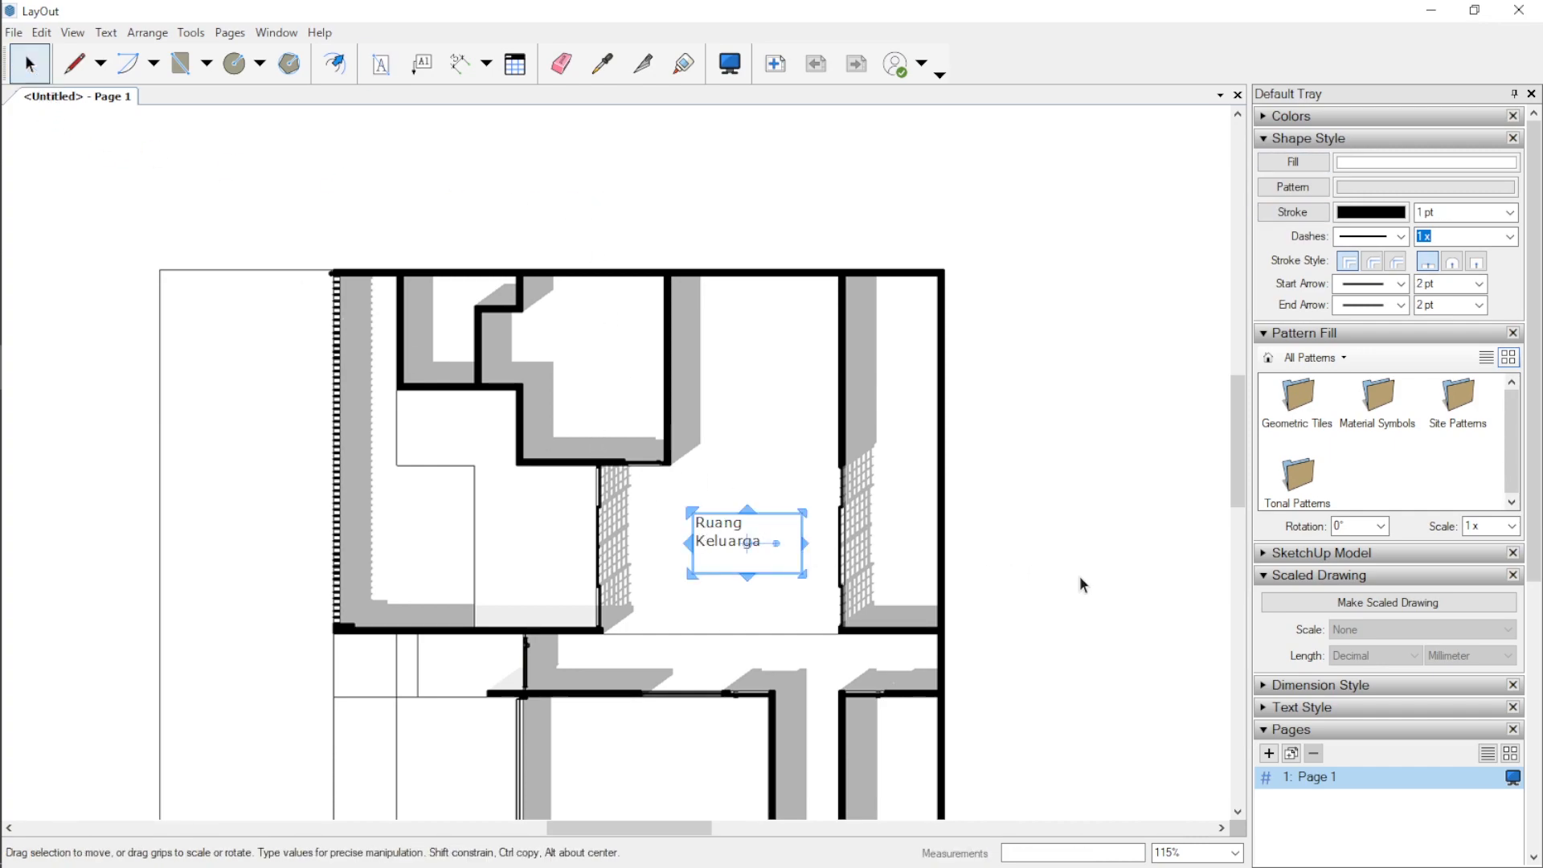
click(1265, 708)
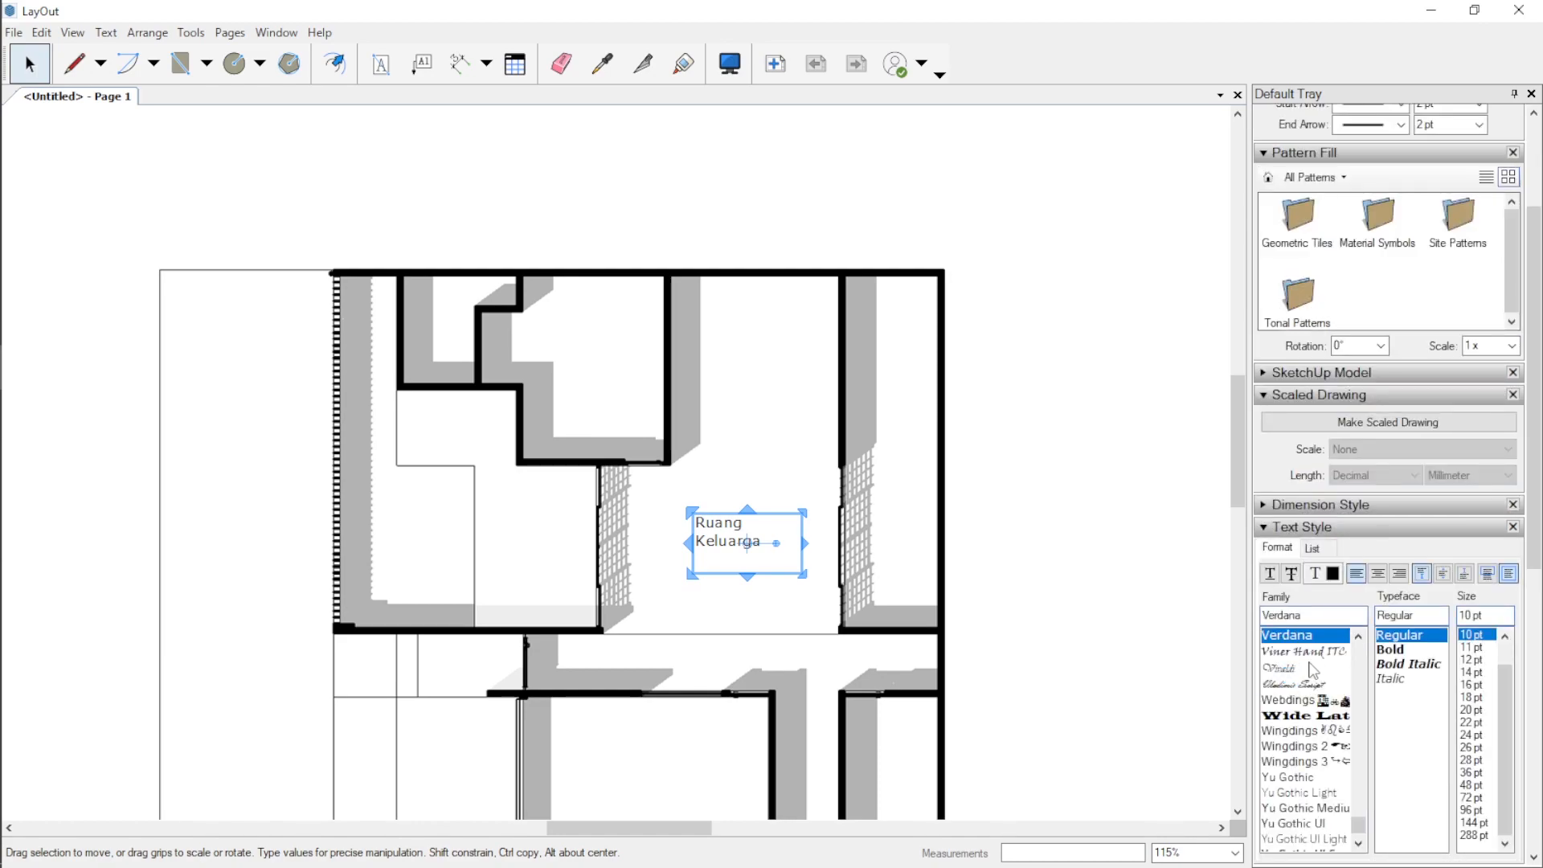
click(1392, 650)
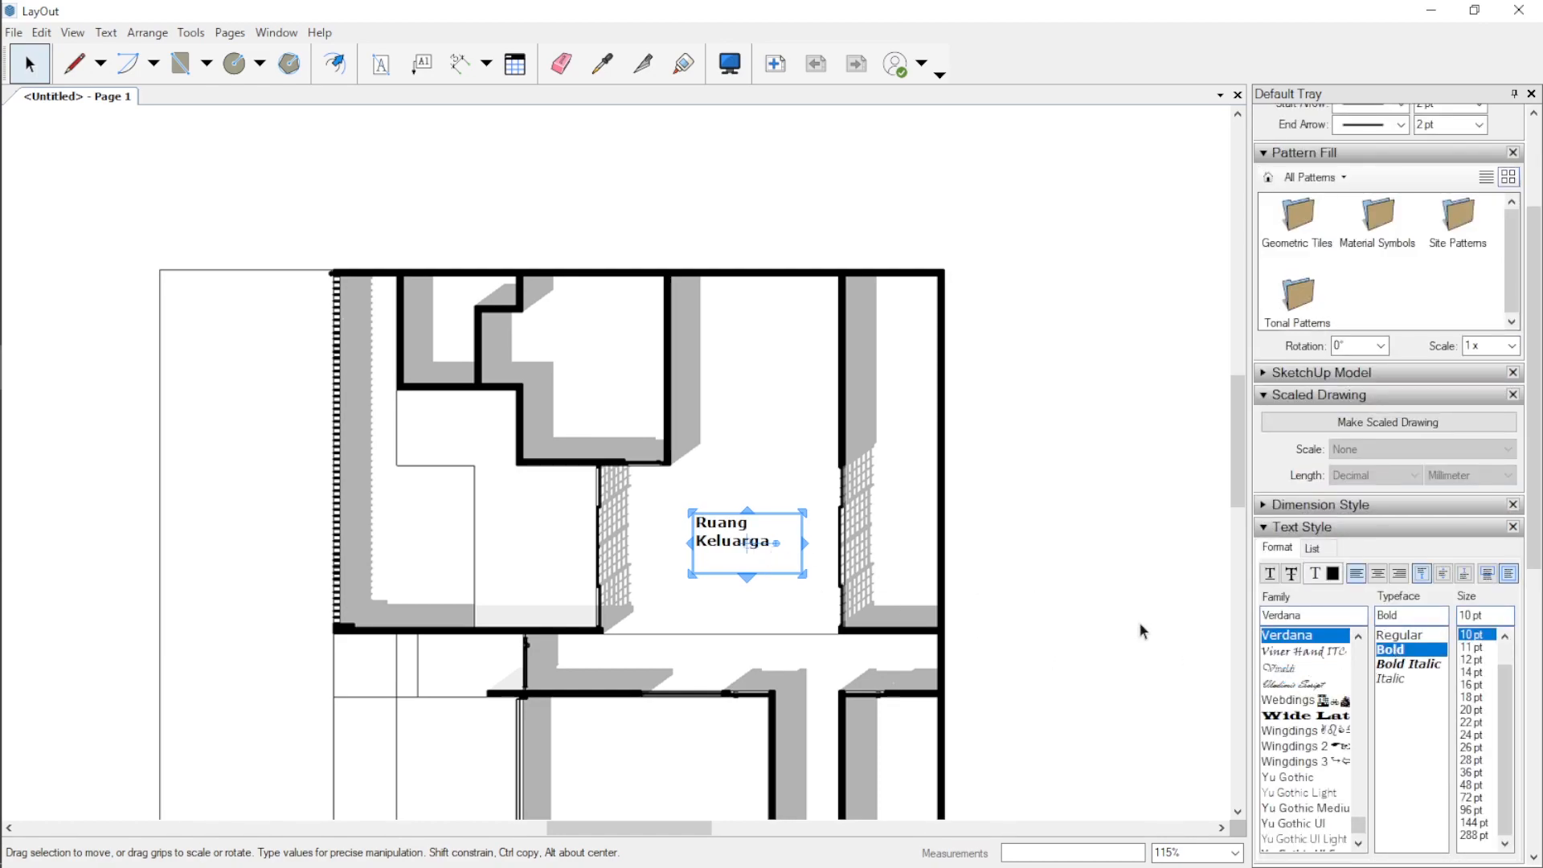
click(1378, 573)
click(1399, 573)
click(1356, 573)
click(1378, 573)
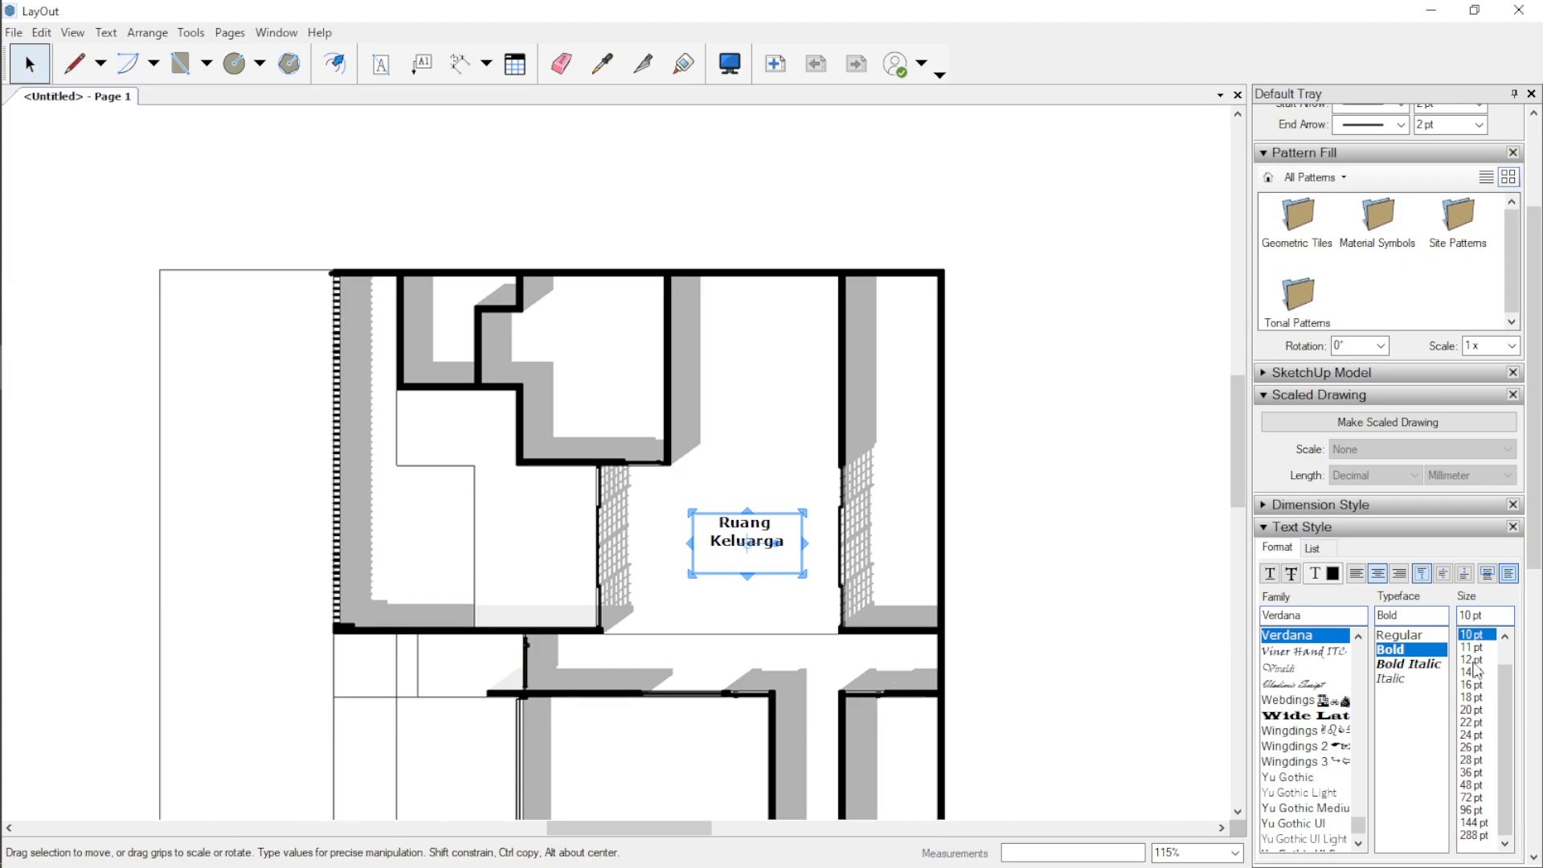
click(1467, 648)
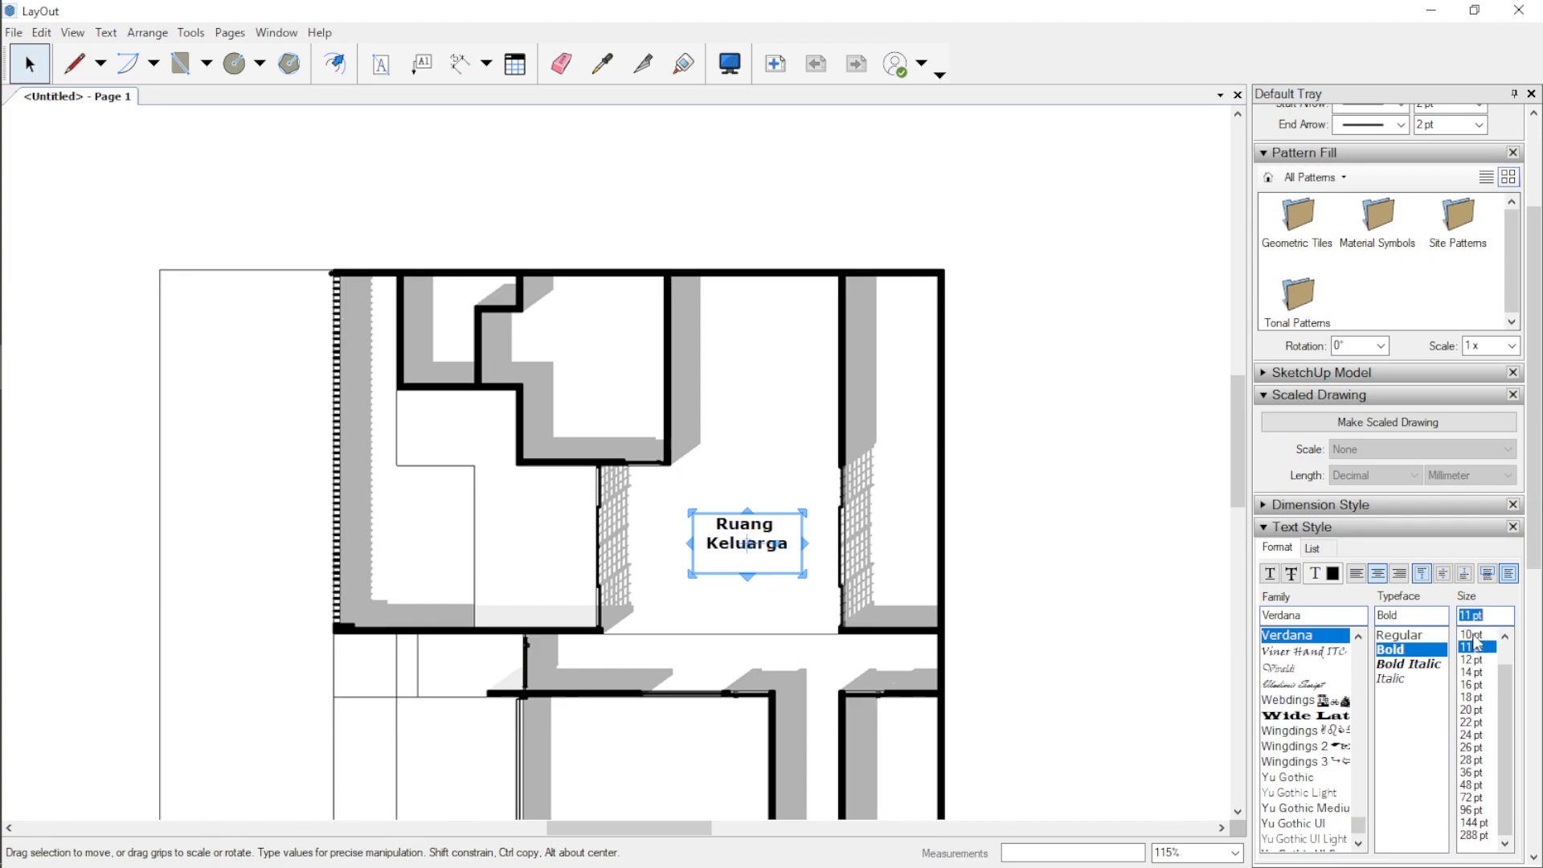
click(1473, 635)
Step: Copy the "Ruang Keluarga" label into the room to its upper left and change the copy's text to "Kamar Tidur"
click(731, 608)
click(762, 543)
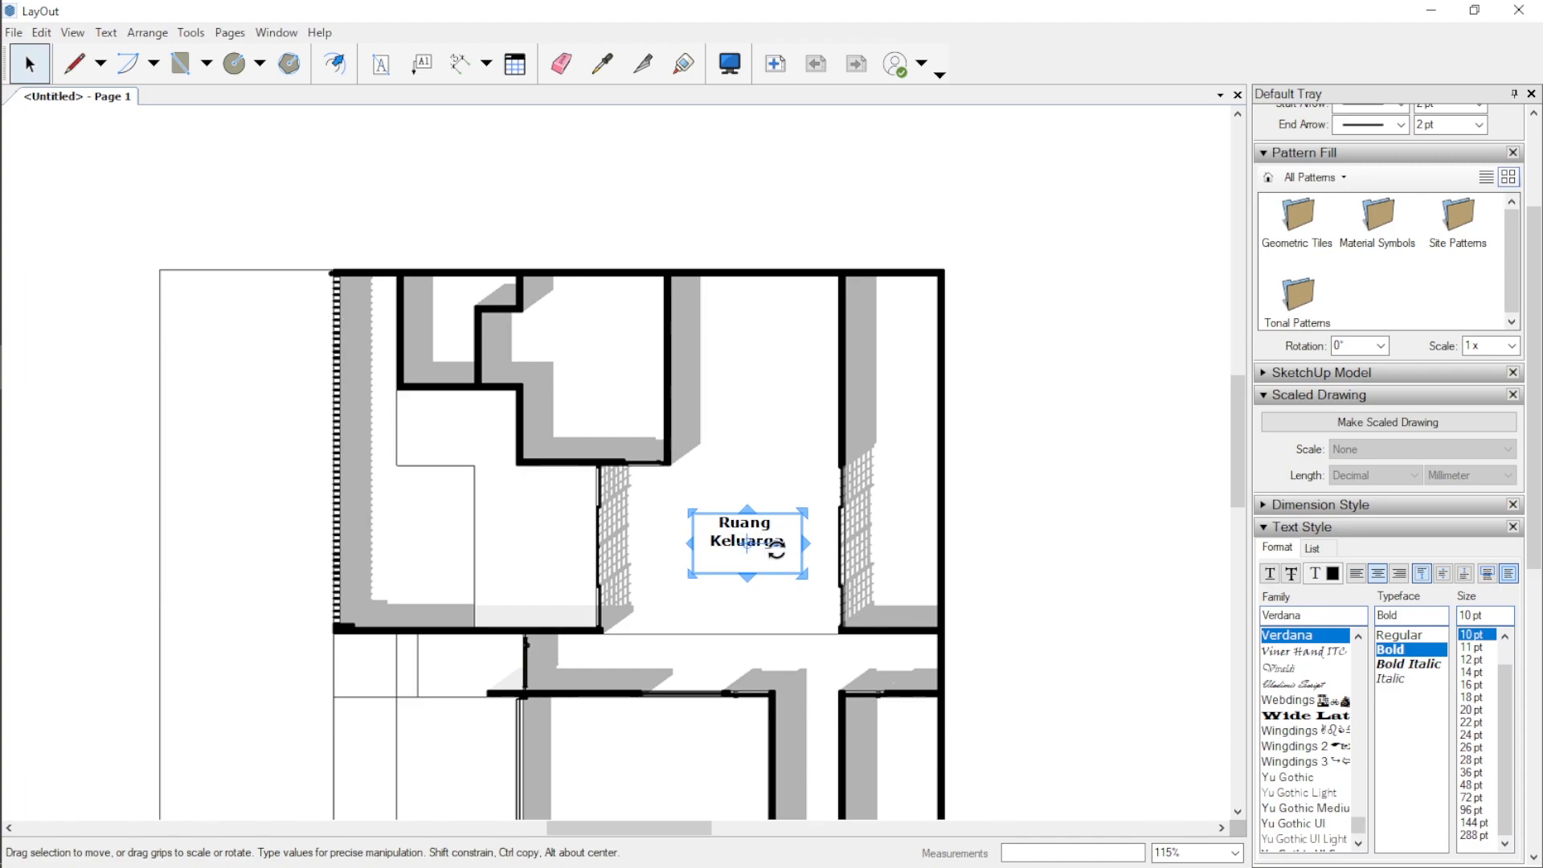
ctrl+drag(772, 522, 608, 348)
double_click(602, 351)
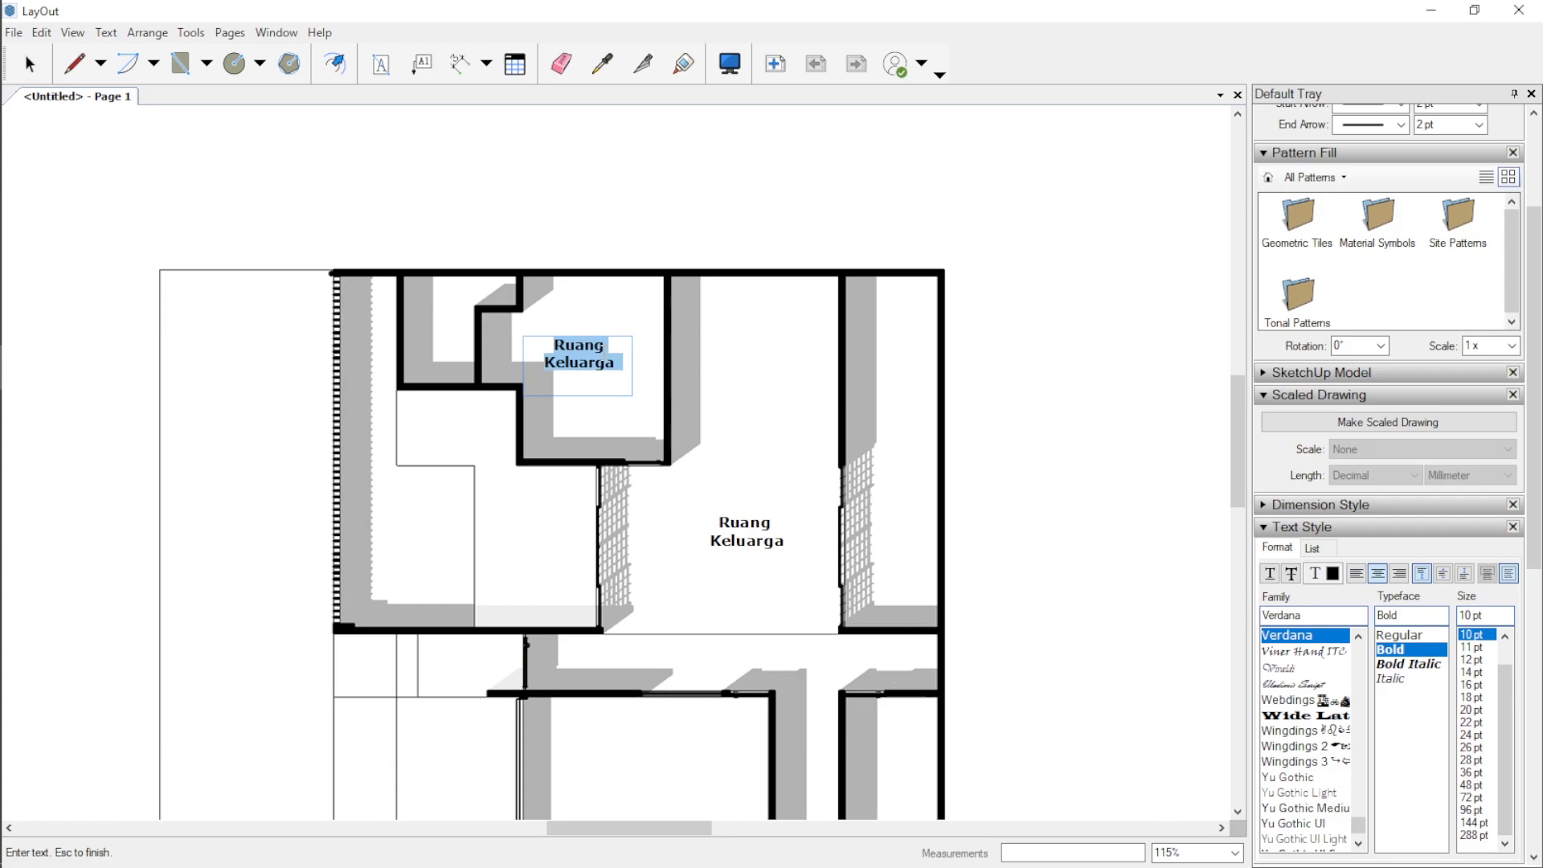
text(ka)
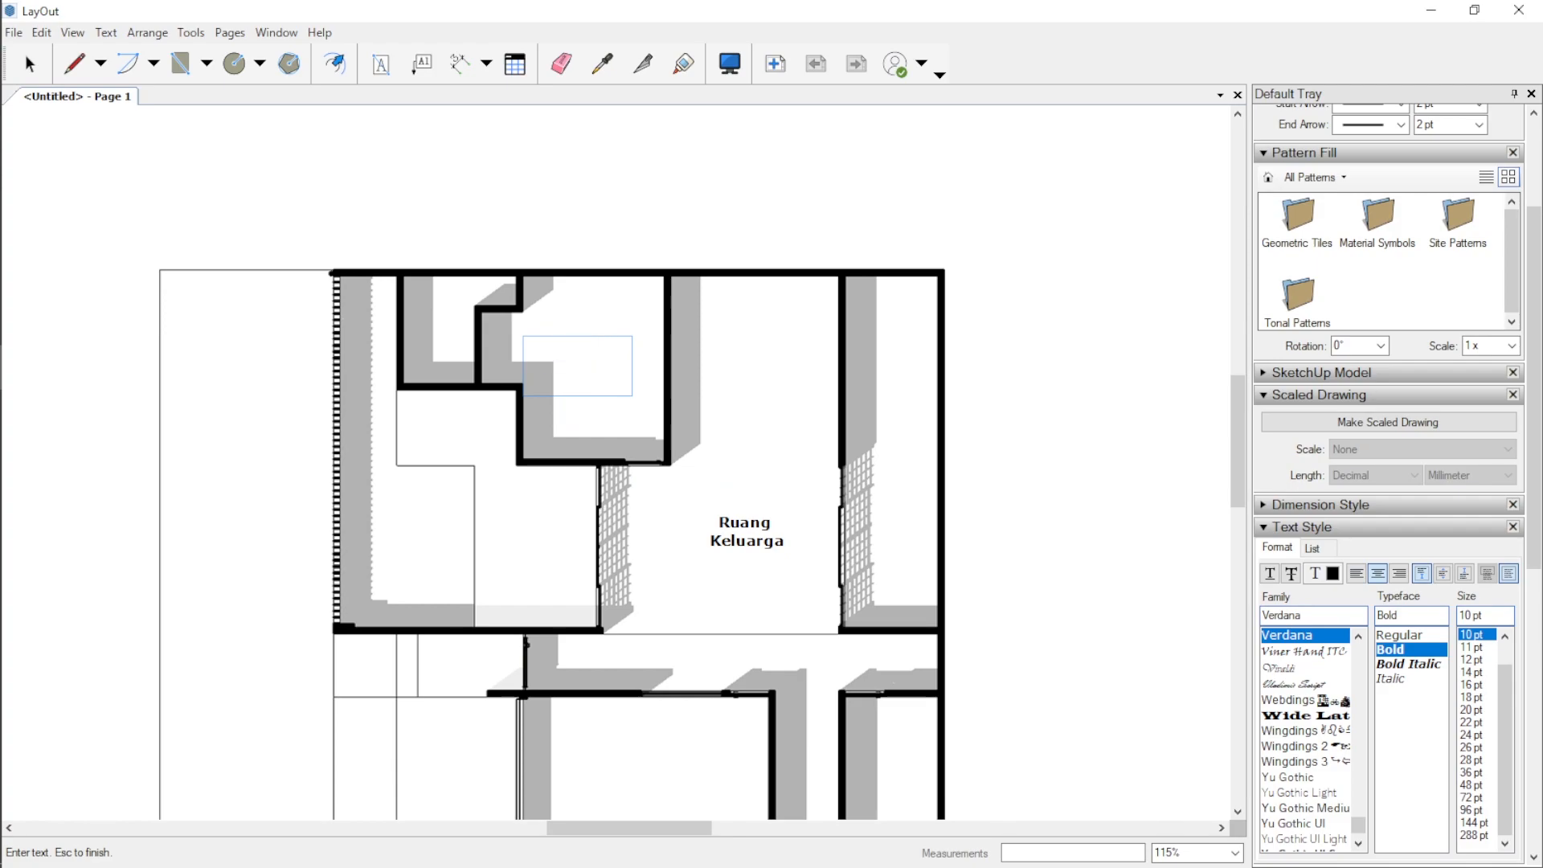
text(amar Tidur)
key(Escape)
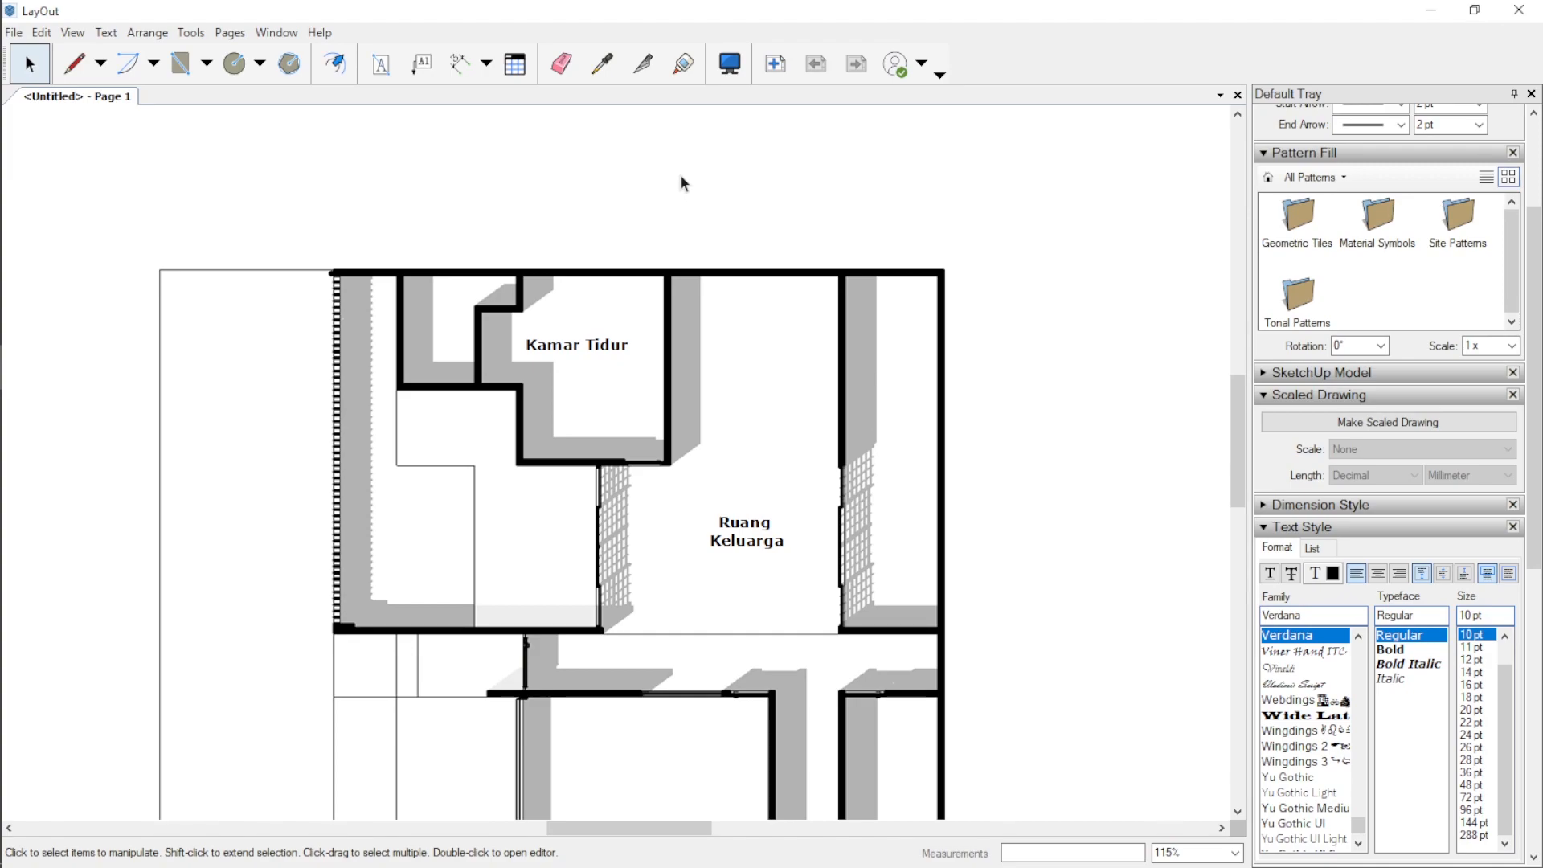
Step: Add a leader label reading "Bata Roster" that points to the perforated outer wall on the plan's left side
click(424, 71)
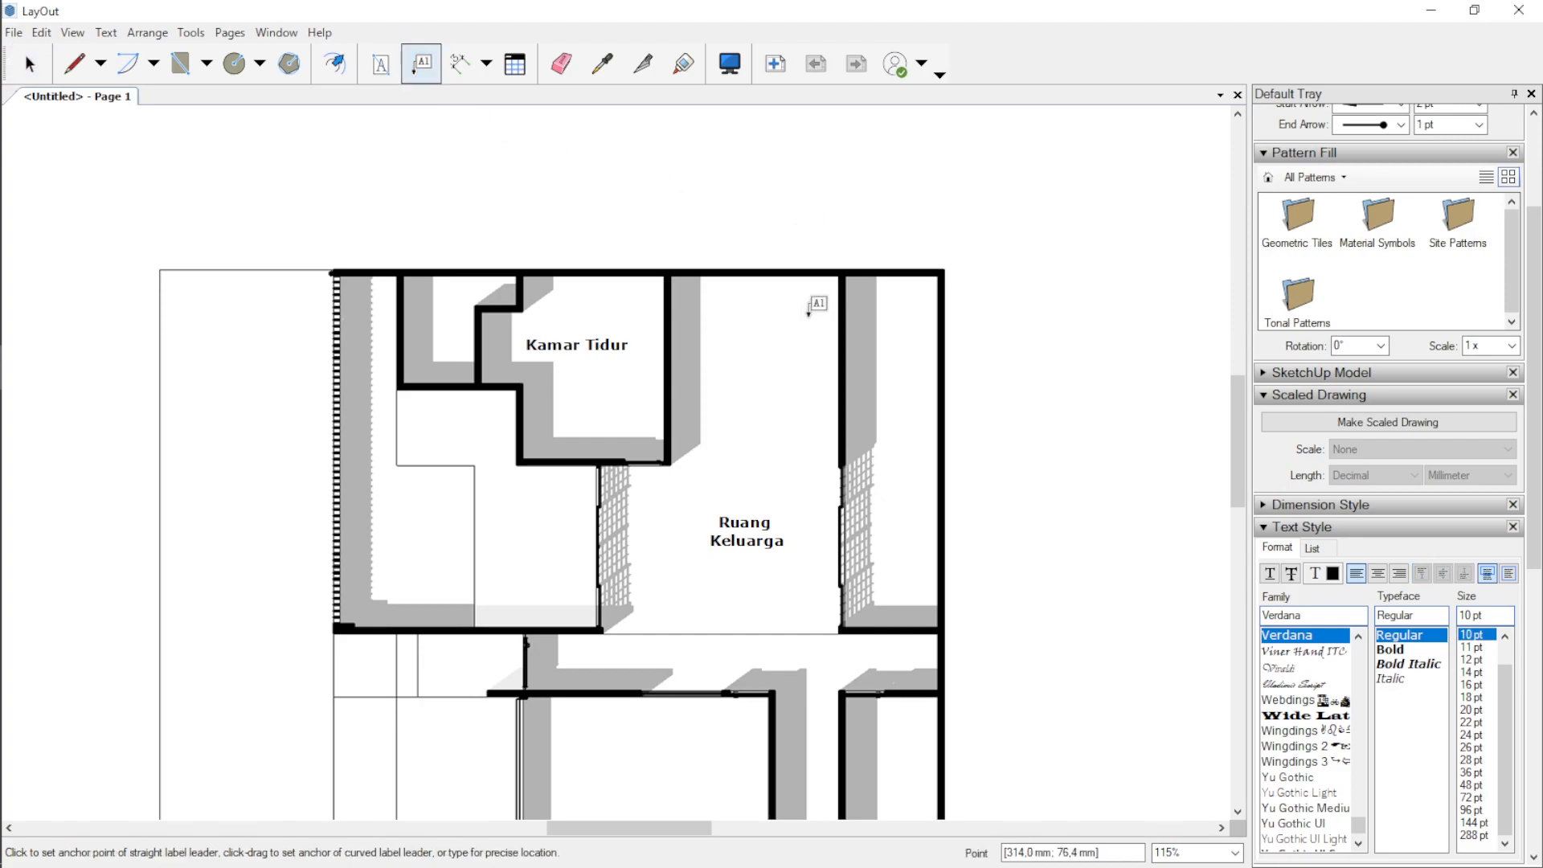
click(335, 587)
click(295, 474)
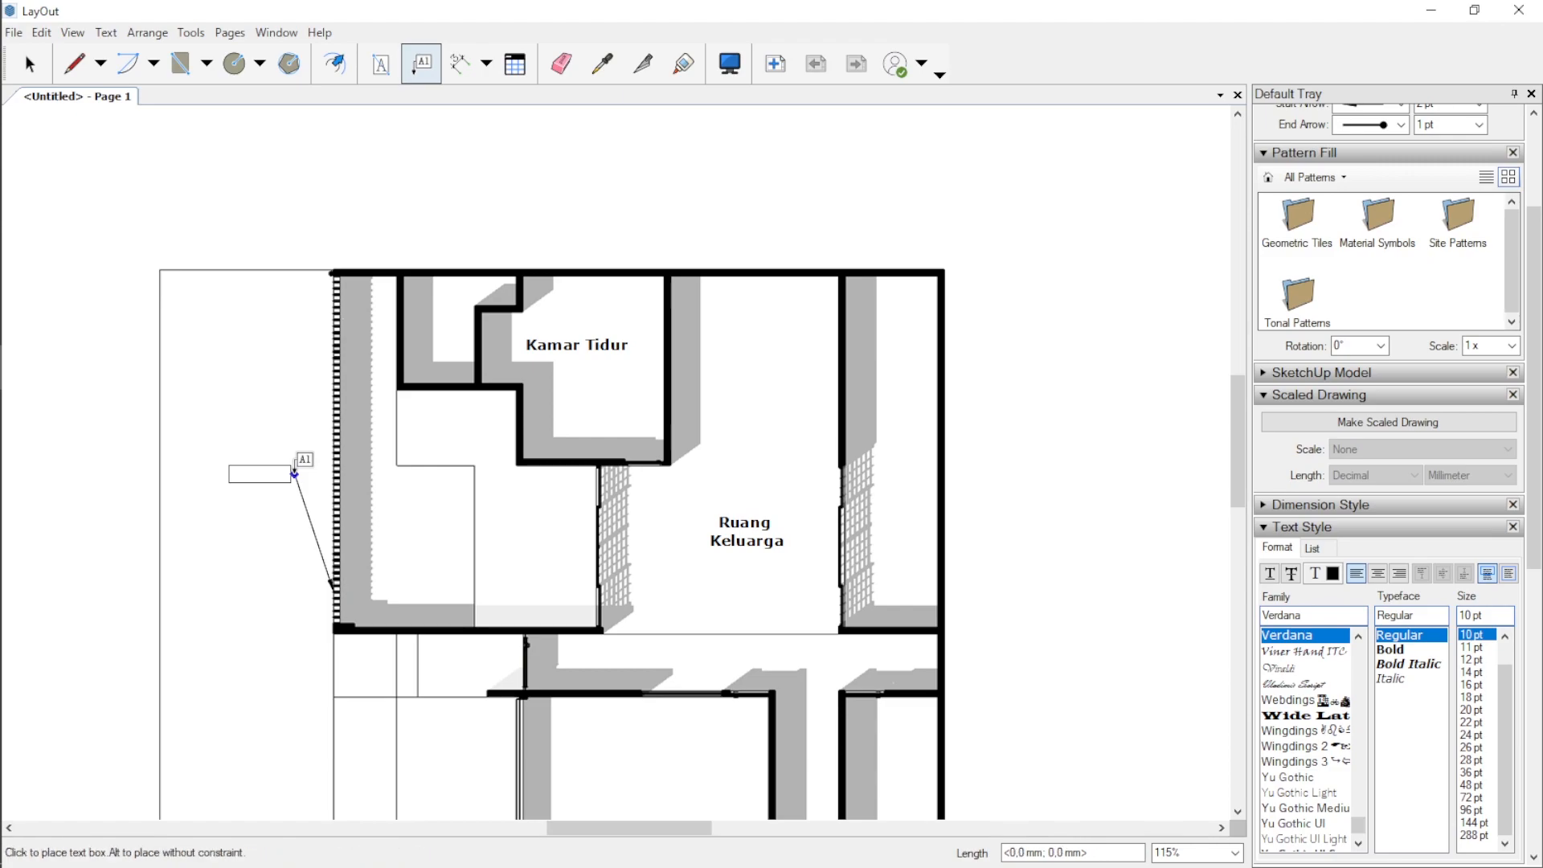
click(272, 474)
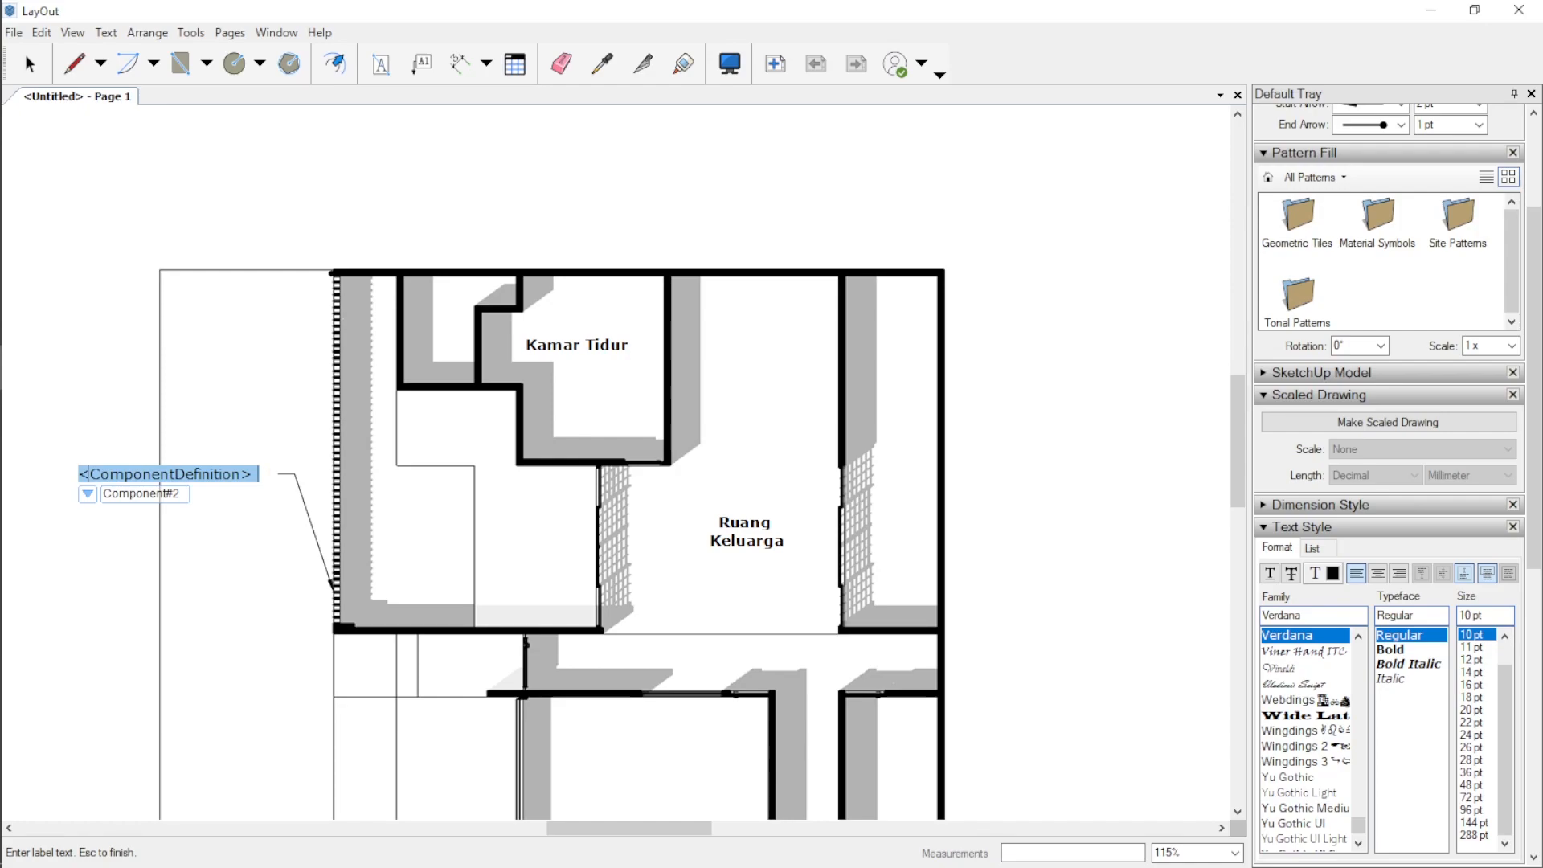
text(Bata Roster)
right_click(267, 475)
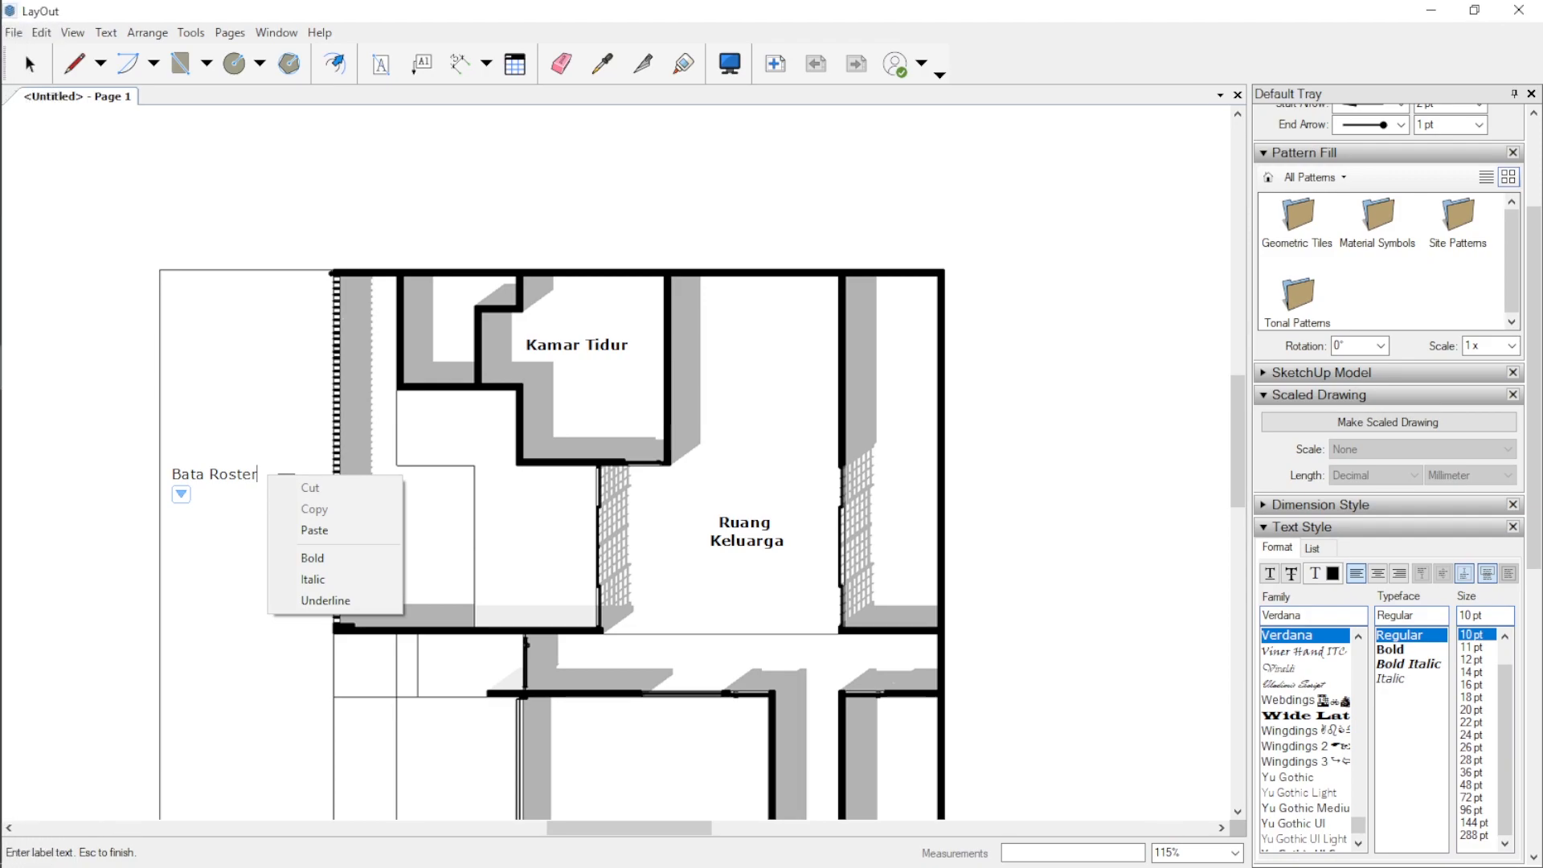
click(447, 547)
click(447, 547)
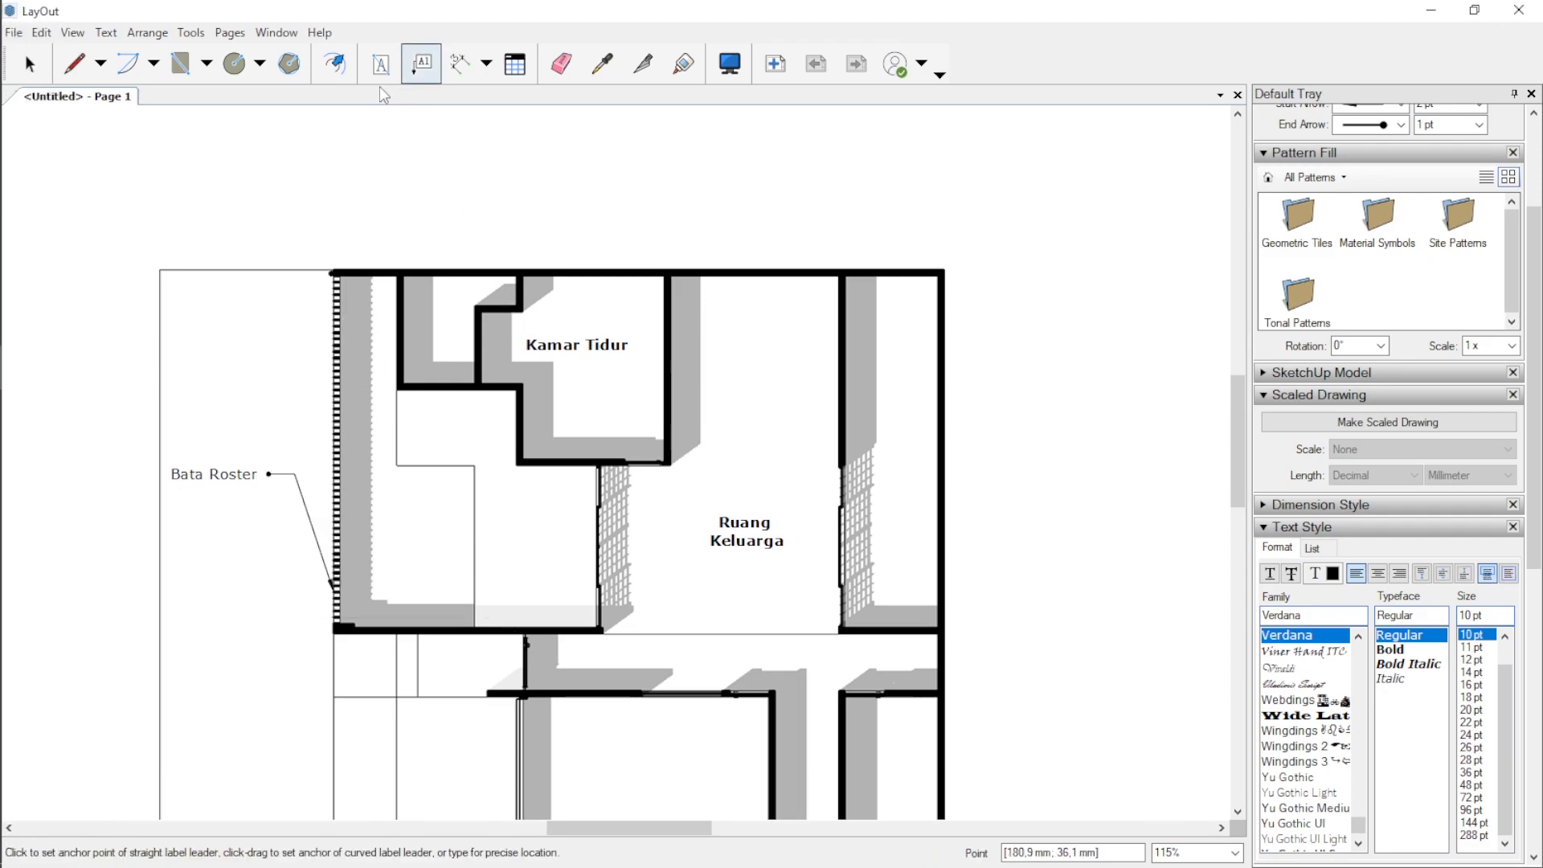
Step: Add a linear dimension above the plan's top wall across the small room beside "Kamar Tidur"
click(460, 66)
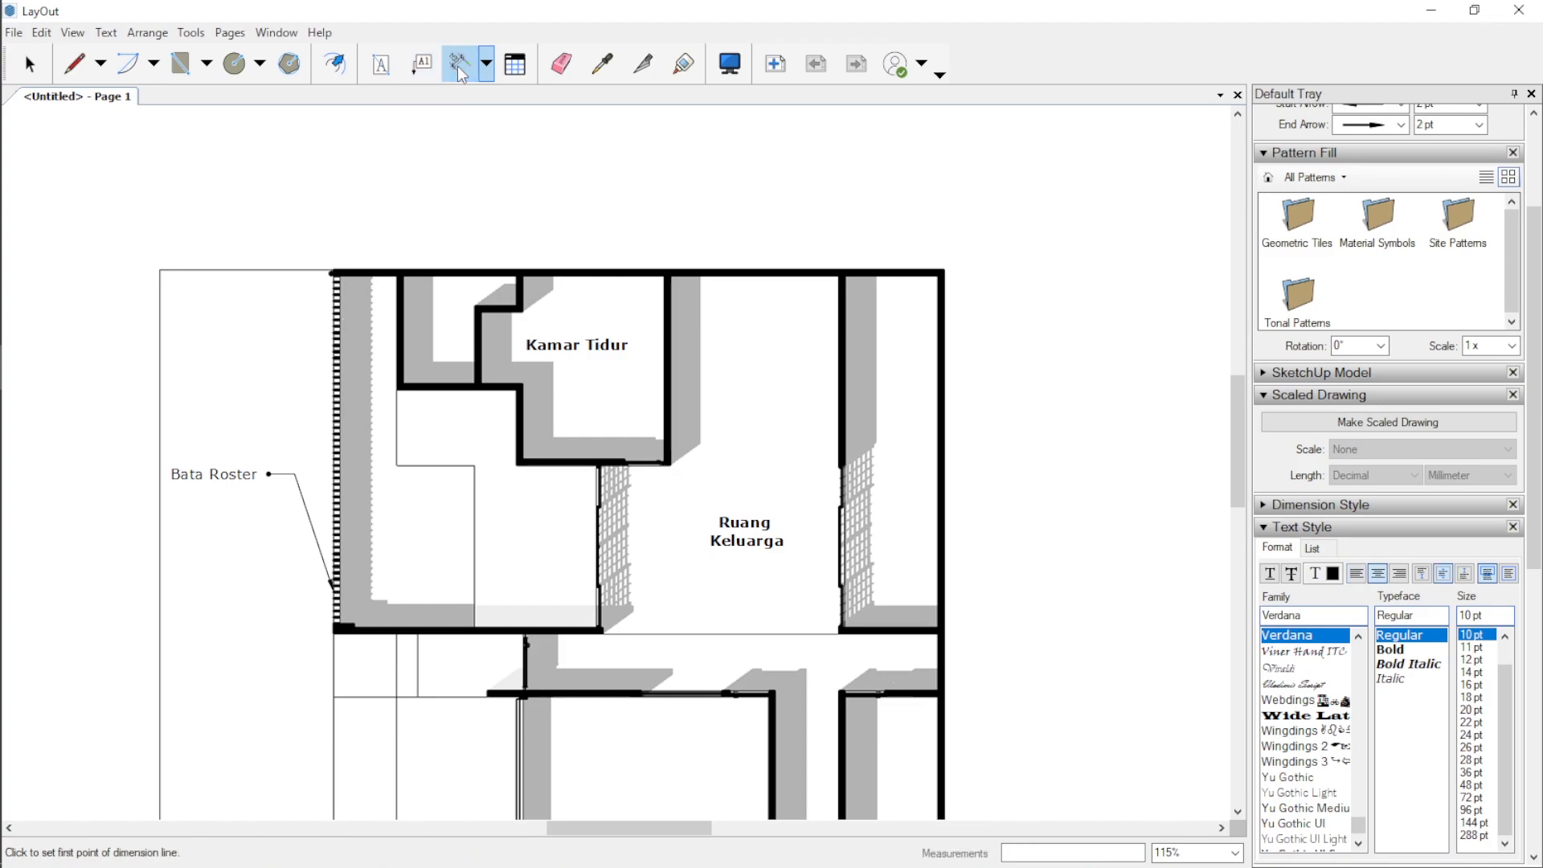
scroll(401, 251, up, 2)
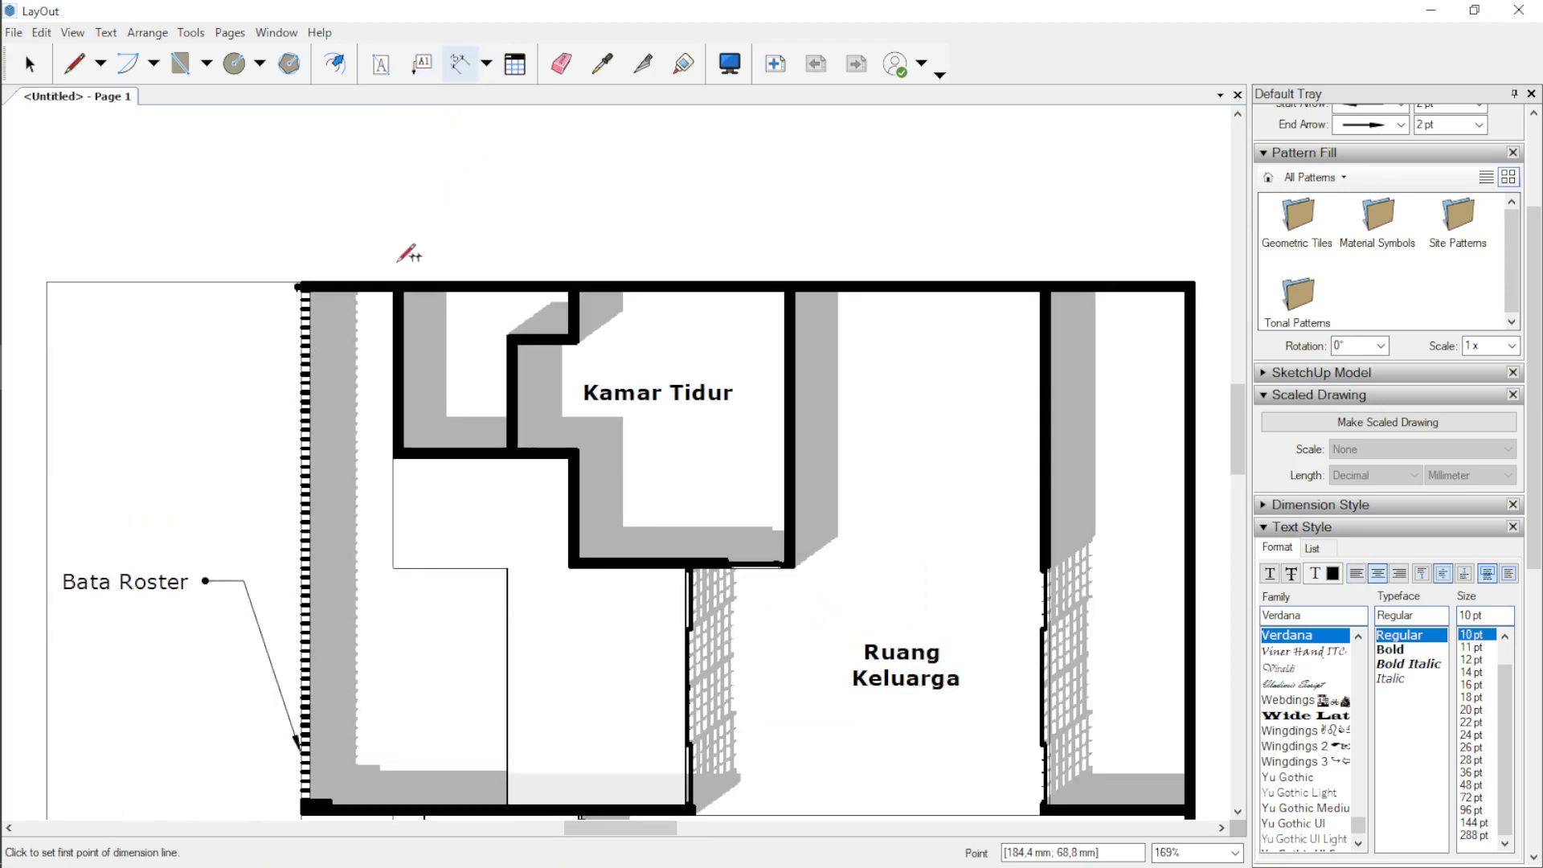
click(394, 290)
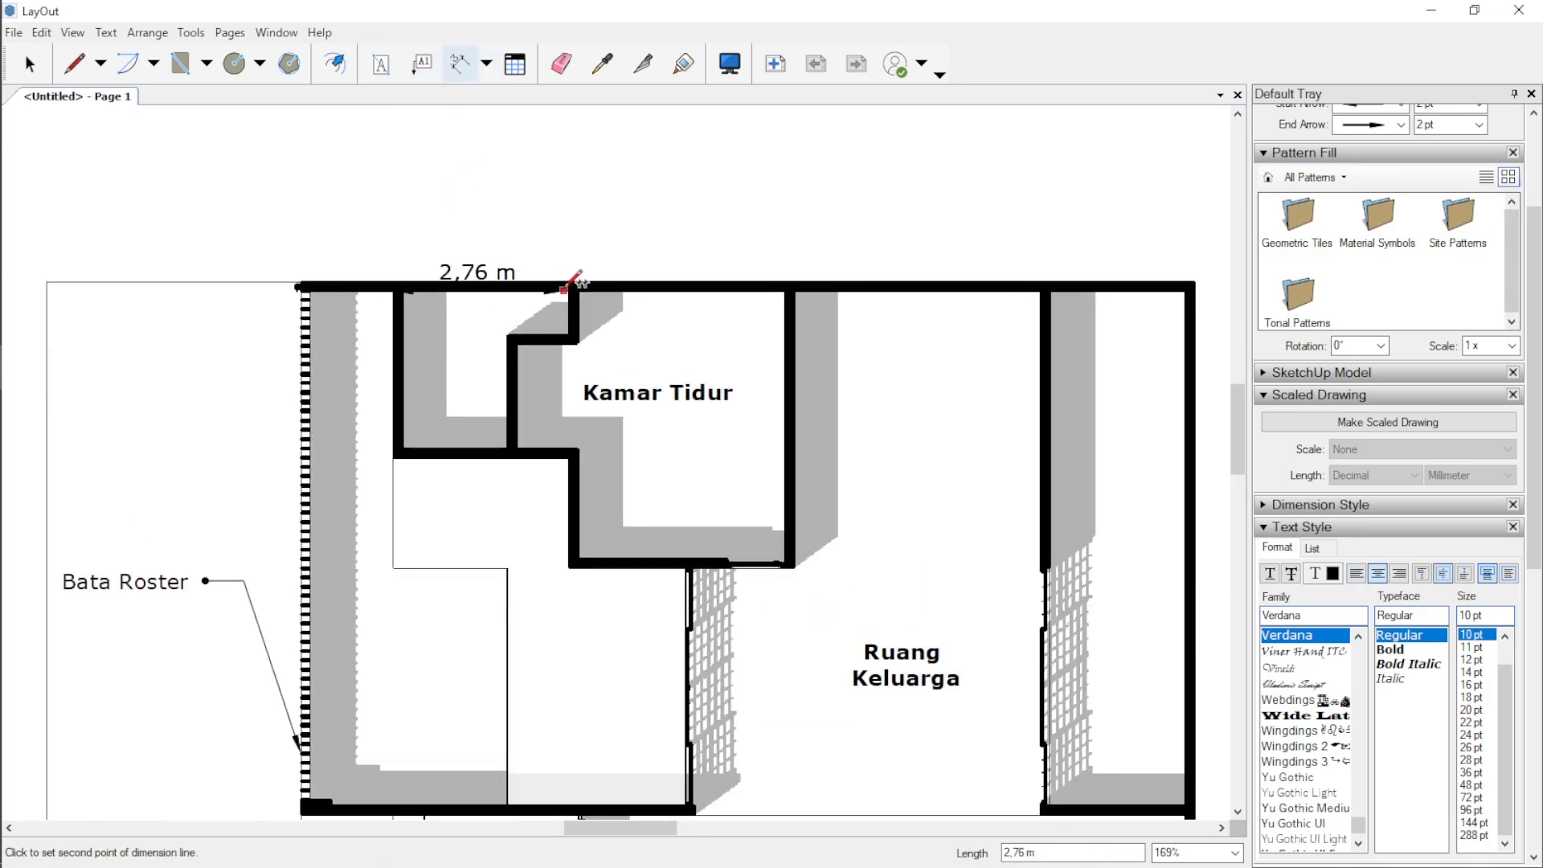
click(570, 287)
click(571, 225)
Step: Continue the dimension row above the plan with linear dimensions across "Kamar Tidur" and "Ruang Keluarga"
click(569, 287)
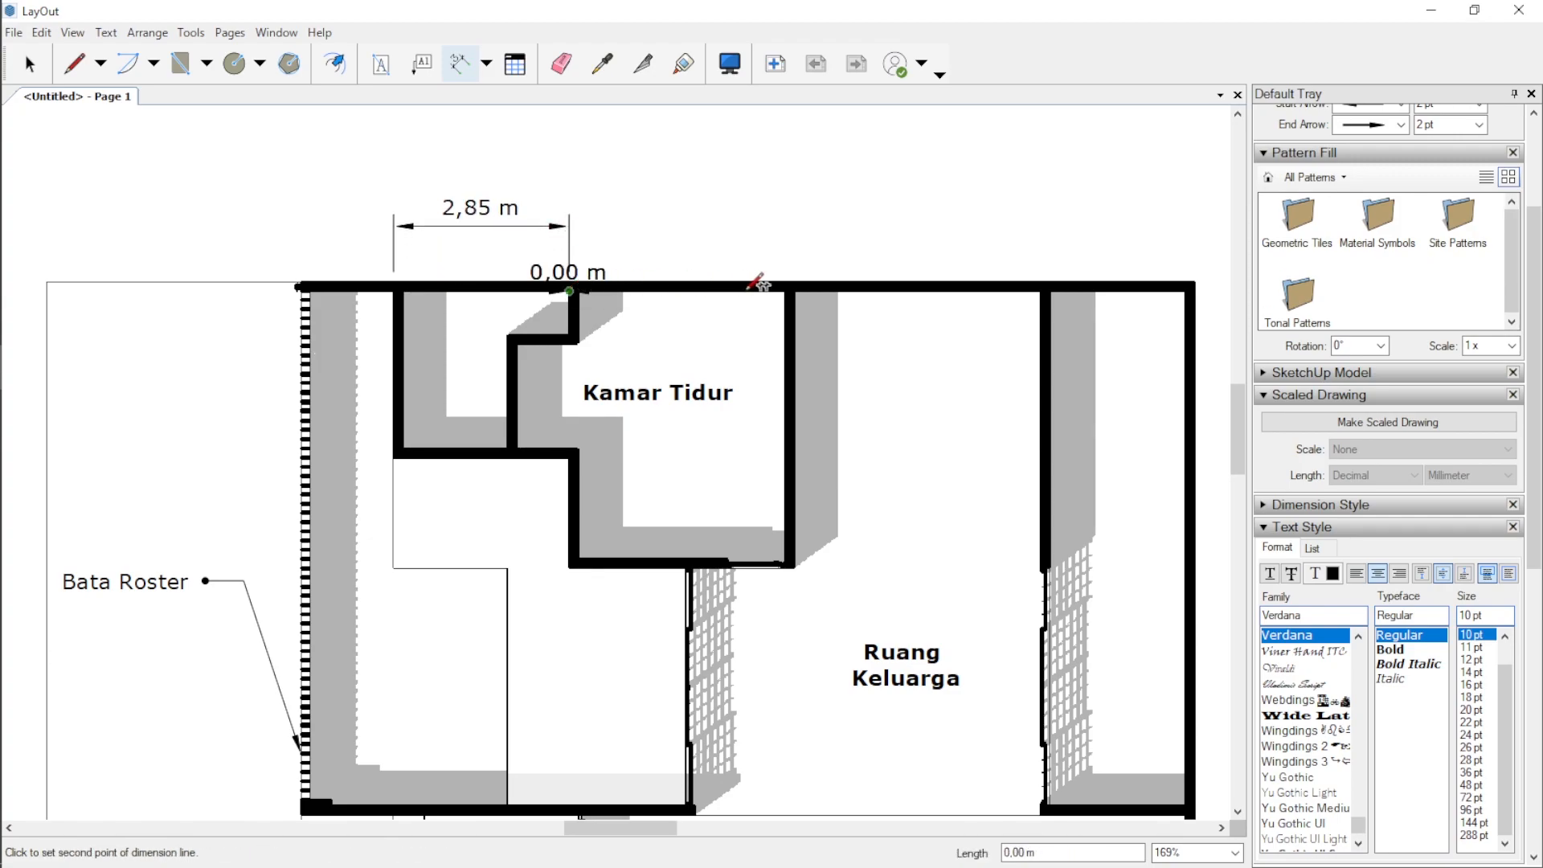
click(786, 288)
click(683, 225)
click(786, 288)
click(1041, 287)
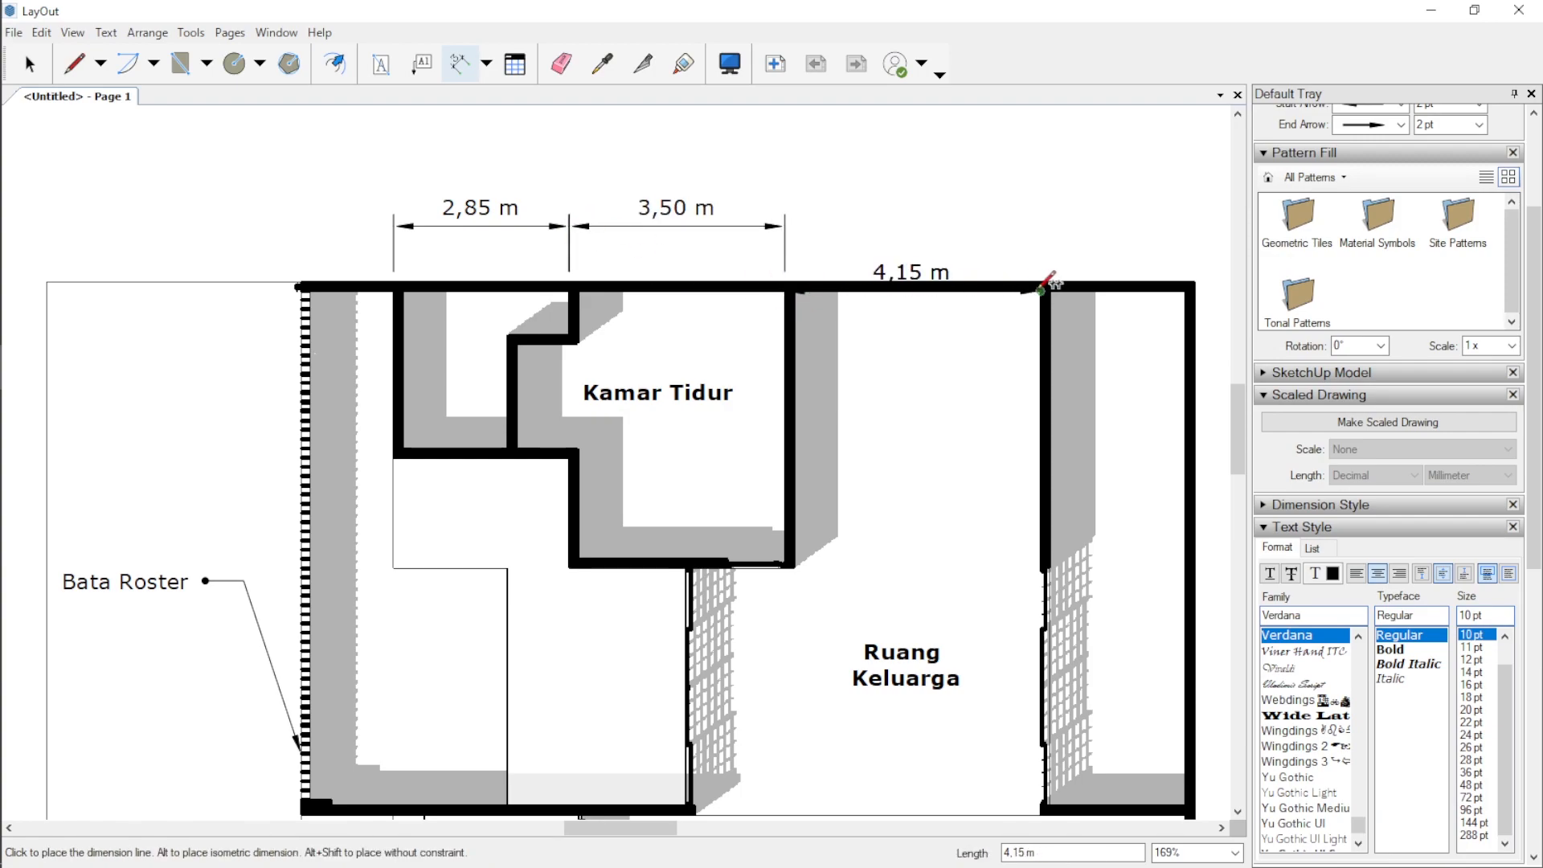
click(796, 224)
scroll(446, 222, down, 5)
key(space)
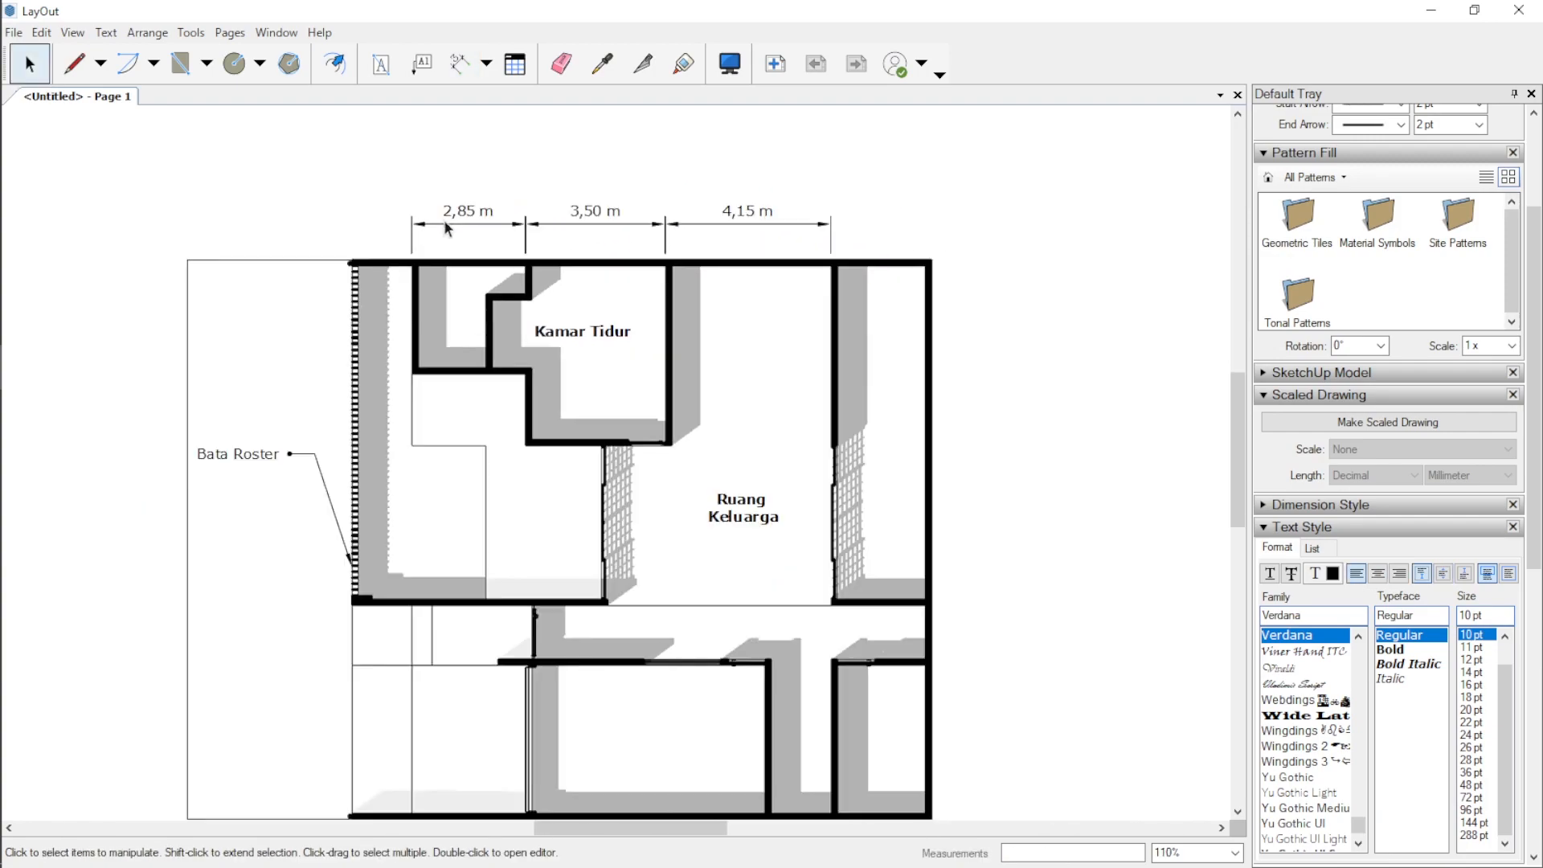
click(462, 221)
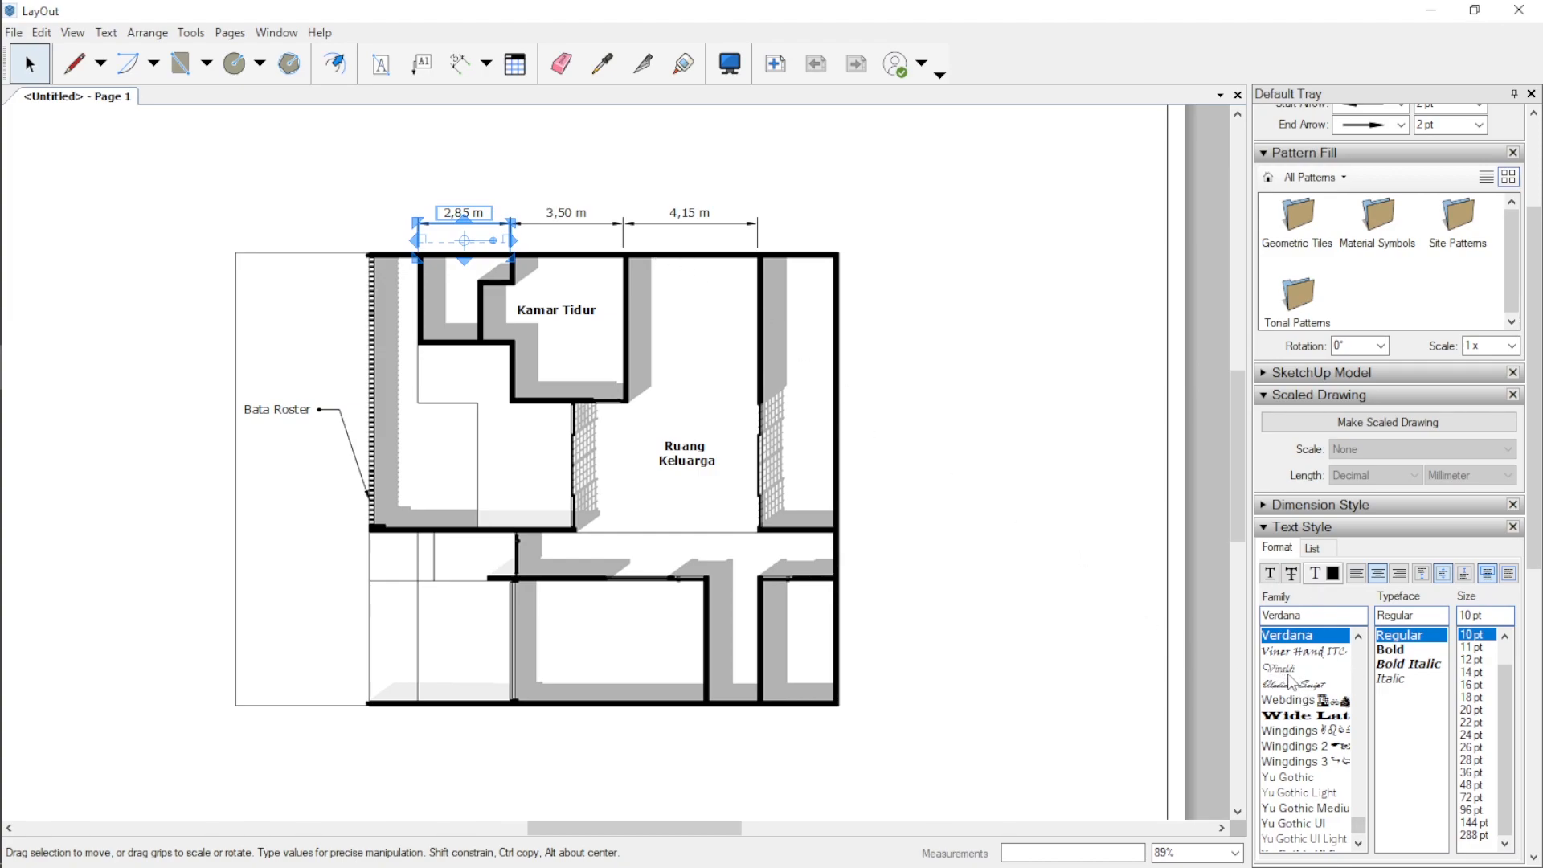
click(975, 426)
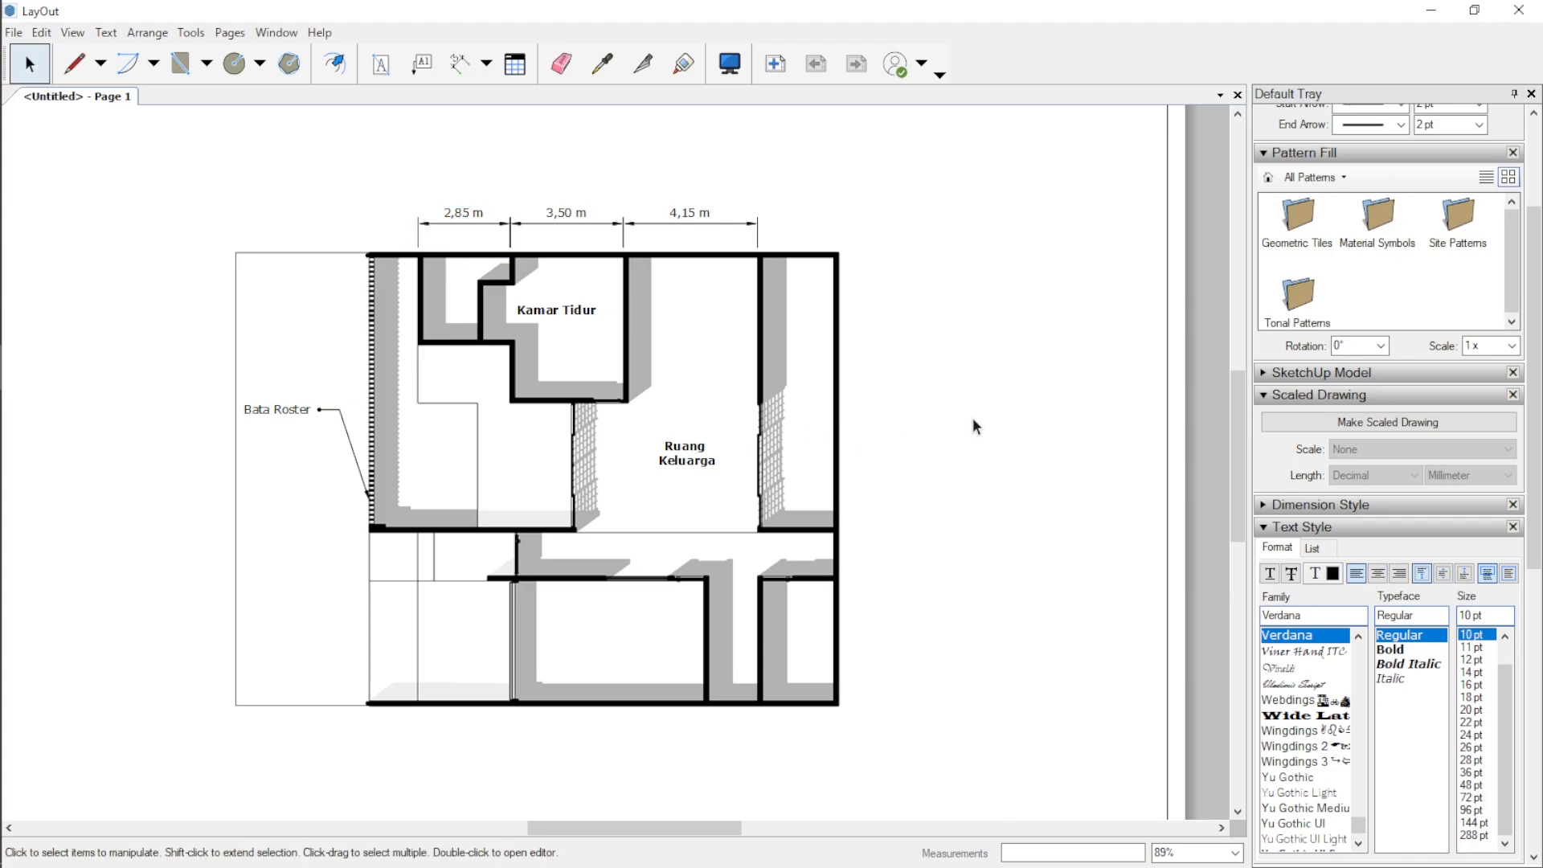
scroll(699, 431, down, 3)
scroll(740, 420, up, 3)
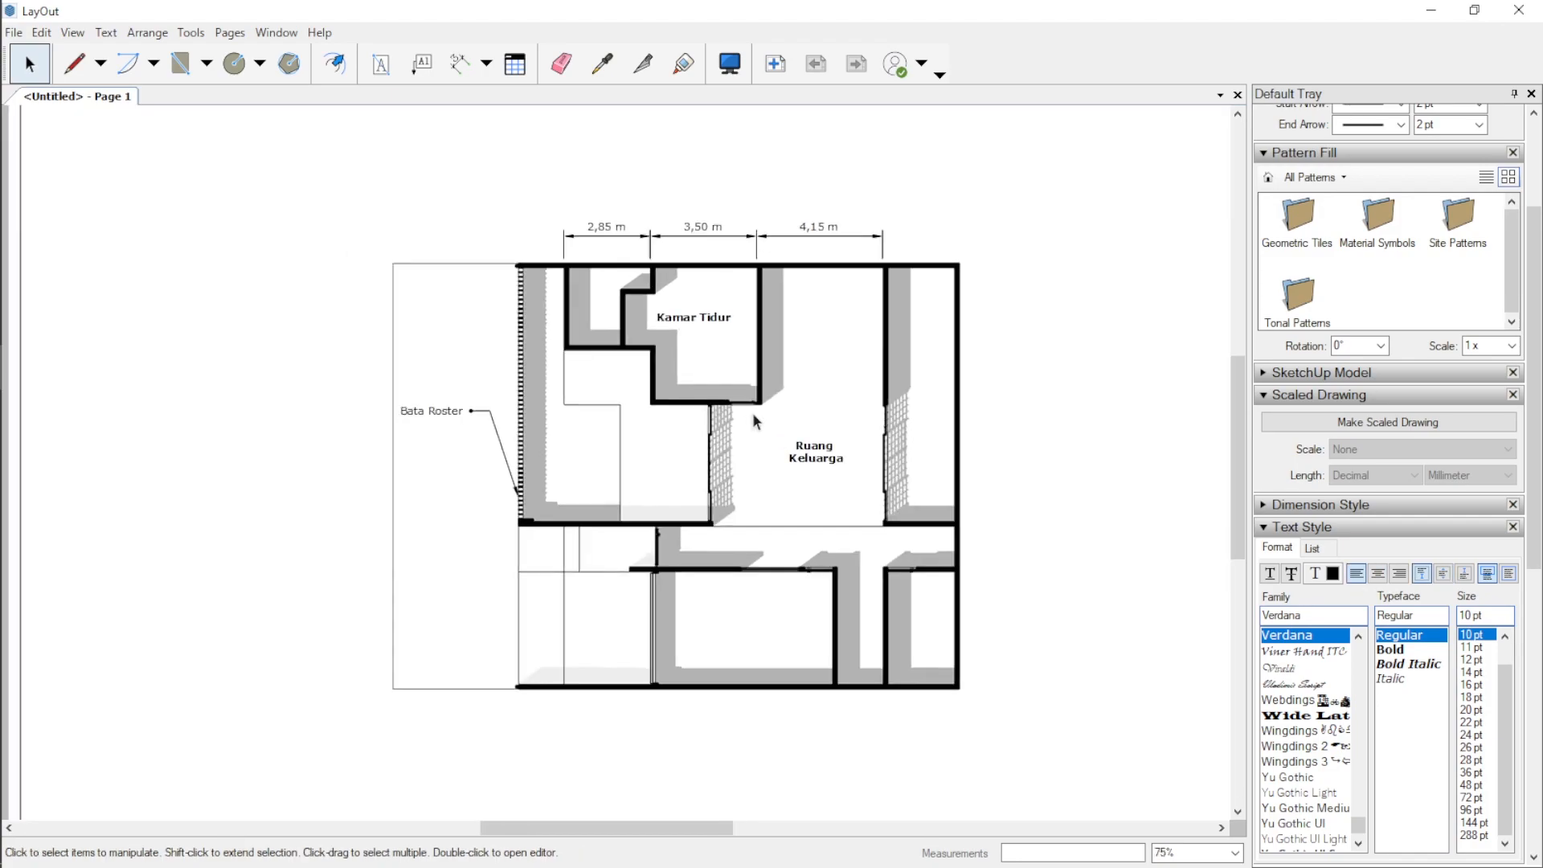
scroll(889, 407, up, 1)
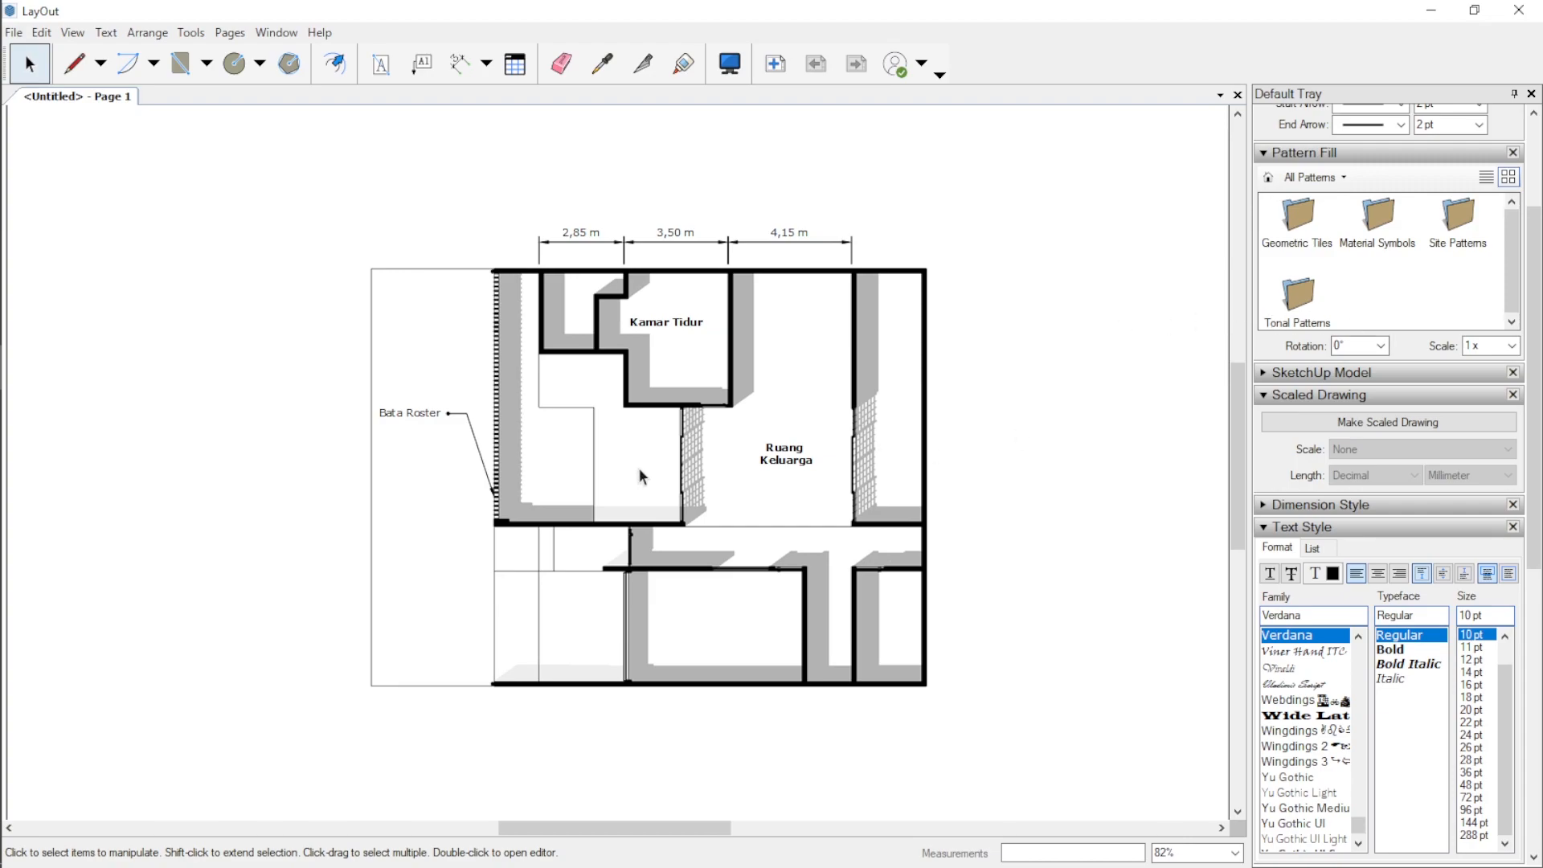
Step: Set the shape pattern fill to the Lawn Yellow Mown design from the Site Patterns collection
scroll(1334, 404, up, 3)
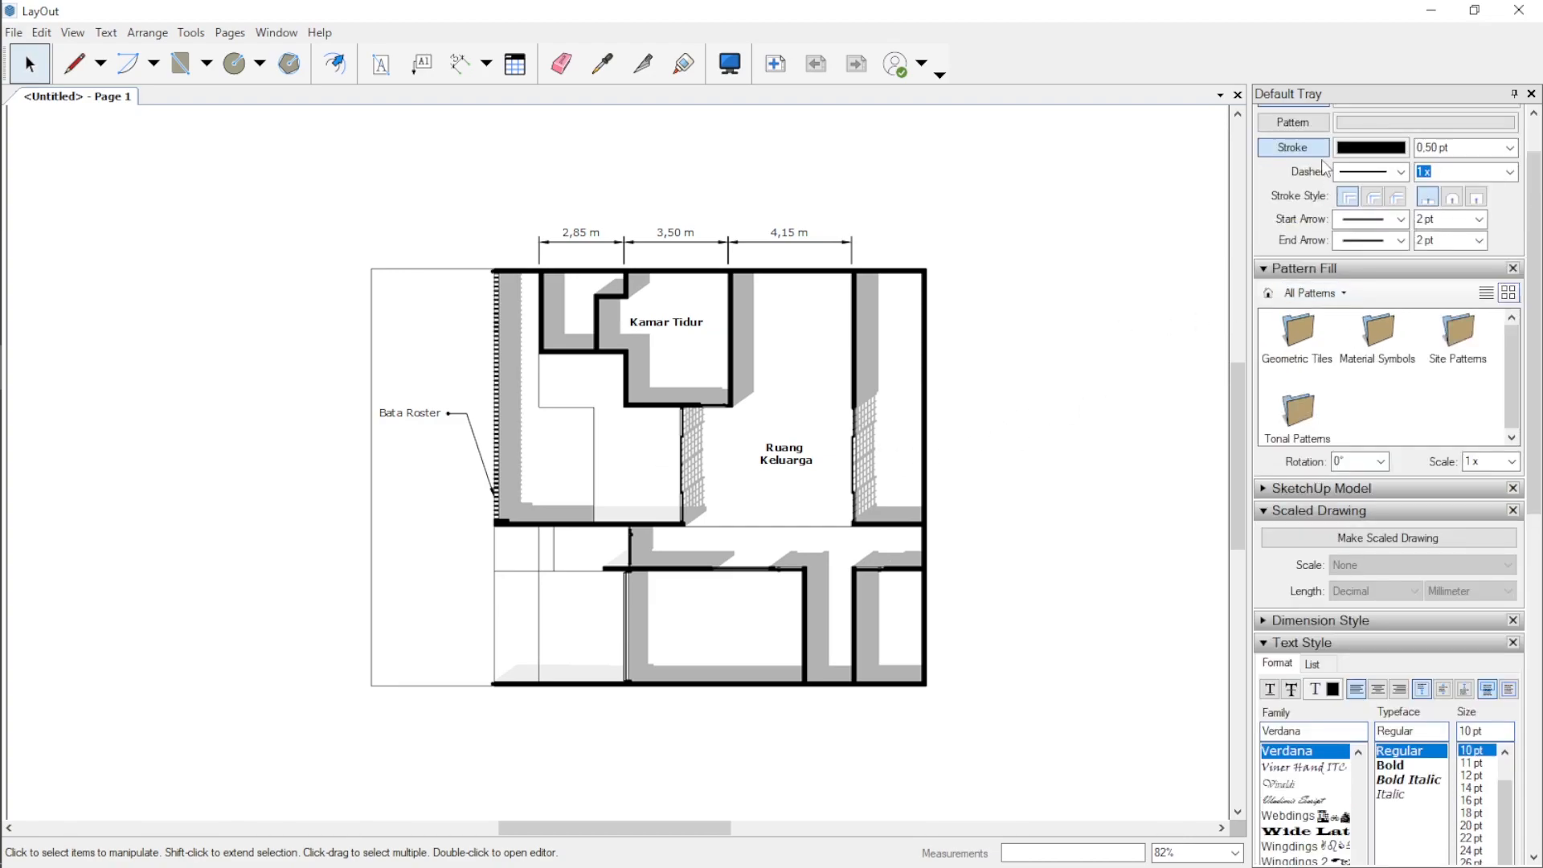
scroll(1324, 168, up, 2)
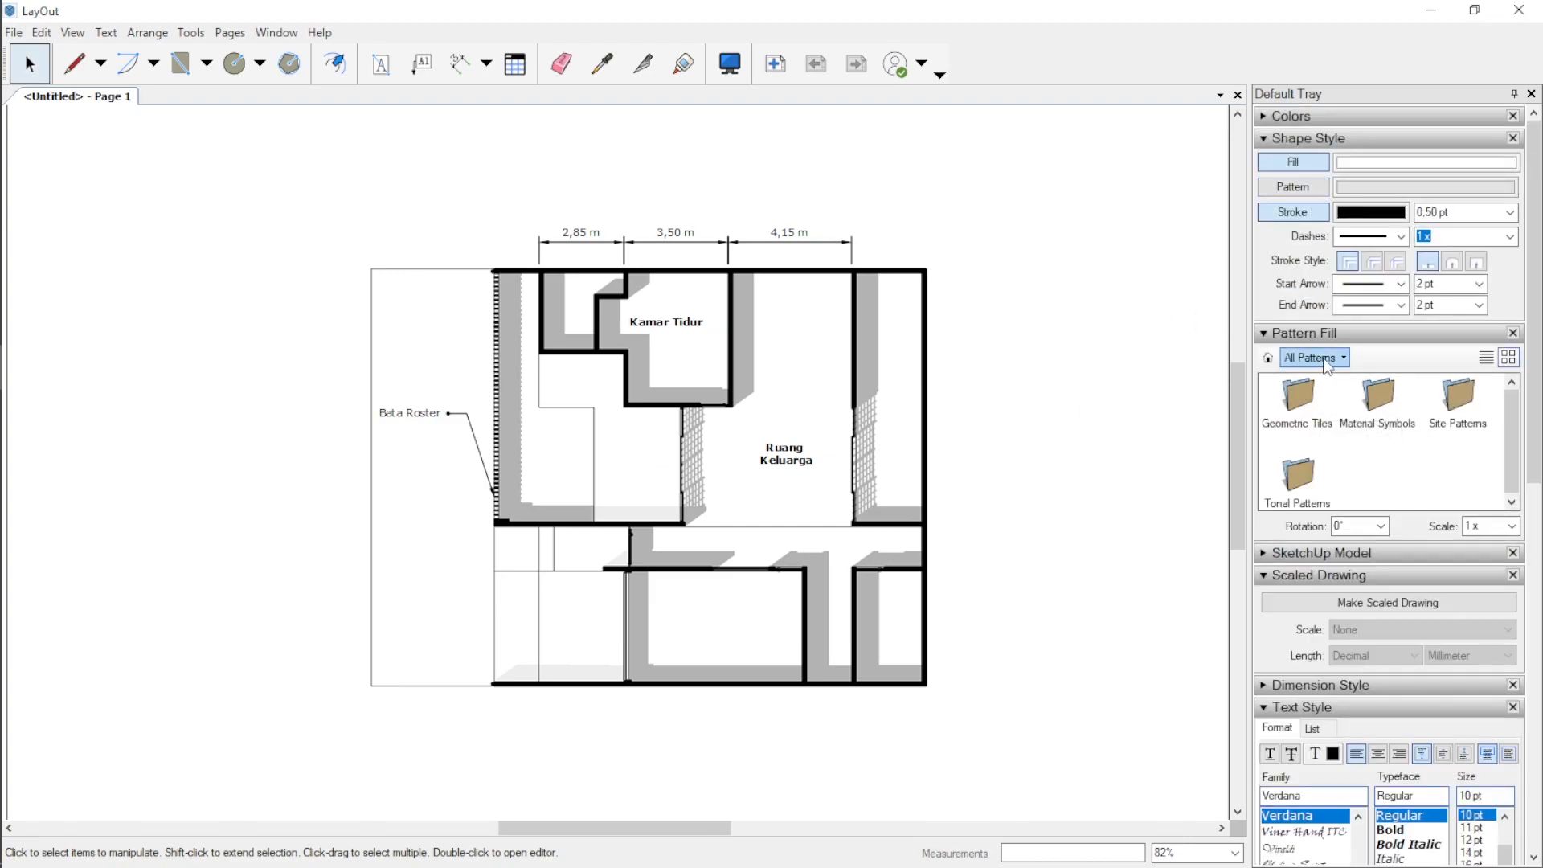
click(1471, 409)
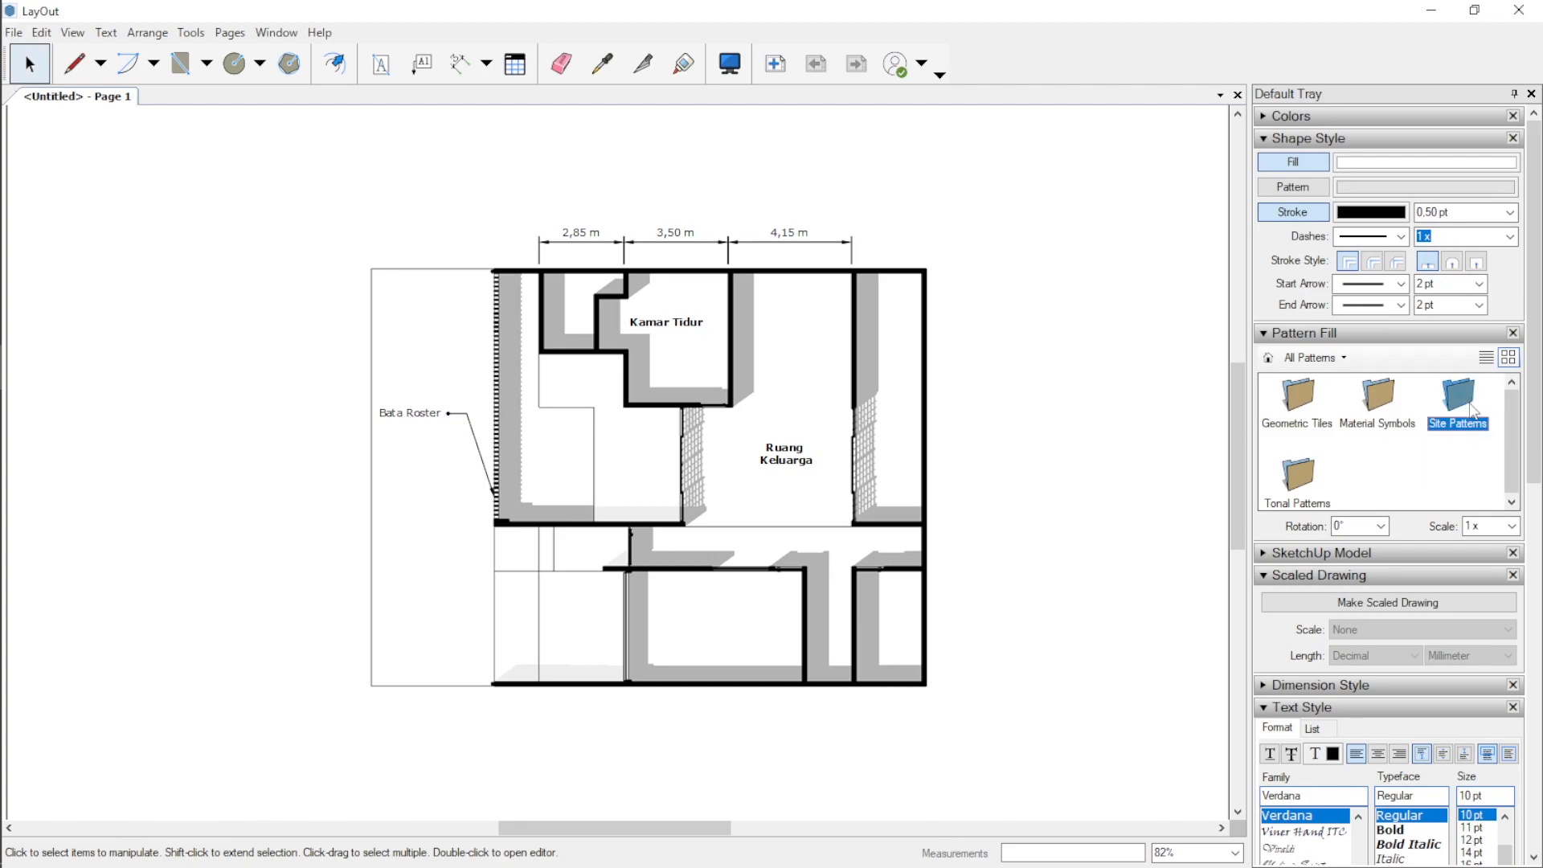
double_click(1436, 434)
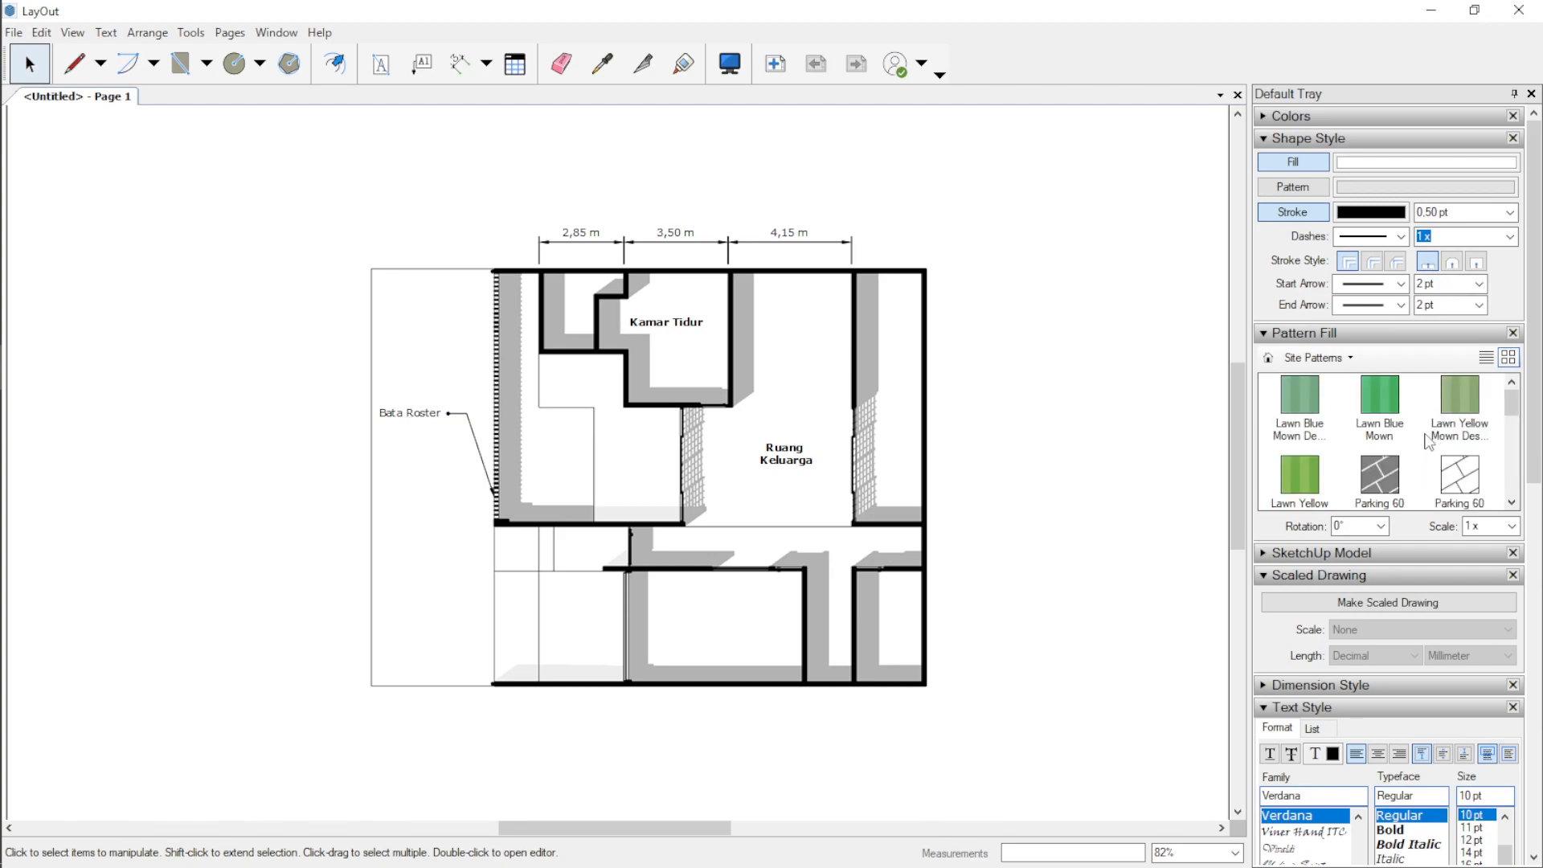
click(1465, 407)
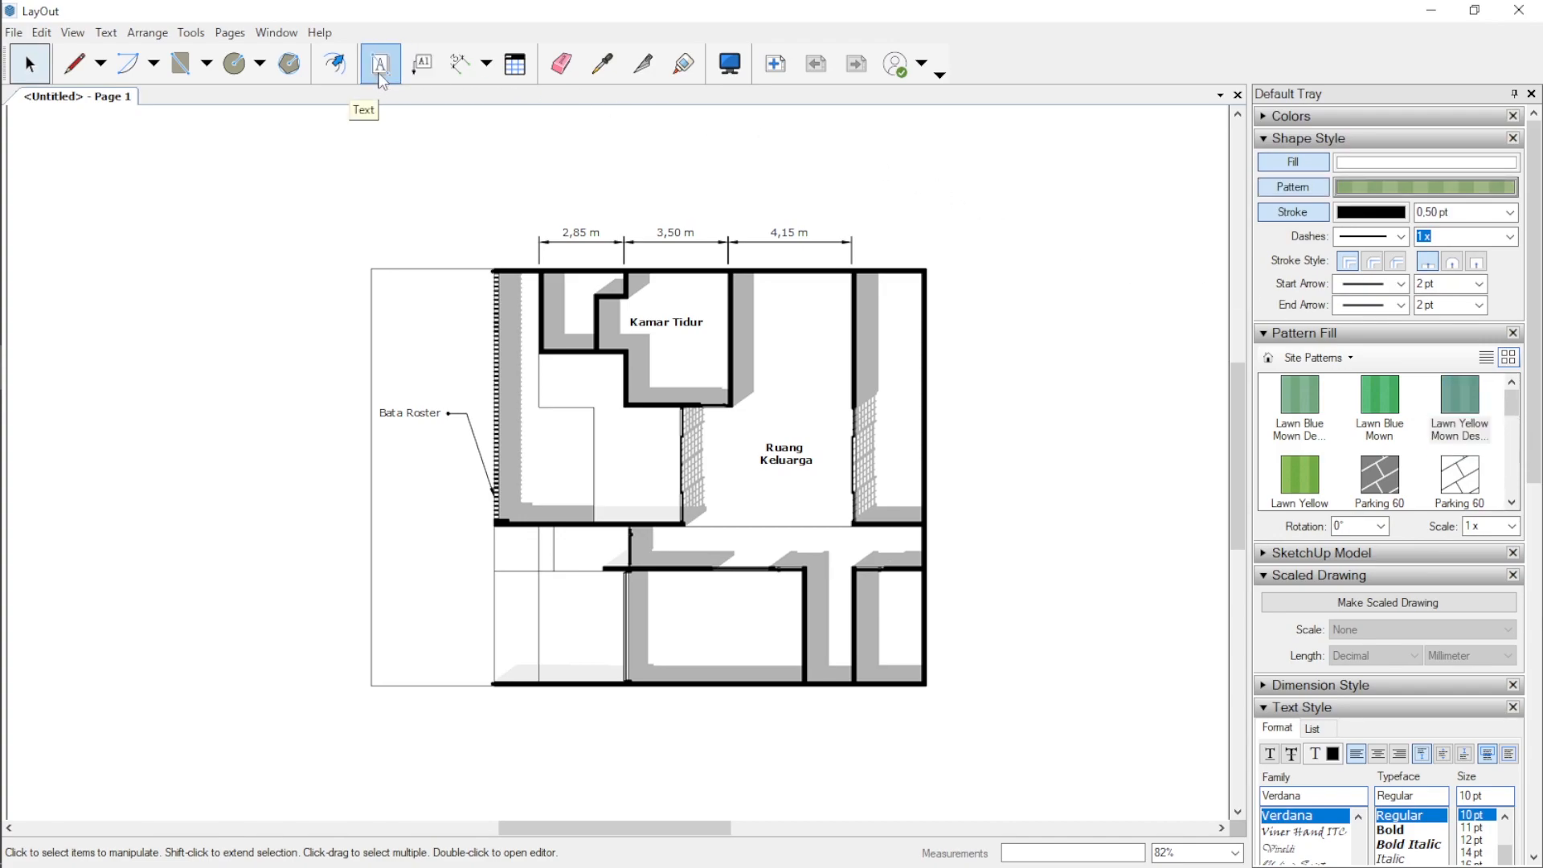
Step: Draw a pattern-filled rectangle over the narrow strip right of "Ruang Keluarga", from the top wall to the lower wall
click(178, 68)
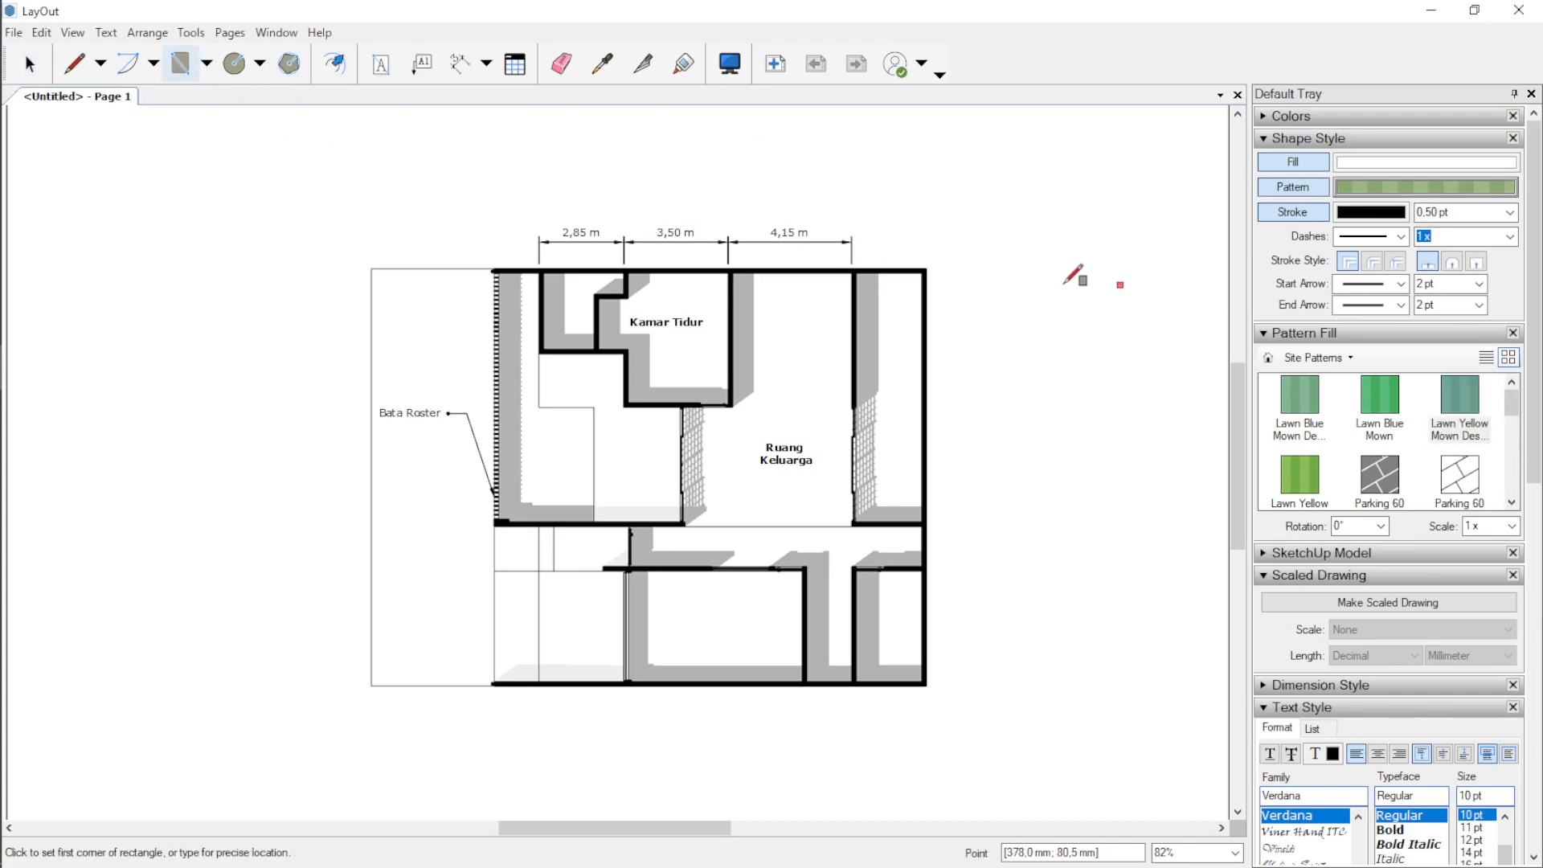
scroll(1033, 286, up, 2)
click(819, 271)
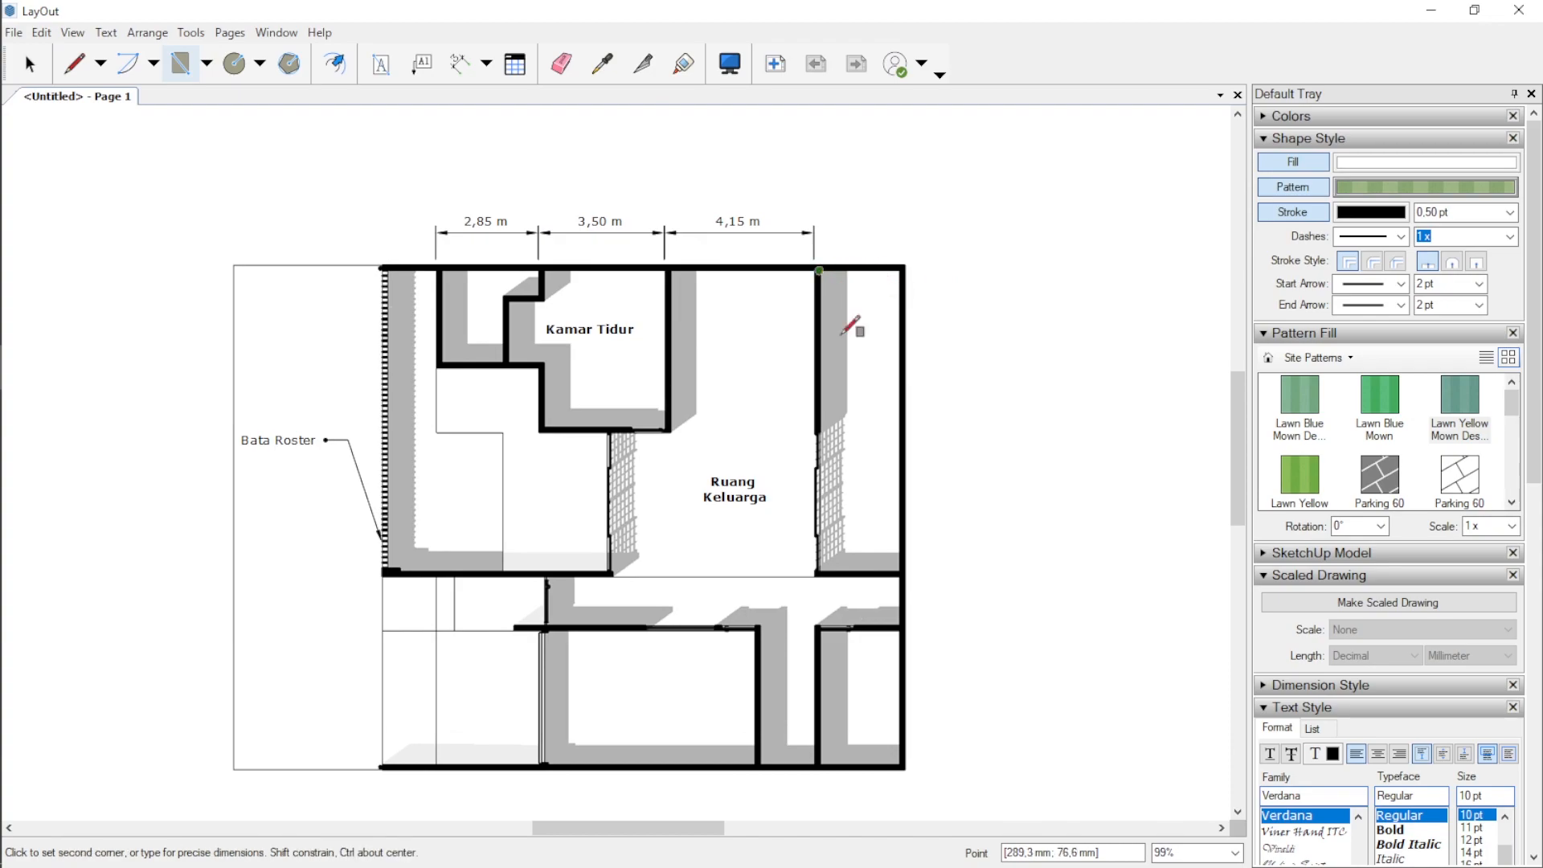
click(900, 572)
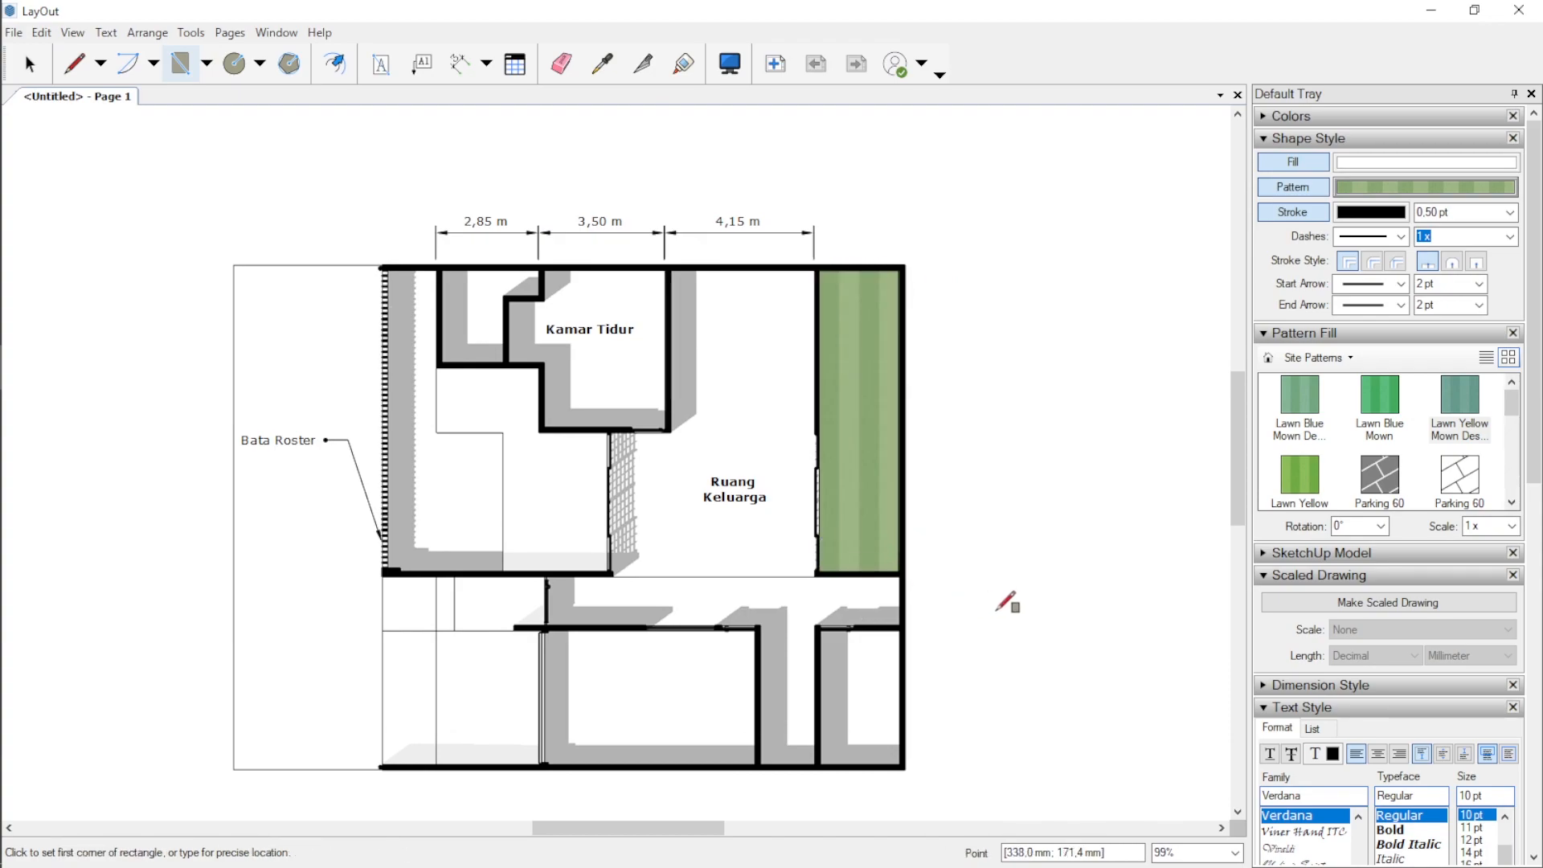
key(space)
Step: Delete the lawn-patterned rectangle covering the narrow strip on the plan's right side
click(862, 399)
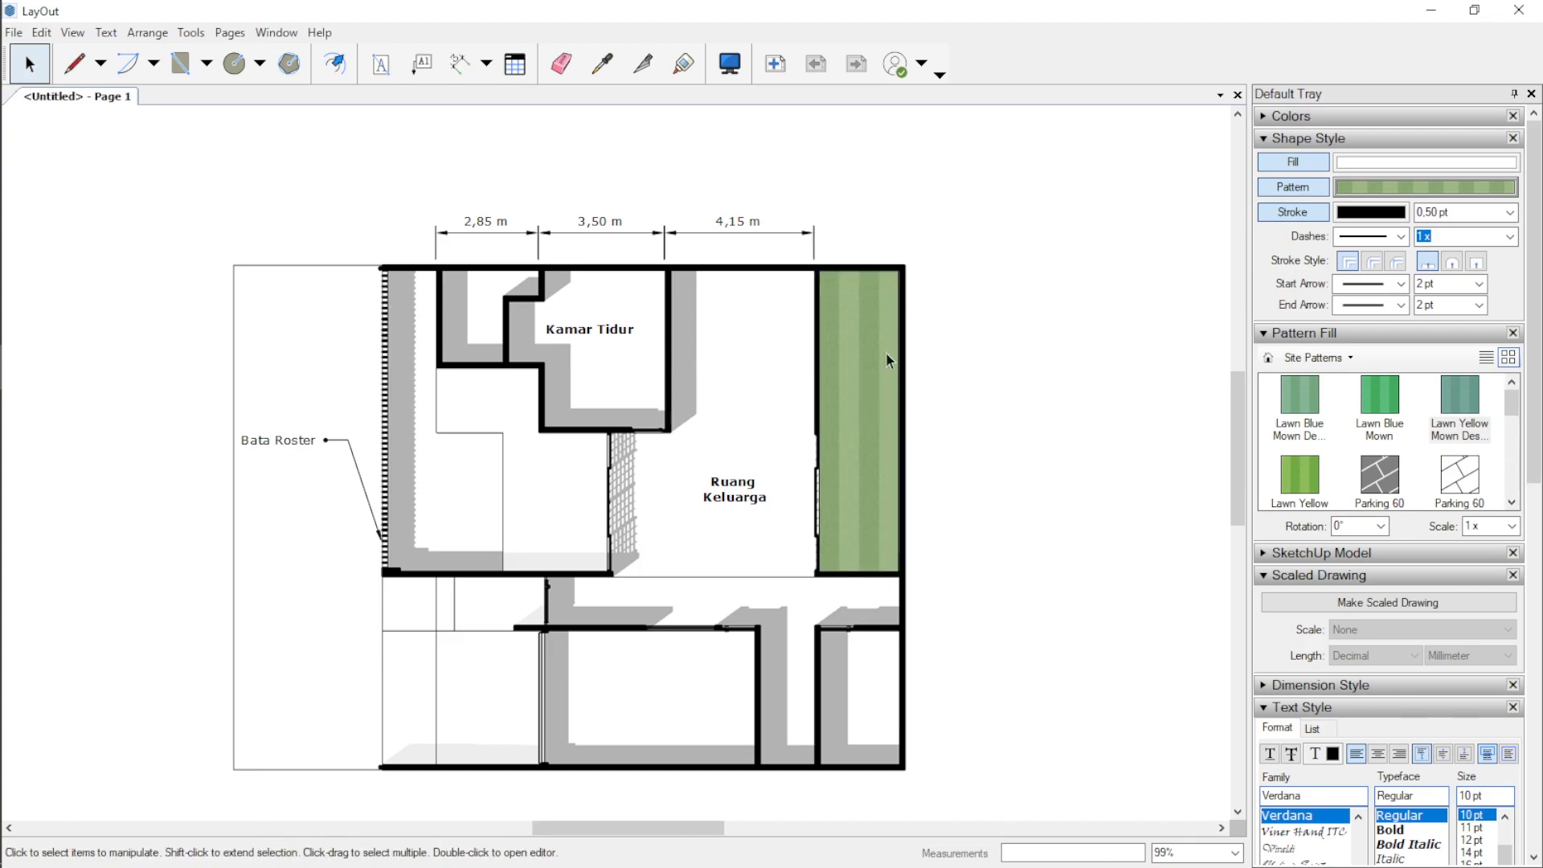
key(Delete)
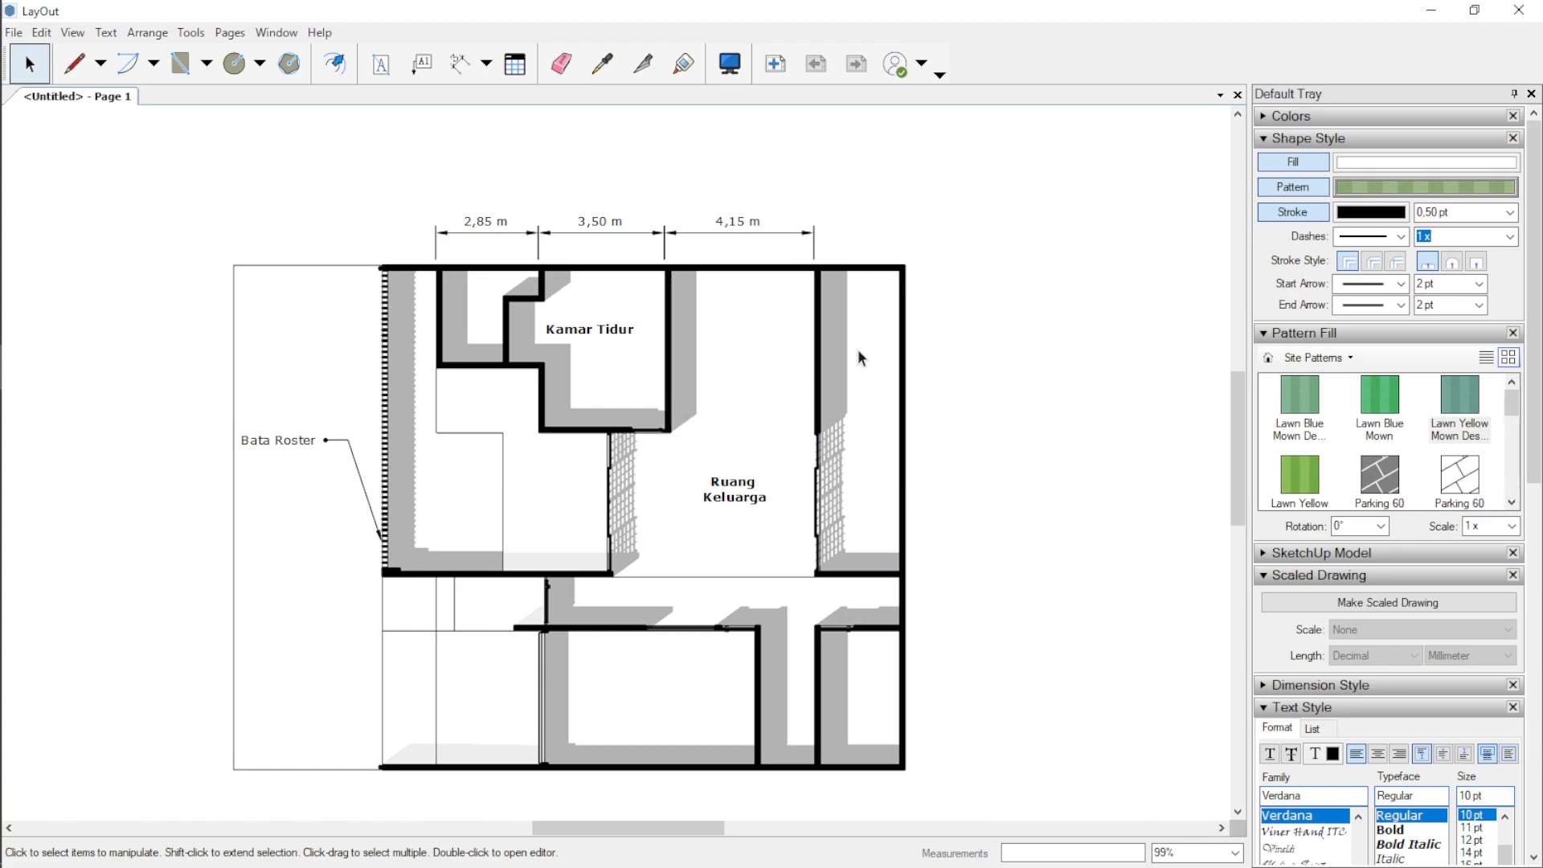
scroll(718, 304, down, 2)
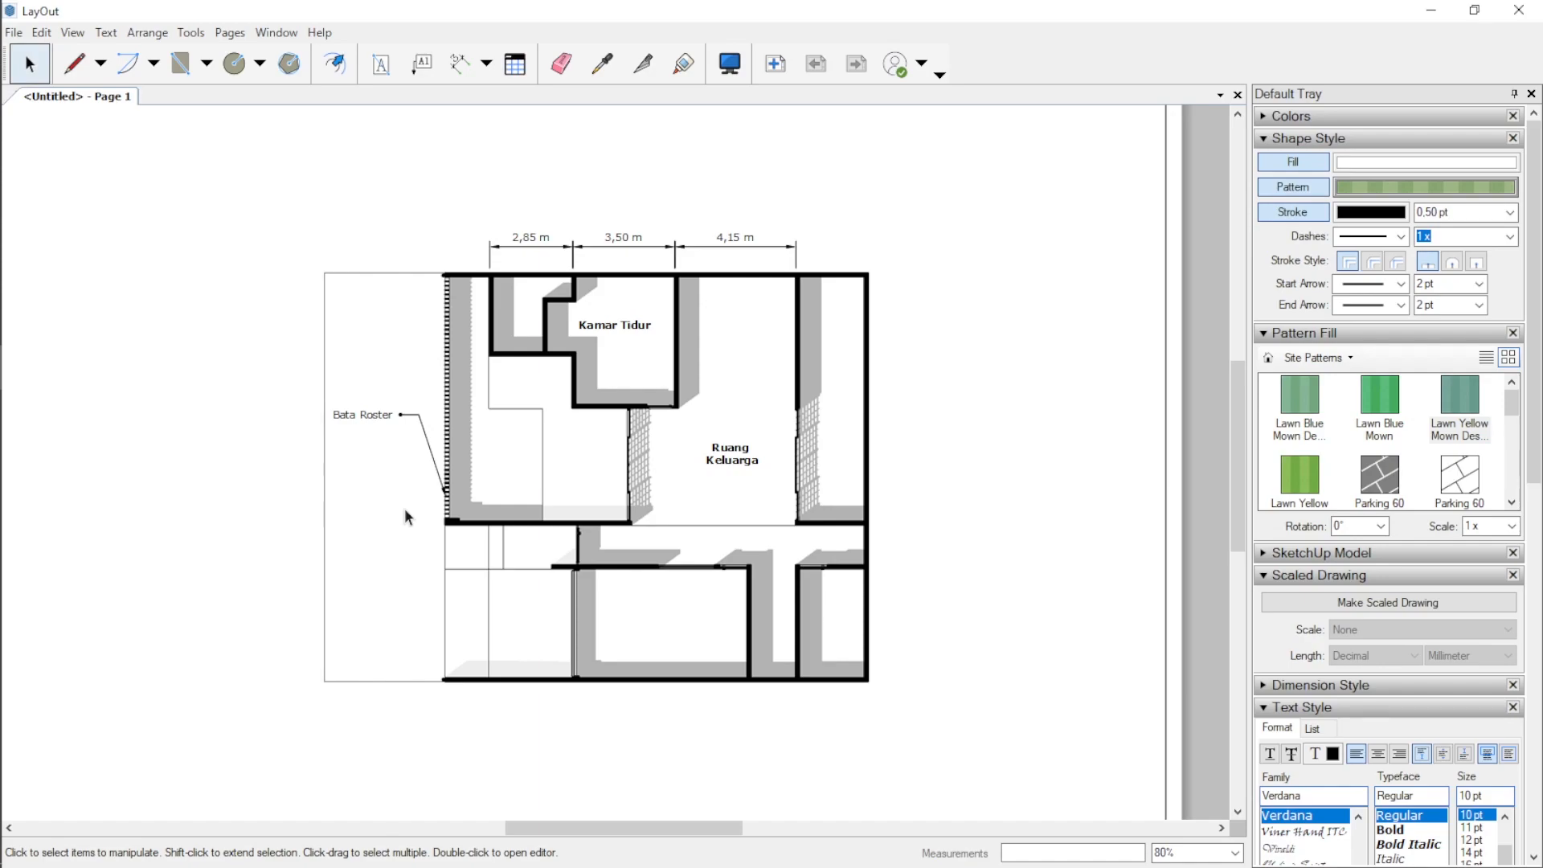
Step: Switch to SketchUp and select the floor face of the narrow outer strip inside the floor plan group
mouse_move(35, 373)
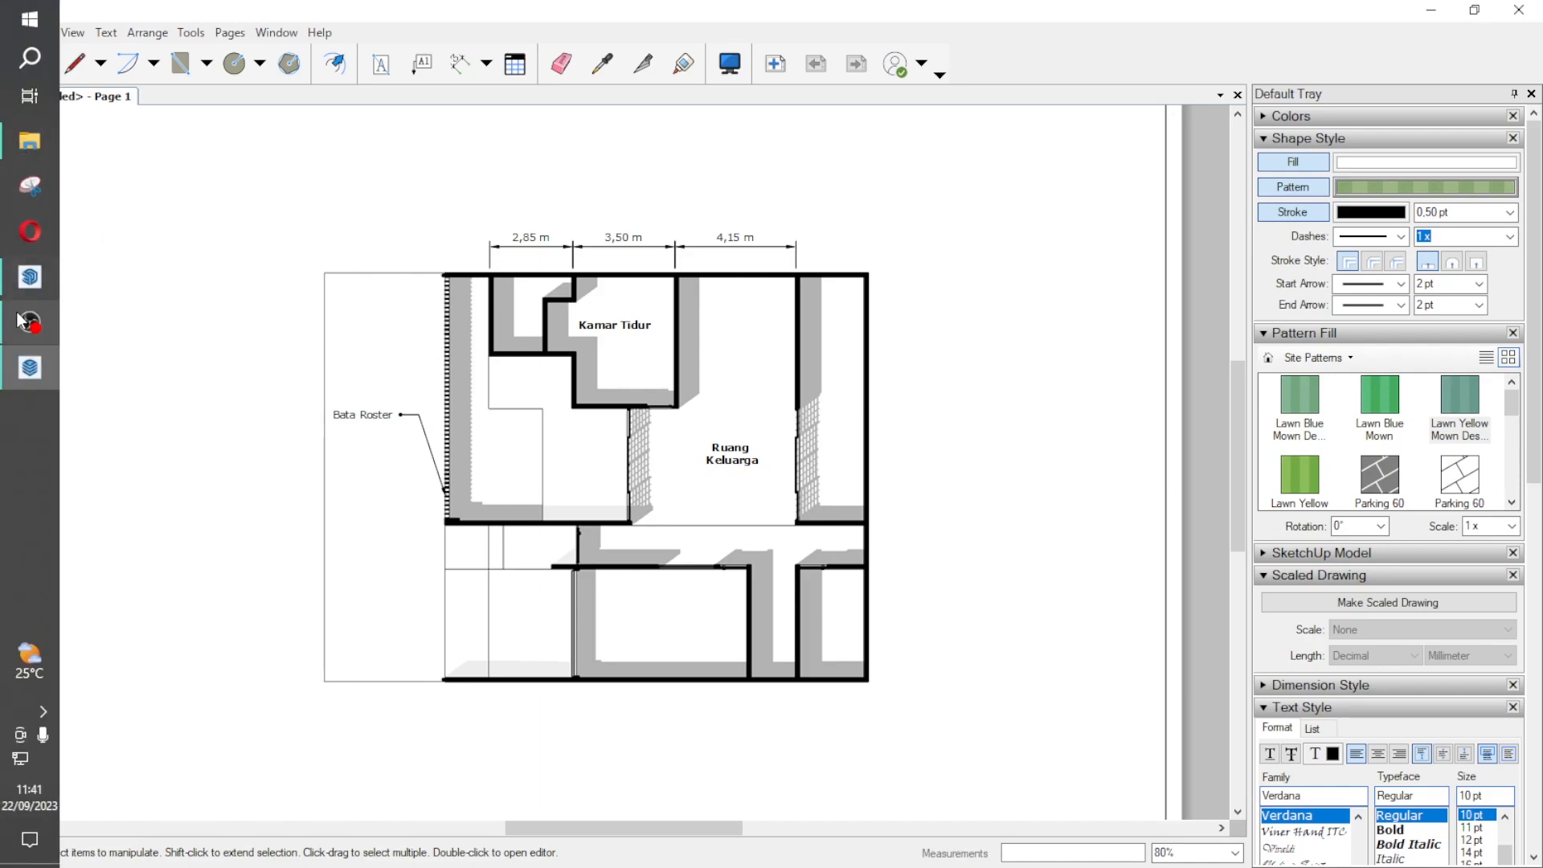
click(30, 277)
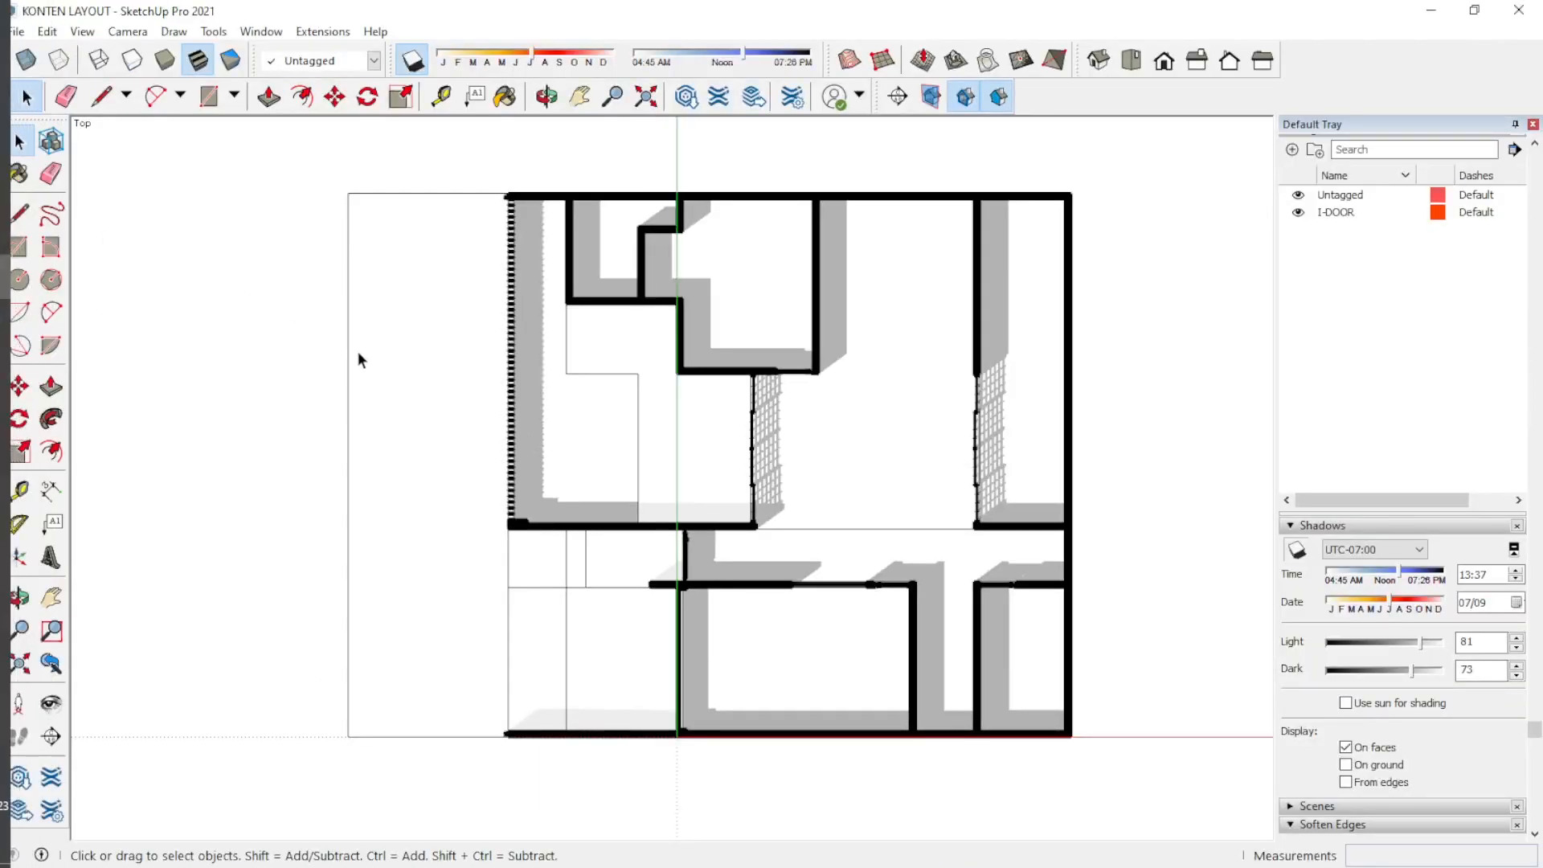
middle_drag(362, 364, 708, 402)
scroll(680, 425, up, 3)
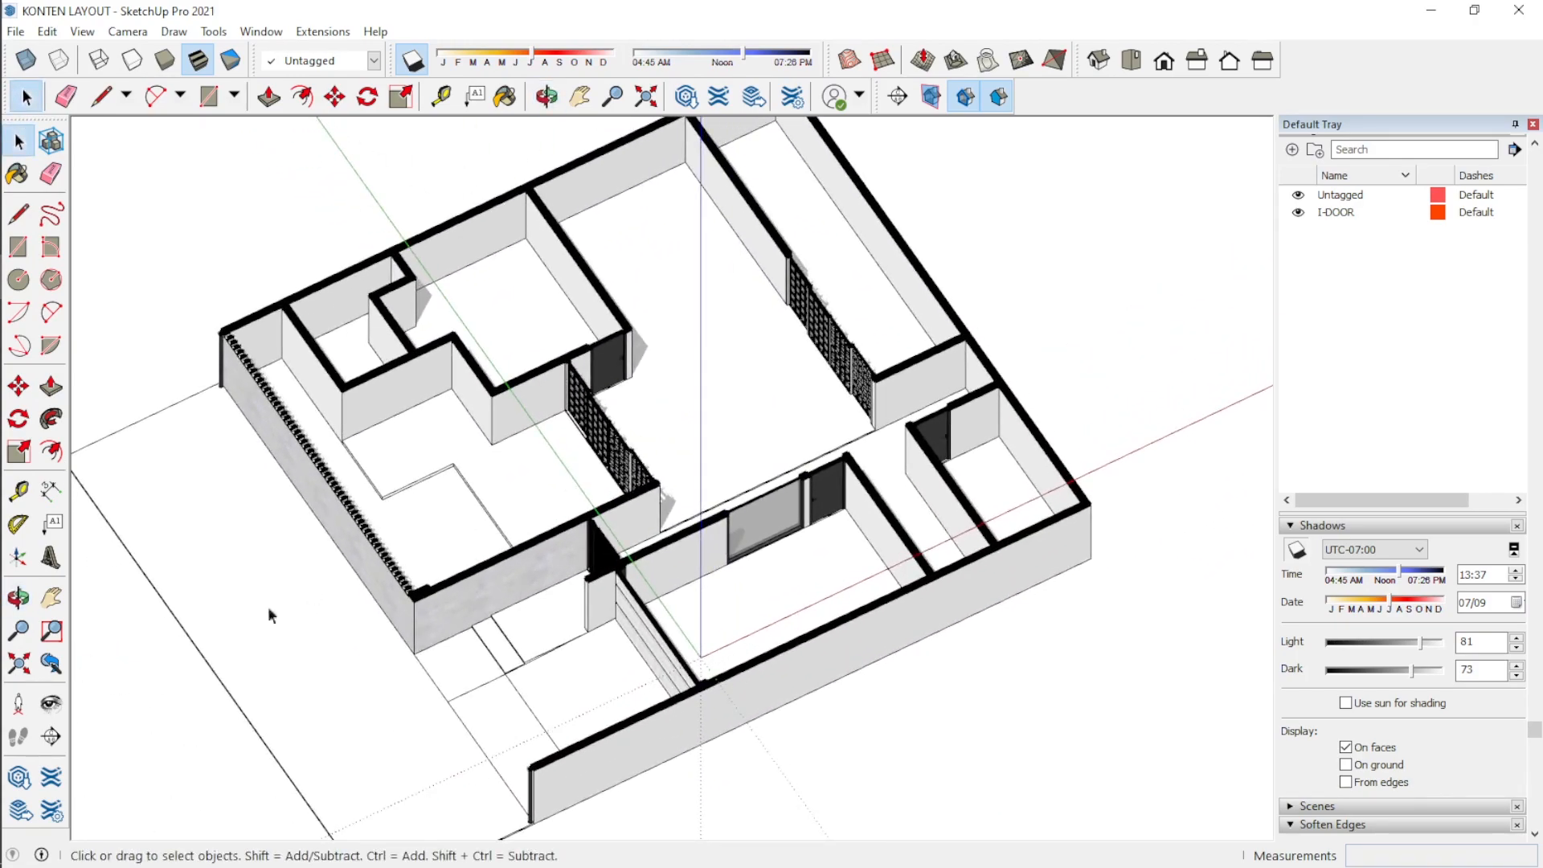
click(64, 666)
scroll(760, 234, down, 3)
scroll(741, 278, up, 4)
double_click(742, 278)
click(740, 277)
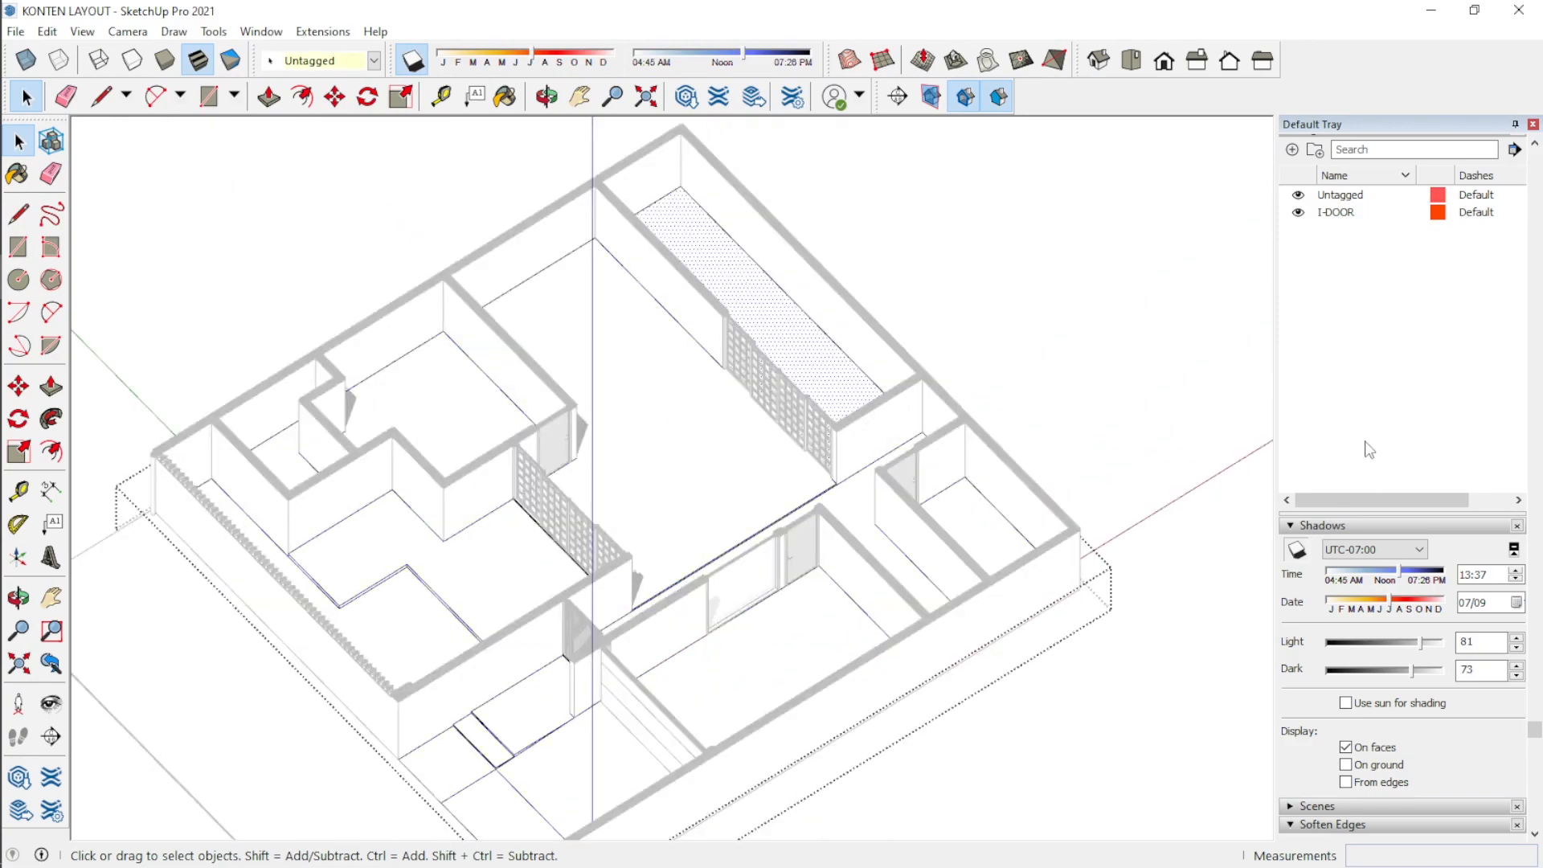
scroll(1369, 455, up, 5)
click(1403, 260)
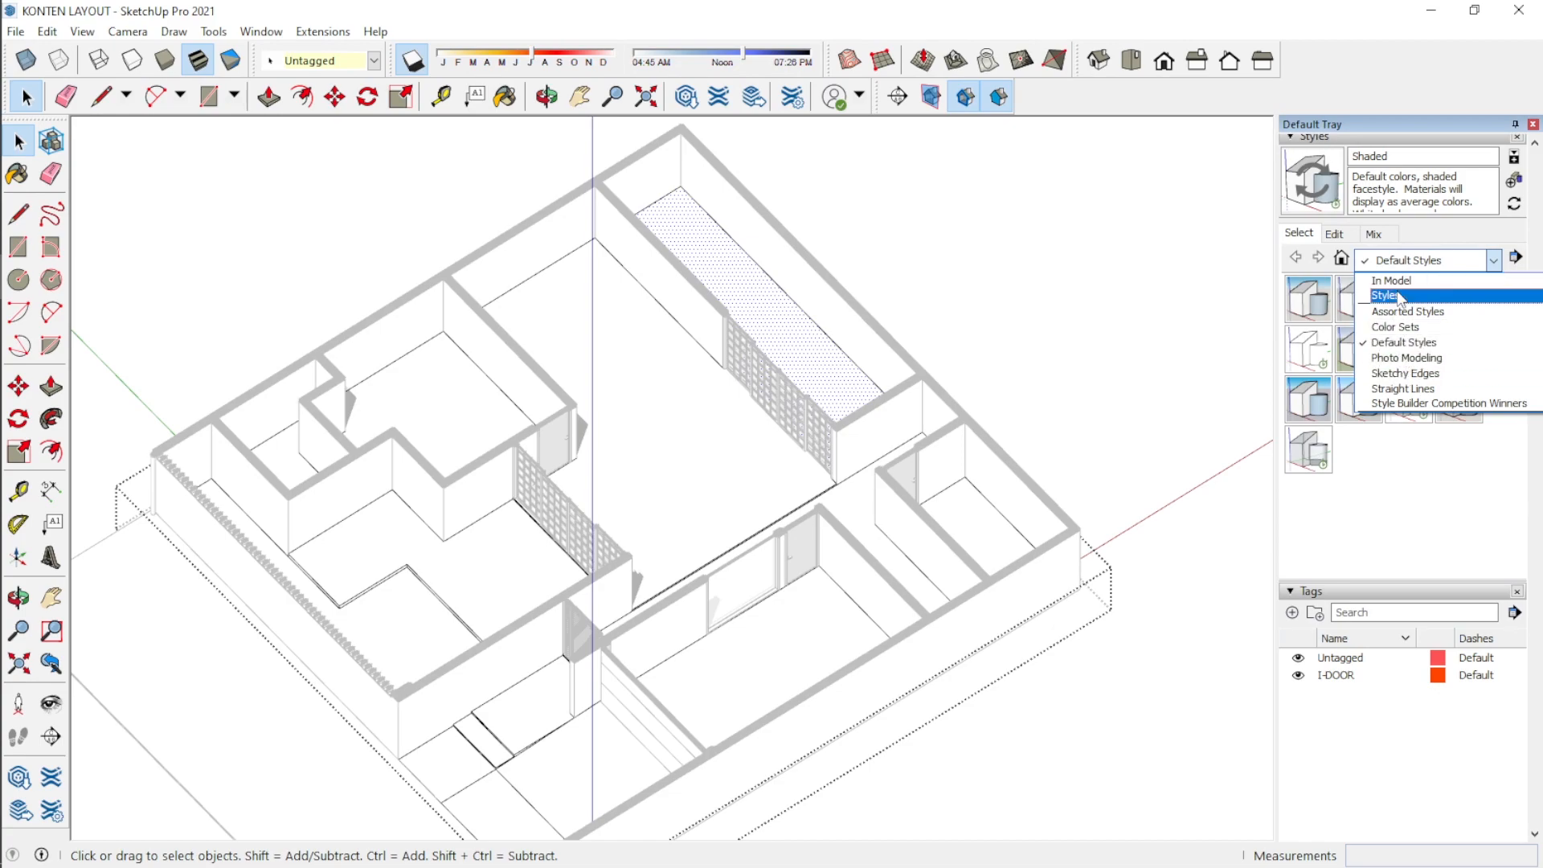
click(1406, 558)
scroll(1403, 556, down, 10)
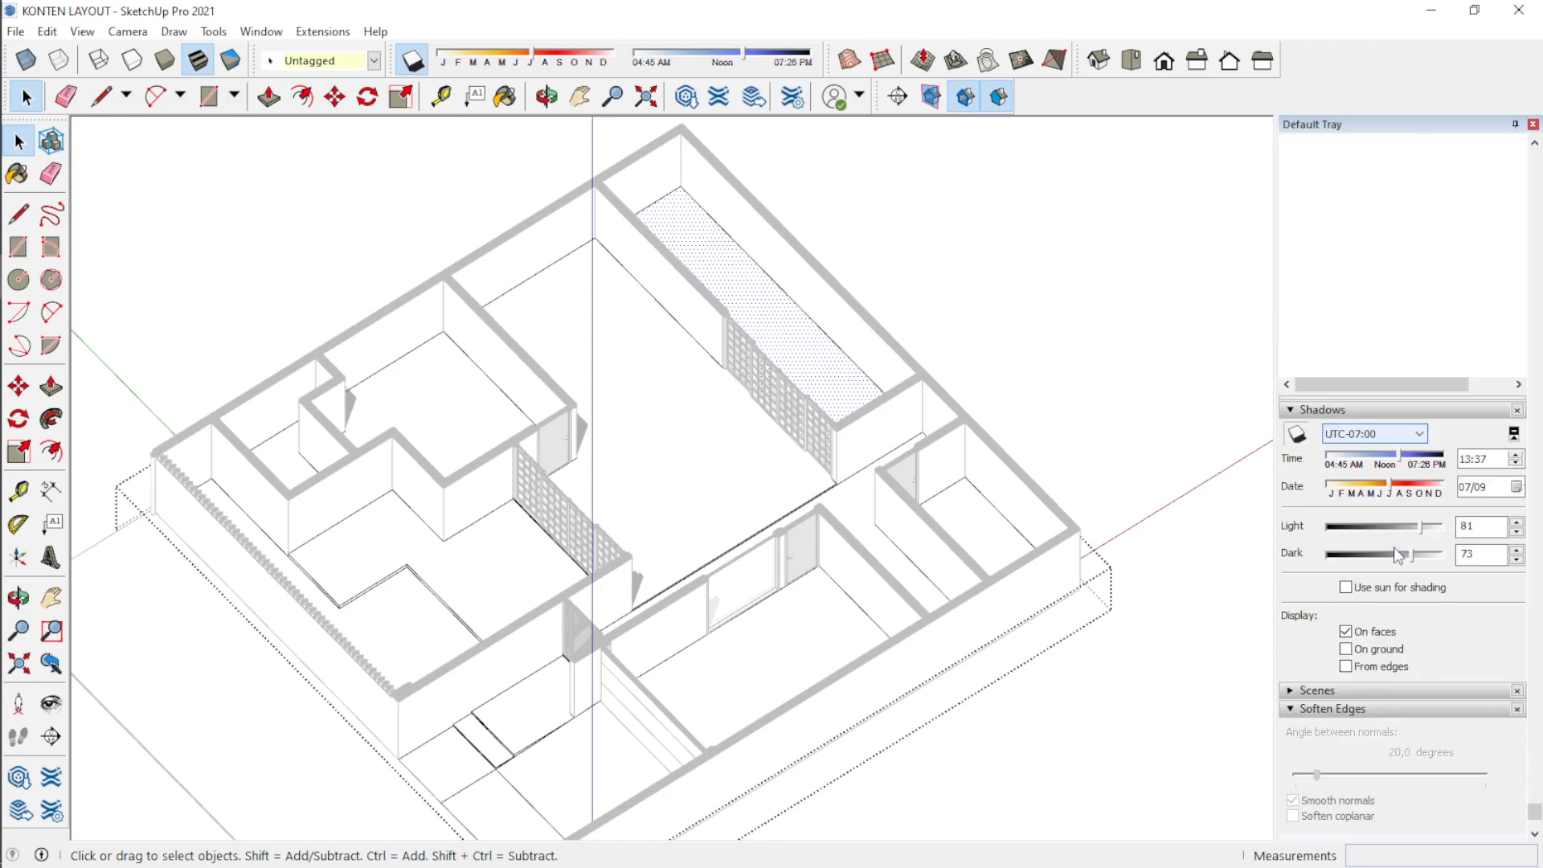
Step: Paint the narrow strip's floor with Grass Light Green from the Landscaping, Fencing and Vegetation materials
scroll(1400, 555, up, 10)
click(1412, 277)
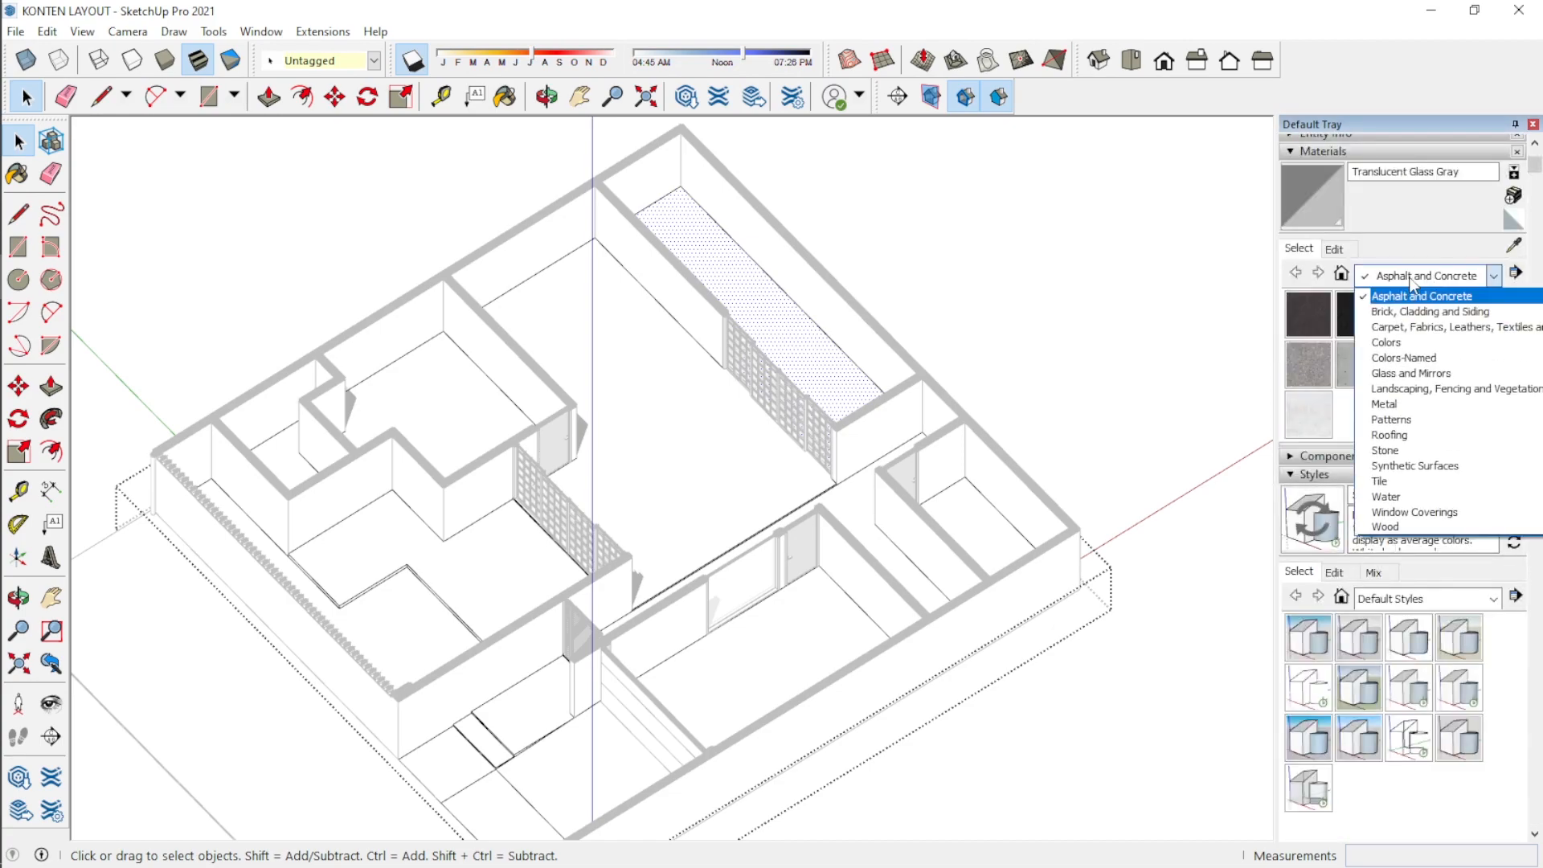
click(1413, 388)
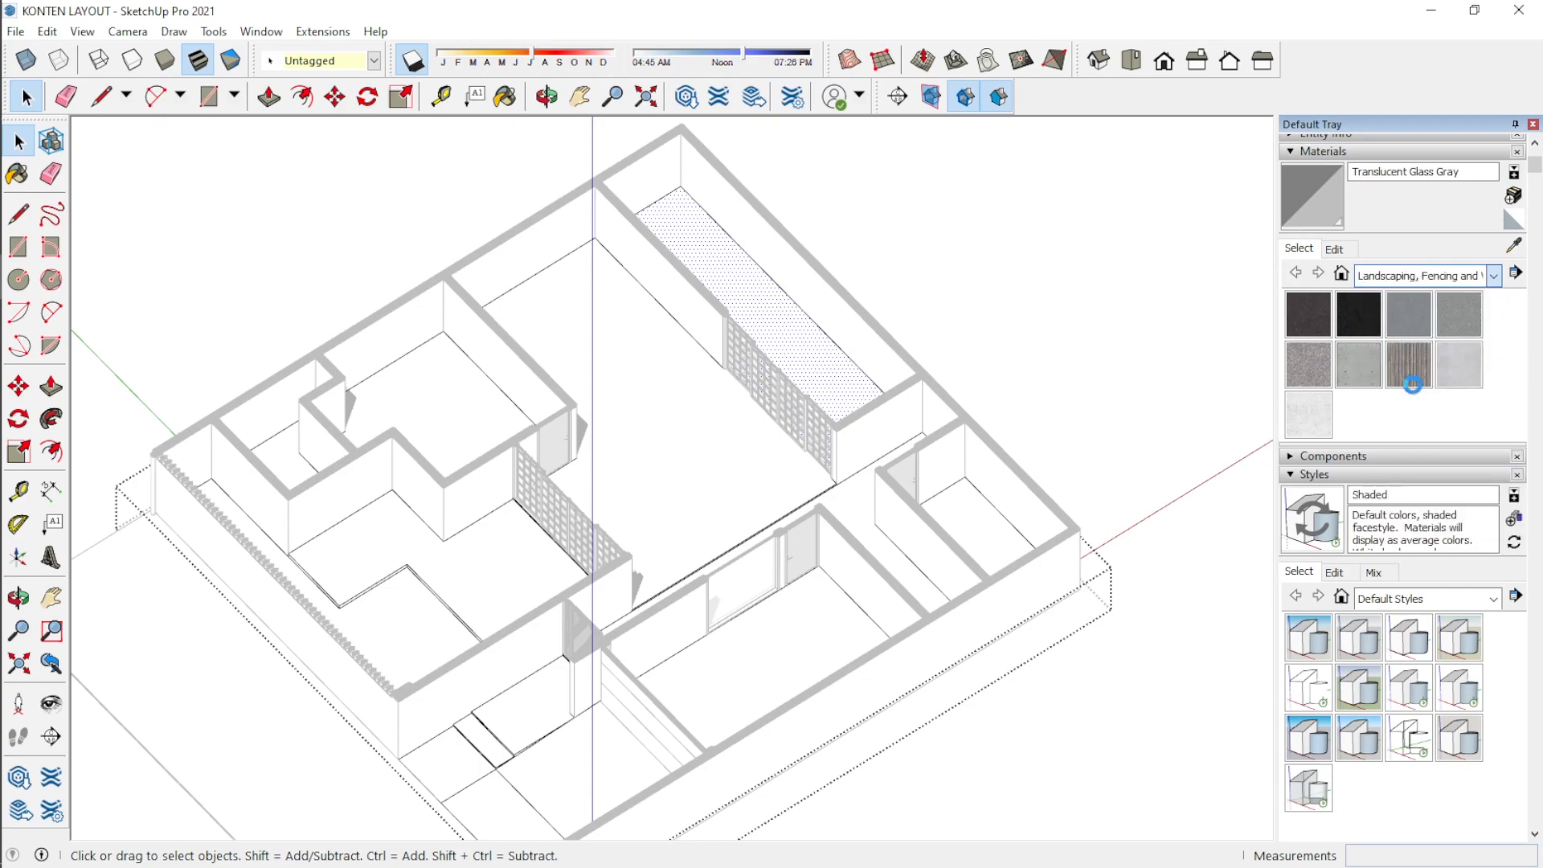
scroll(1413, 386, down, 3)
scroll(1412, 384, up, 3)
scroll(1340, 399, down, 2)
click(1308, 348)
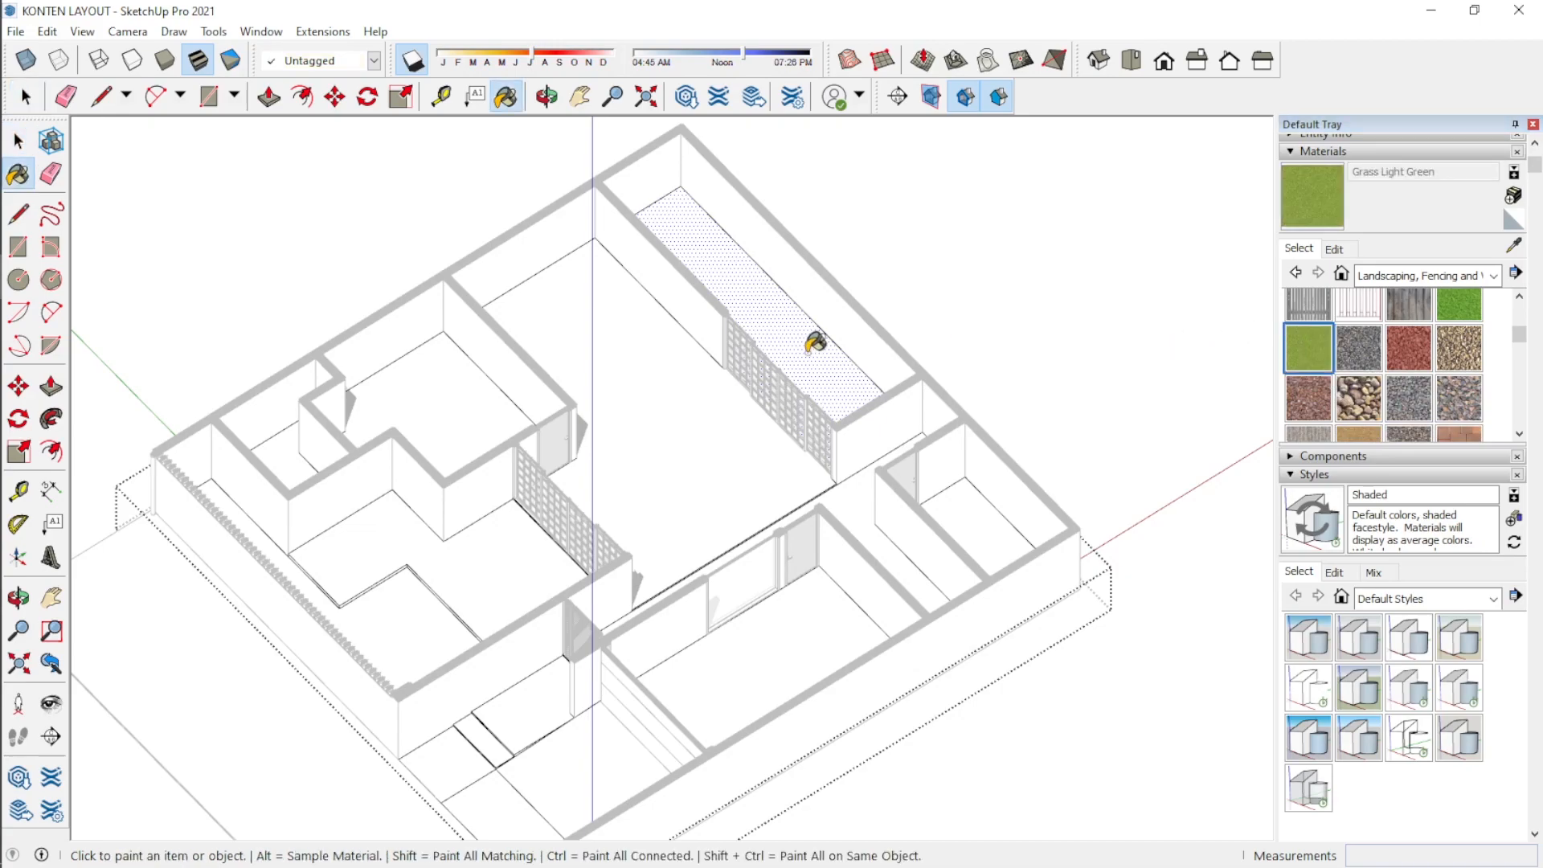
click(808, 350)
key(space)
Step: Paint the floors of the large central room and the adjoining bedroom with the Wood Floor Light material
click(755, 441)
click(1413, 276)
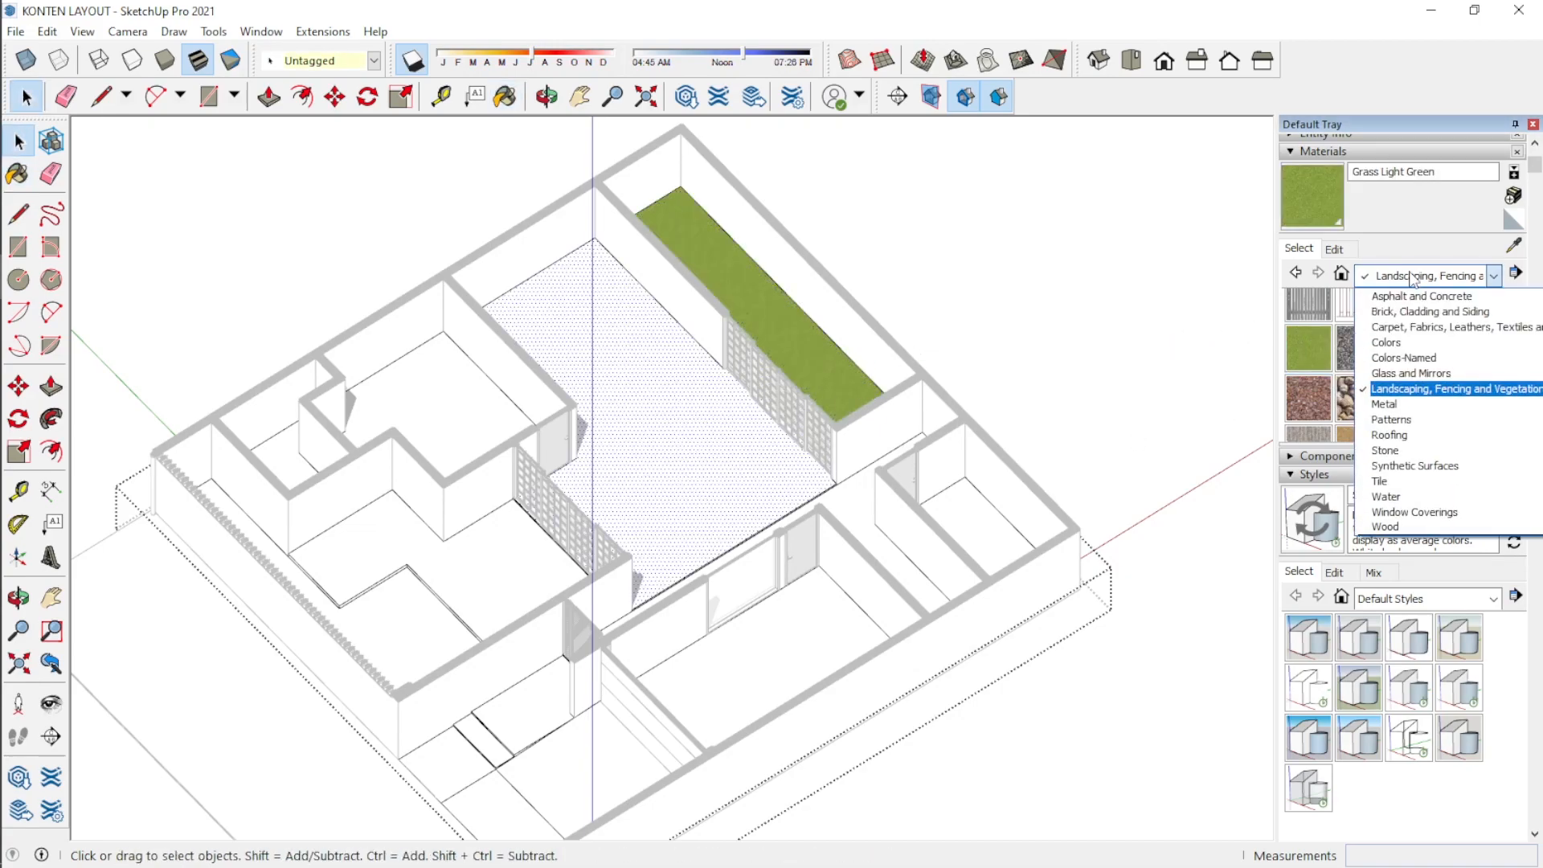
click(1391, 525)
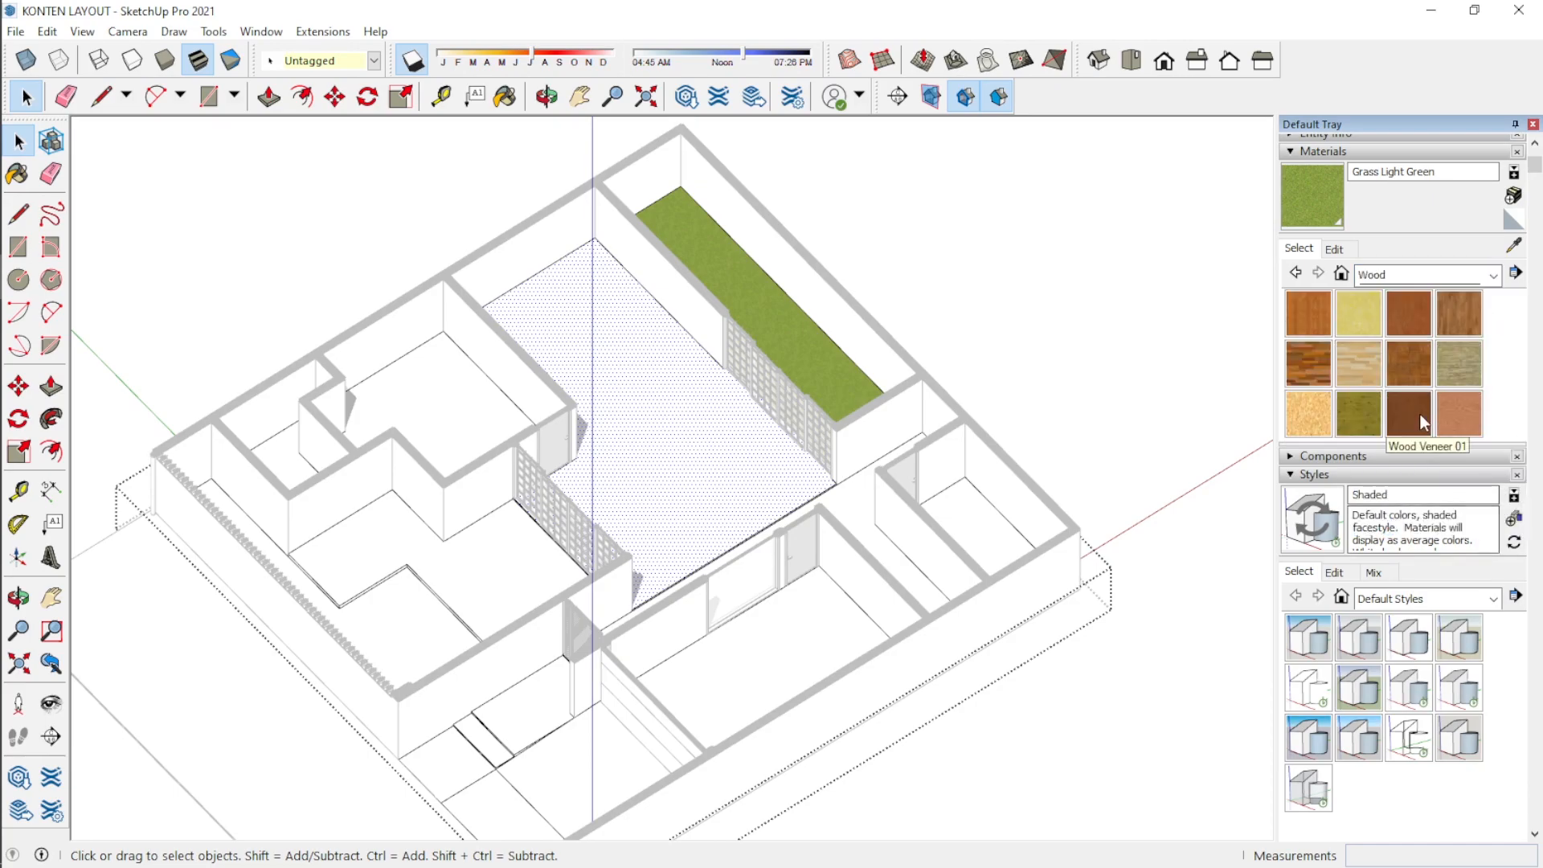
click(1359, 364)
click(746, 447)
mouse_move(792, 479)
middle_down()
mouse_move(803, 637)
mouse_move(793, 561)
middle_up()
key(space)
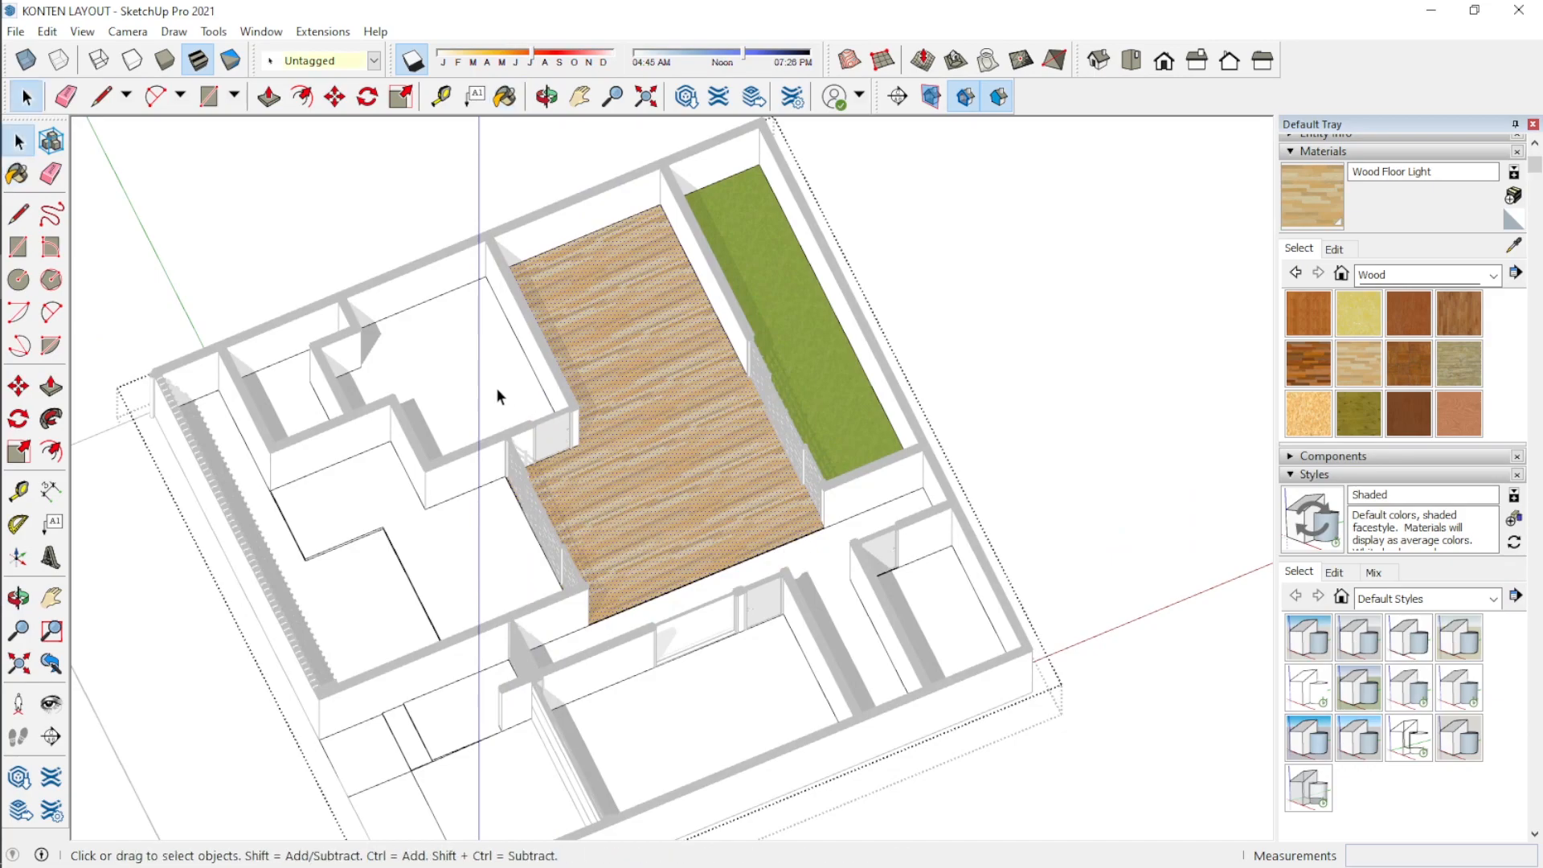
key(b)
click(491, 398)
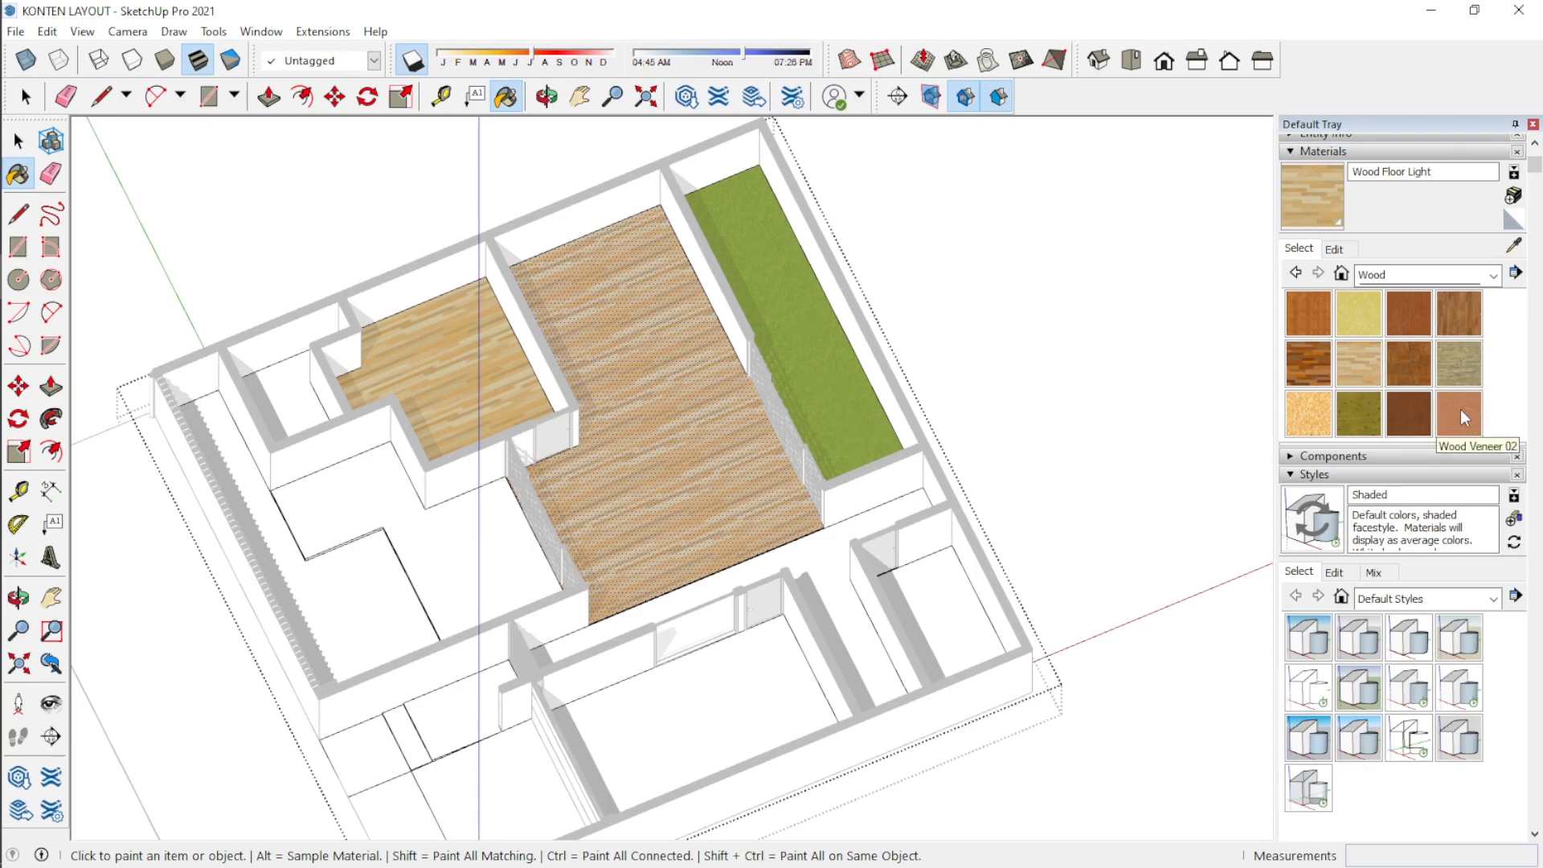
Step: Paint the L-shaped floor beside the central room with Wood Floor Parquet, exit the group and return to the top view
click(1408, 362)
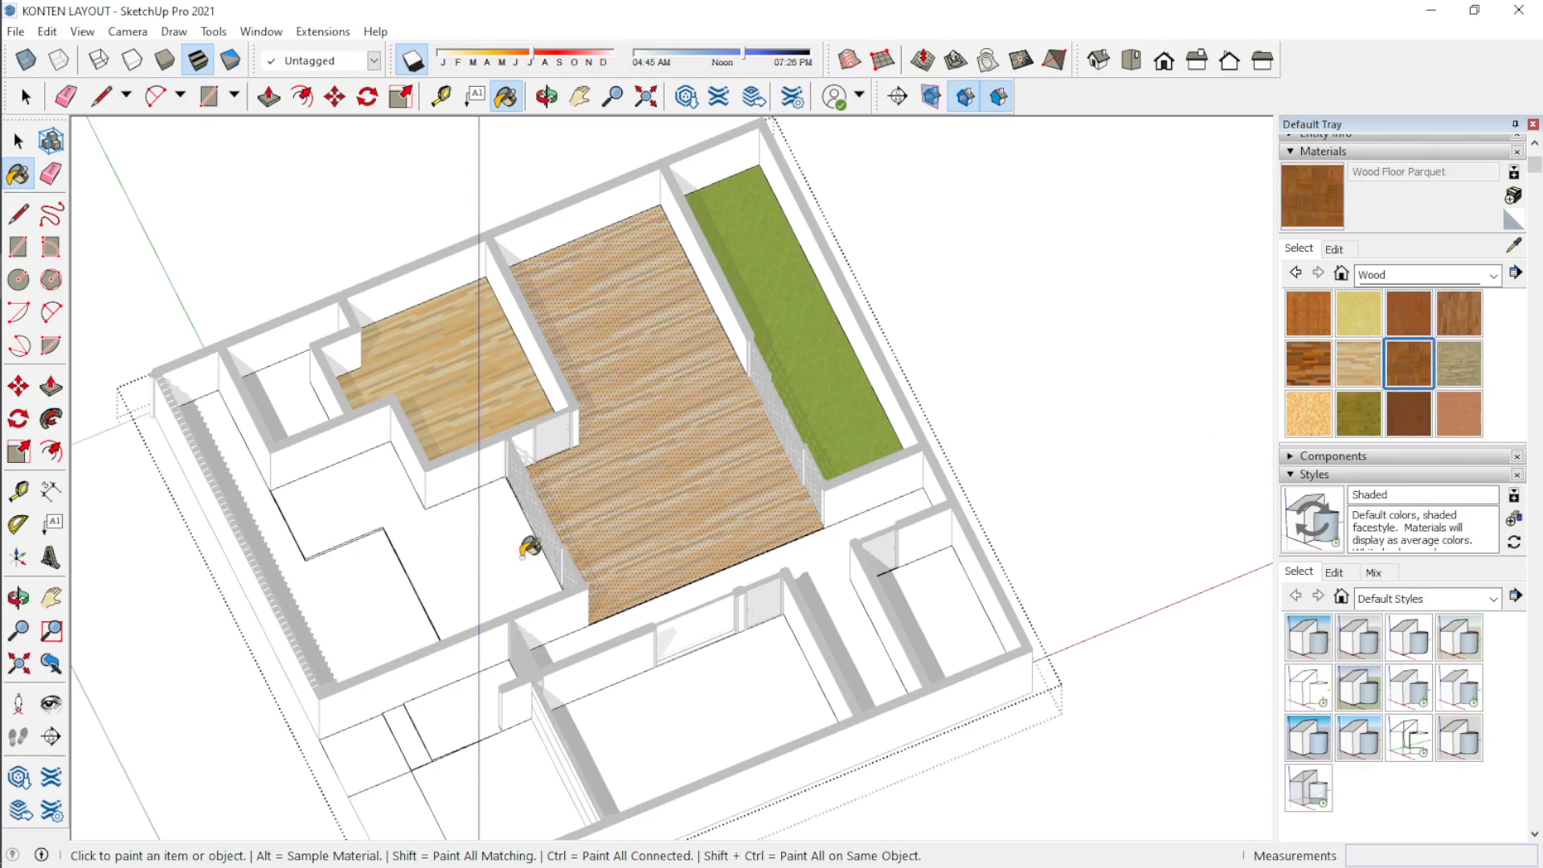
click(524, 556)
key(space)
click(1065, 441)
middle_drag(1064, 440, 949, 508)
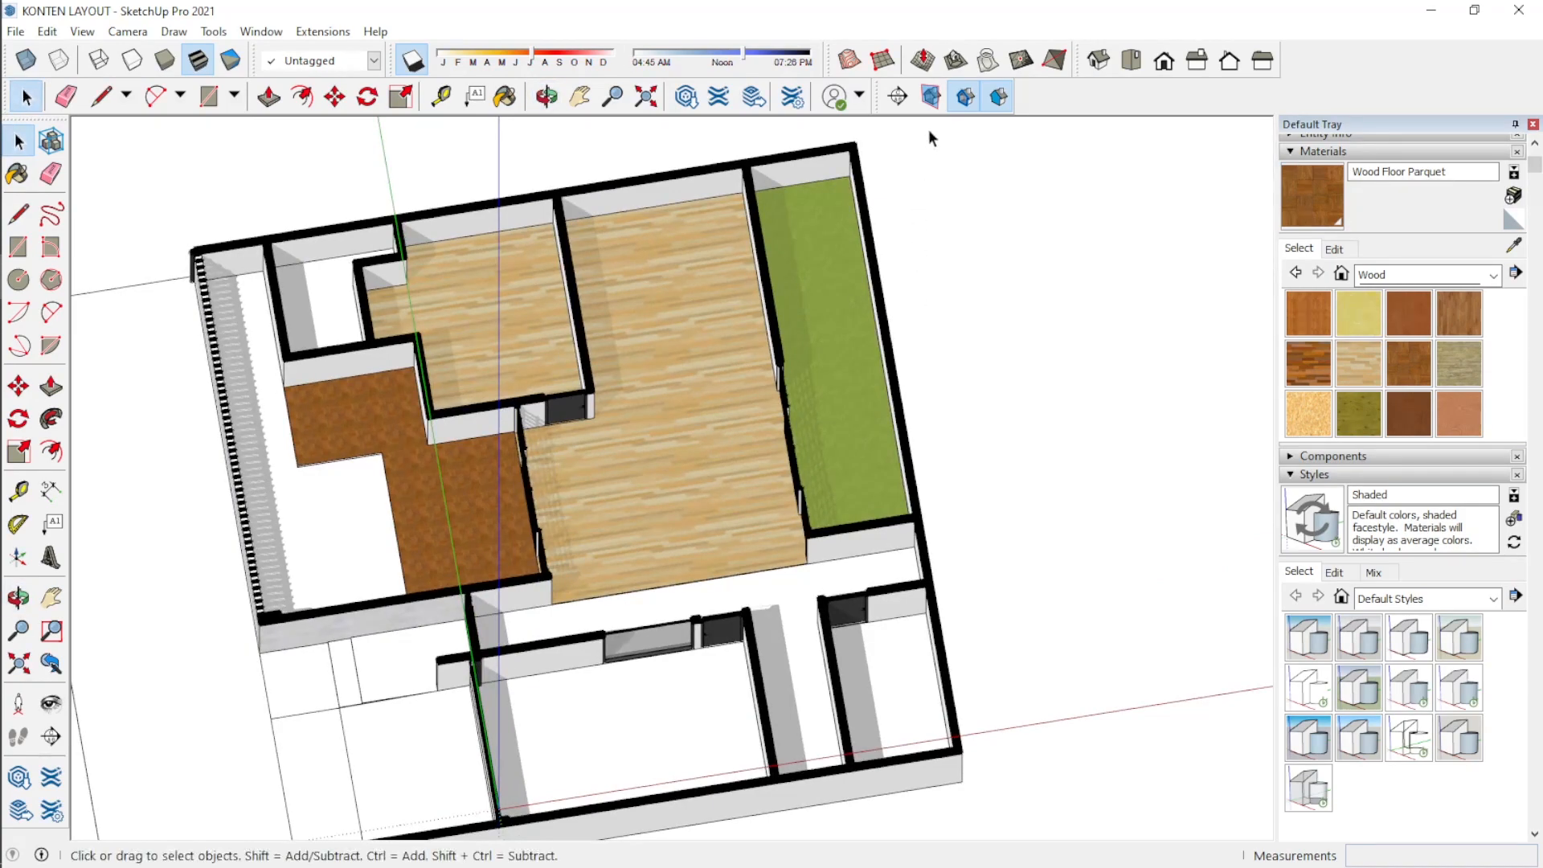
click(1132, 62)
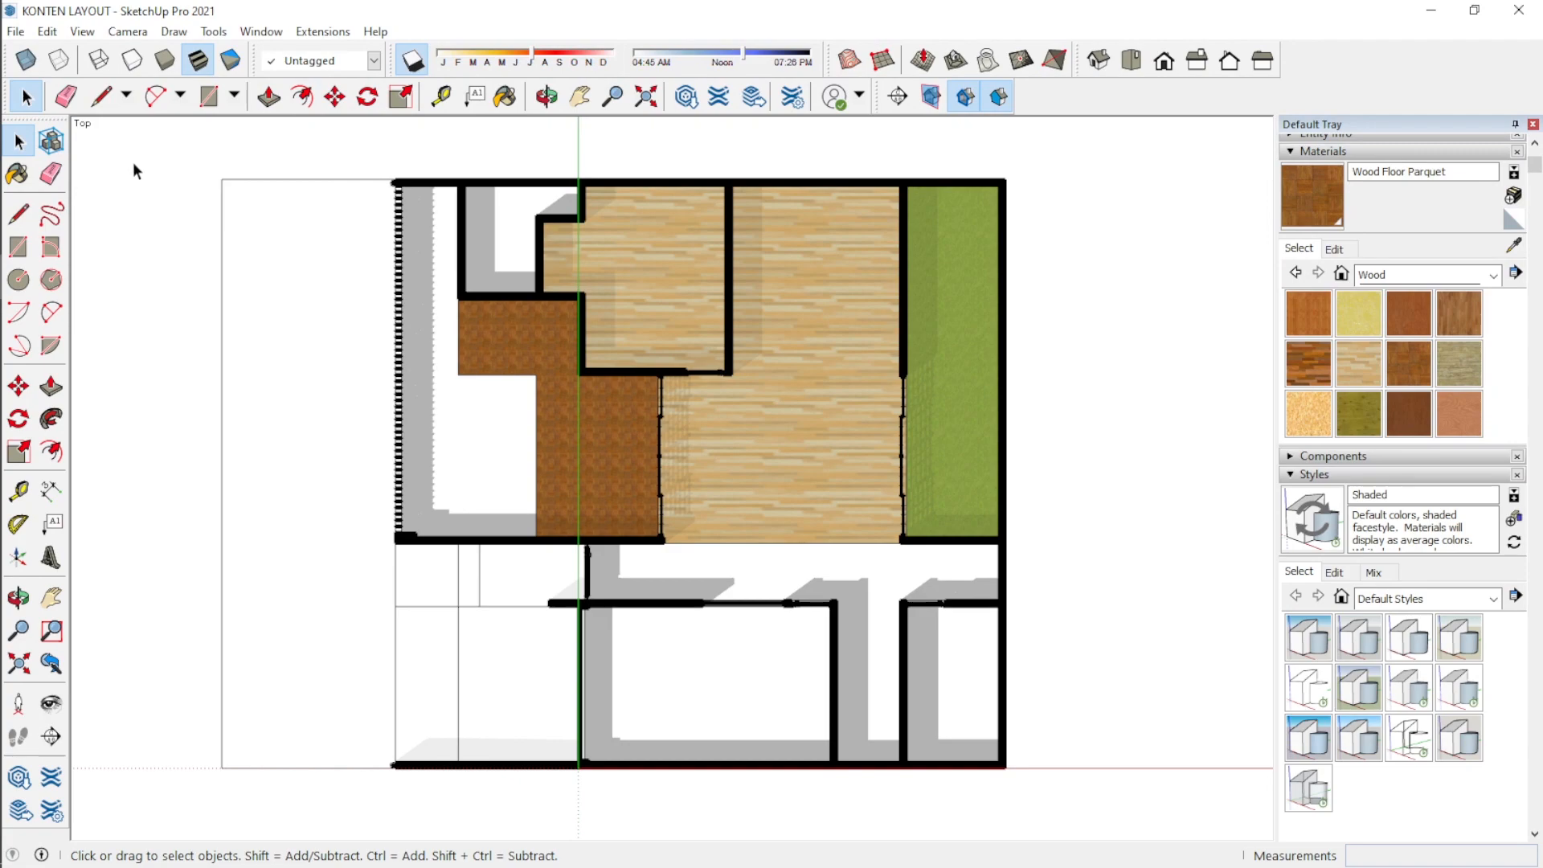
Step: Switch to LayOut and update the floor plan viewport's model reference to bring in the painted floors
click(21, 368)
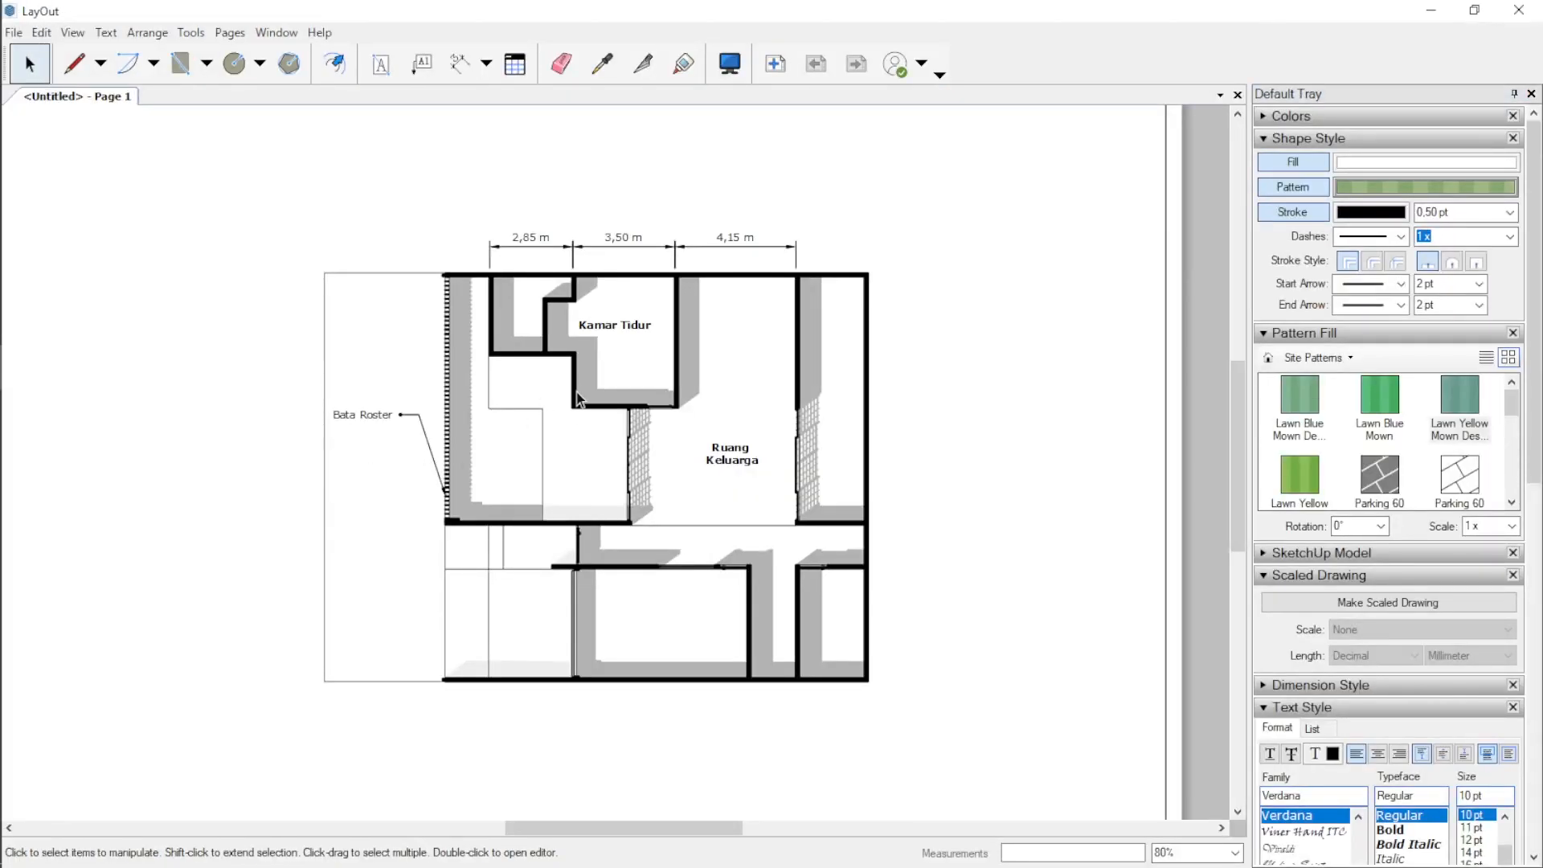
click(591, 439)
right_click(591, 437)
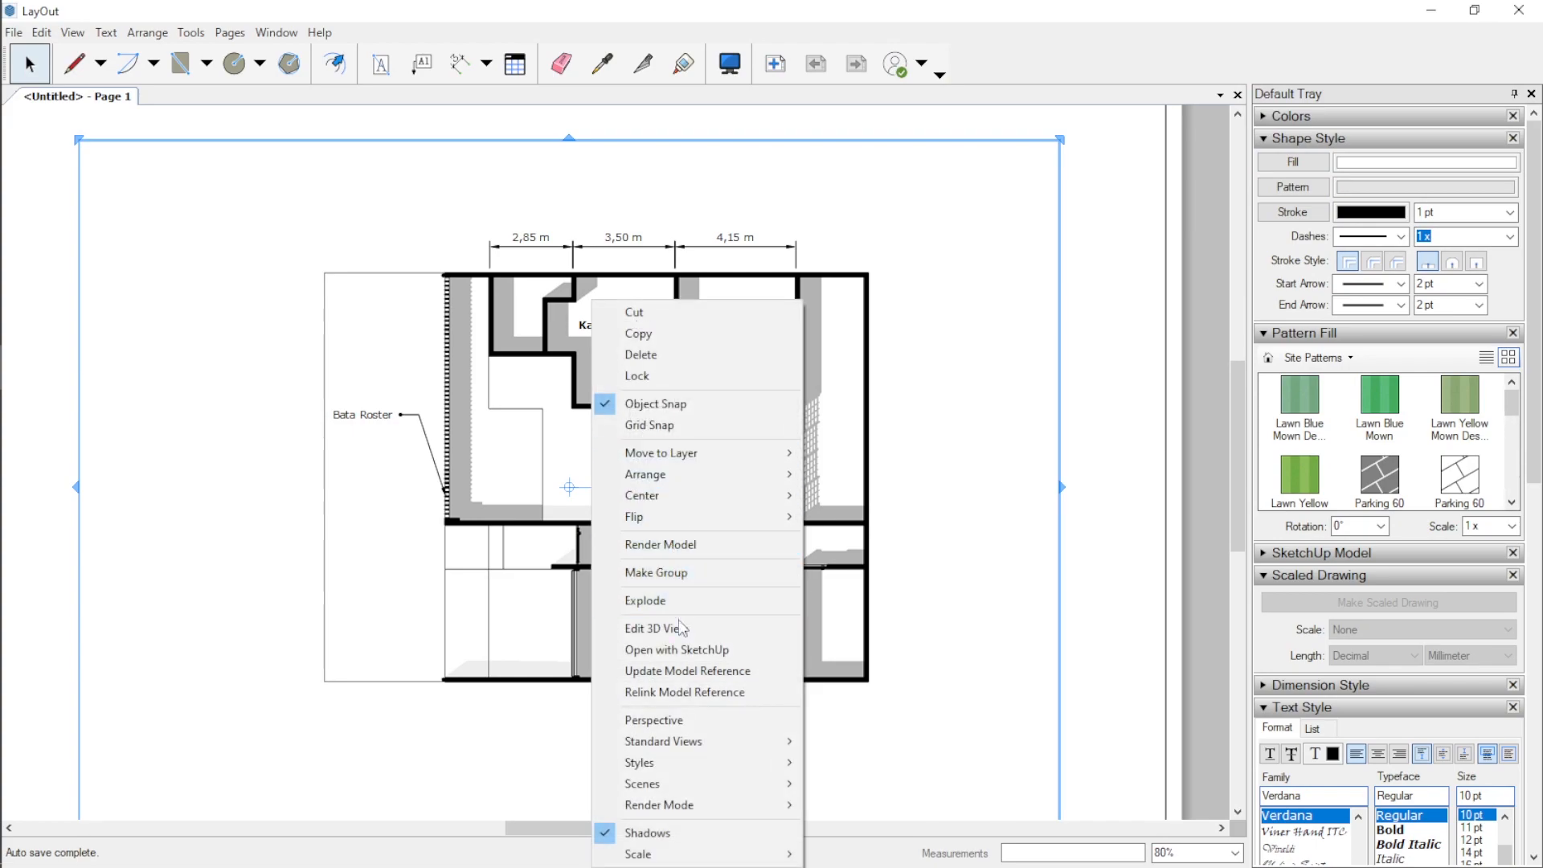
click(696, 682)
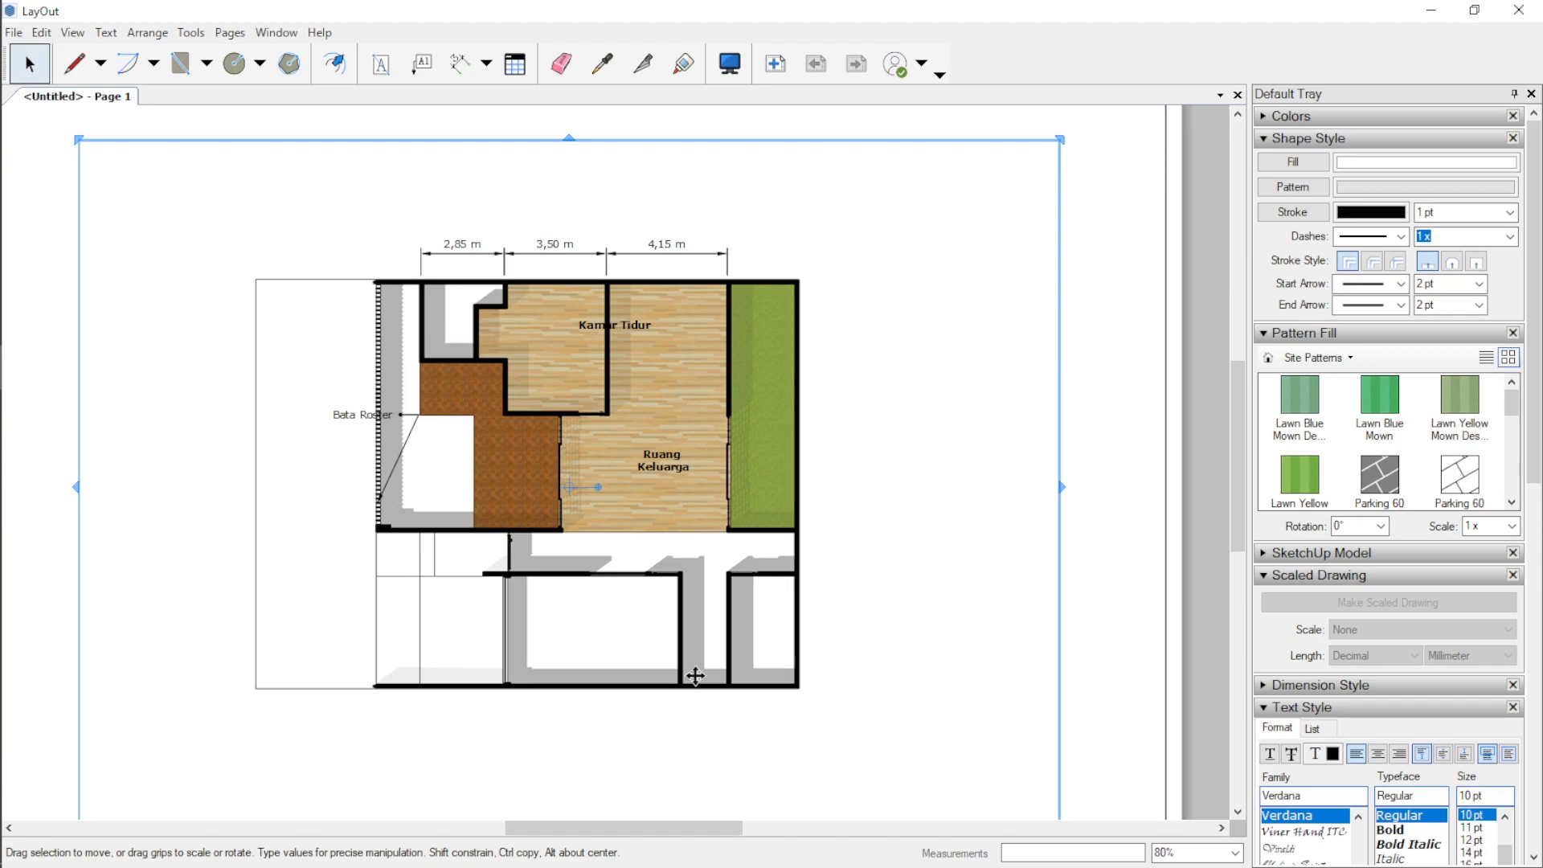
Step: Try the floor plan viewport at a scale of 1:50, and set it back to 1:100
right_click(671, 415)
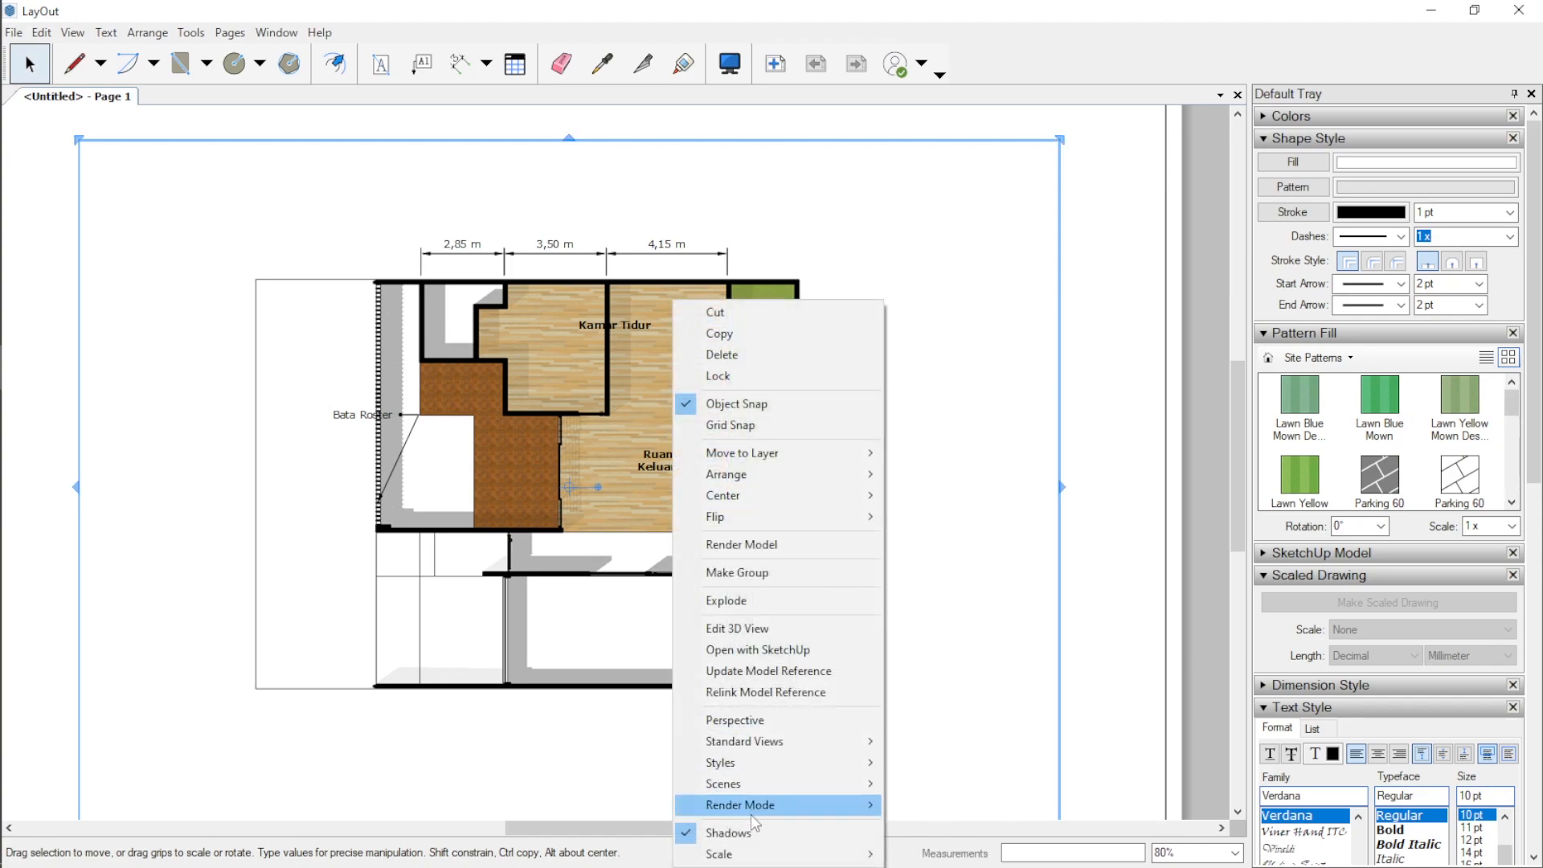
mouse_move(754, 857)
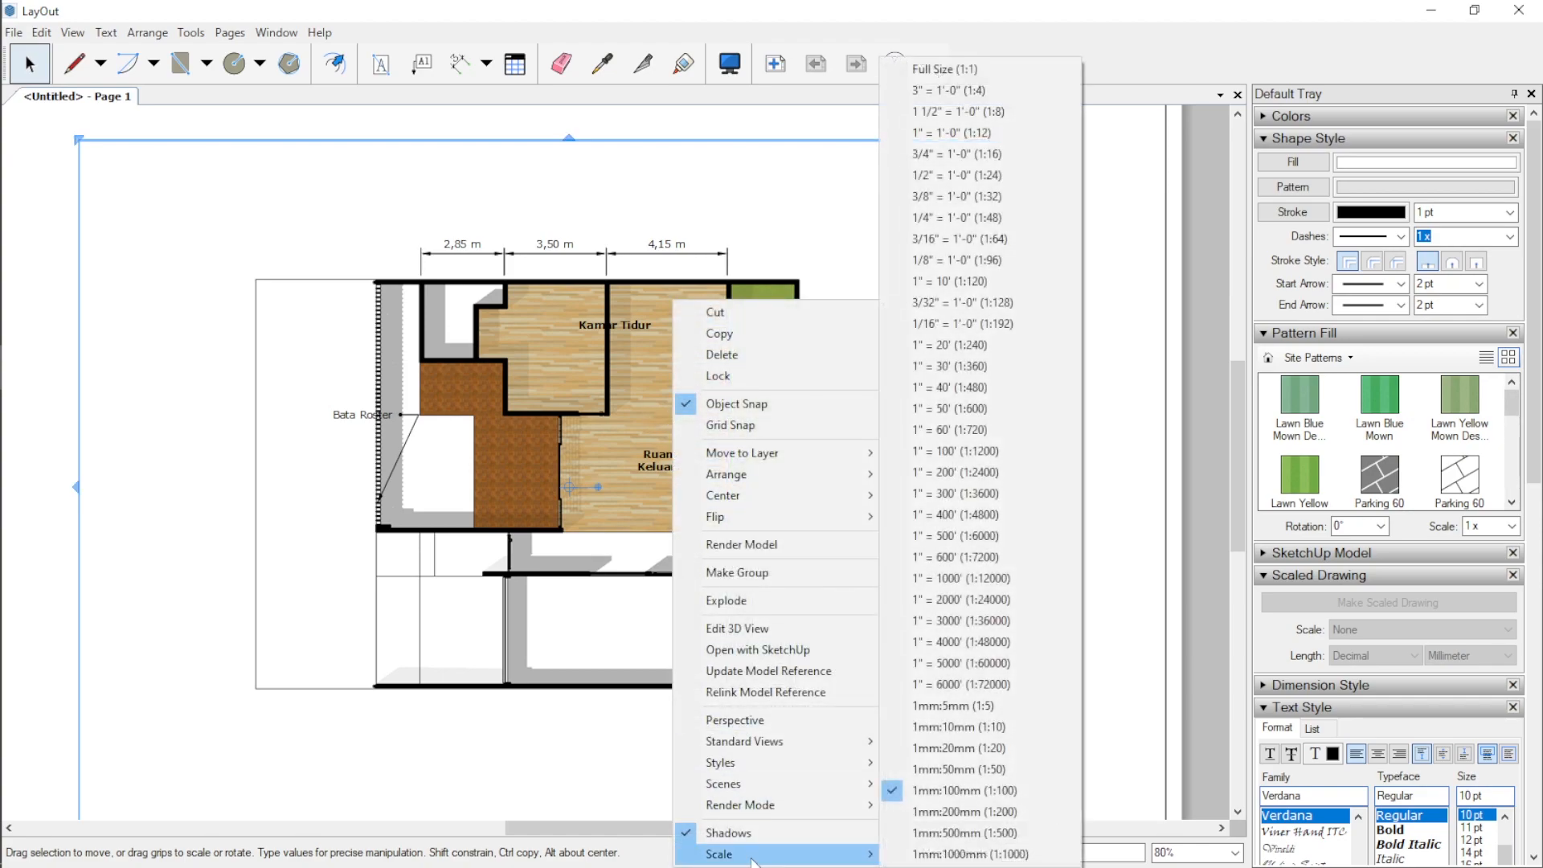
click(1002, 774)
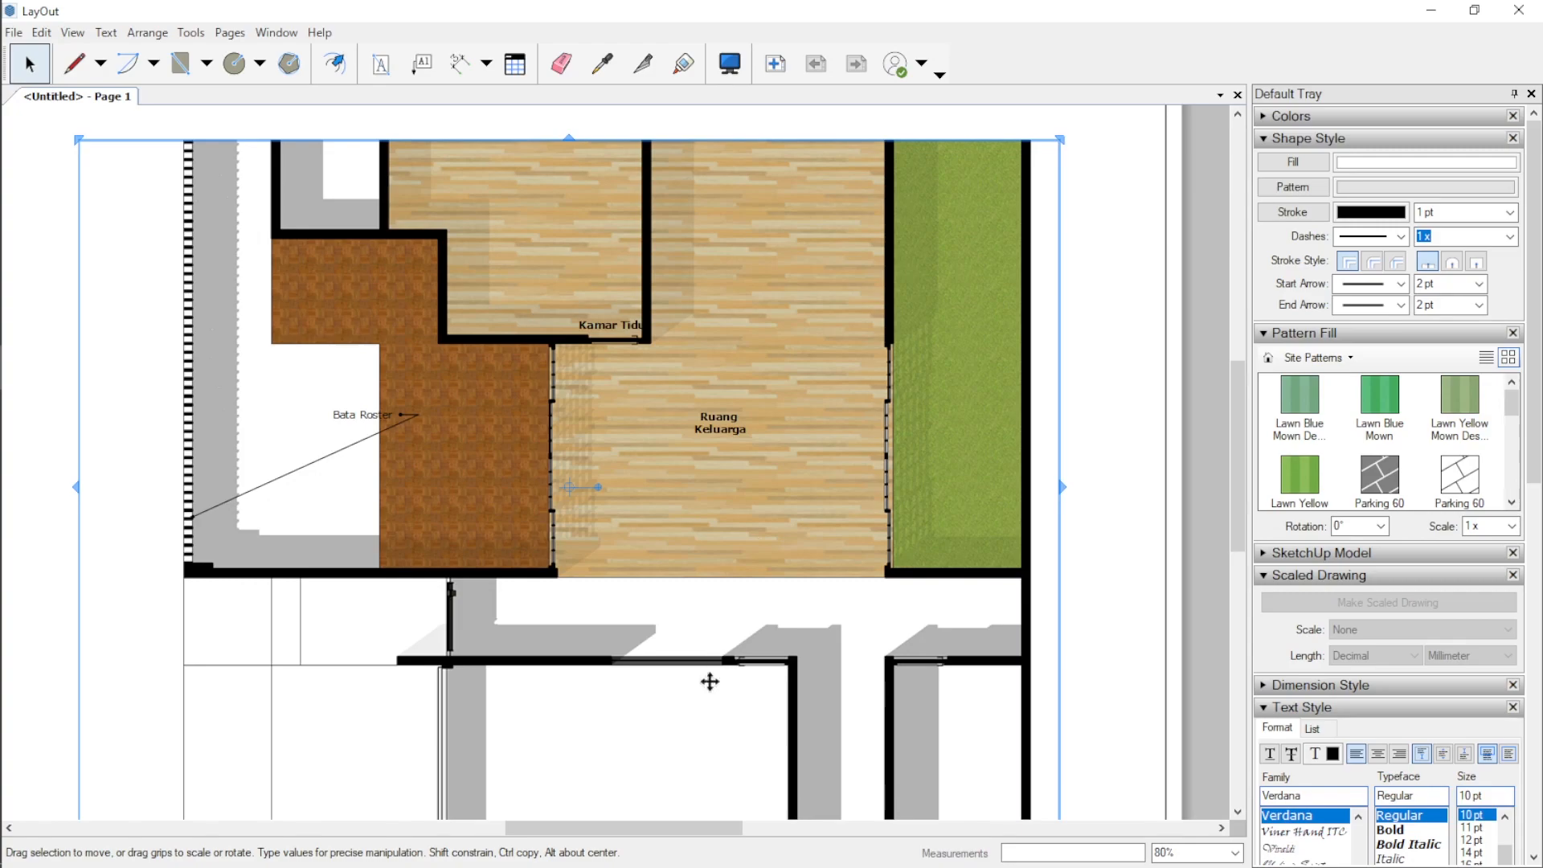
right_click(737, 694)
mouse_move(784, 678)
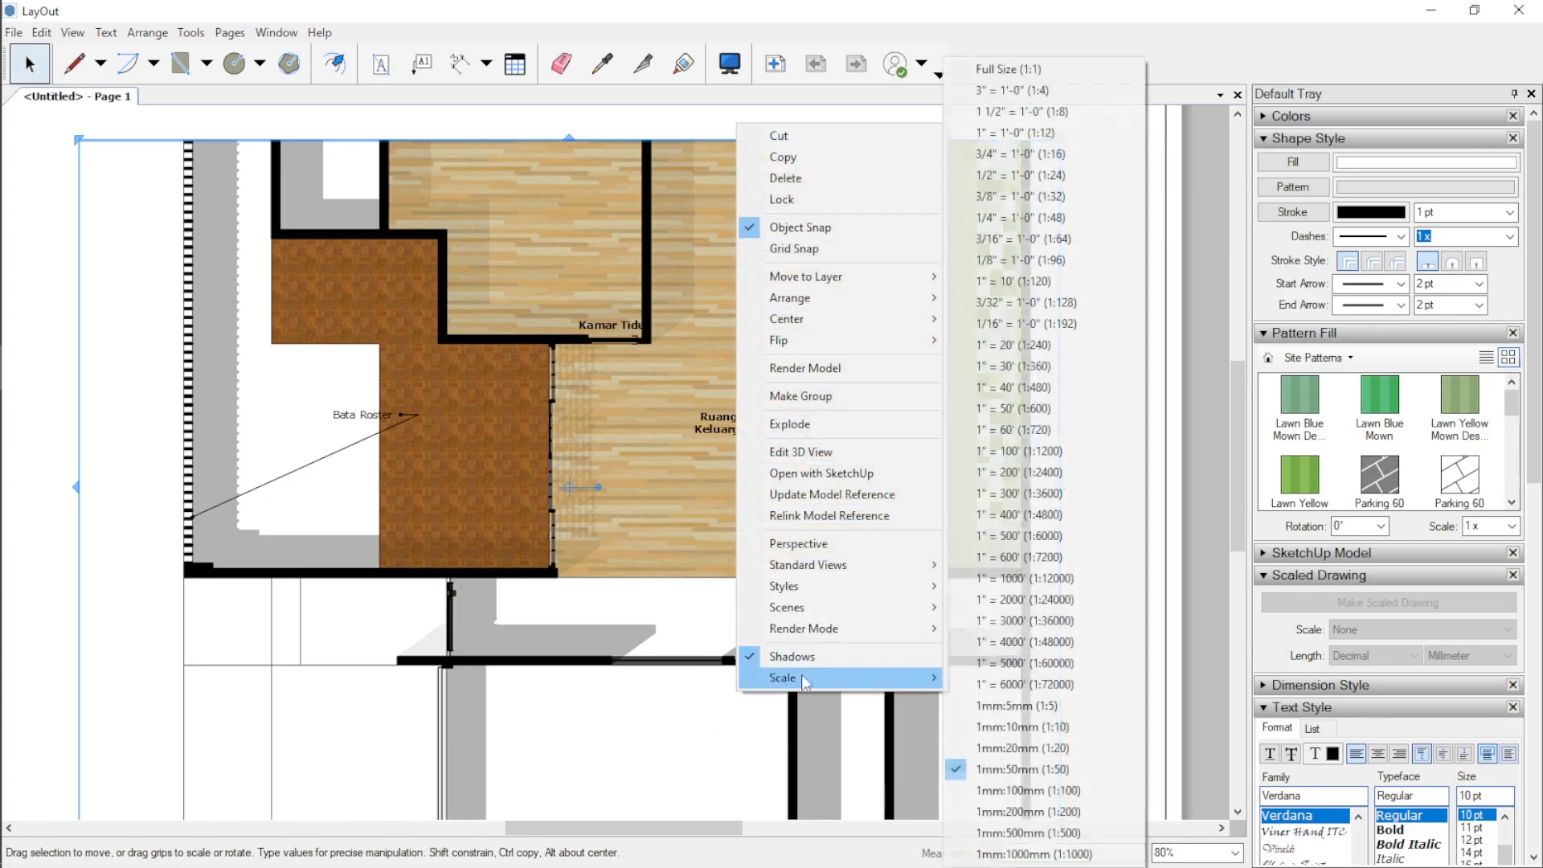
click(1062, 789)
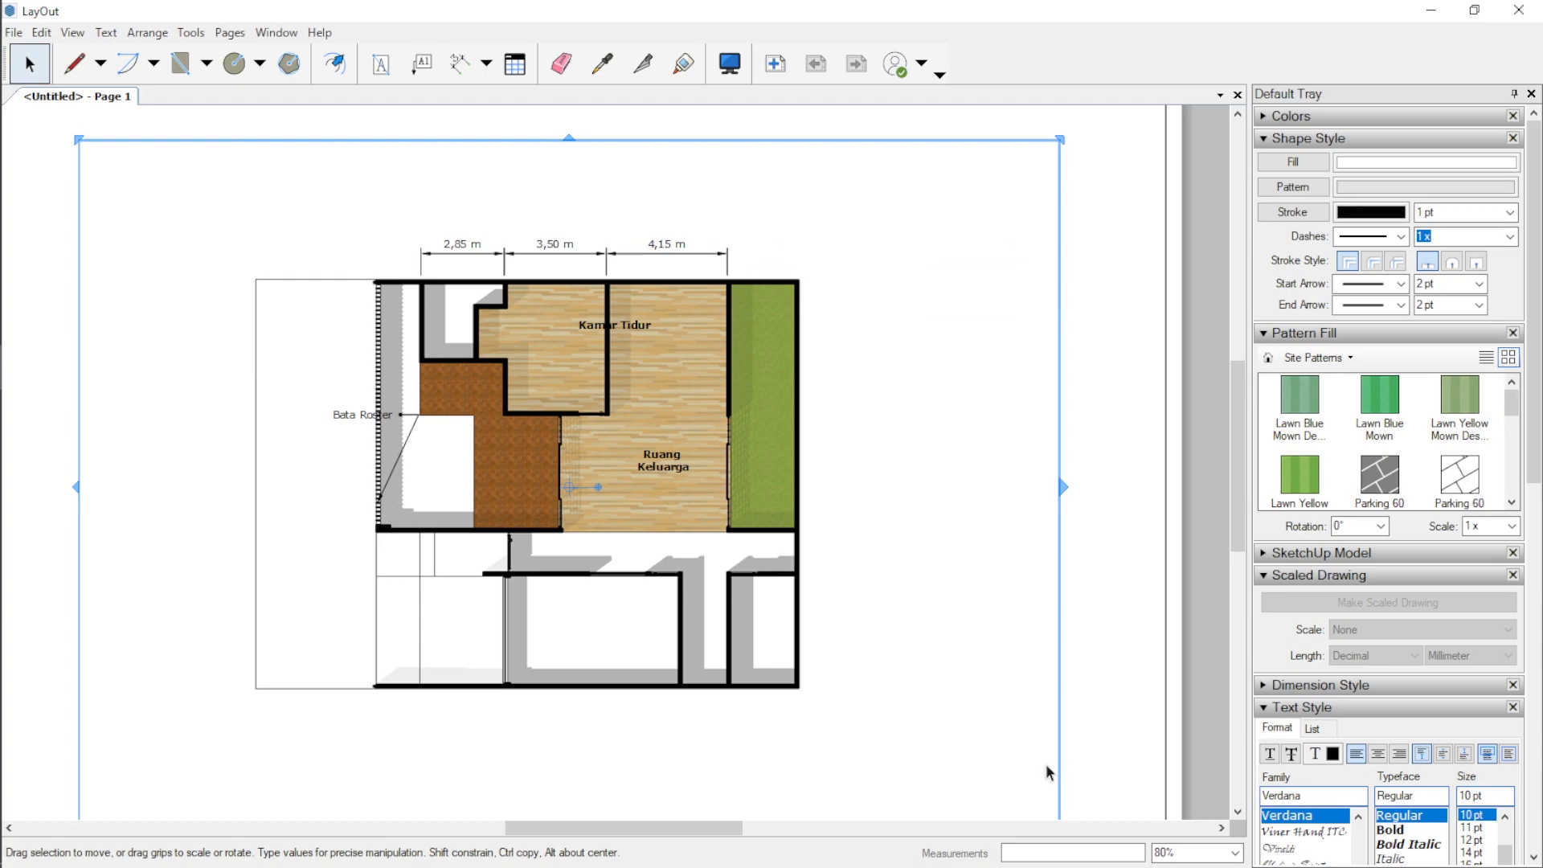
Step: Move the Kamar Tidur label into the middle of the bedroom on the plan
click(636, 328)
drag(636, 328, 577, 344)
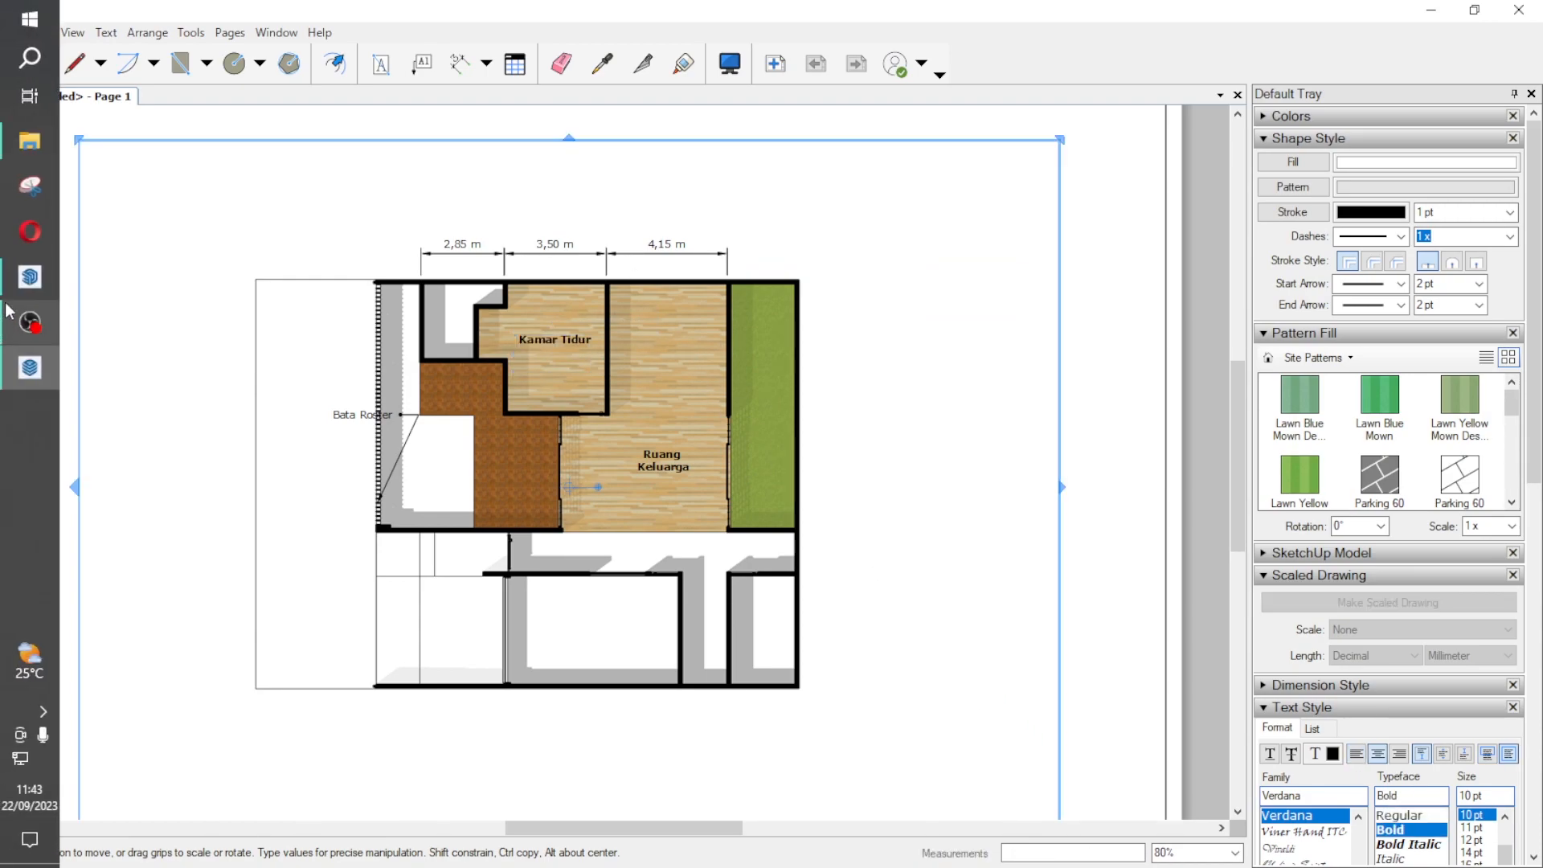
Step: Switch to SketchUp and add a scene of the top view, saving the style changes as a new style
click(24, 281)
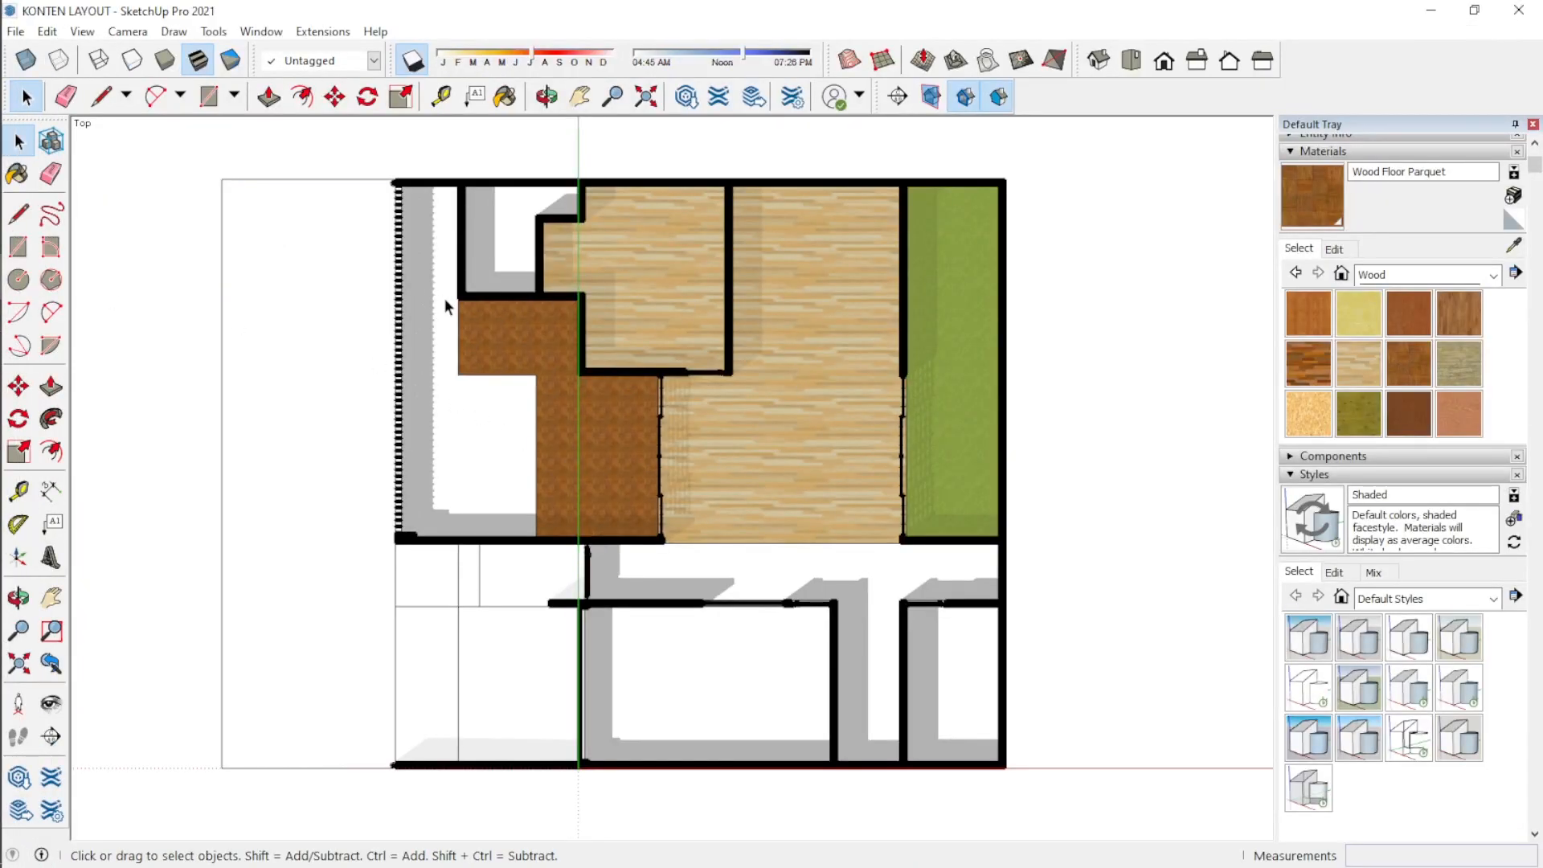
scroll(548, 165, down, 2)
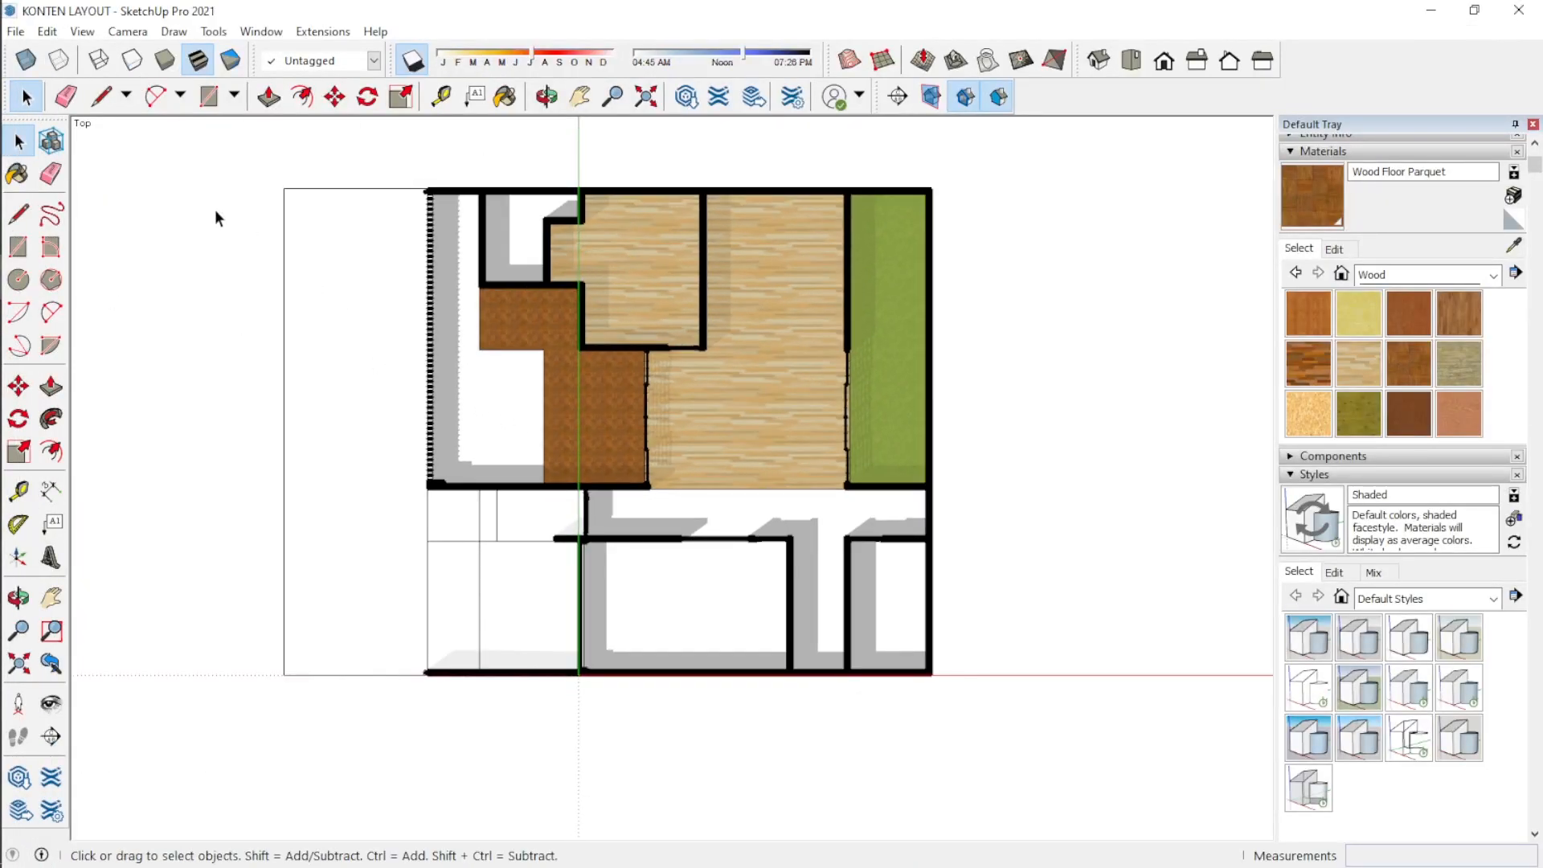
scroll(215, 208, up, 2)
click(83, 32)
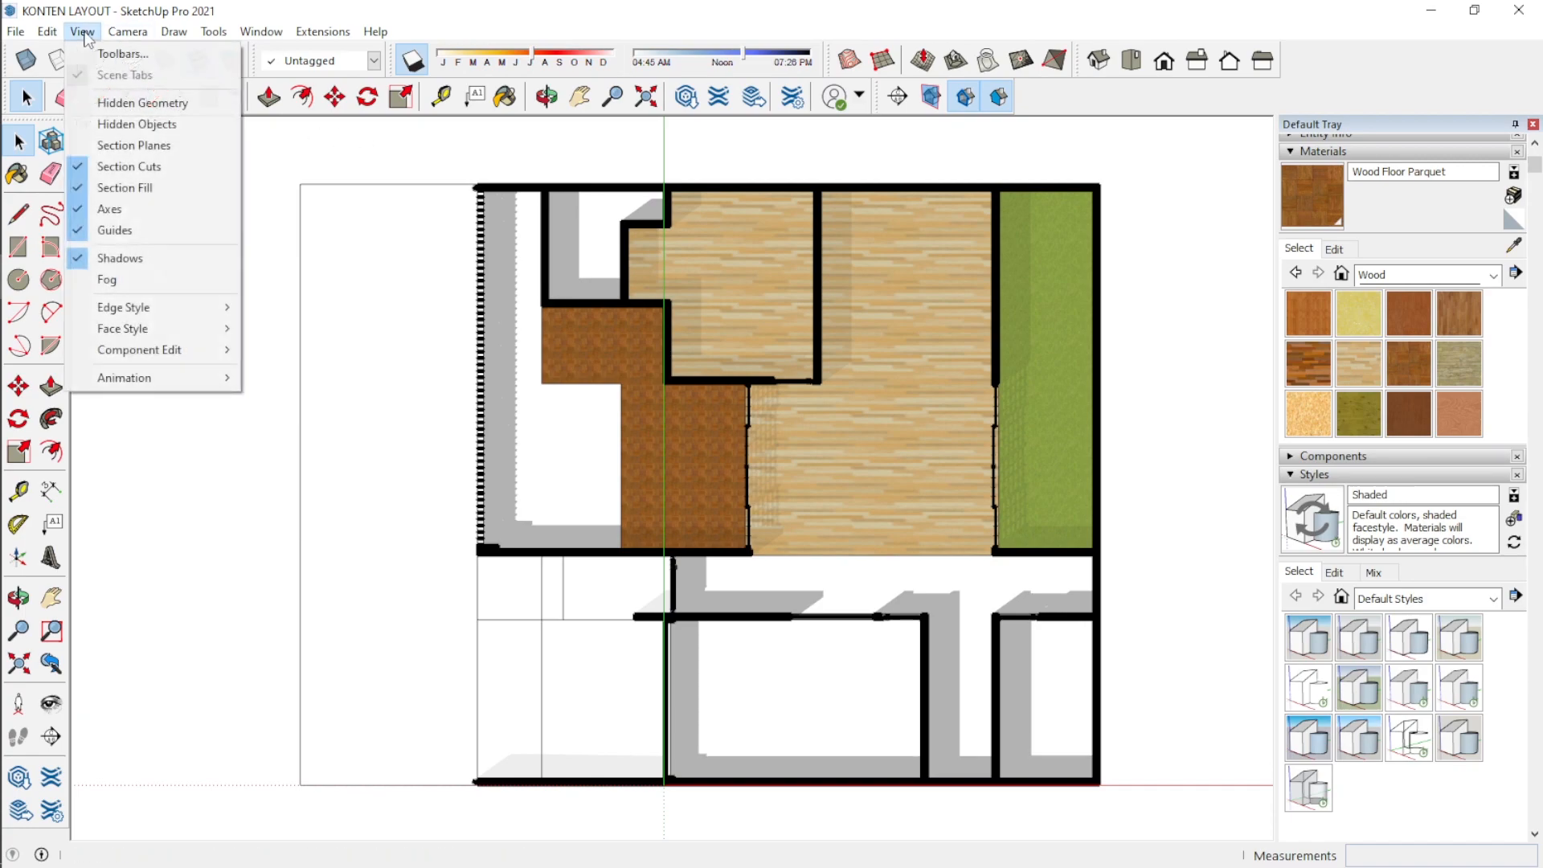
mouse_move(101, 378)
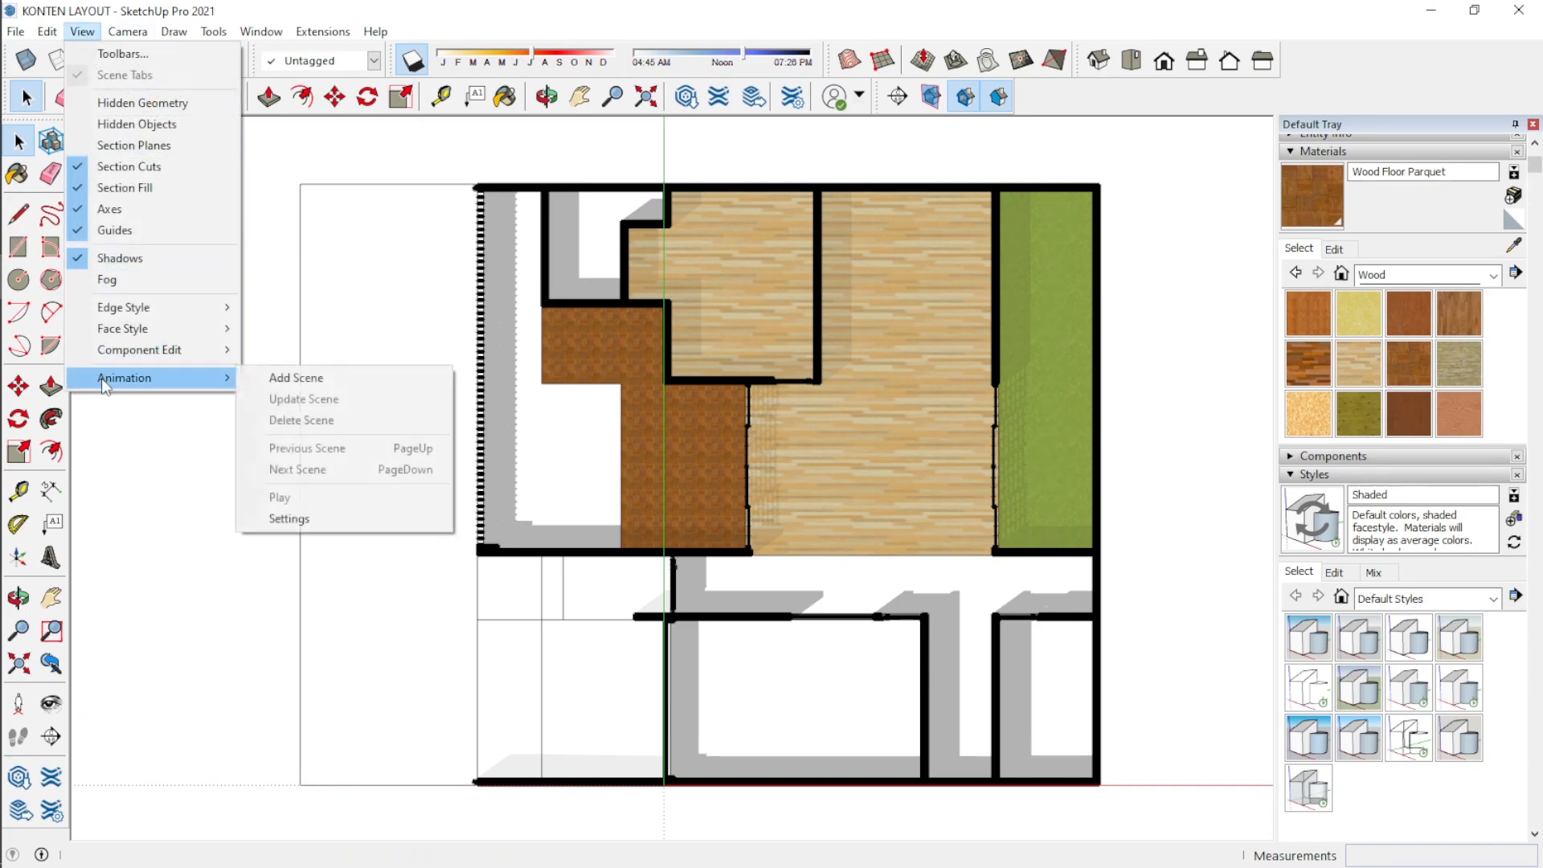
click(288, 379)
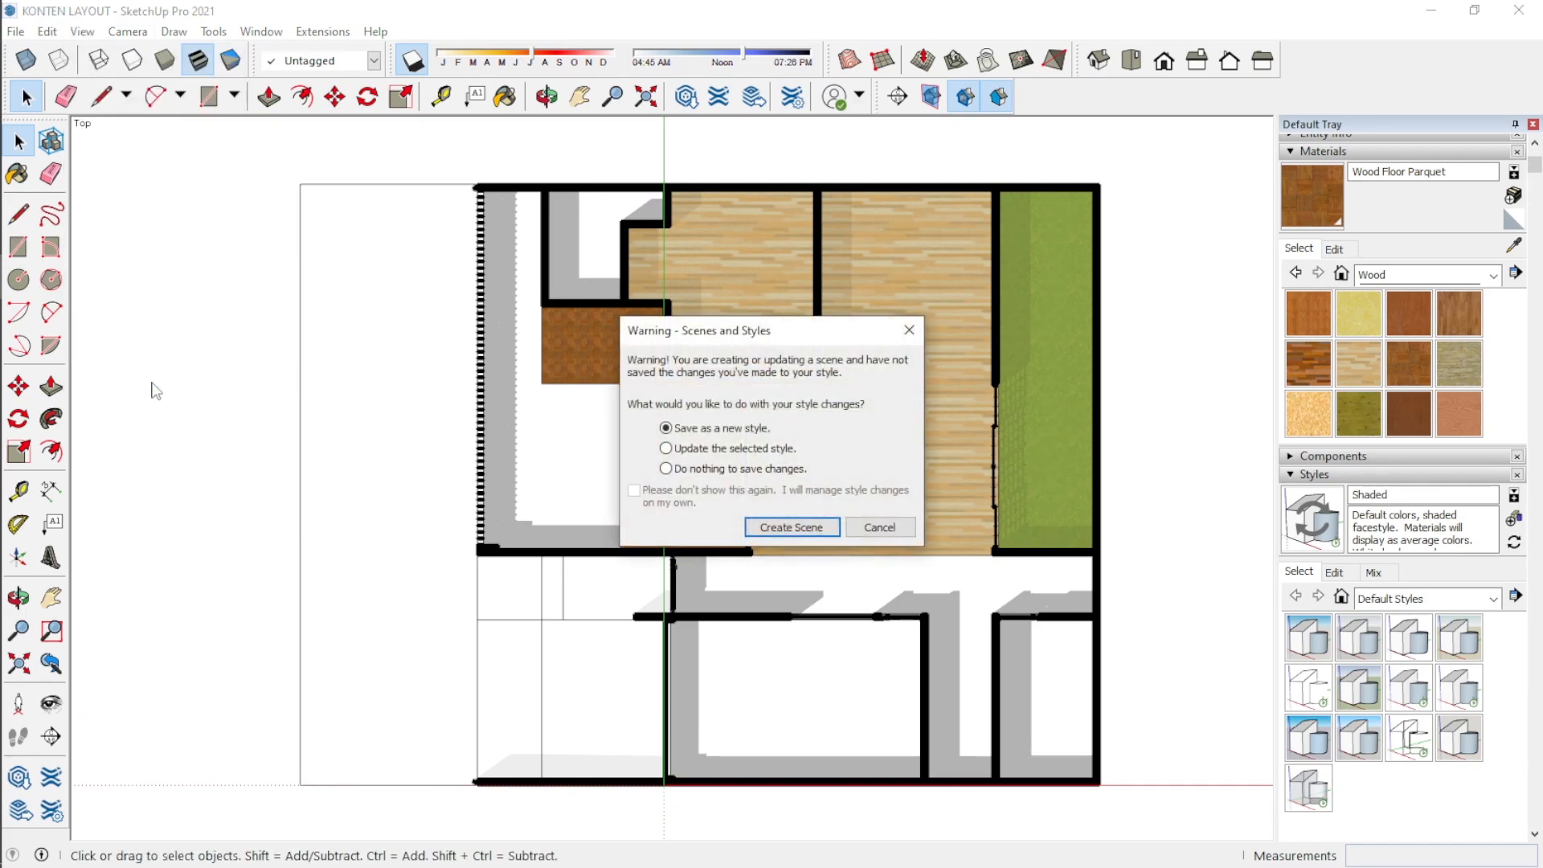
click(800, 528)
Step: Rename the top view scene as Denal LT 01
right_click(100, 123)
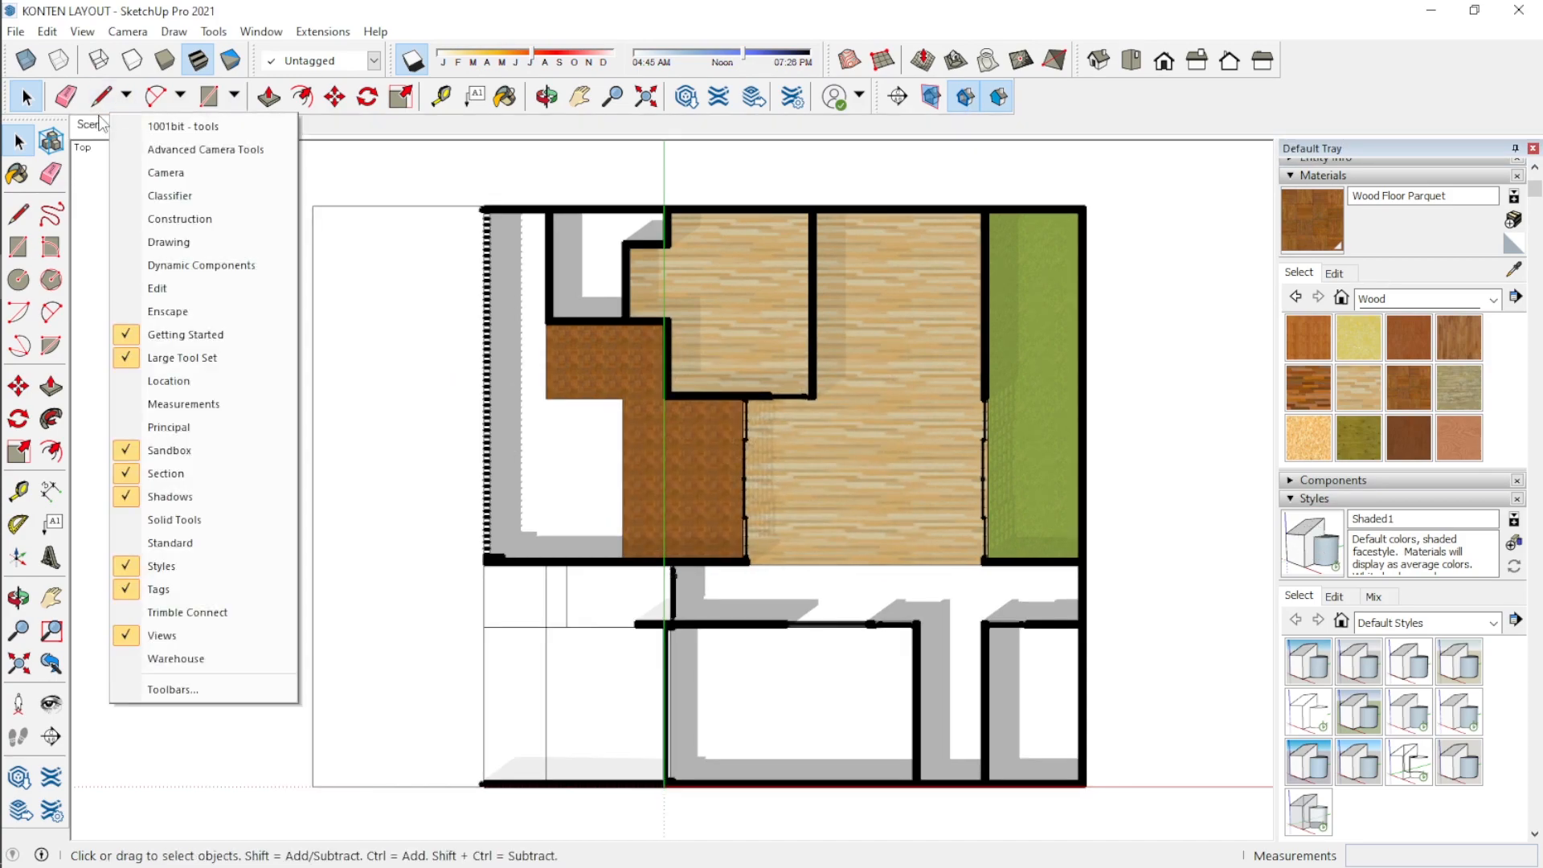
click(89, 127)
right_click(87, 126)
click(150, 226)
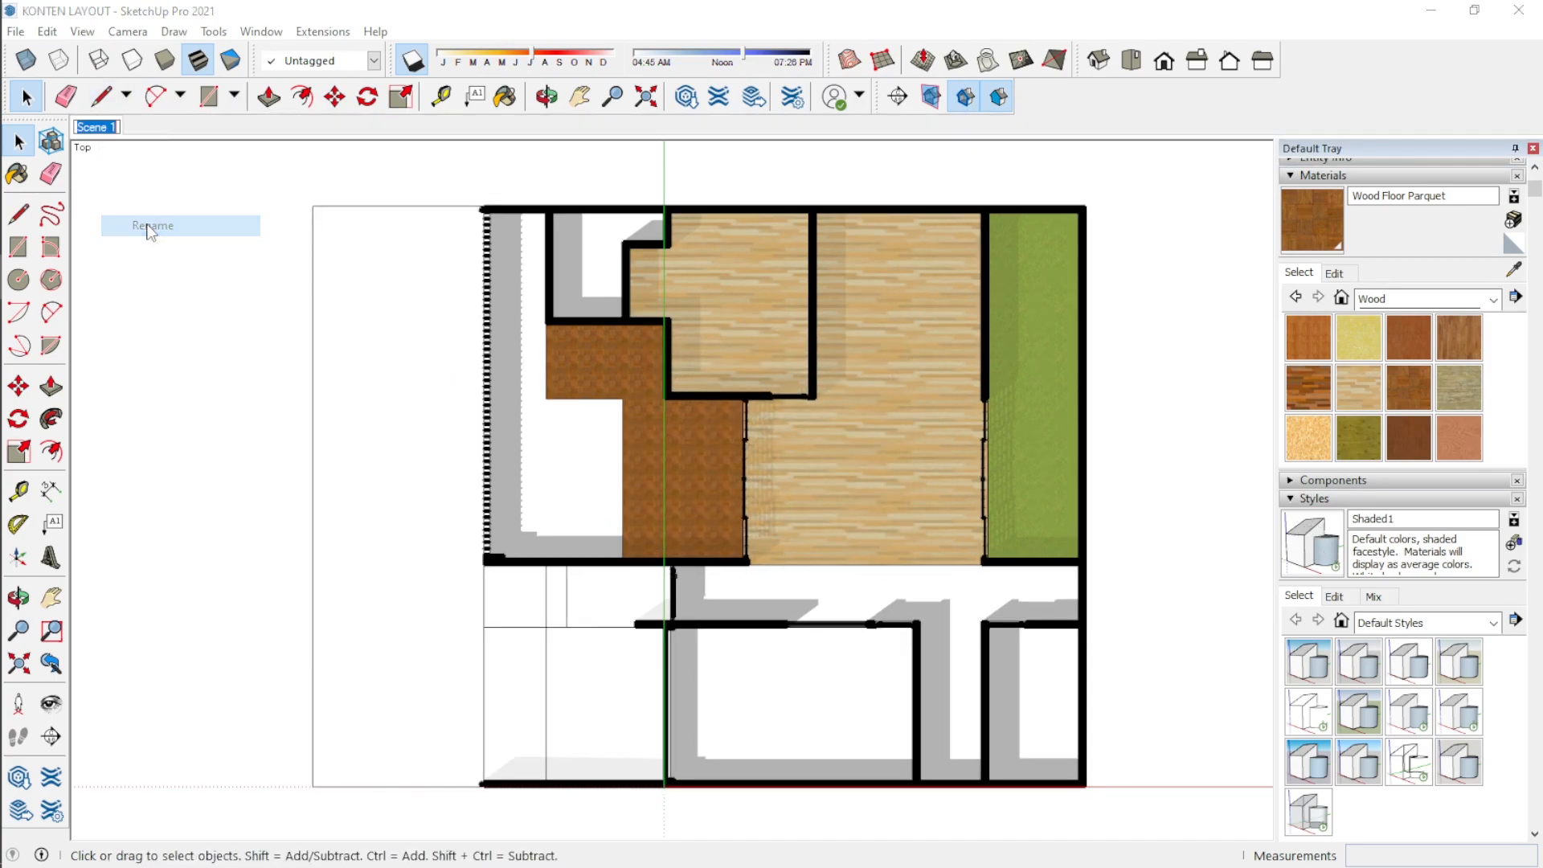
text(Denah L)
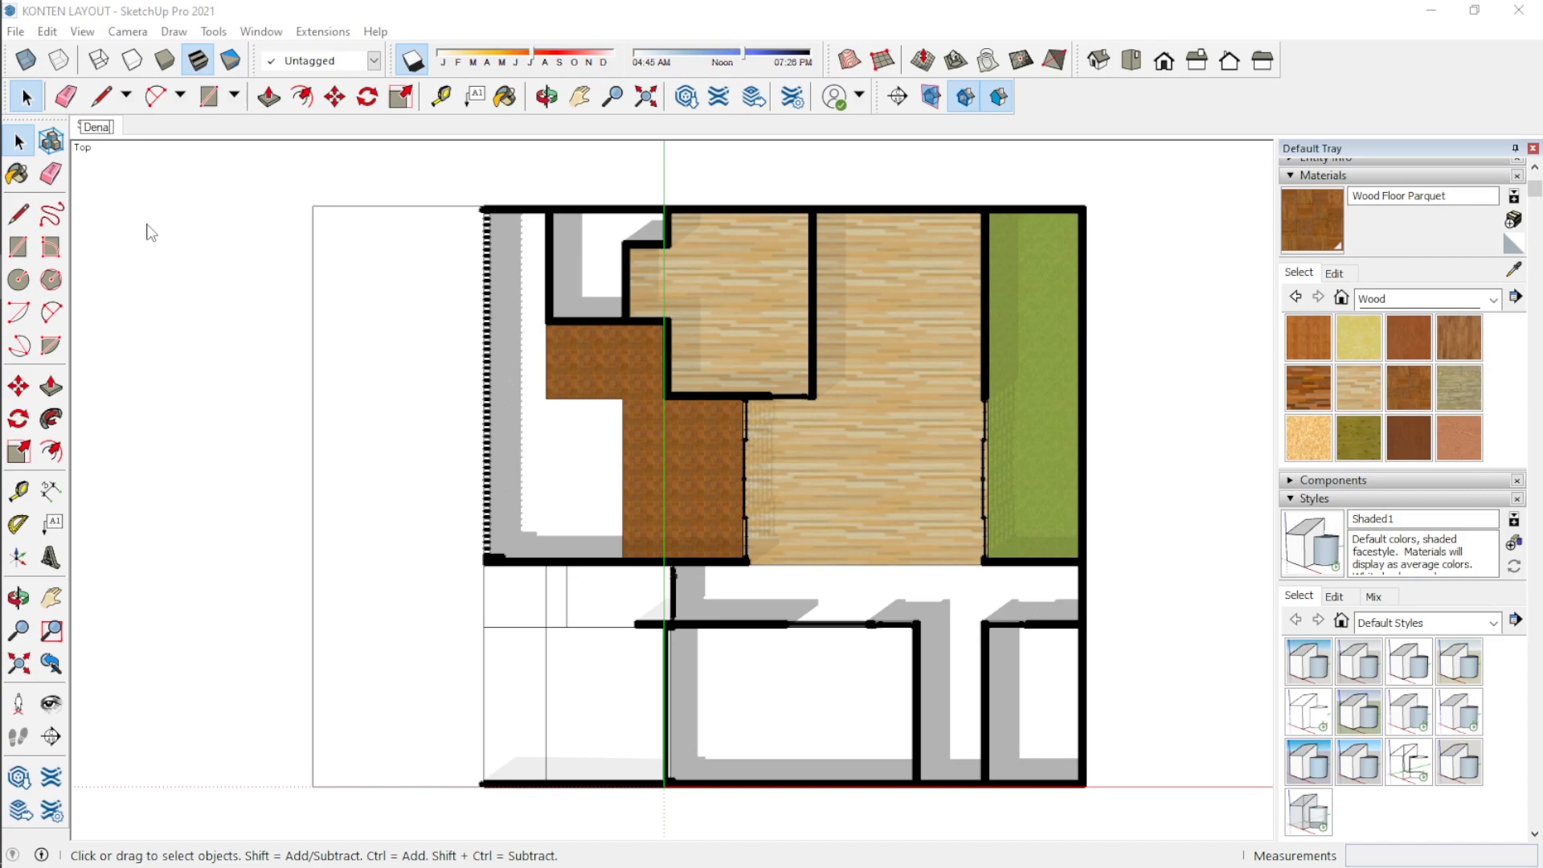
text(T 01)
key(BackSpace)
key(BackSpace)
key(BackSpace)
text(01)
key(Return)
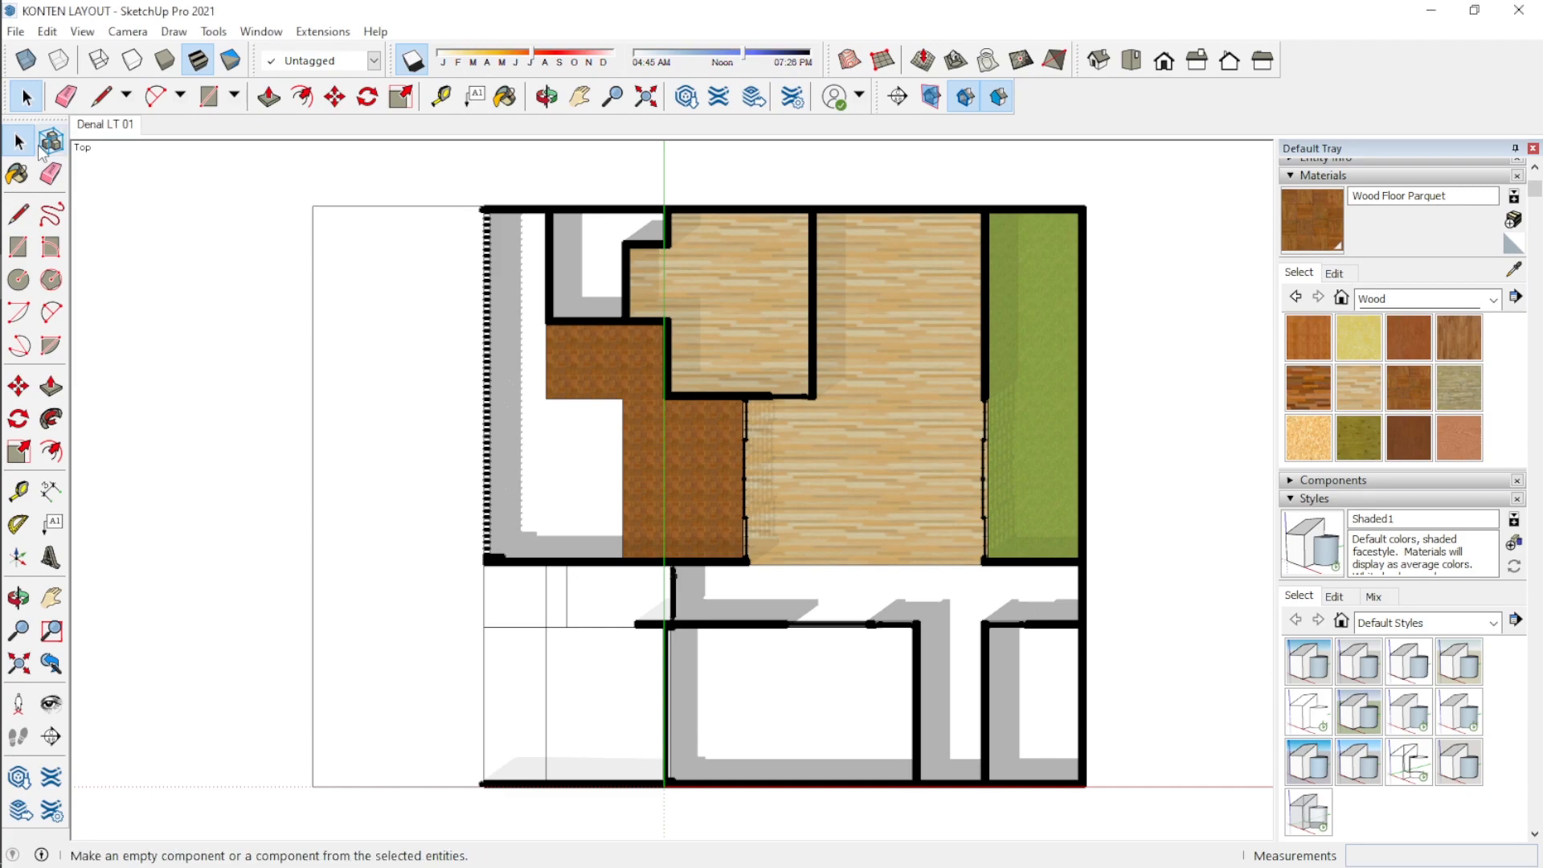
Step: Orbit the model into a 3D view and recall the Denal LT 01 scene to check its saved view
middle_drag(268, 303, 338, 510)
scroll(473, 546, up, 3)
scroll(473, 546, down, 4)
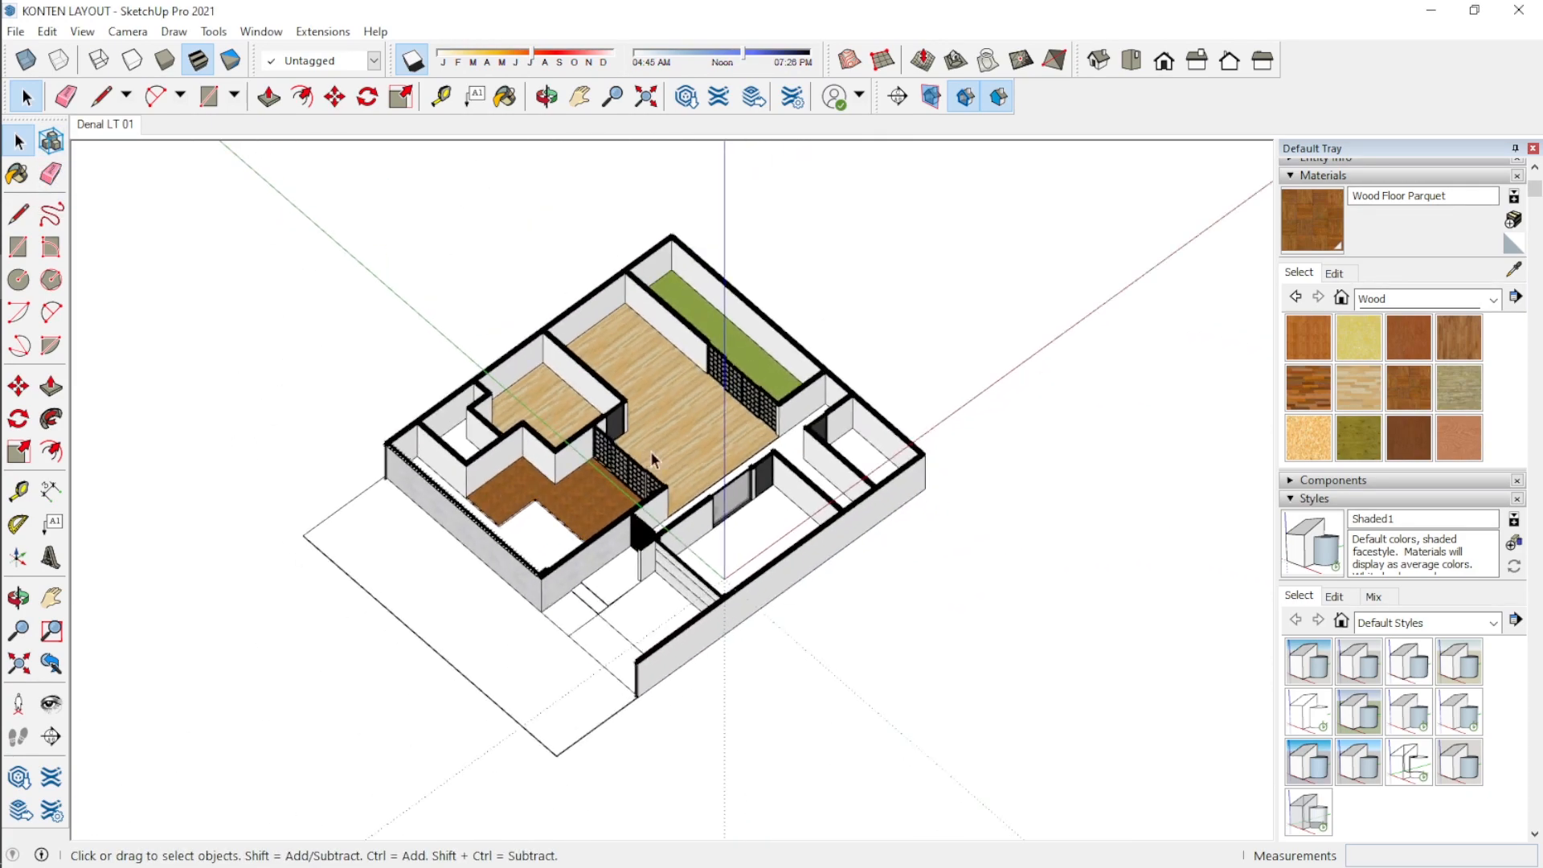
middle_drag(418, 299, 302, 283)
click(111, 127)
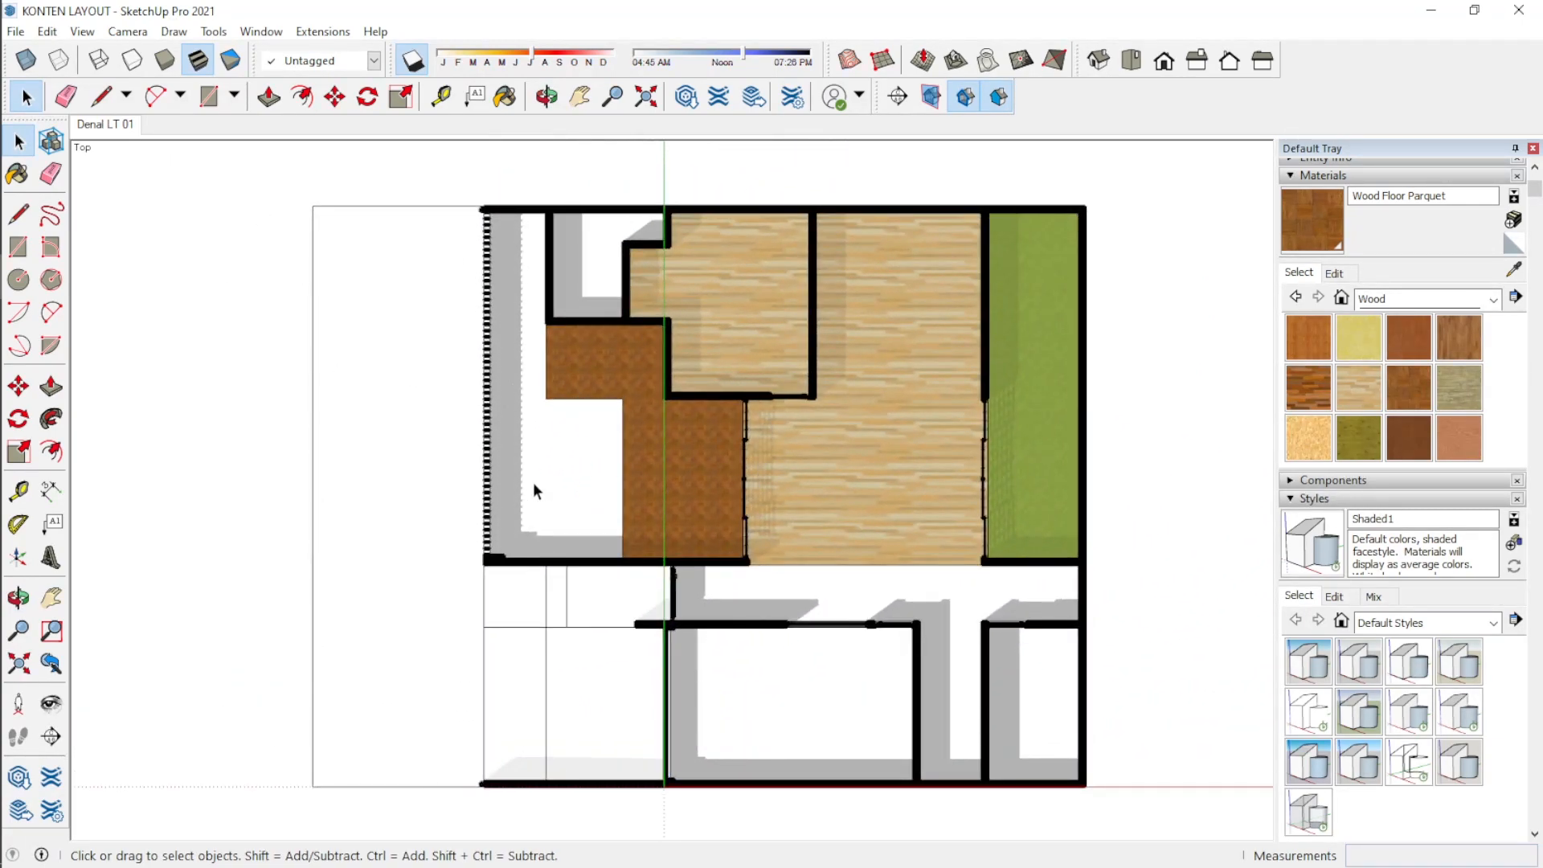
Step: Switch to LayOut and move the Bata Roster label's text outside the plan's left wall
click(22, 334)
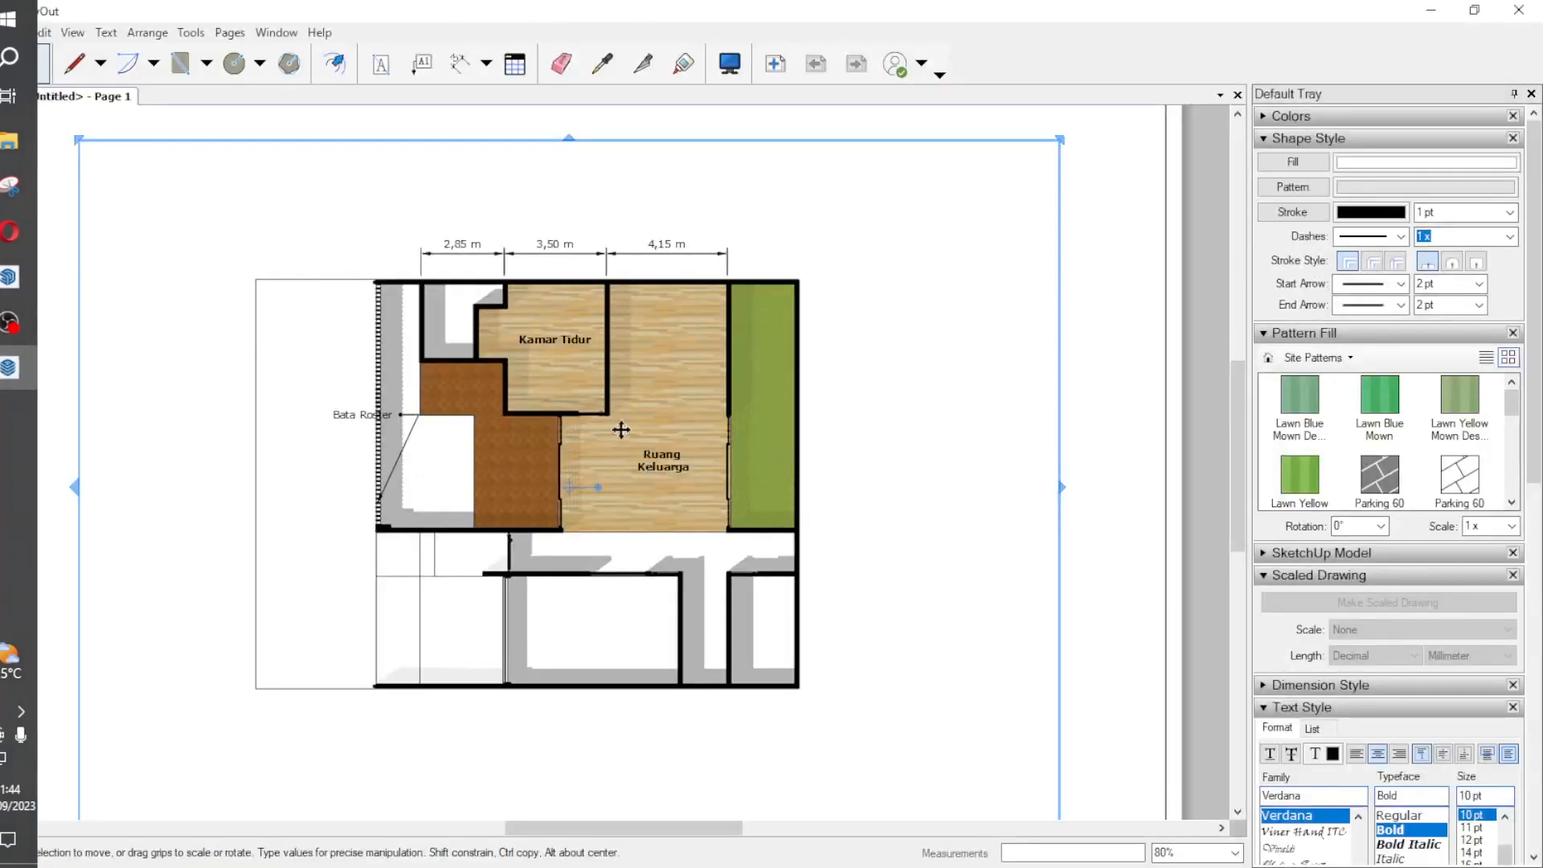
scroll(352, 407, up, 2)
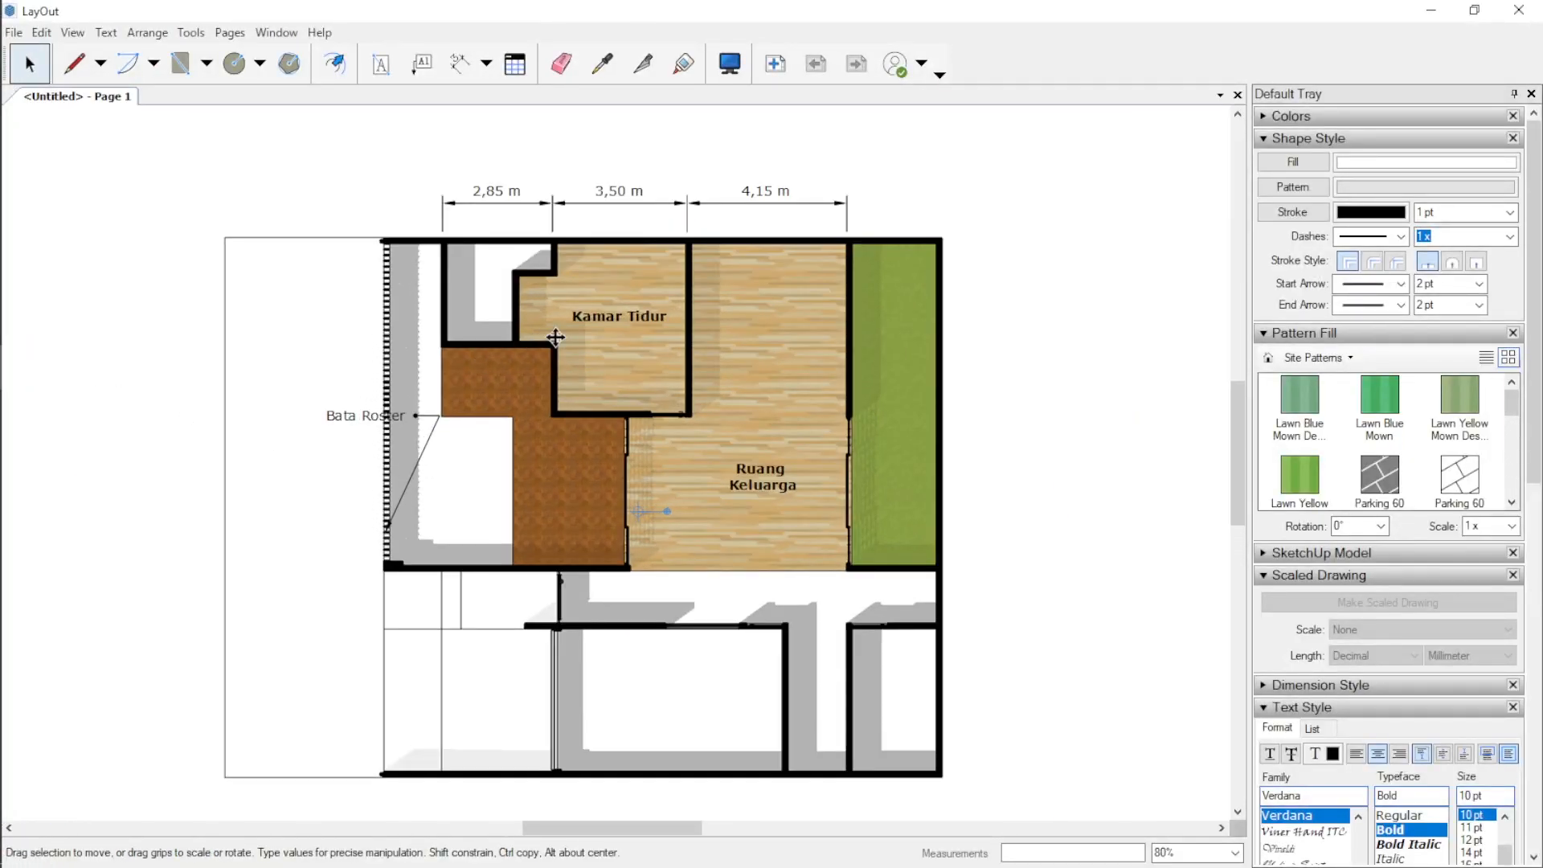
click(609, 321)
click(764, 482)
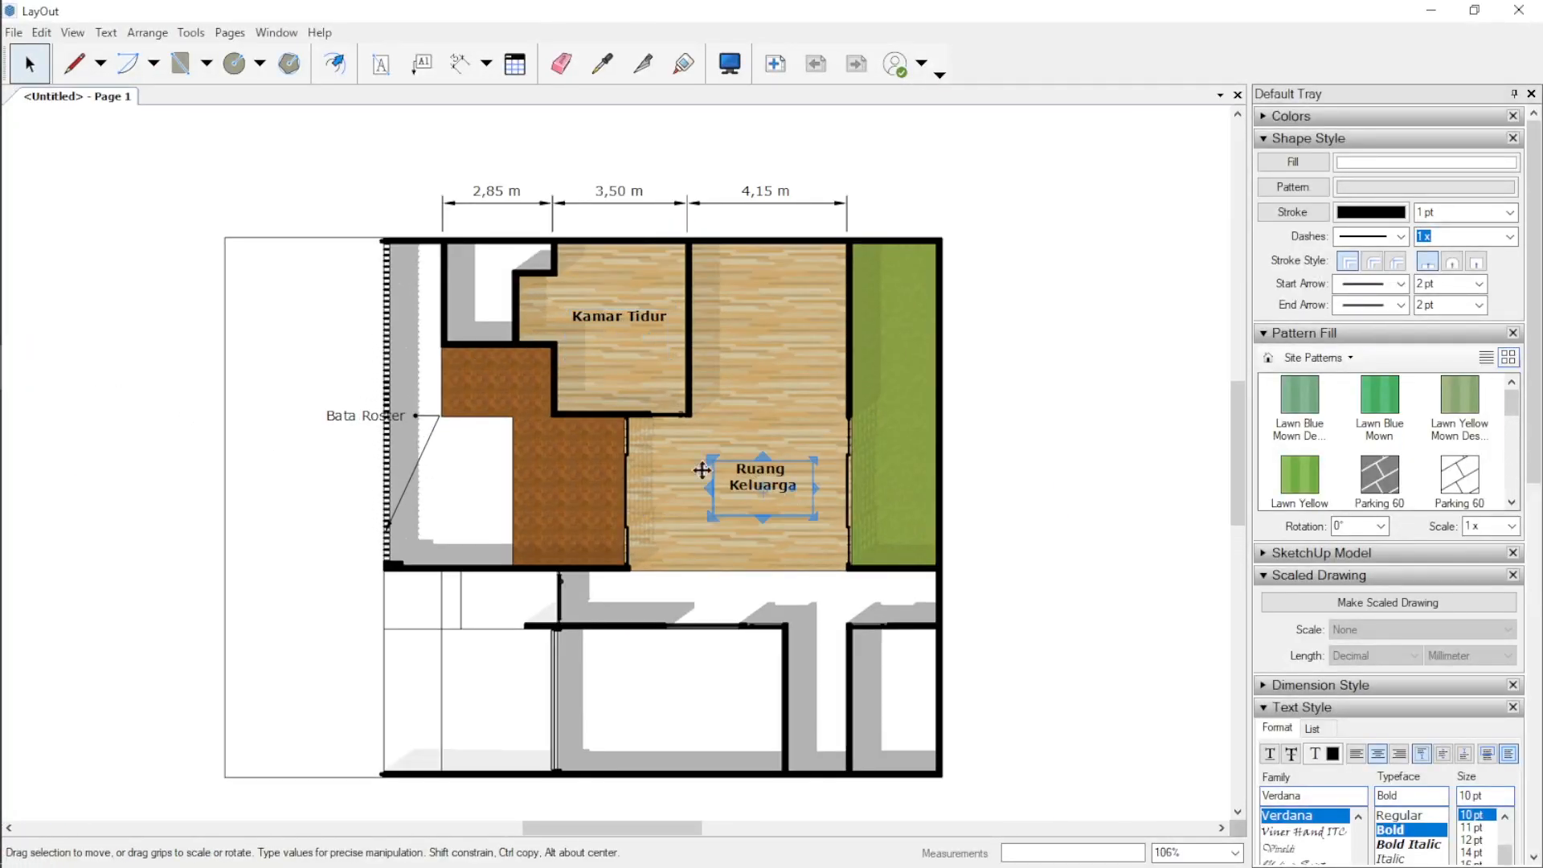
click(383, 418)
scroll(628, 483, down, 2)
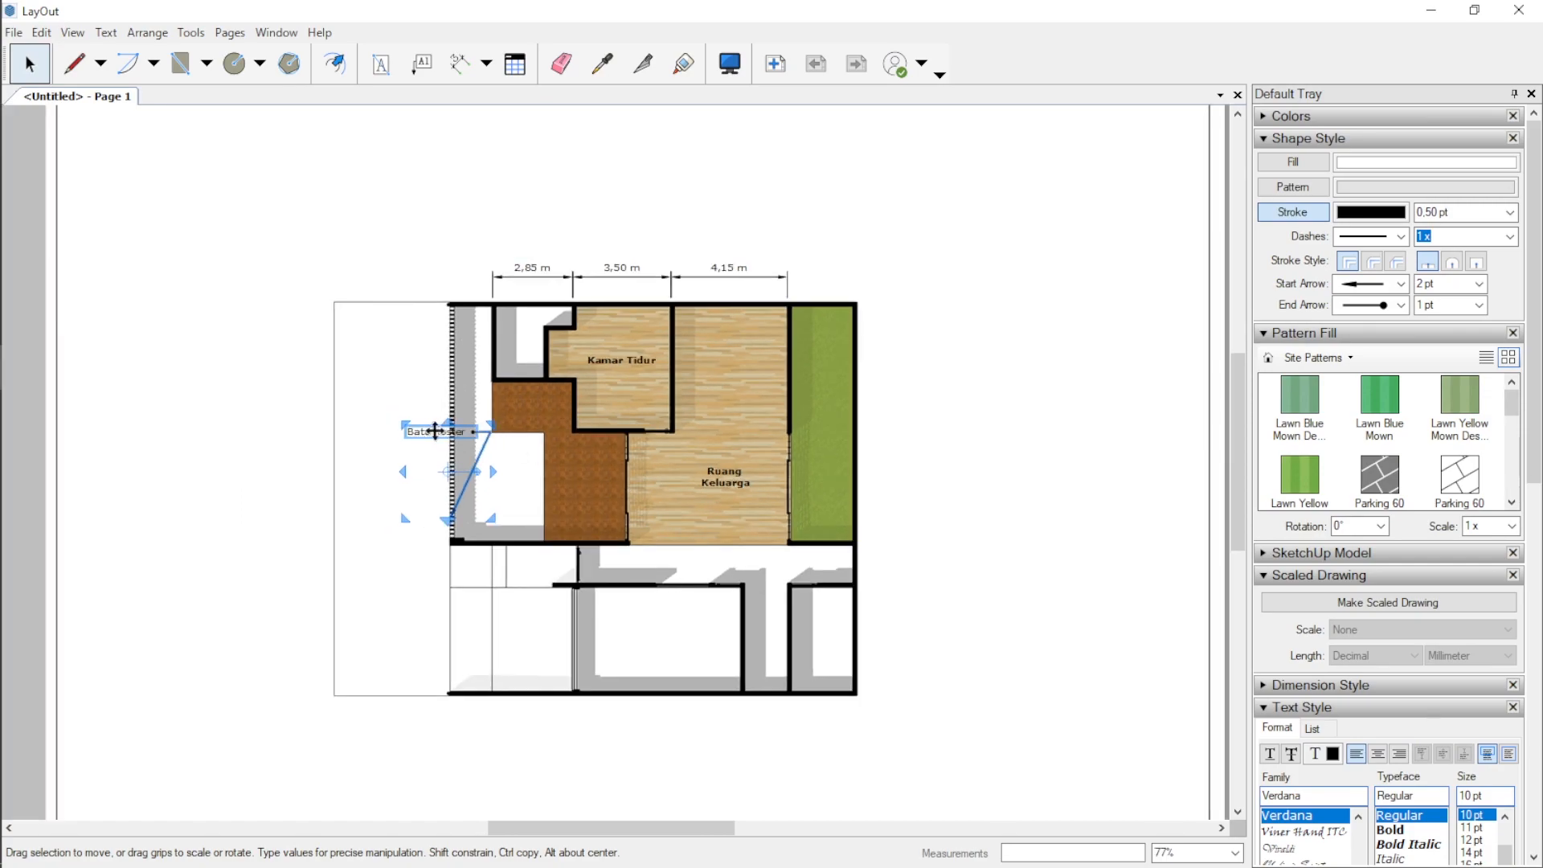
drag(414, 434, 361, 447)
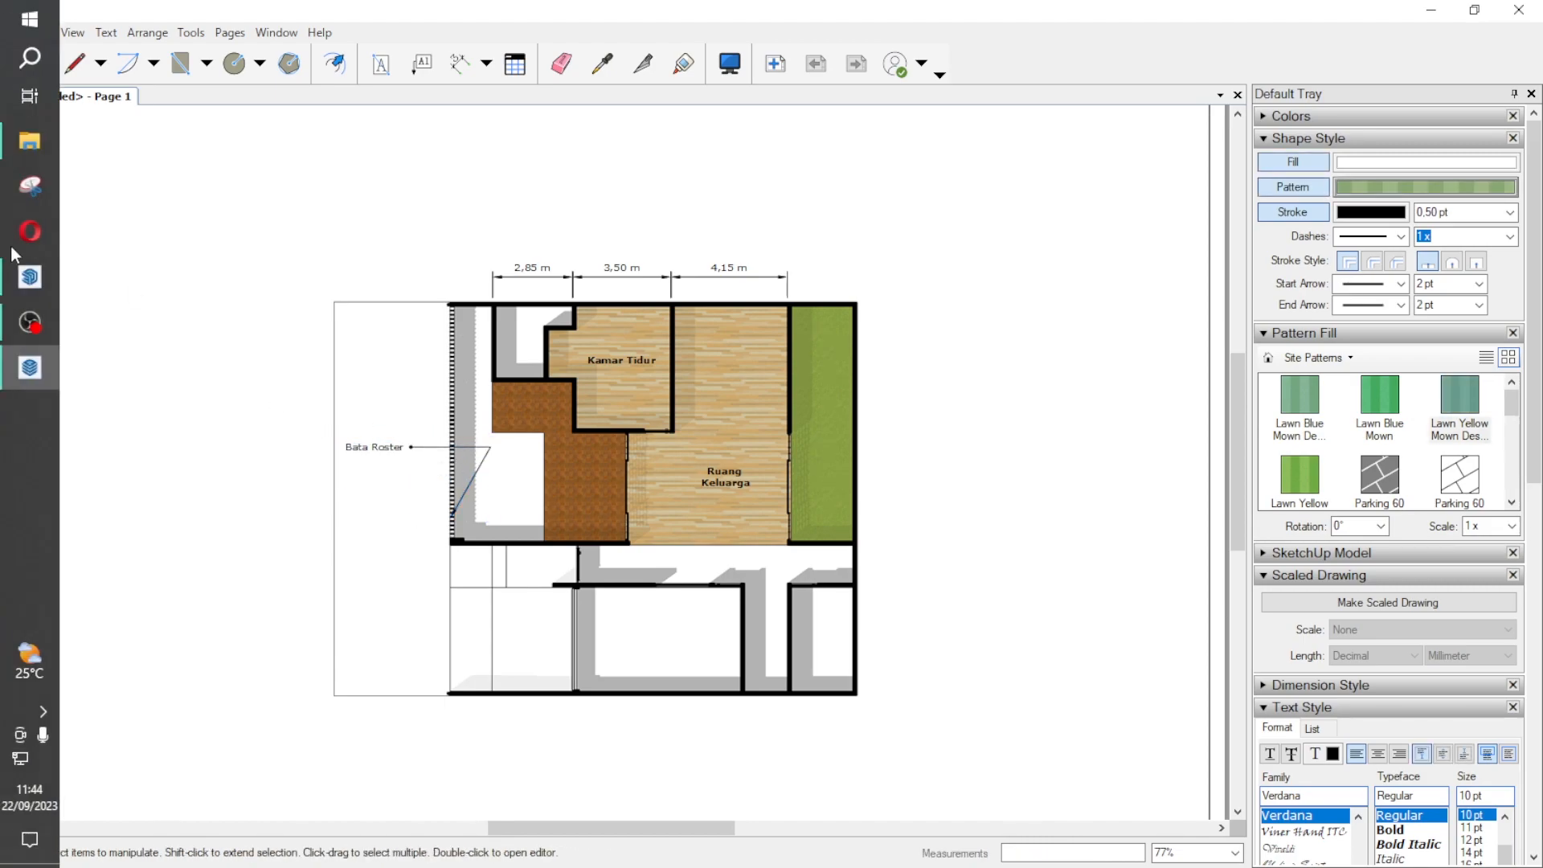
Step: Switch to SketchUp, set the model to an isometric view and add a second scene from it
click(30, 276)
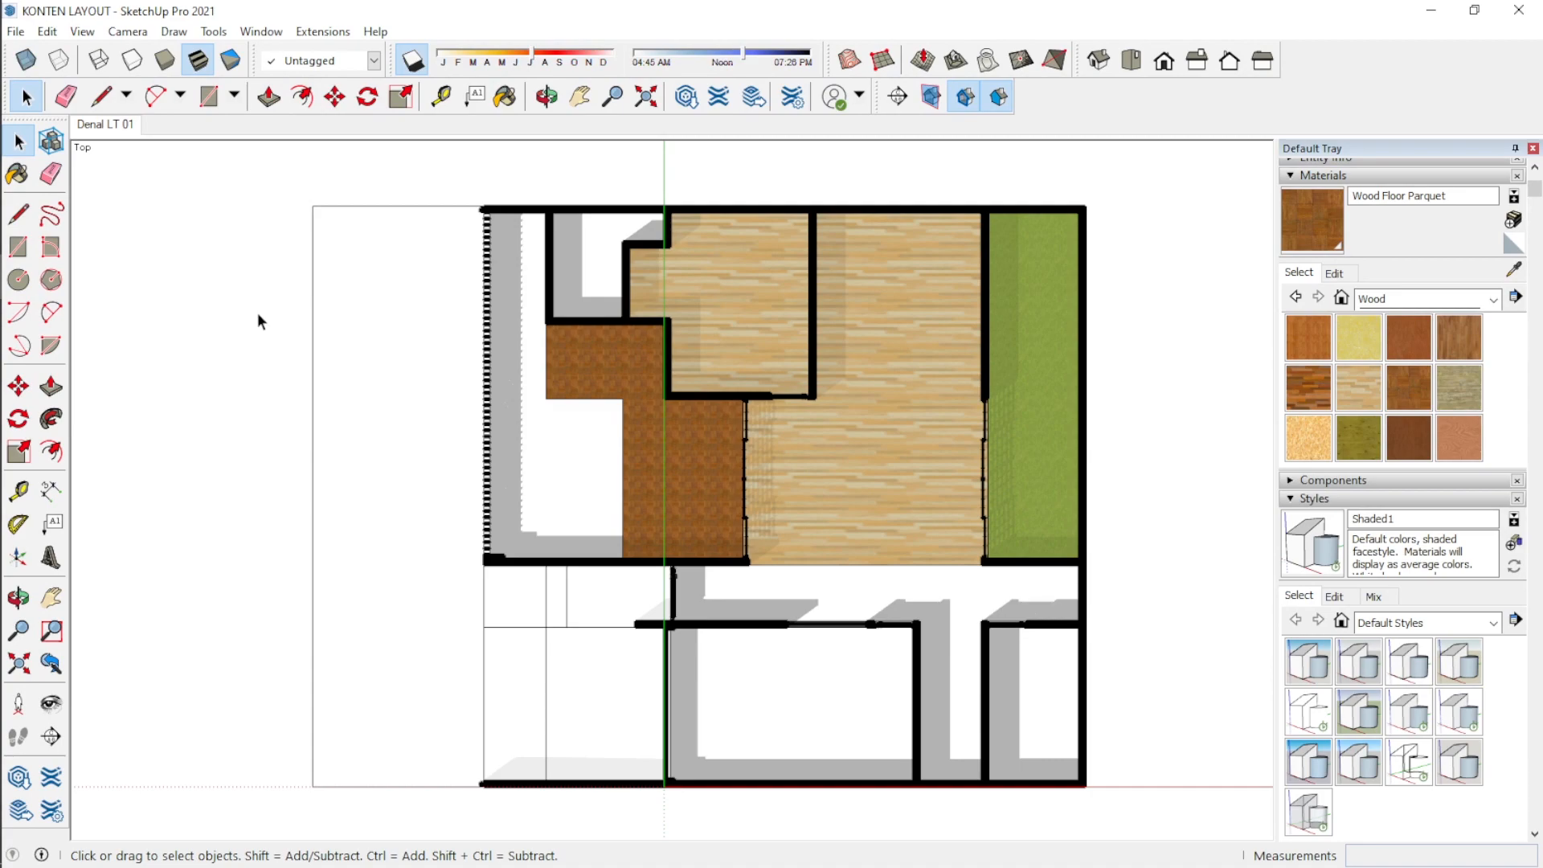
scroll(258, 312, down, 1)
click(1095, 71)
middle_drag(563, 514, 700, 498)
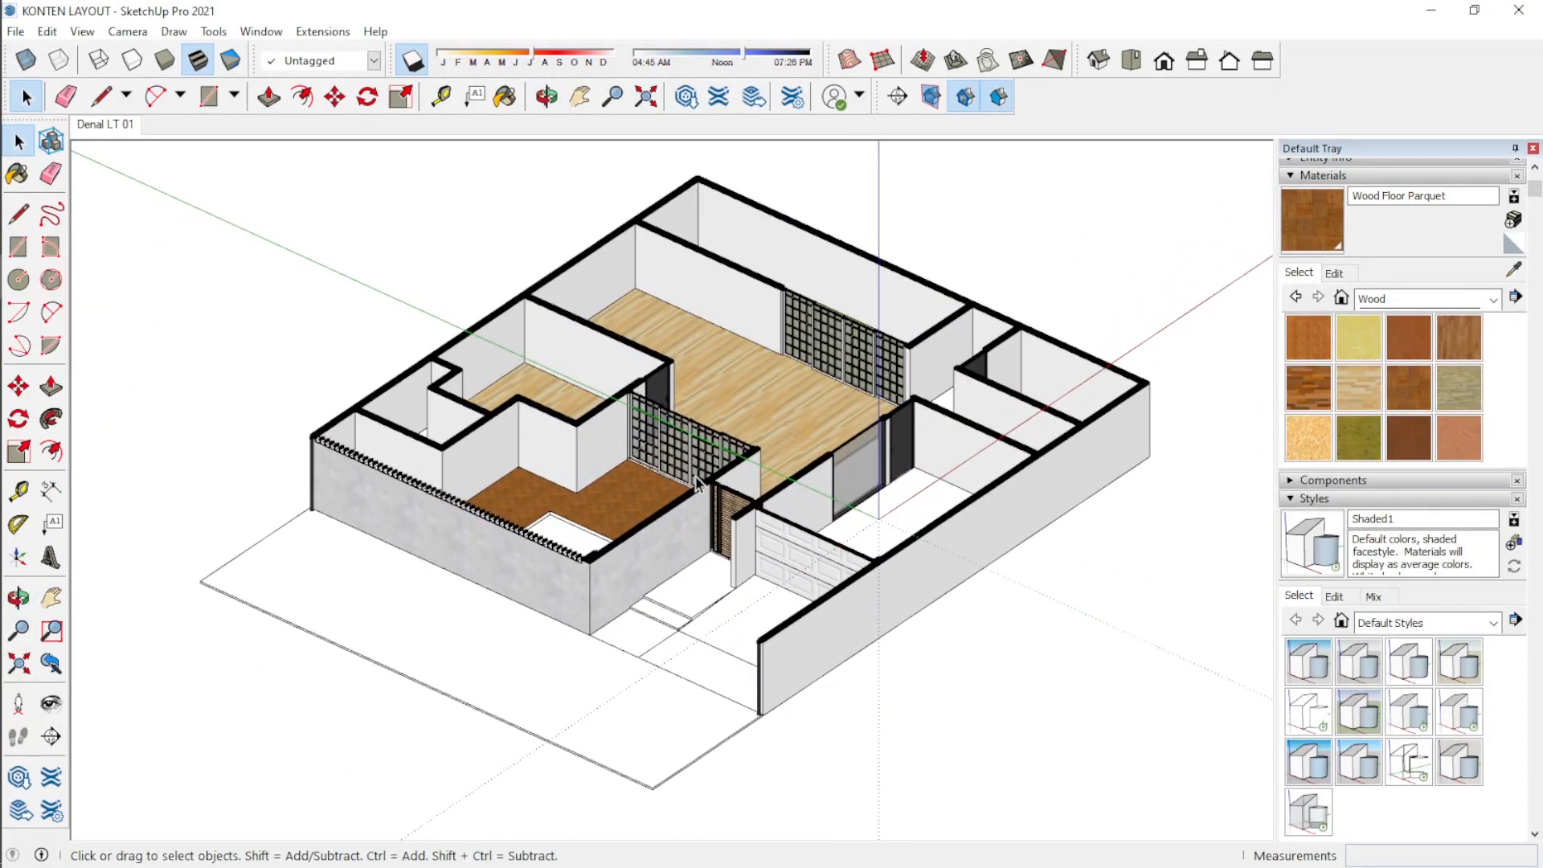
click(660, 439)
click(81, 32)
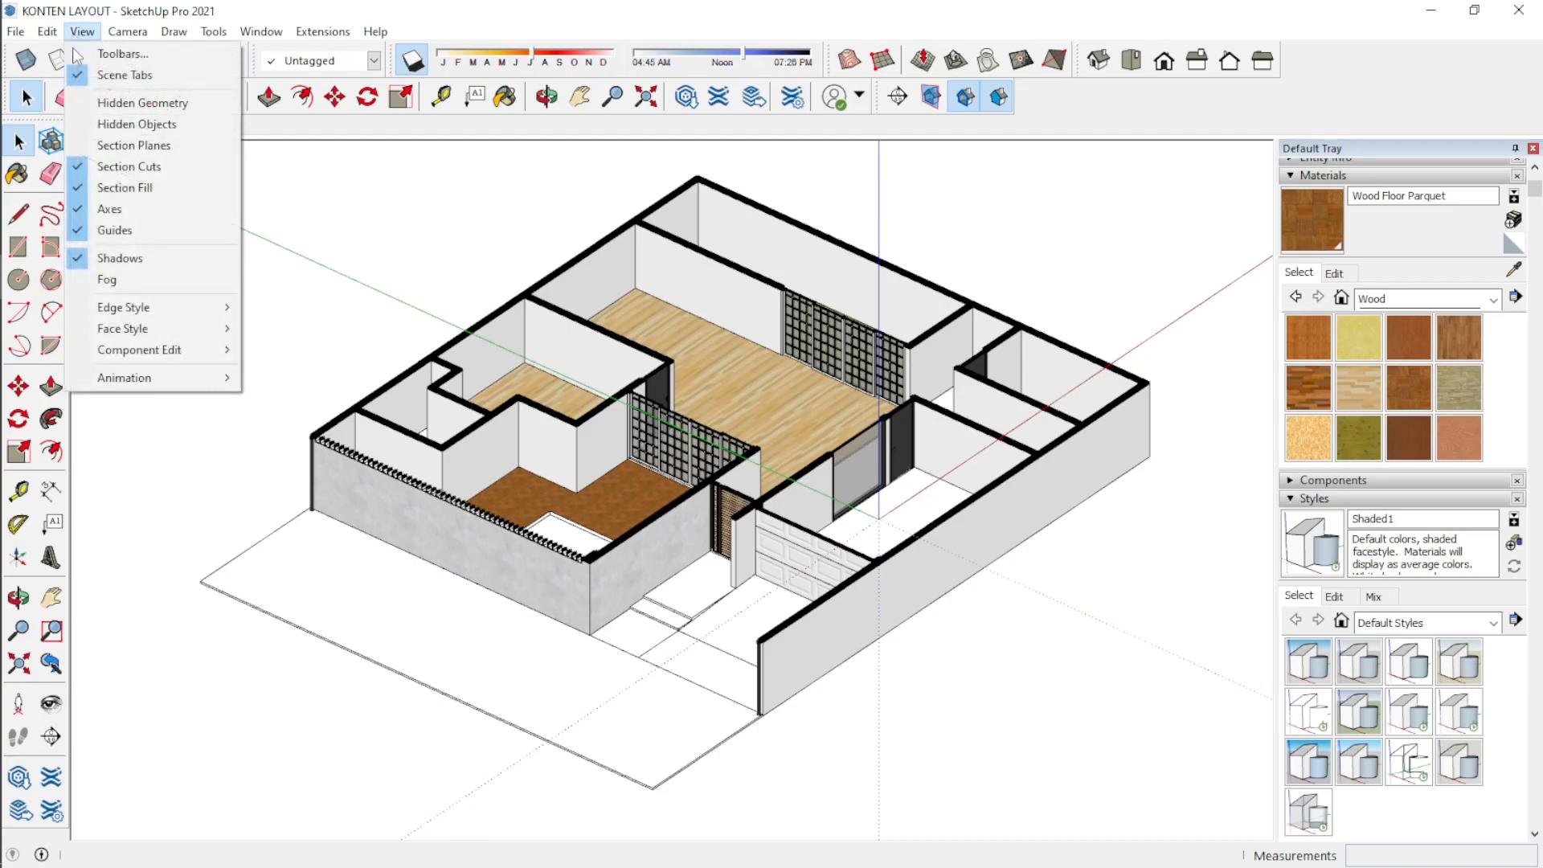
mouse_move(127, 376)
click(289, 383)
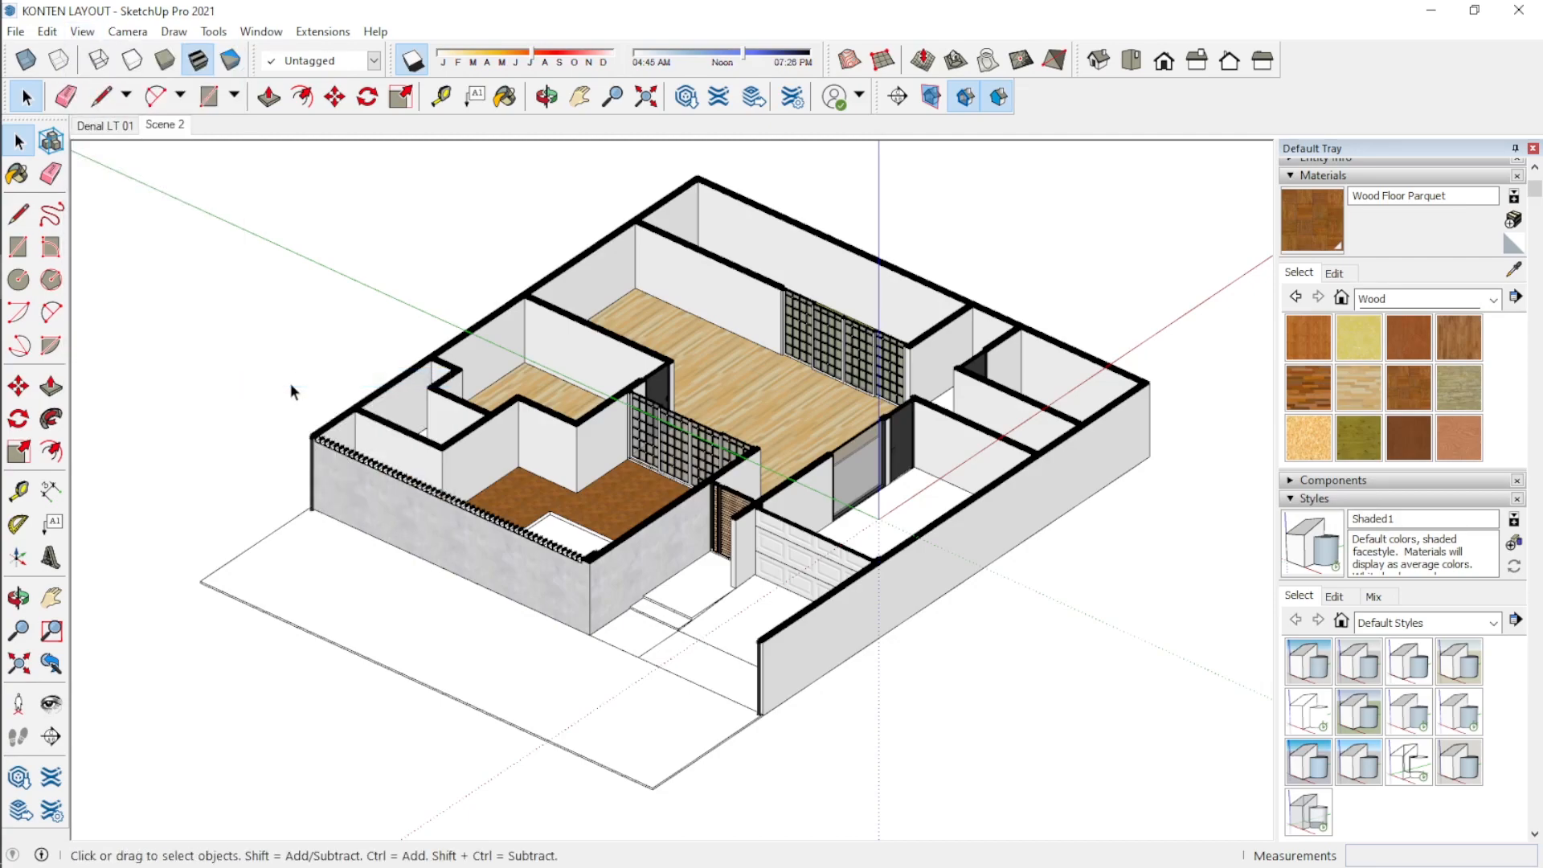
Step: Rename the second scene, which holds the isometric view, as ISO
key(o)
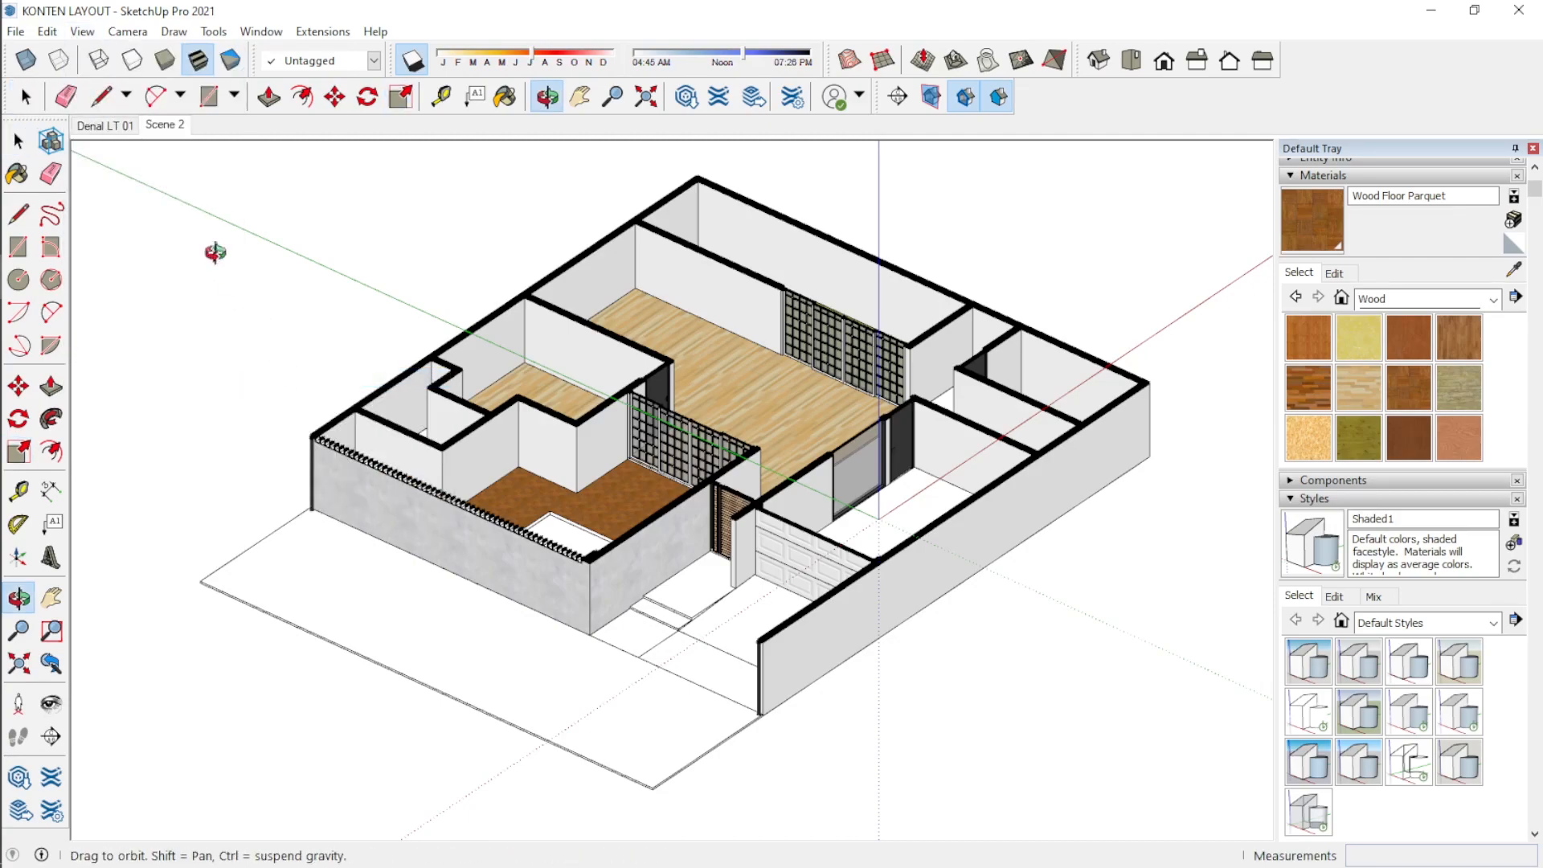
key(space)
right_click(182, 127)
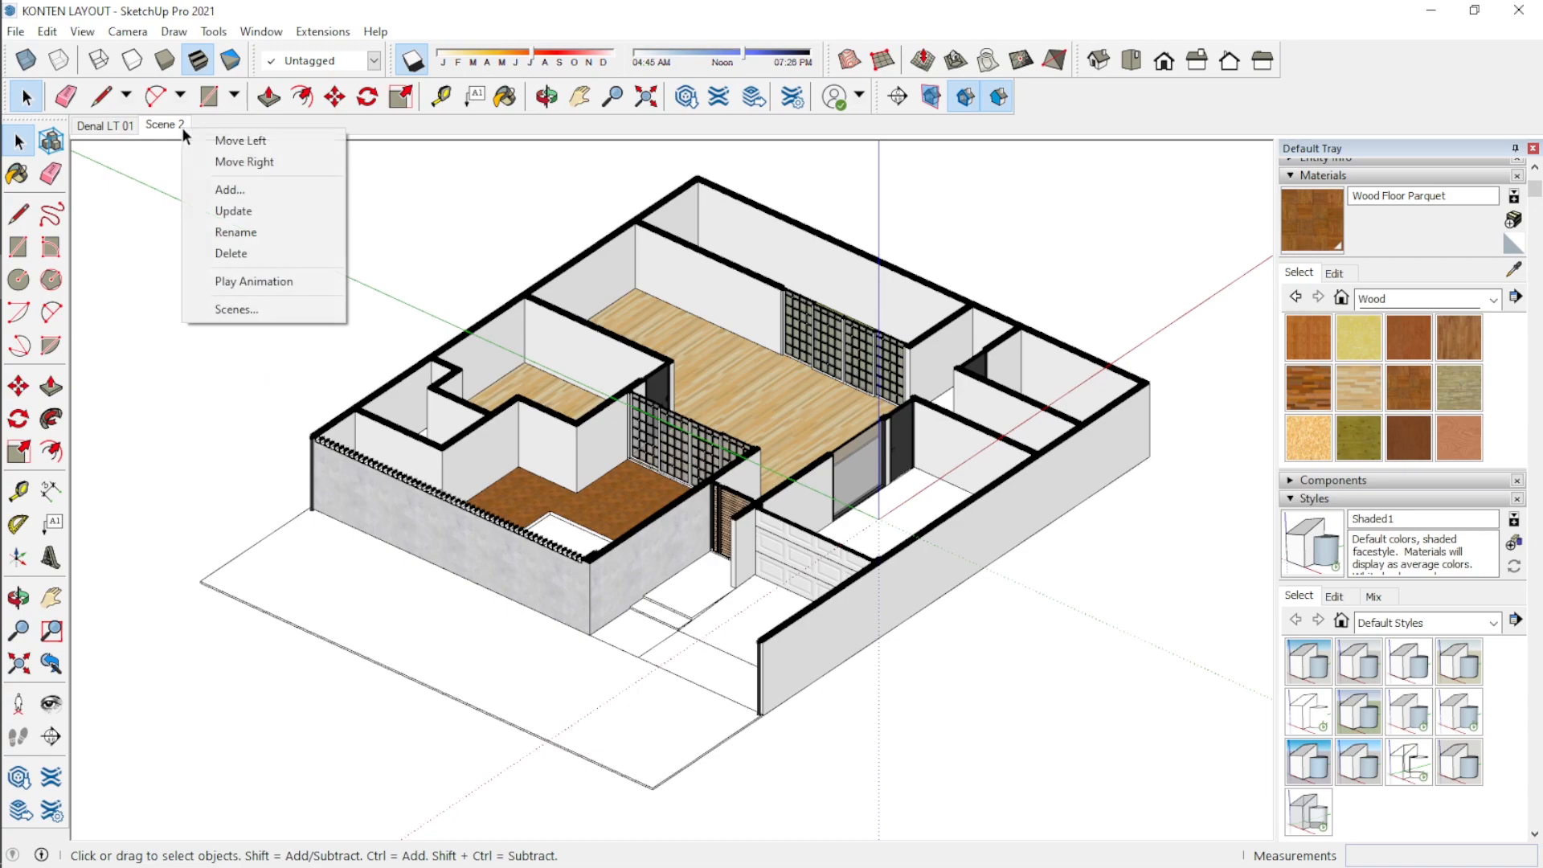
click(253, 231)
text(ISO)
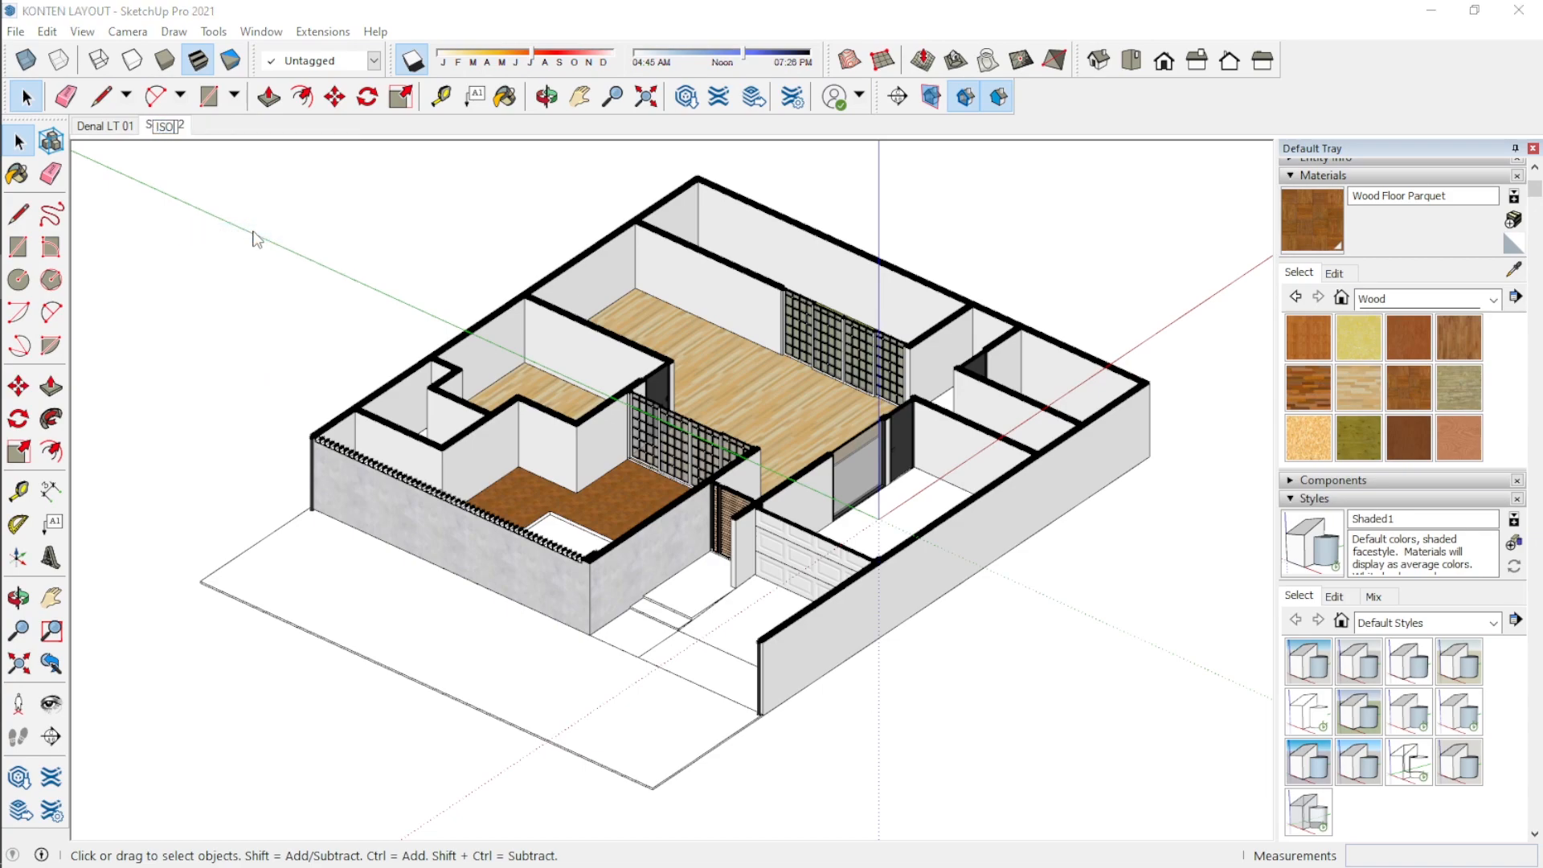
key(Return)
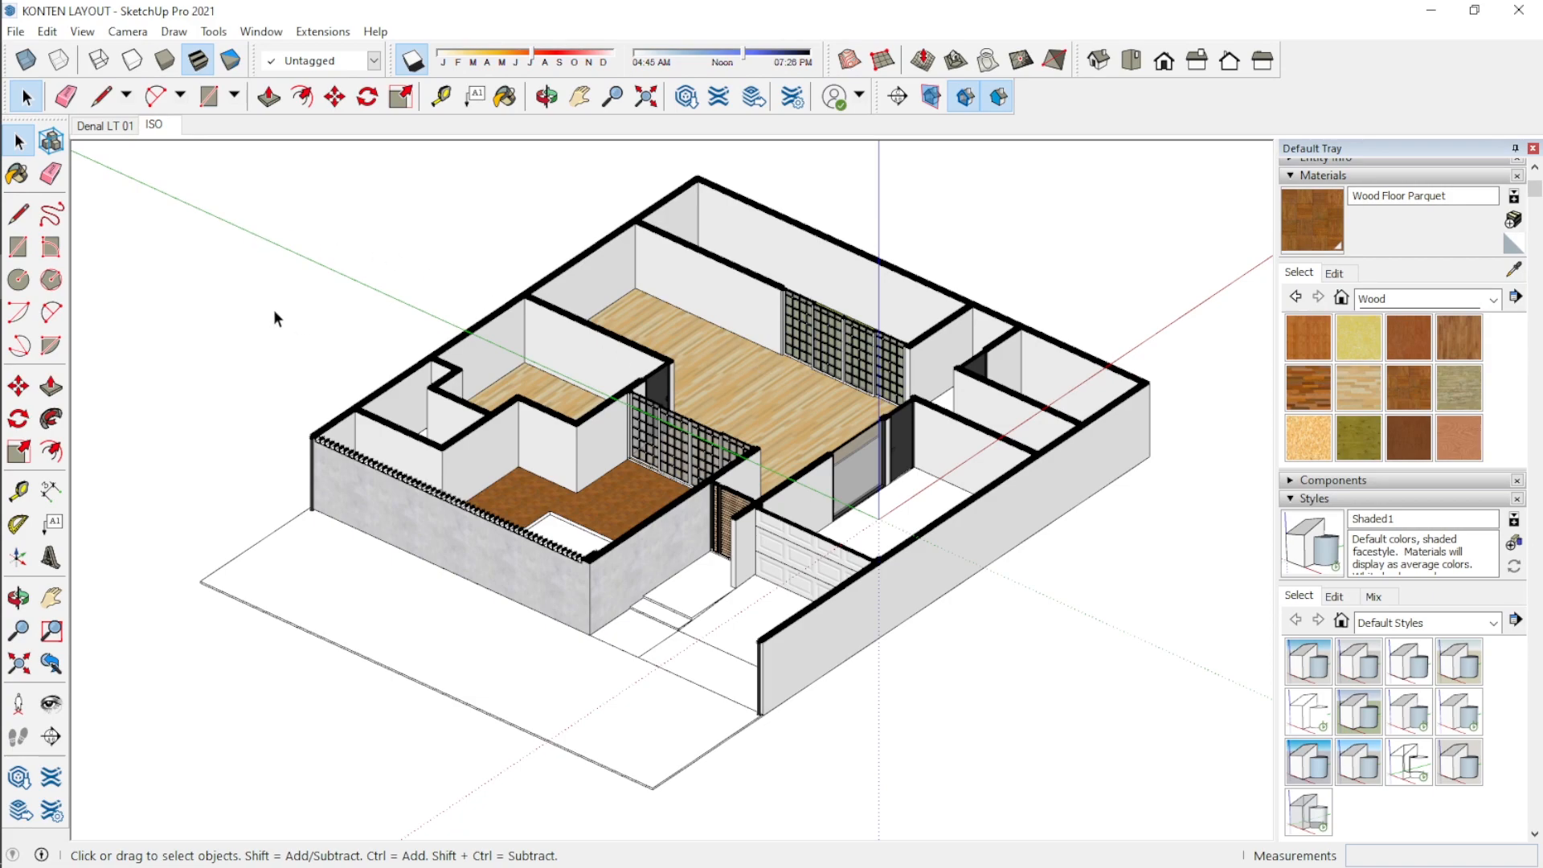
Step: Send the model to LayOut, saving it first, and place it in a new document on the plain A3 Landscape template
click(756, 98)
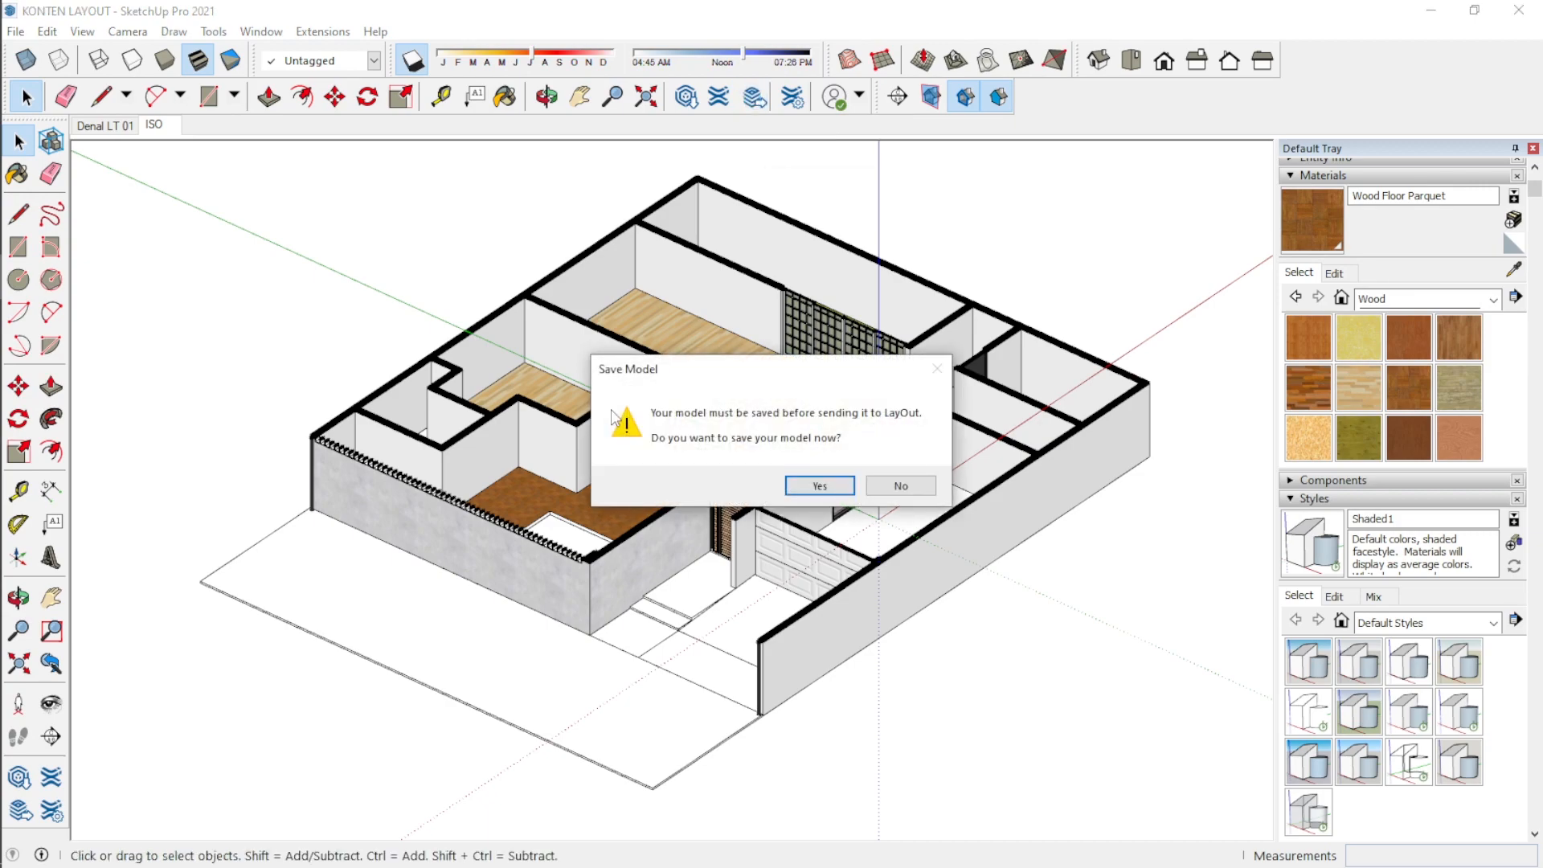
click(828, 487)
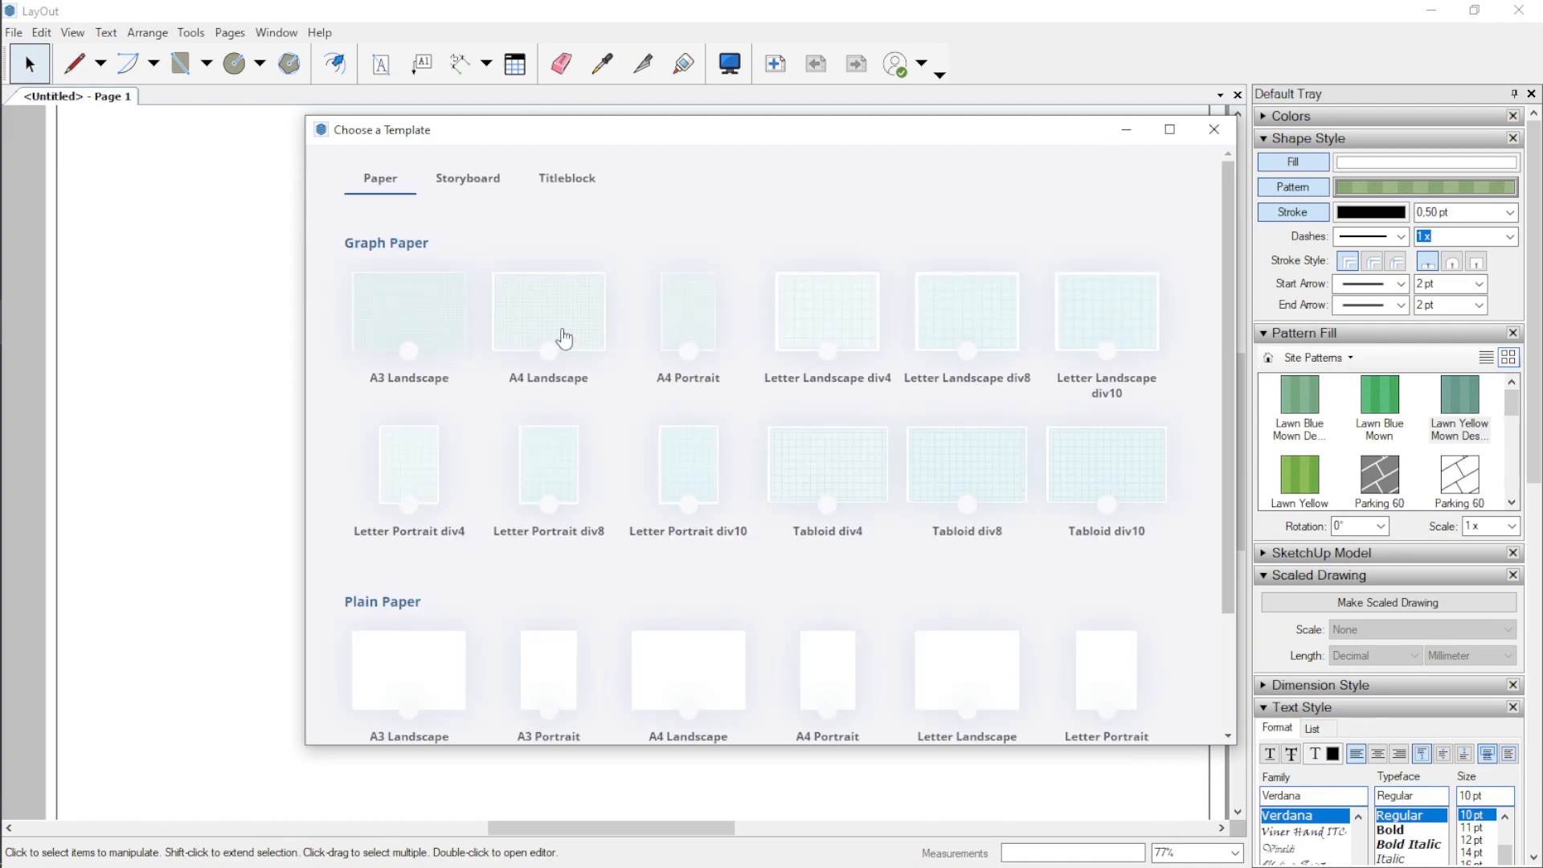
drag(586, 133, 495, 102)
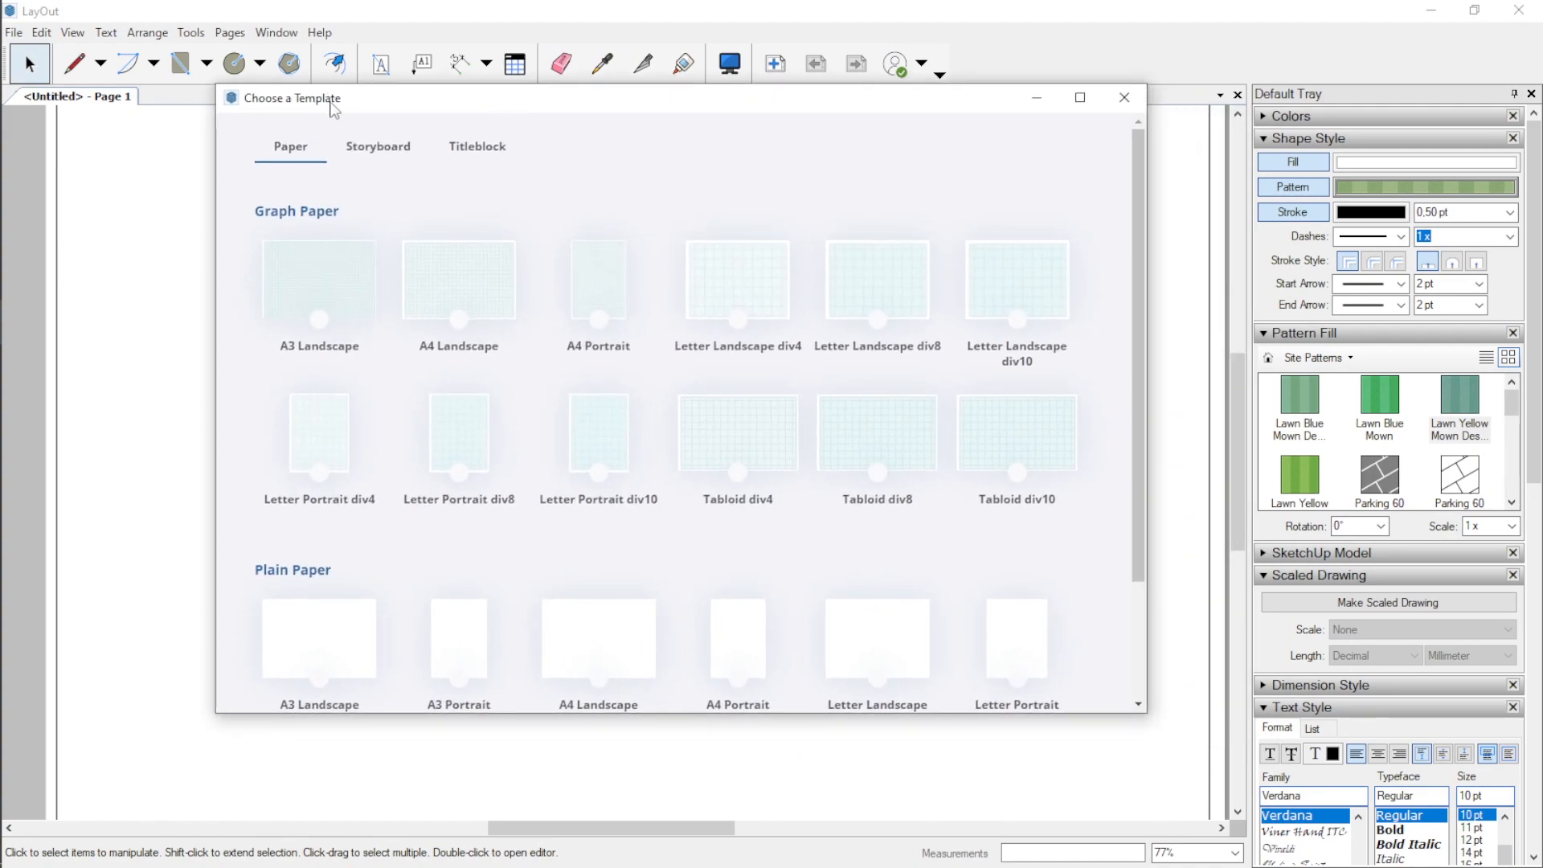
click(314, 653)
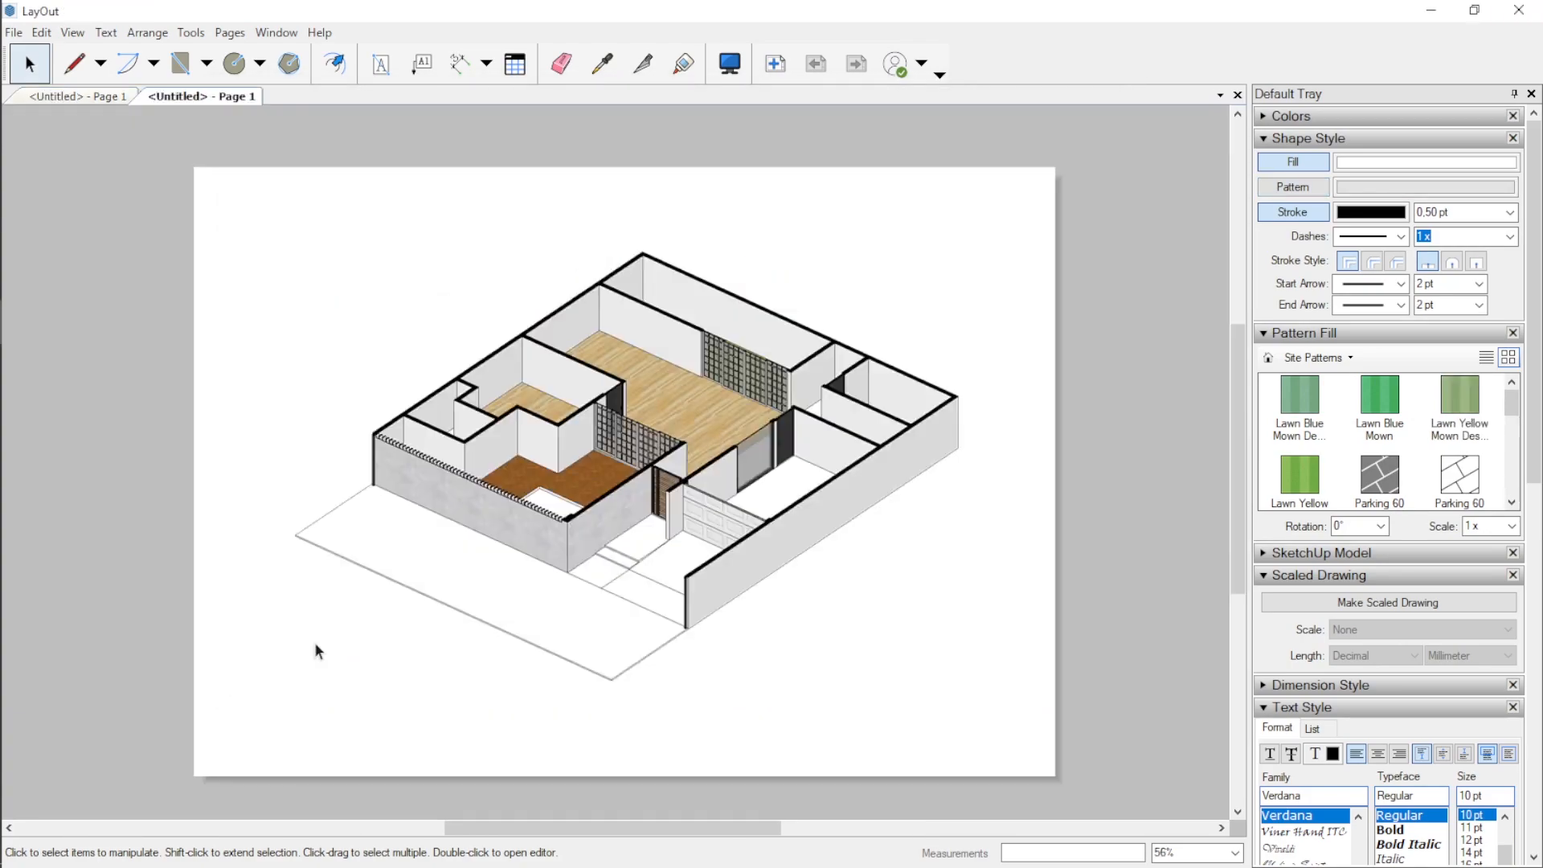
Step: Compare the floor plan document with the new isometric document in LayOut
click(50, 95)
click(167, 102)
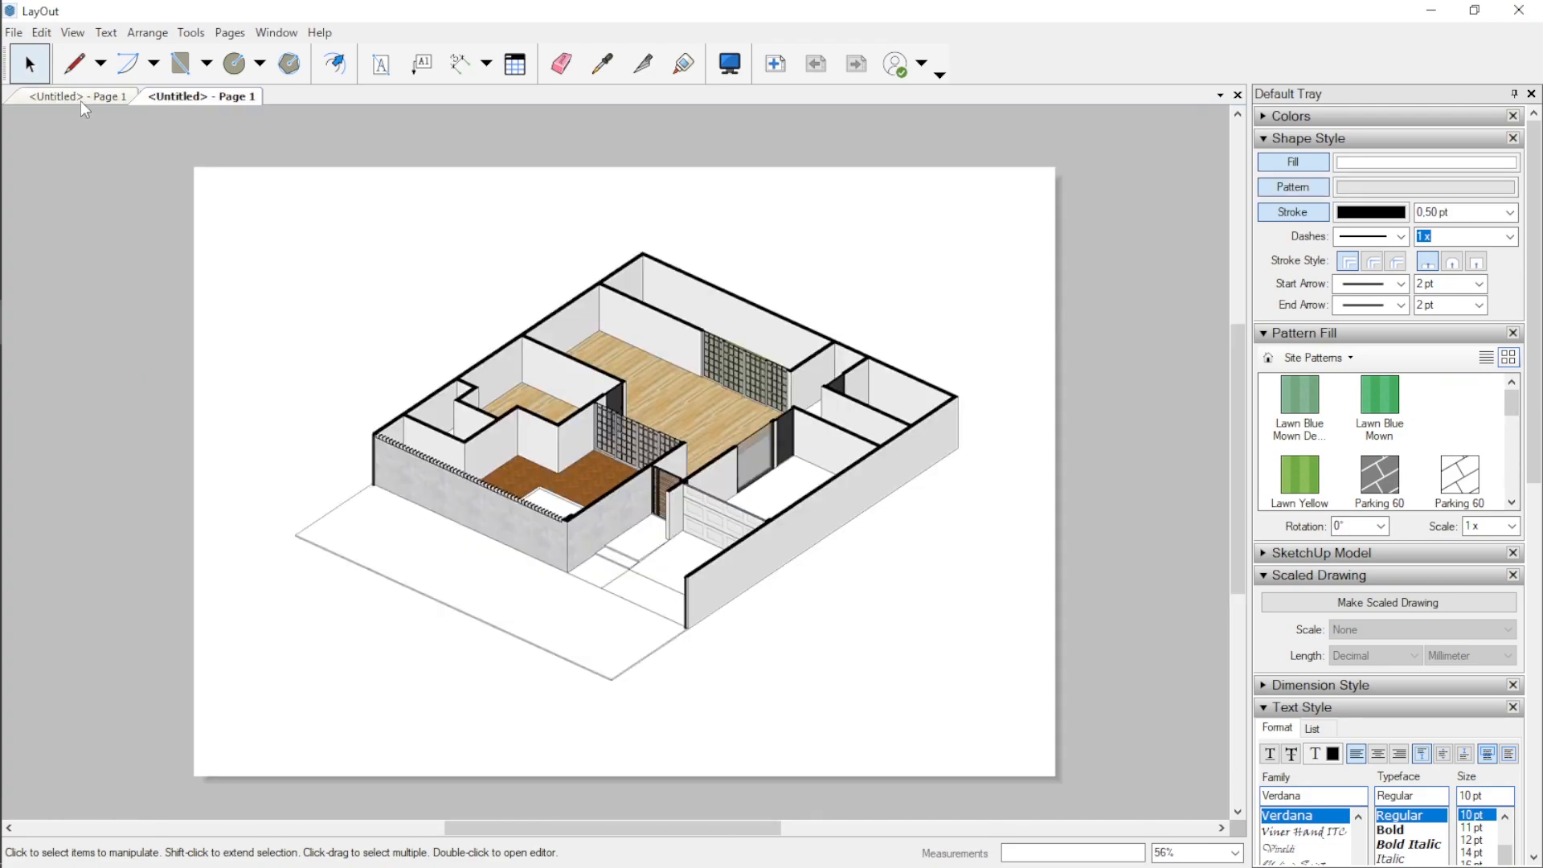
click(80, 99)
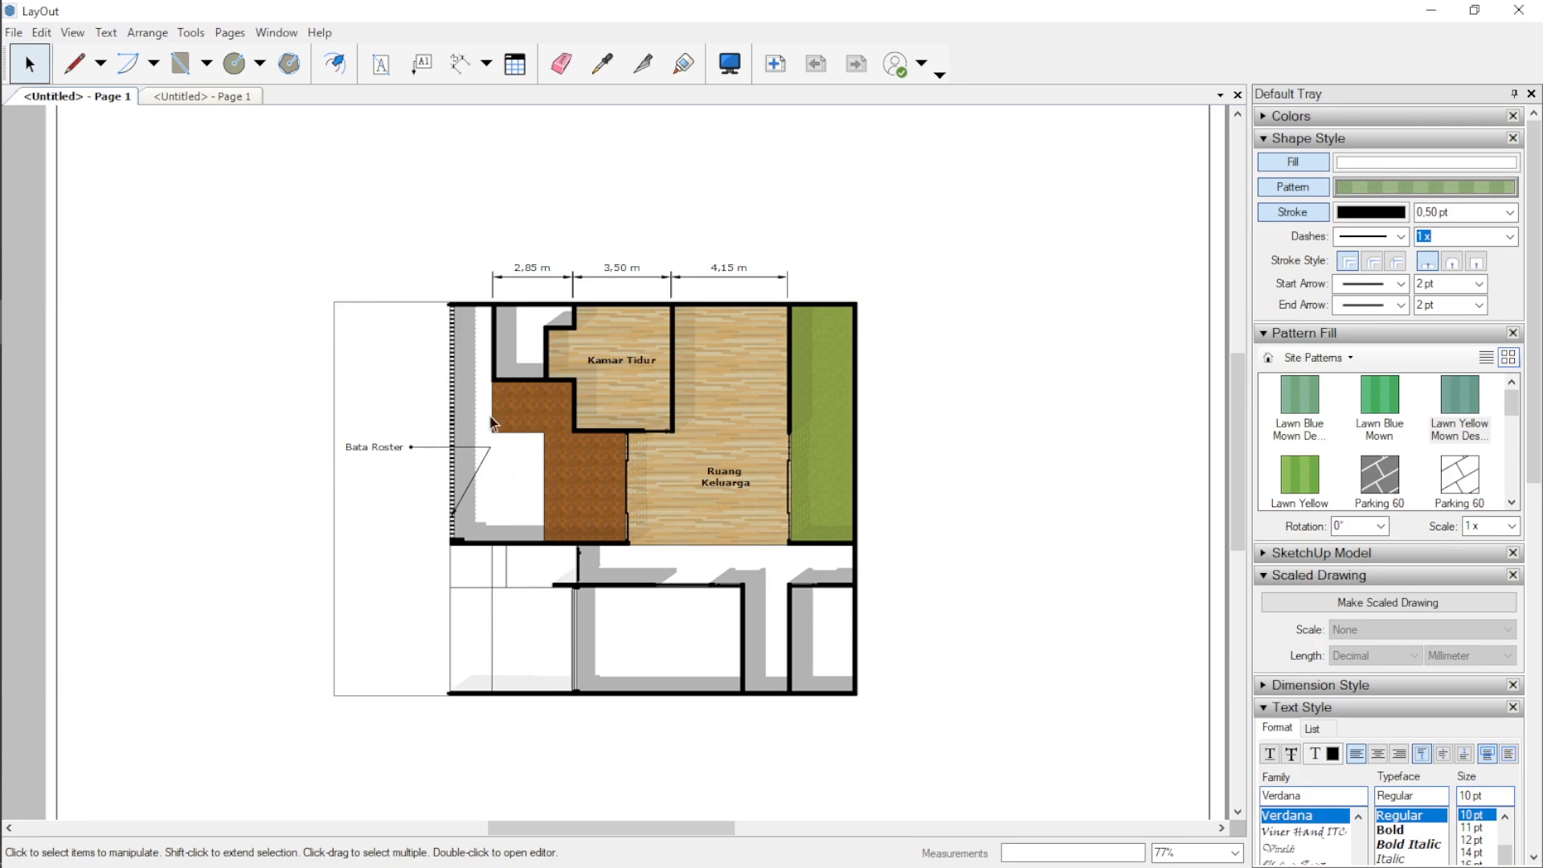
click(586, 471)
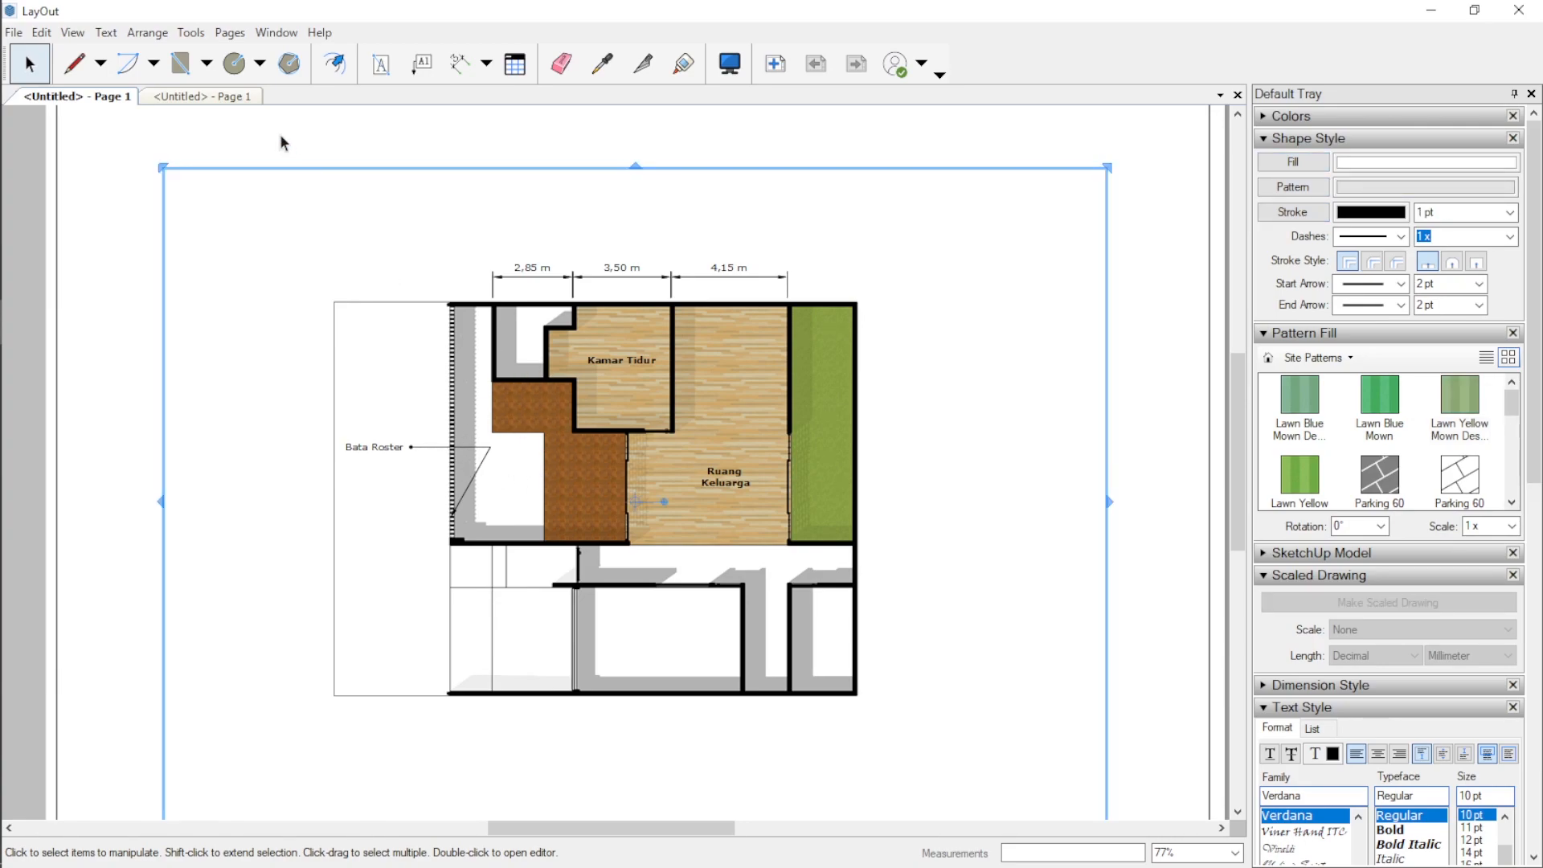
click(242, 97)
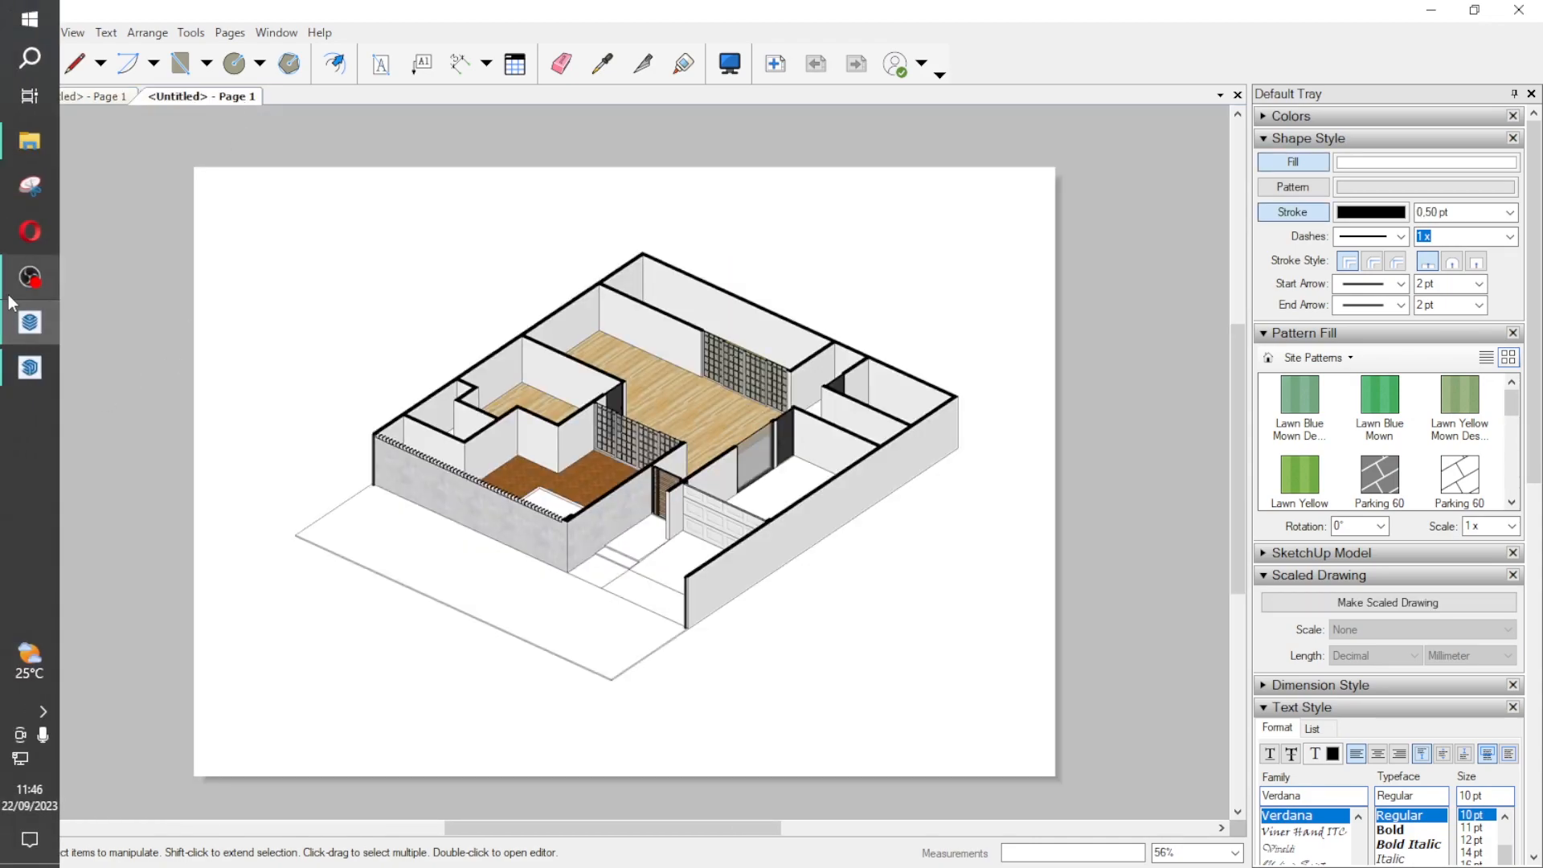
Step: Switch to SketchUp and recall the Denal LT 01 and ISO scenes to check their saved views
click(28, 368)
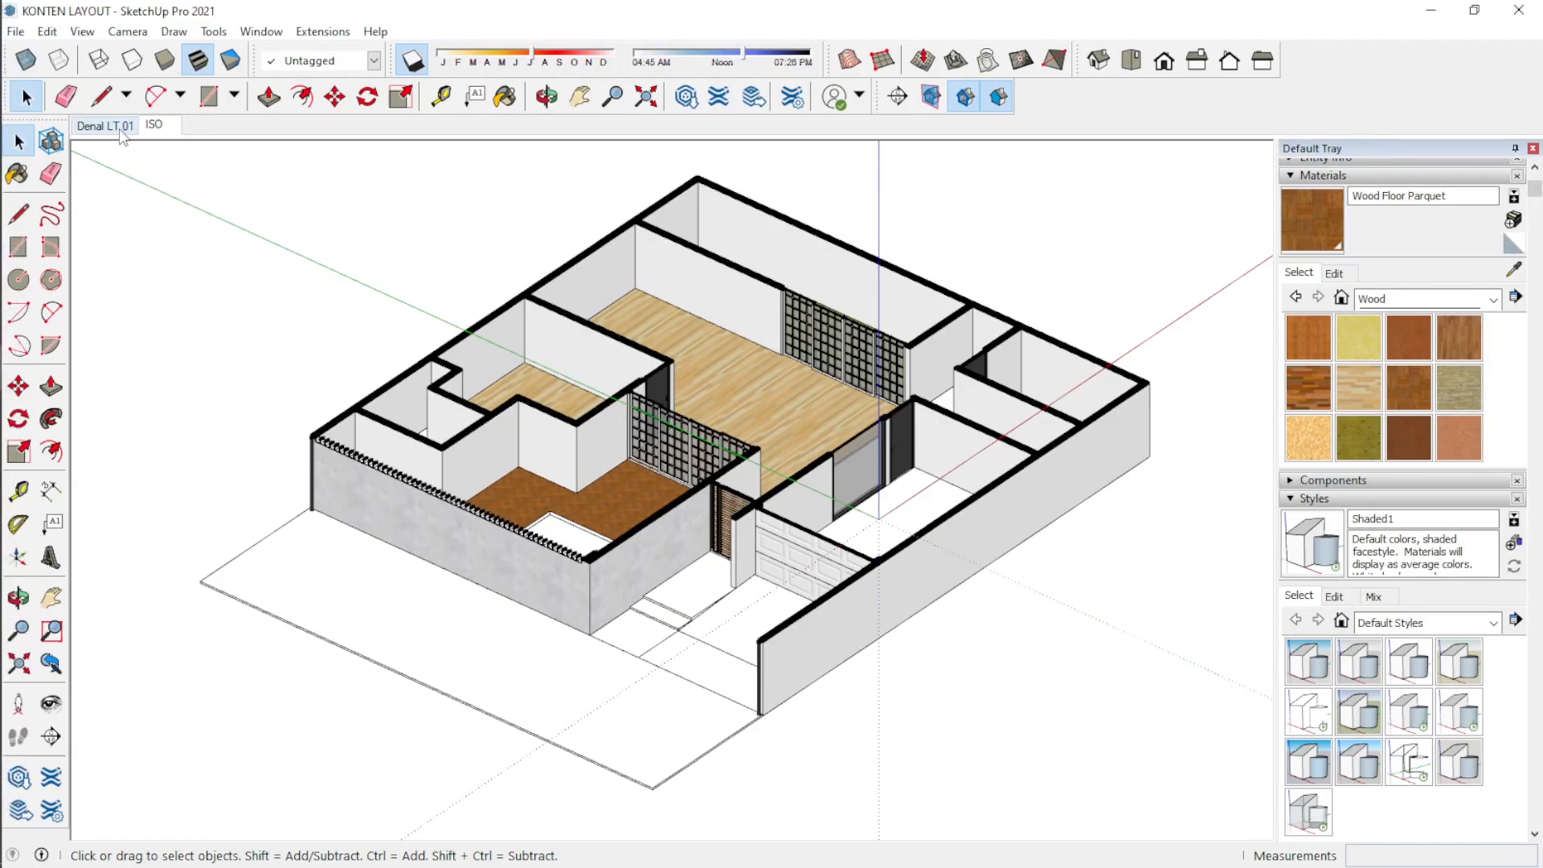
click(105, 124)
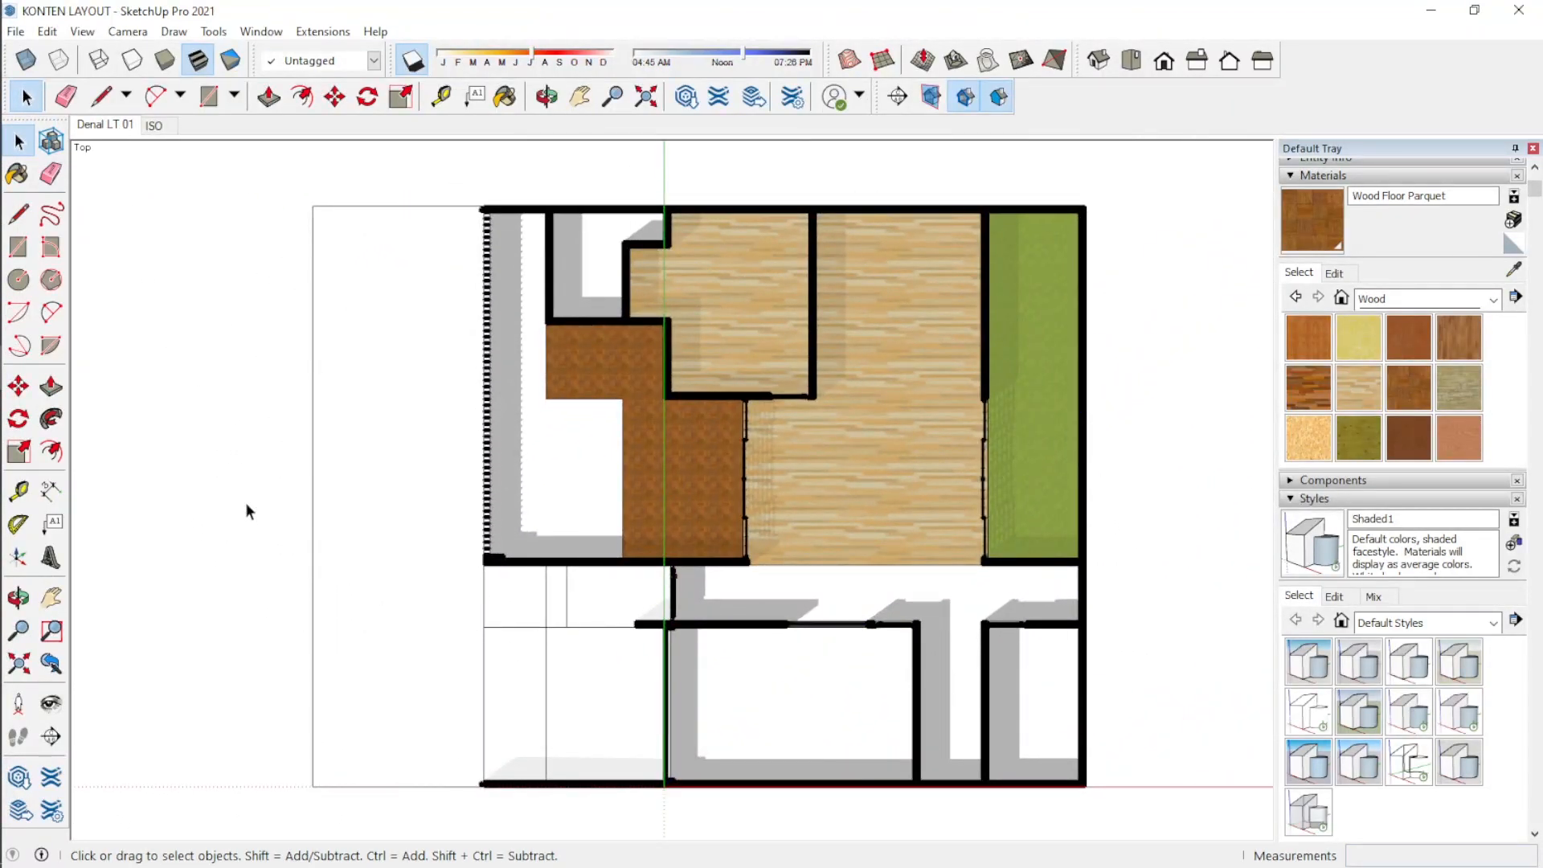
click(155, 127)
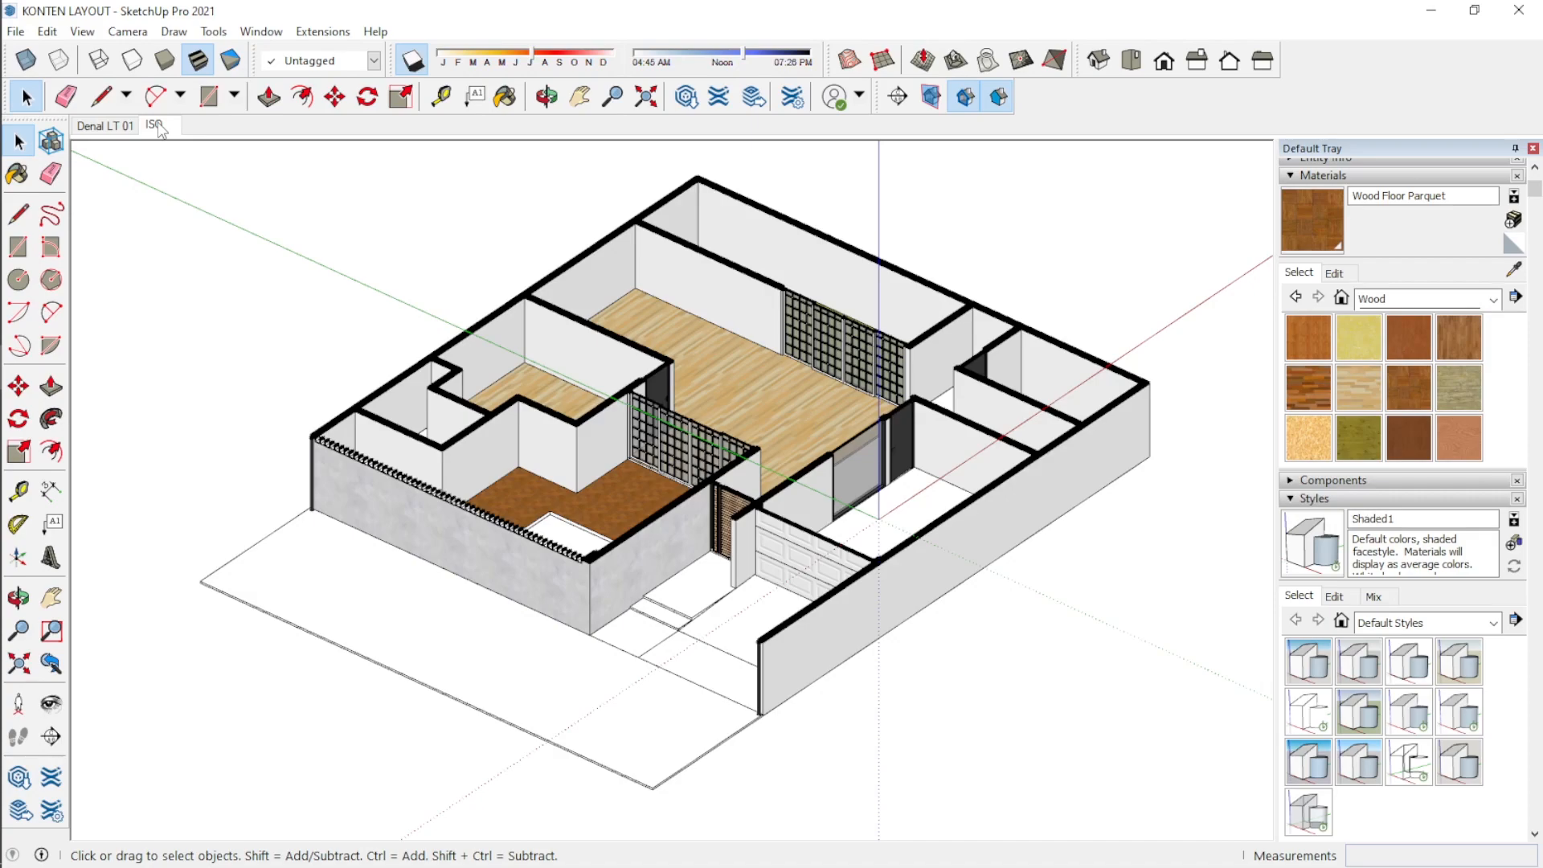
click(24, 333)
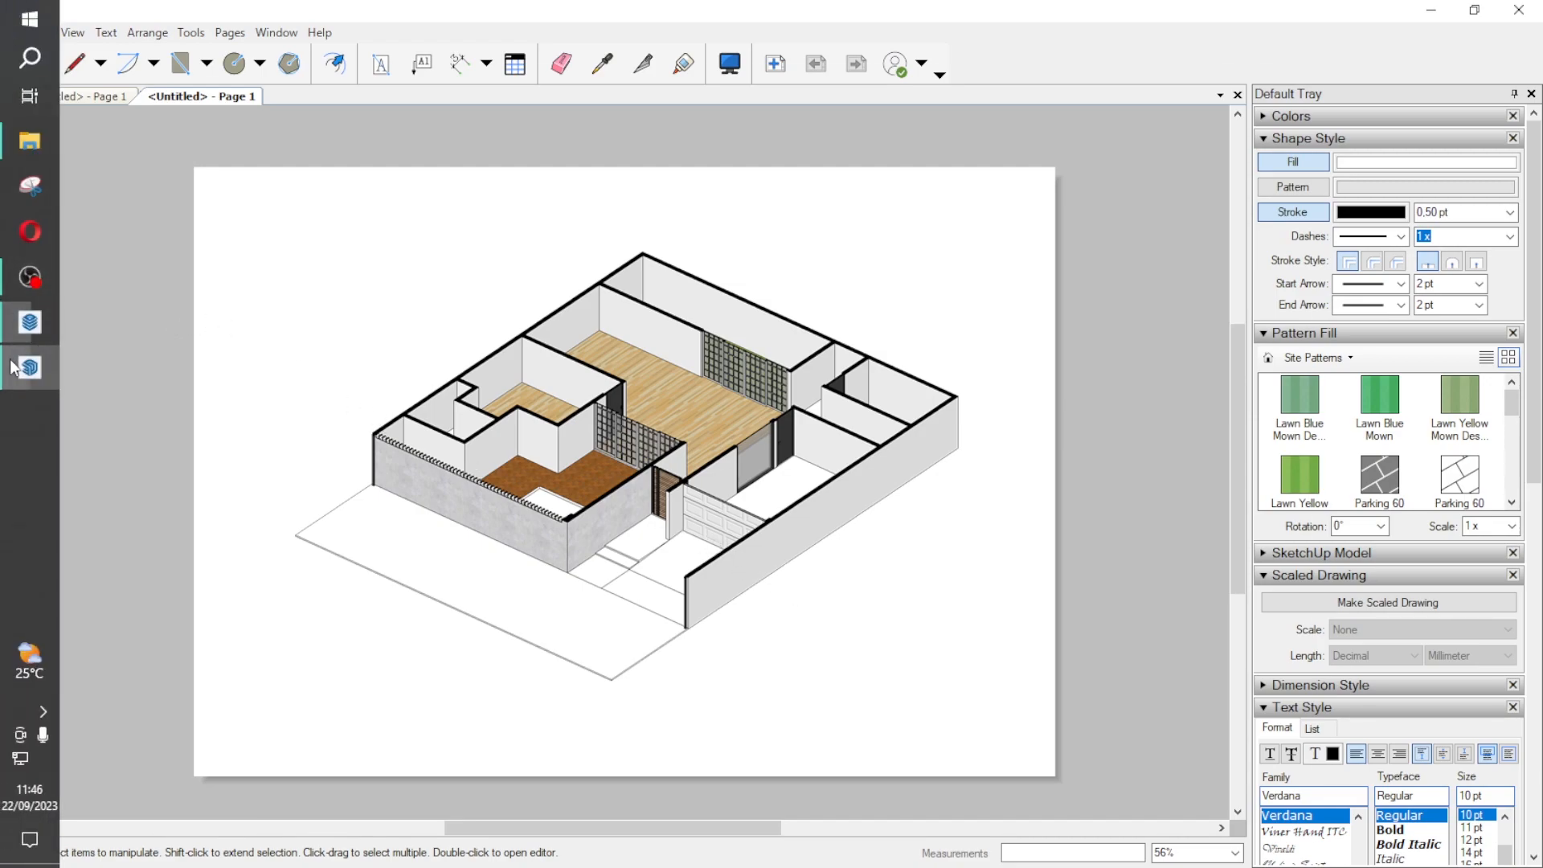
click(14, 368)
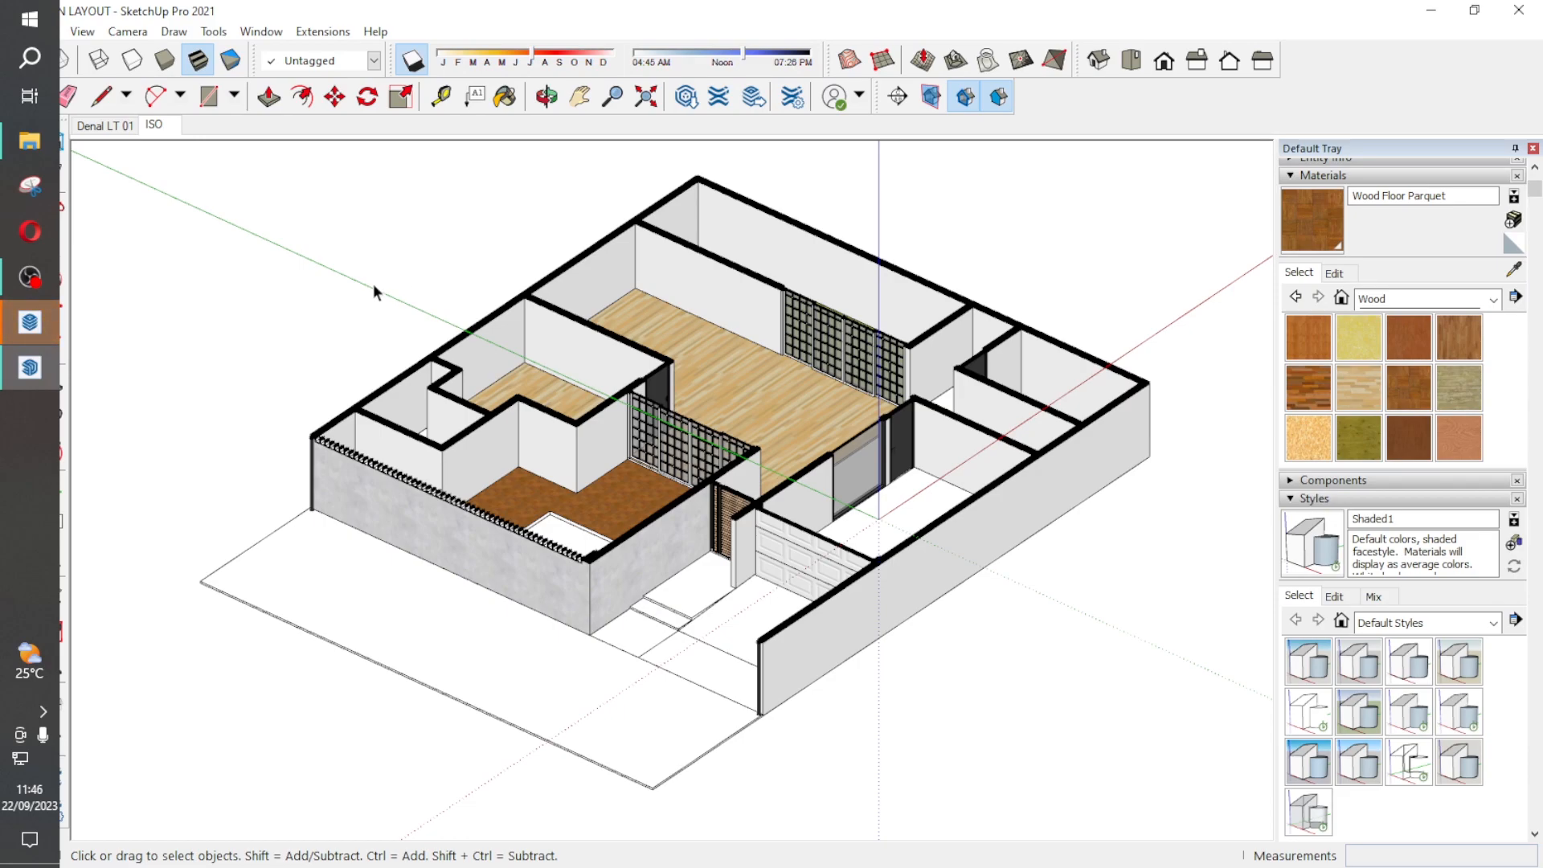
click(42, 320)
click(40, 321)
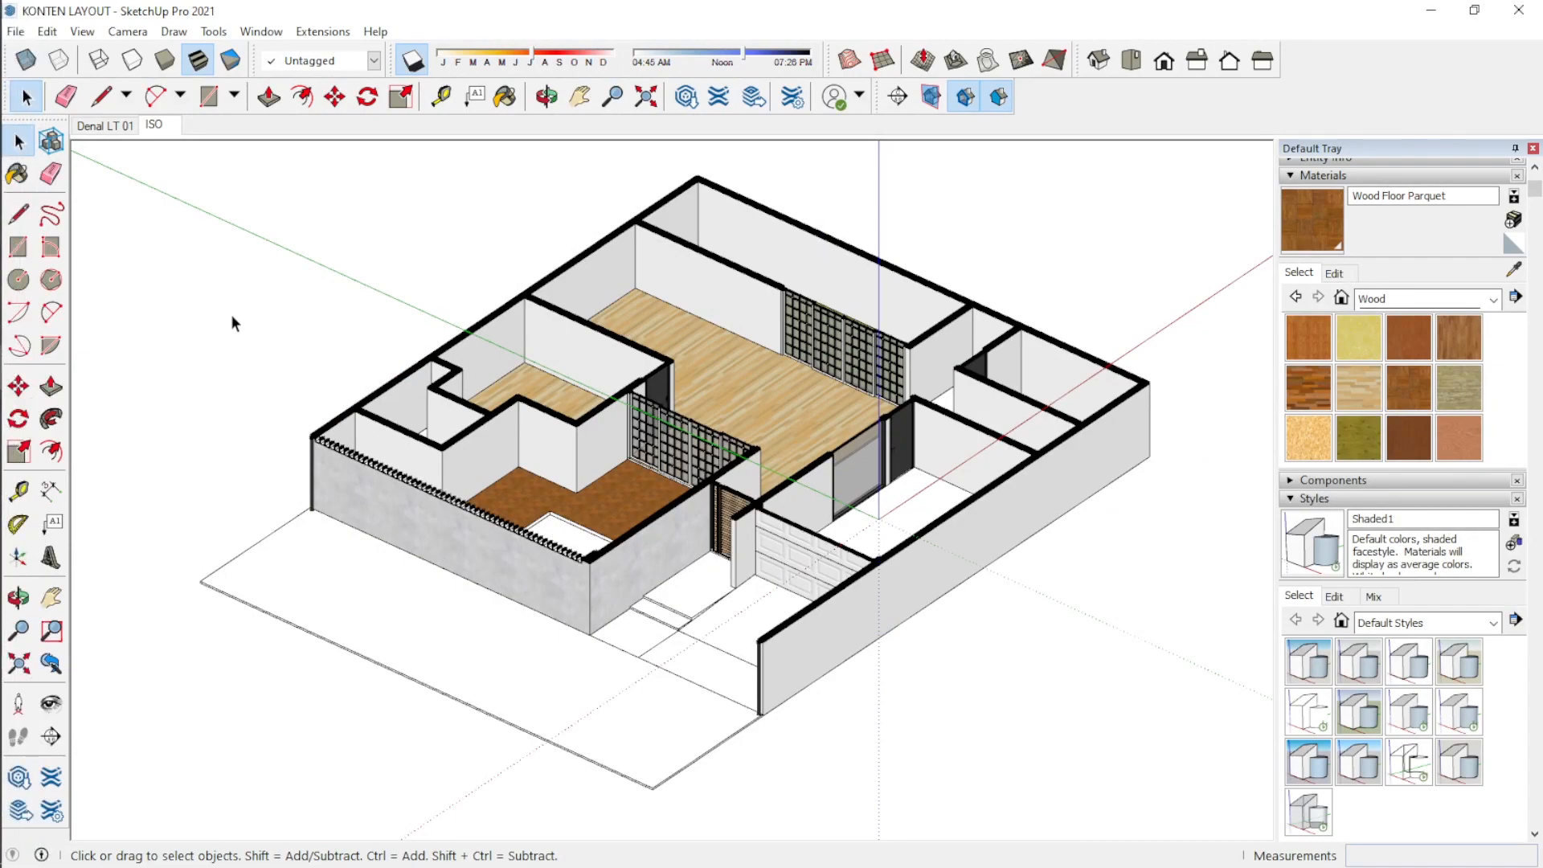